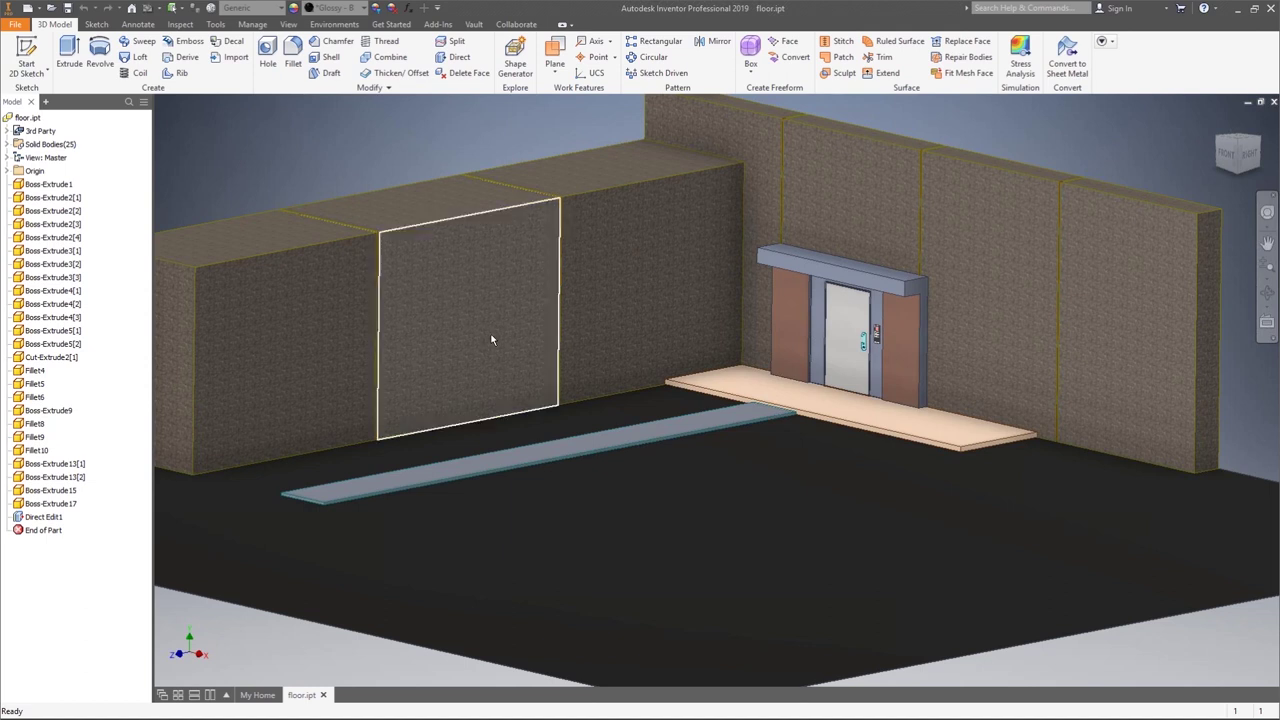
- Create a new assembly file from the default assembly template
{"action": "mouse_move", "coordinate": [308, 698]}
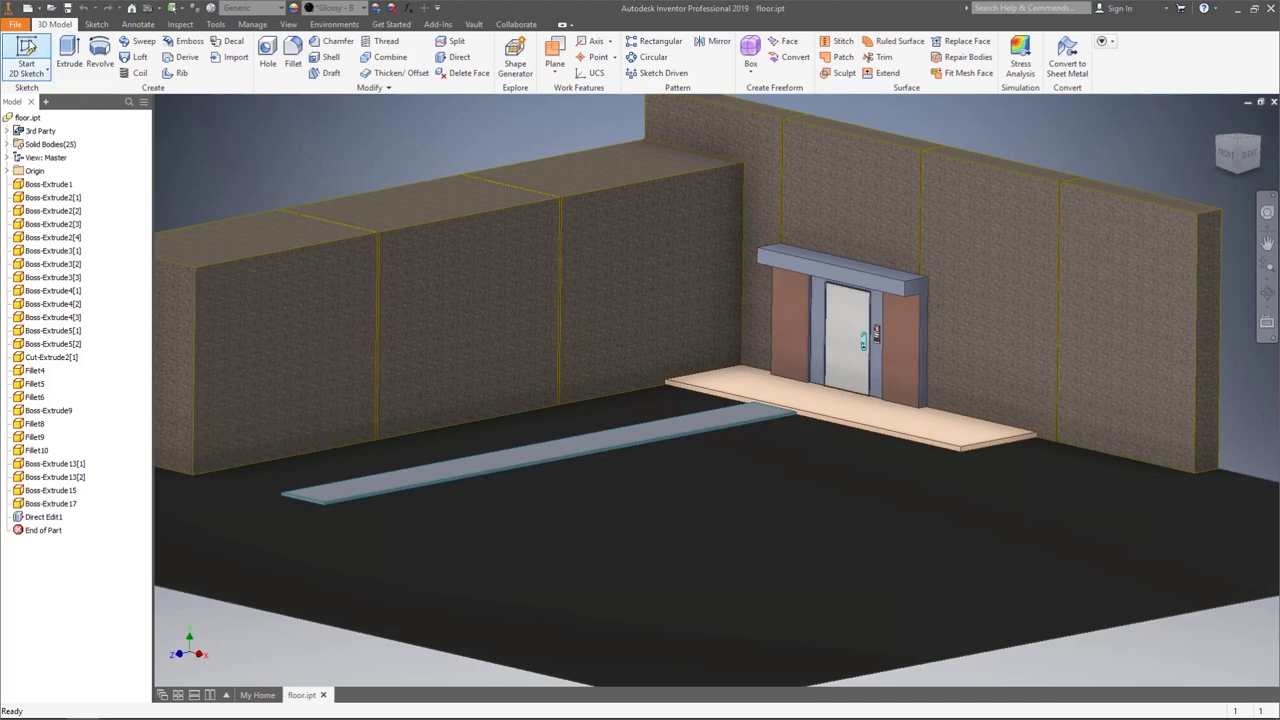
{"action": "left_click", "coordinate": [15, 24]}
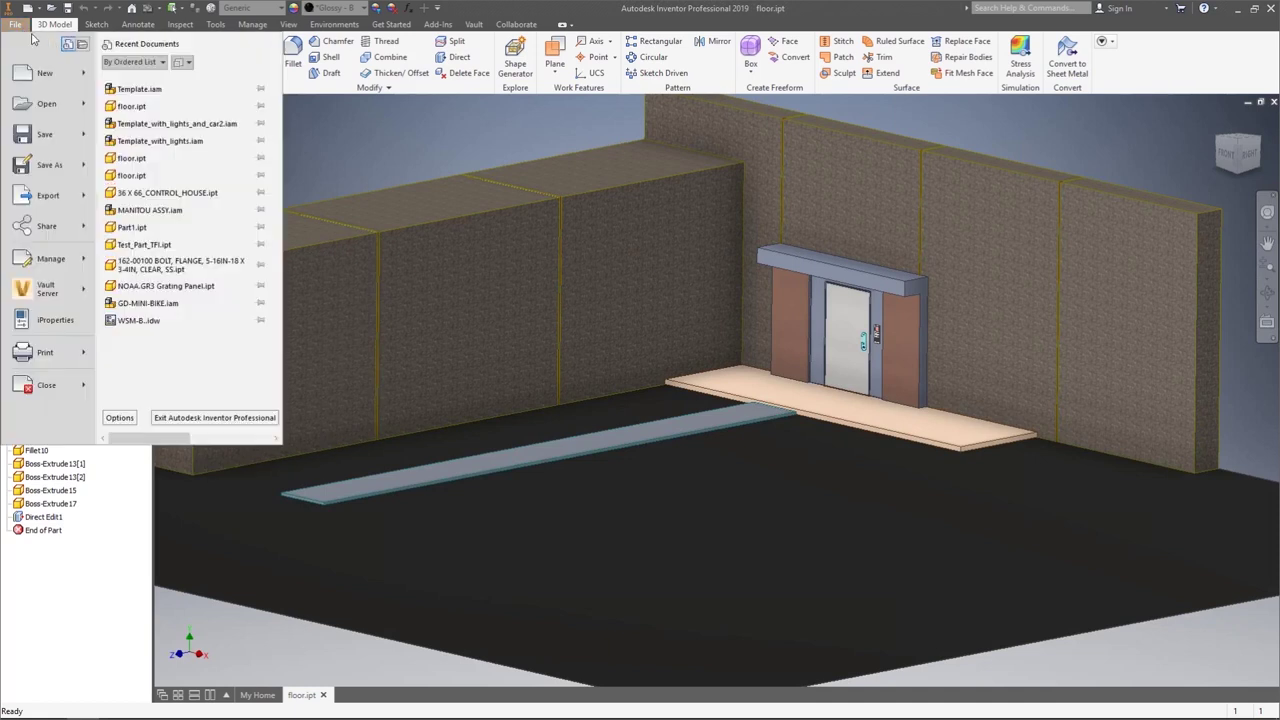
{"action": "mouse_move", "coordinate": [86, 82]}
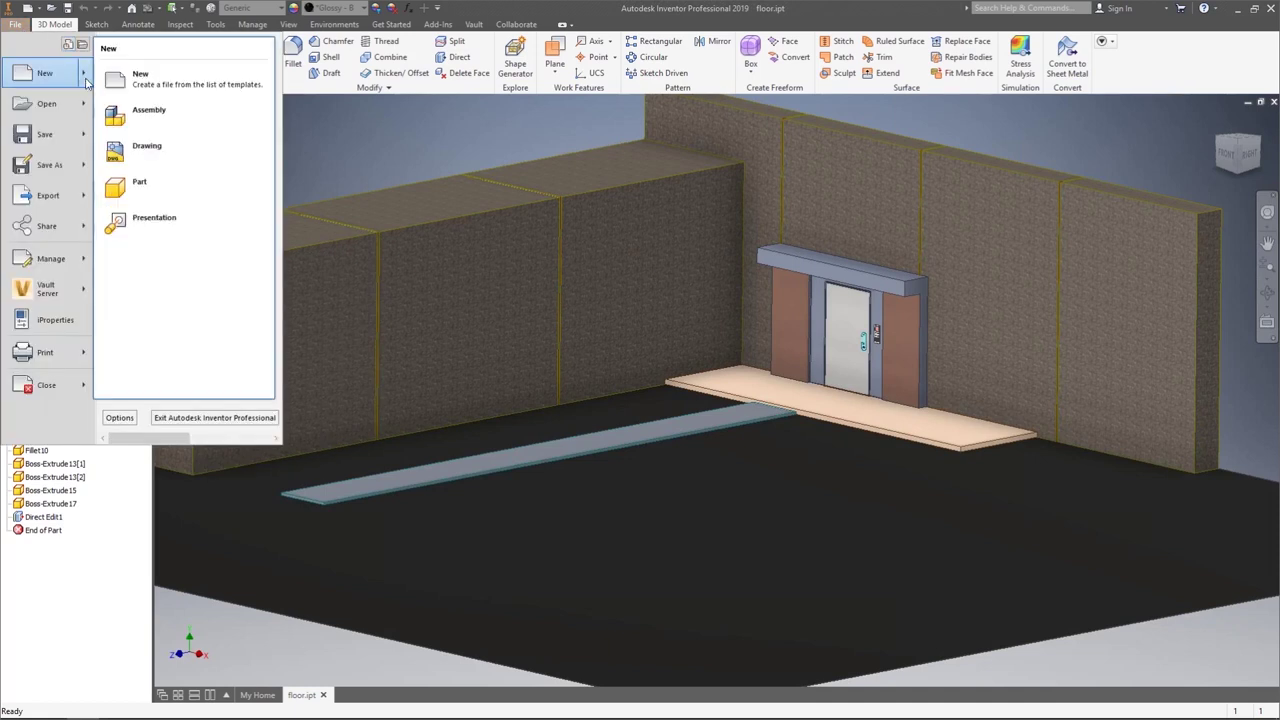
{"action": "left_click", "coordinate": [166, 114]}
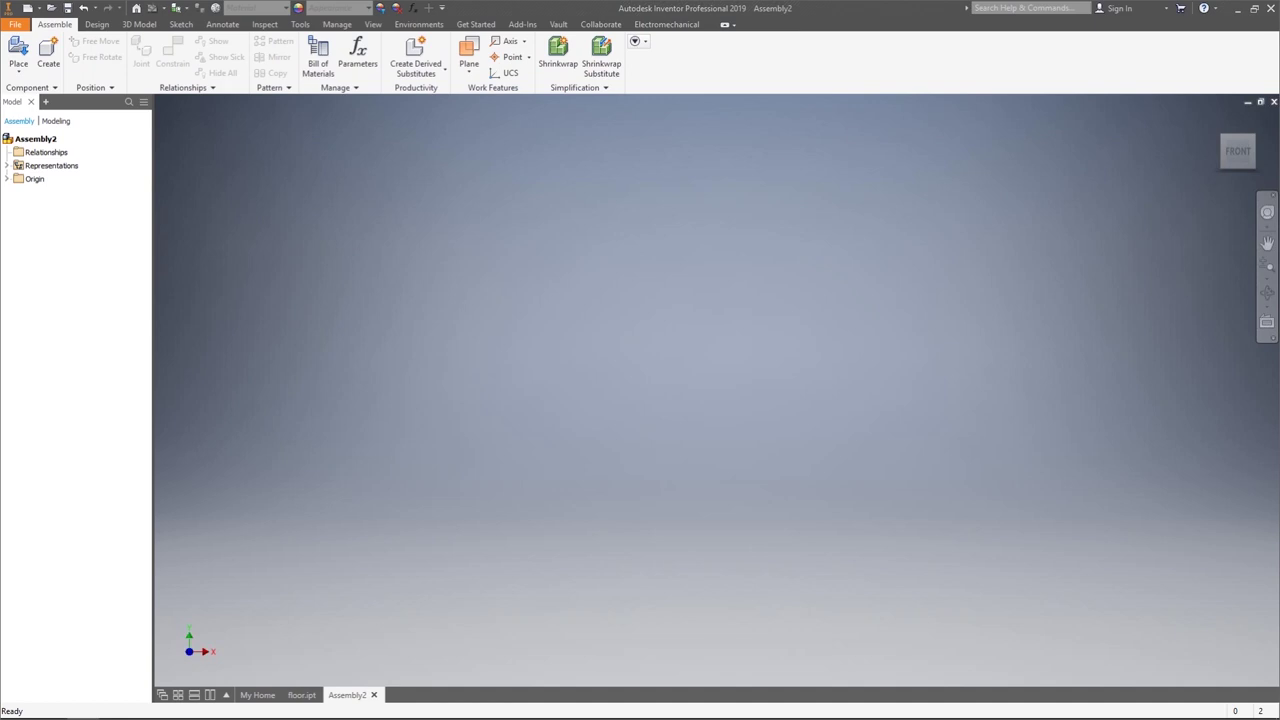
- Save the new assembly as Template.iam in the Warehouse Template folder, replacing the existing file
{"action": "left_click", "coordinate": [67, 8]}
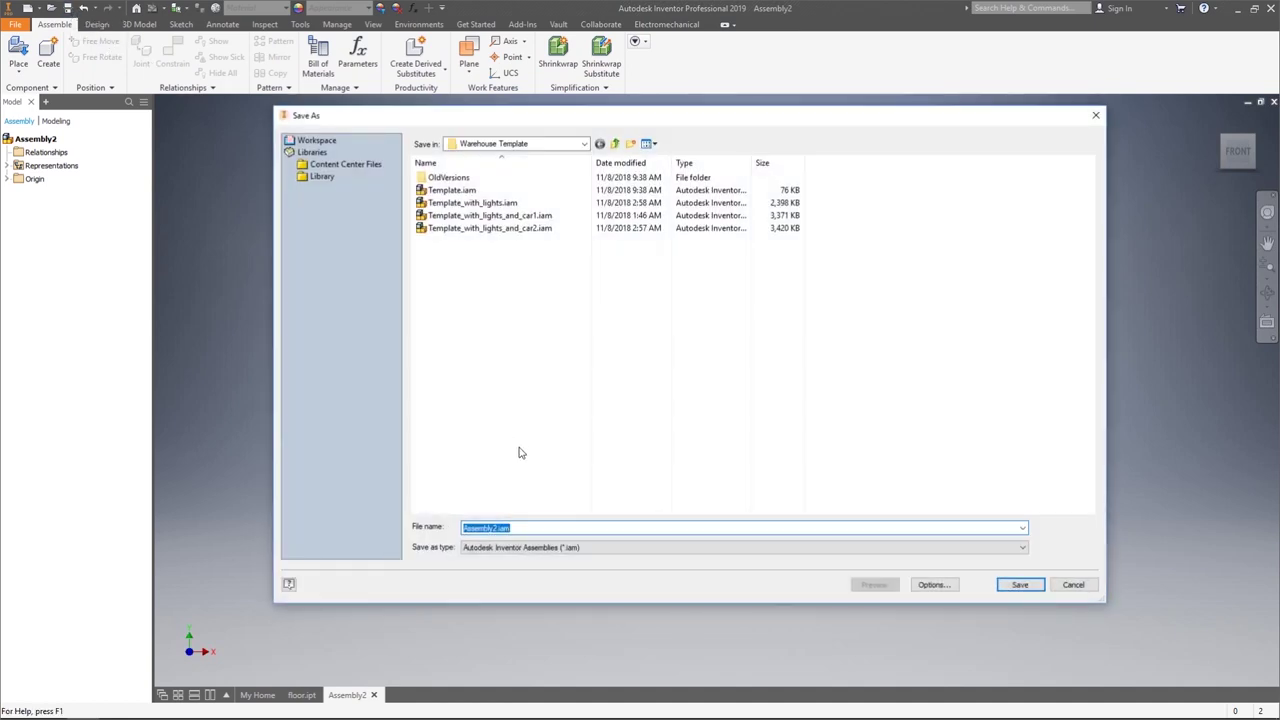
{"action": "left_click", "coordinate": [451, 193]}
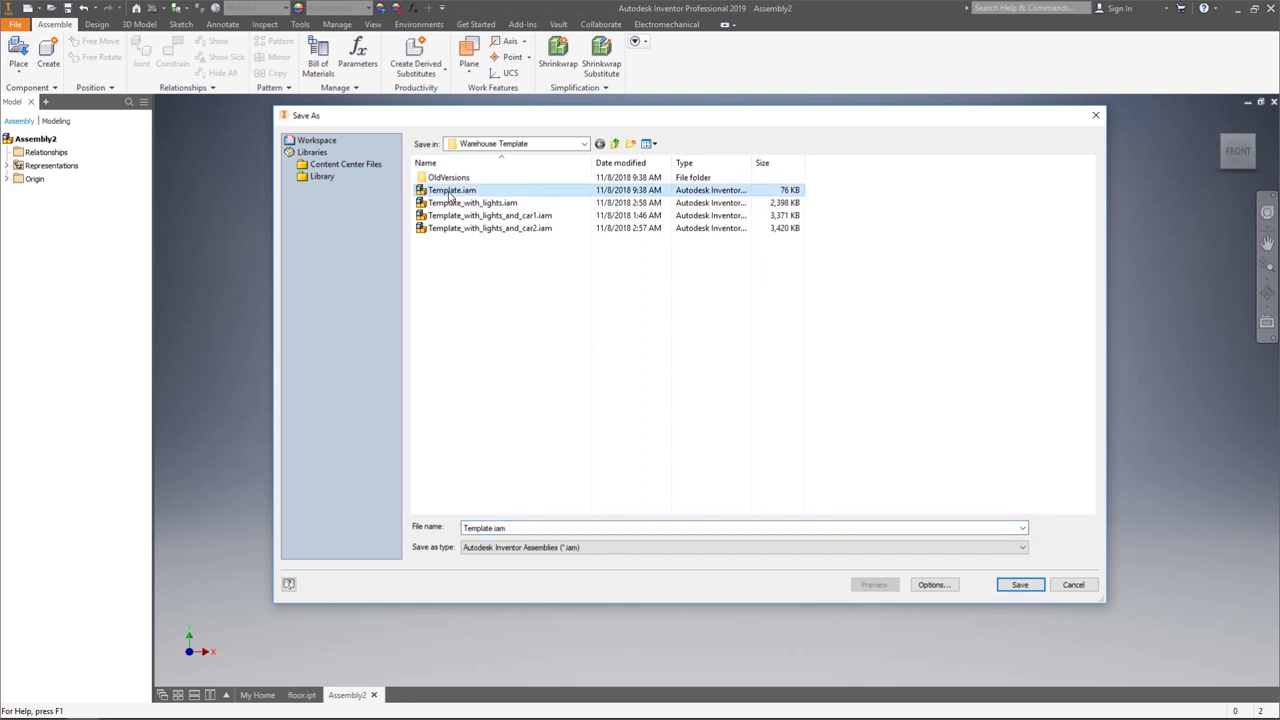
{"action": "left_click", "coordinate": [1020, 586]}
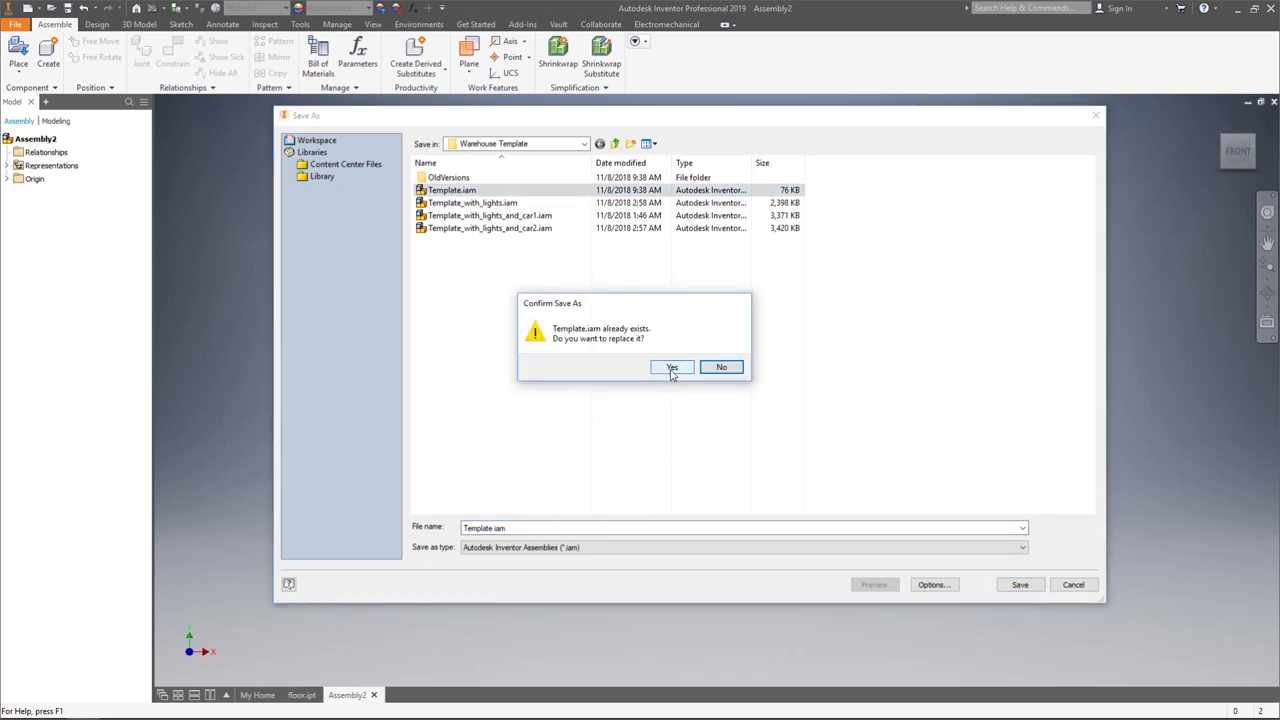
{"action": "left_click", "coordinate": [671, 367]}
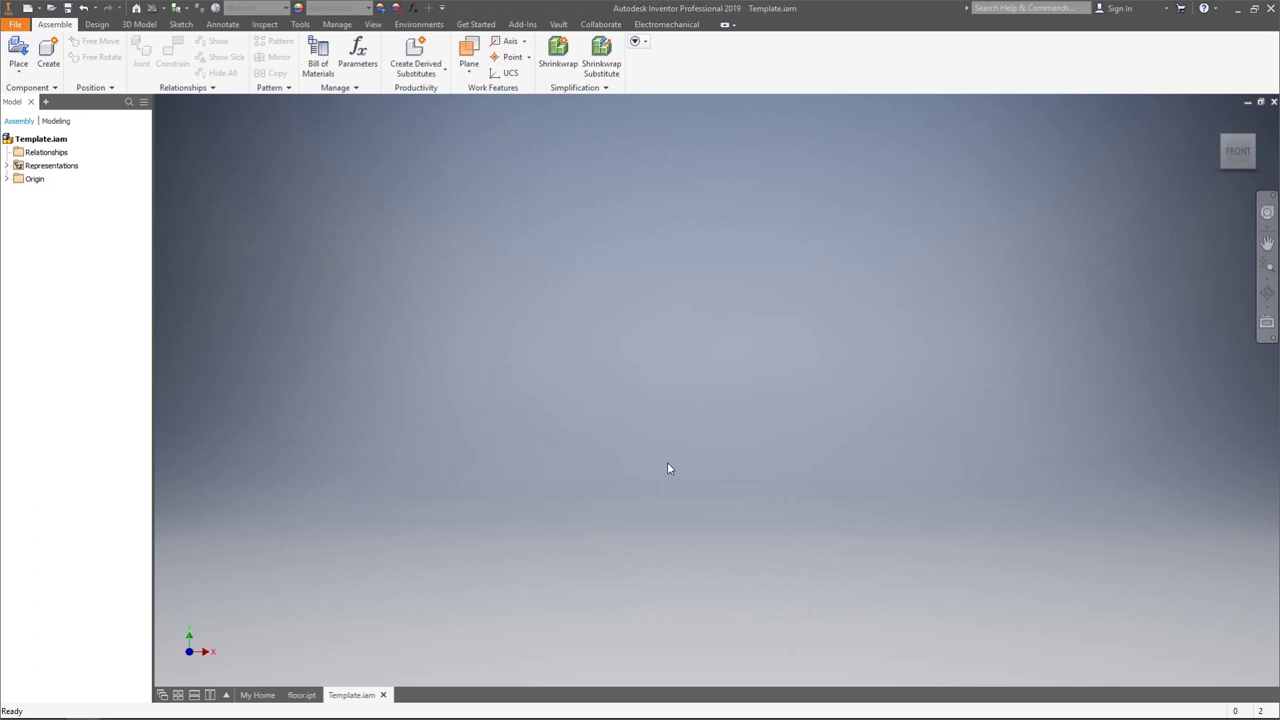
- Place one instance of floor.ipt from the Engineering Data > Warehouse Template folder into the assembly
{"action": "left_click", "coordinate": [24, 73]}
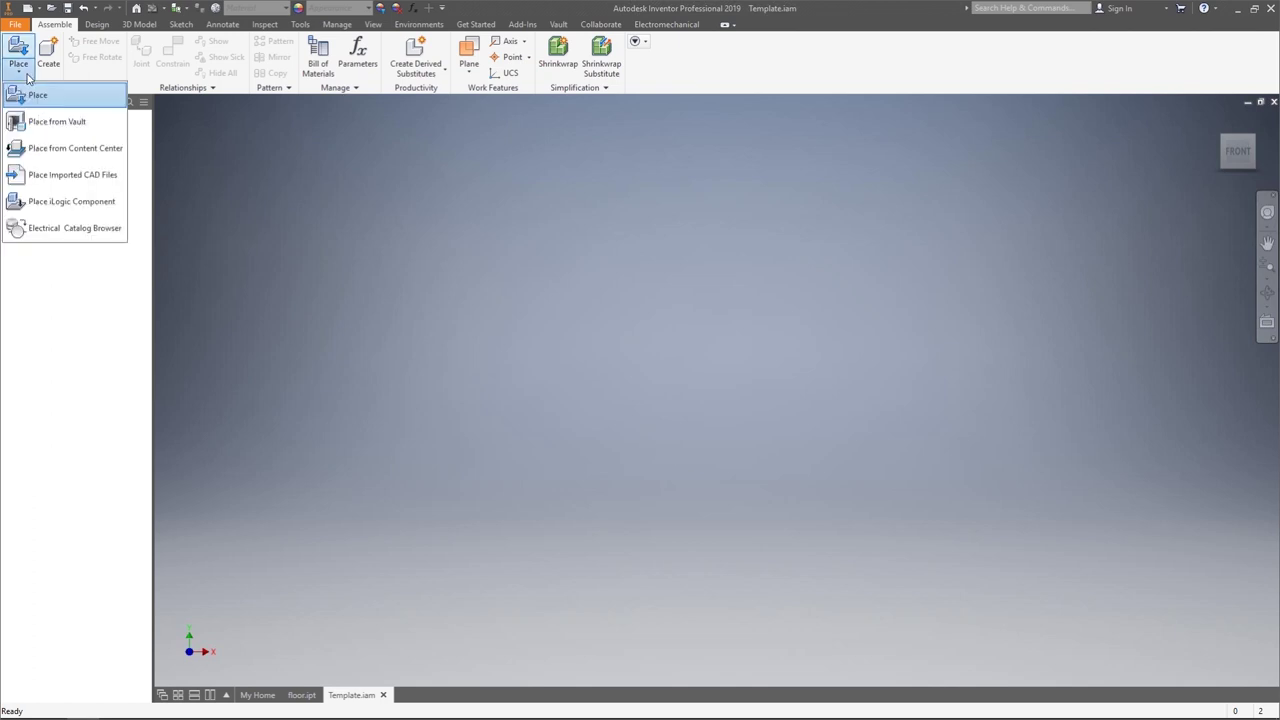
{"action": "left_click", "coordinate": [45, 95]}
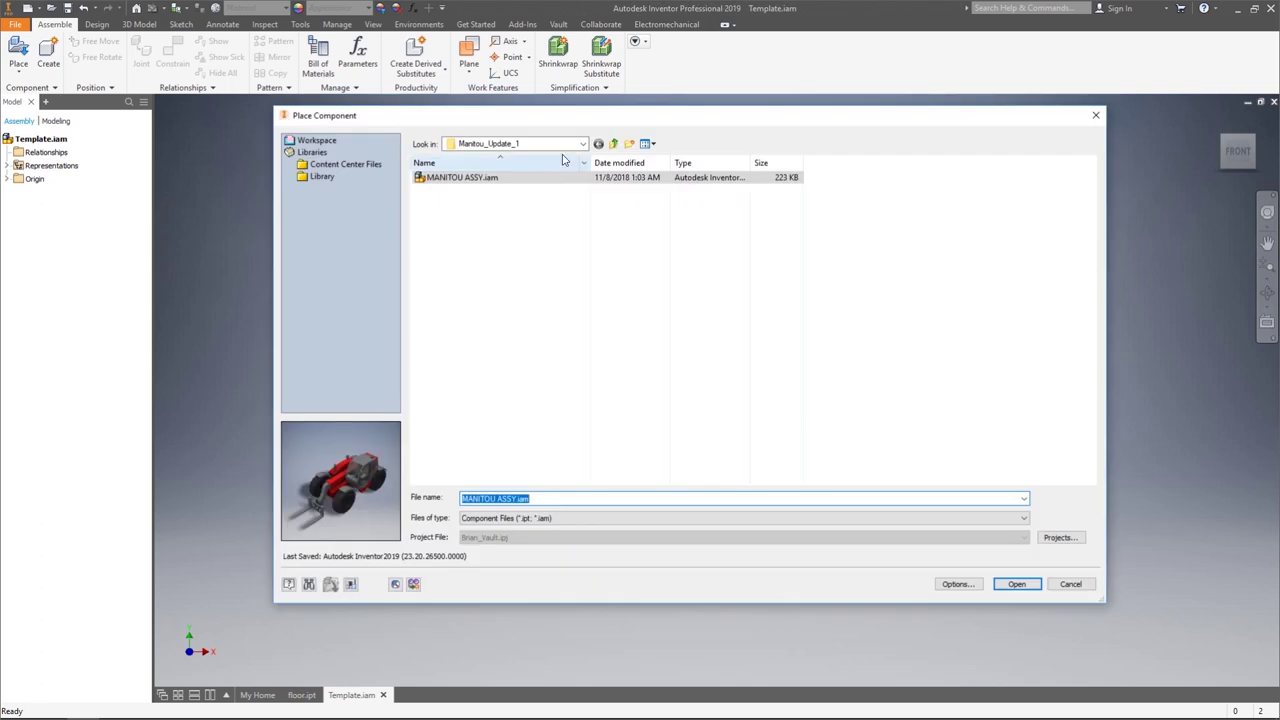
{"action": "left_click", "coordinate": [582, 145]}
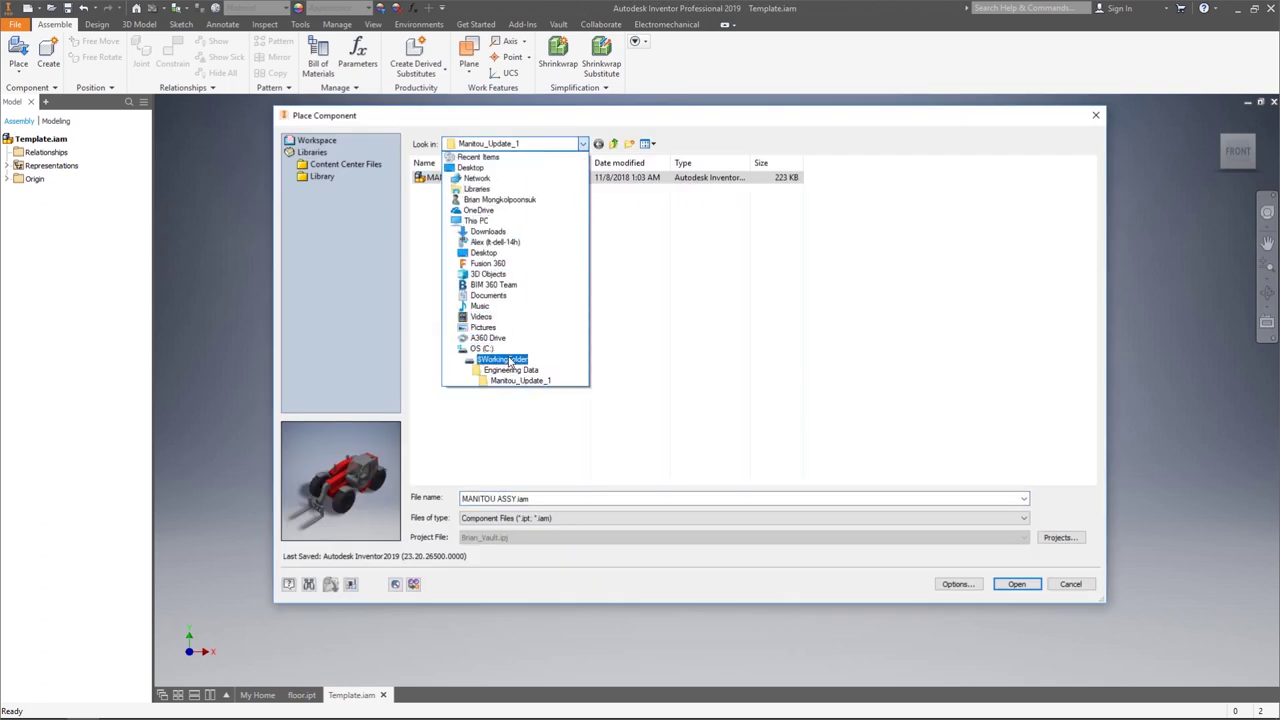
{"action": "left_click", "coordinate": [508, 364]}
{"action": "left_click", "coordinate": [466, 204]}
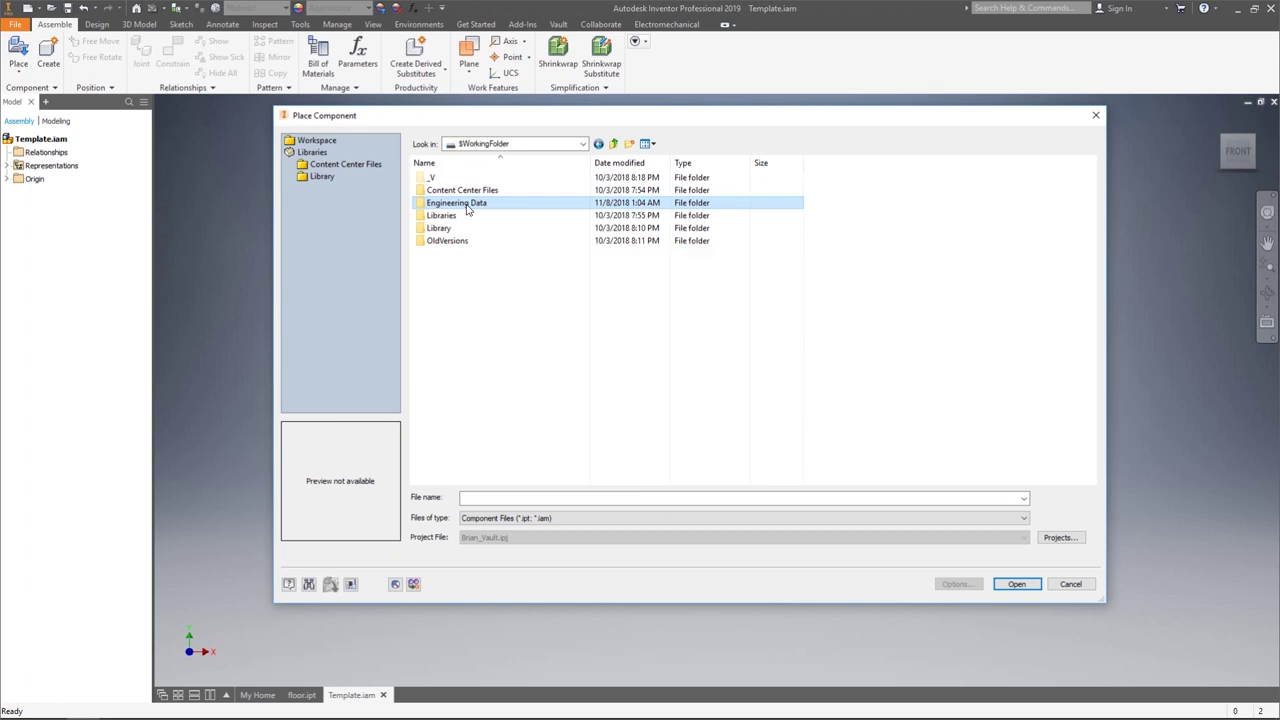
{"action": "double_click", "coordinate": [466, 204]}
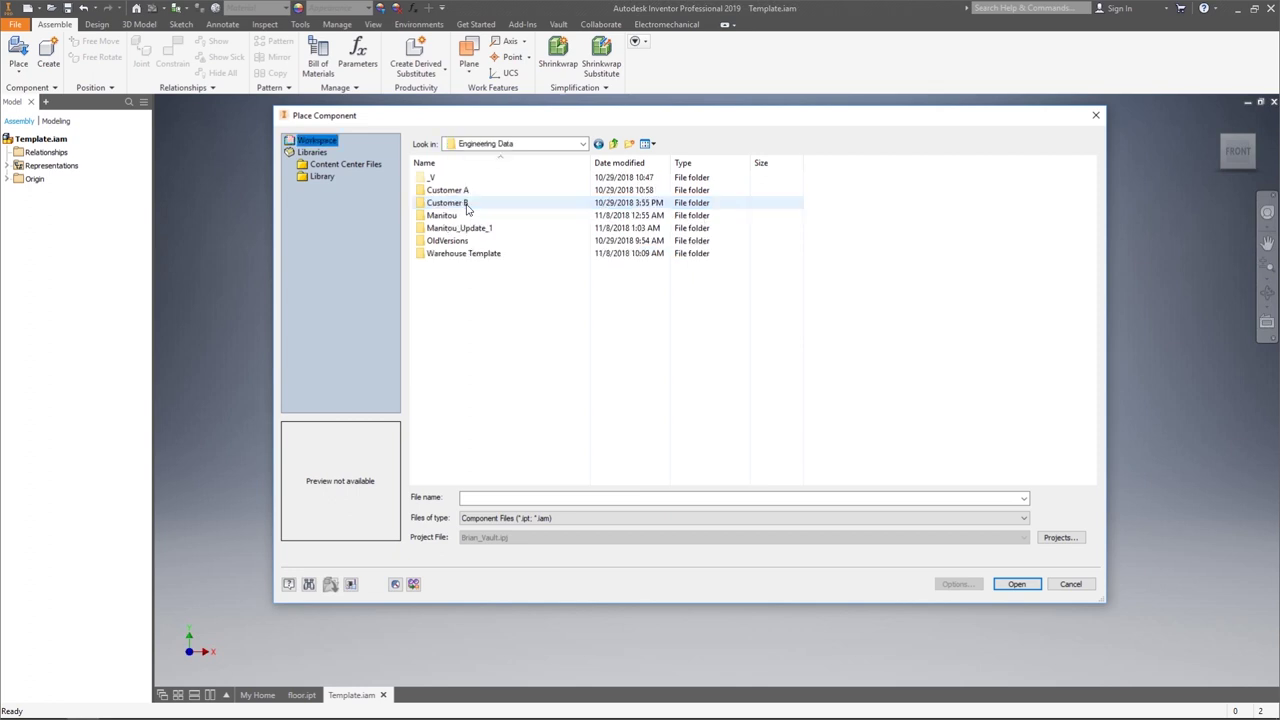
{"action": "double_click", "coordinate": [450, 254]}
{"action": "double_click", "coordinate": [457, 194]}
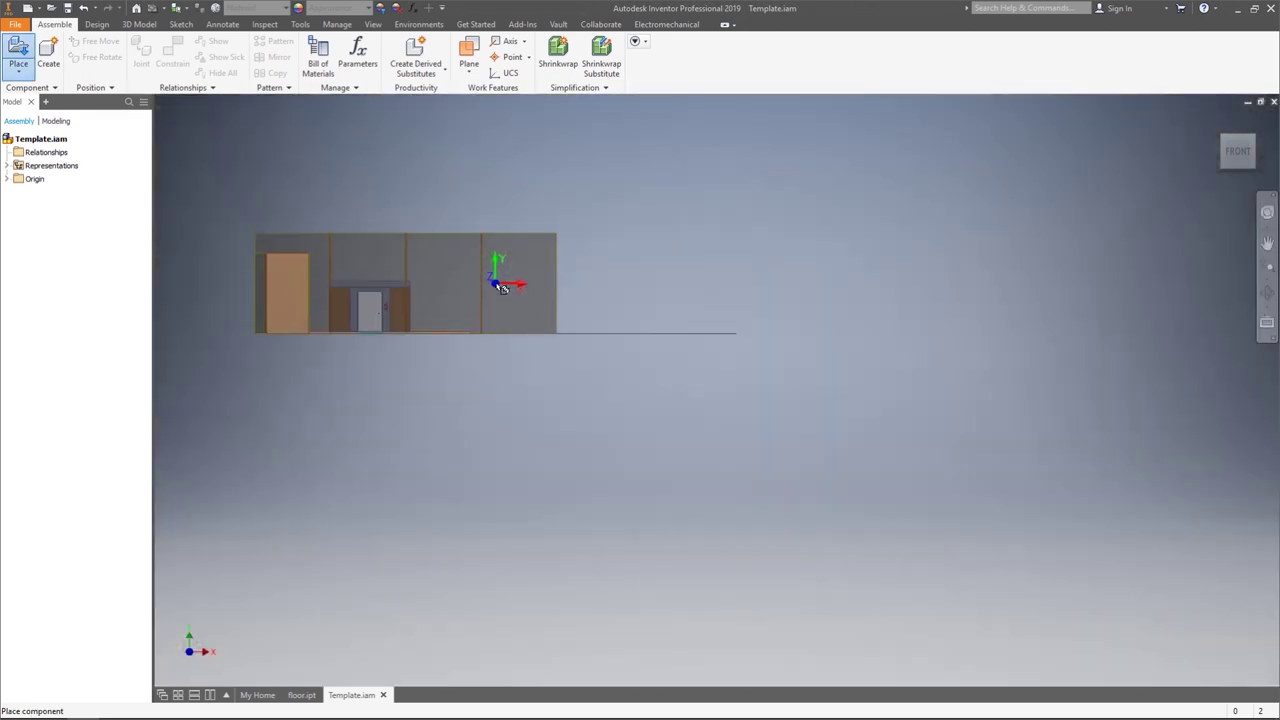
{"action": "left_click", "coordinate": [563, 326]}
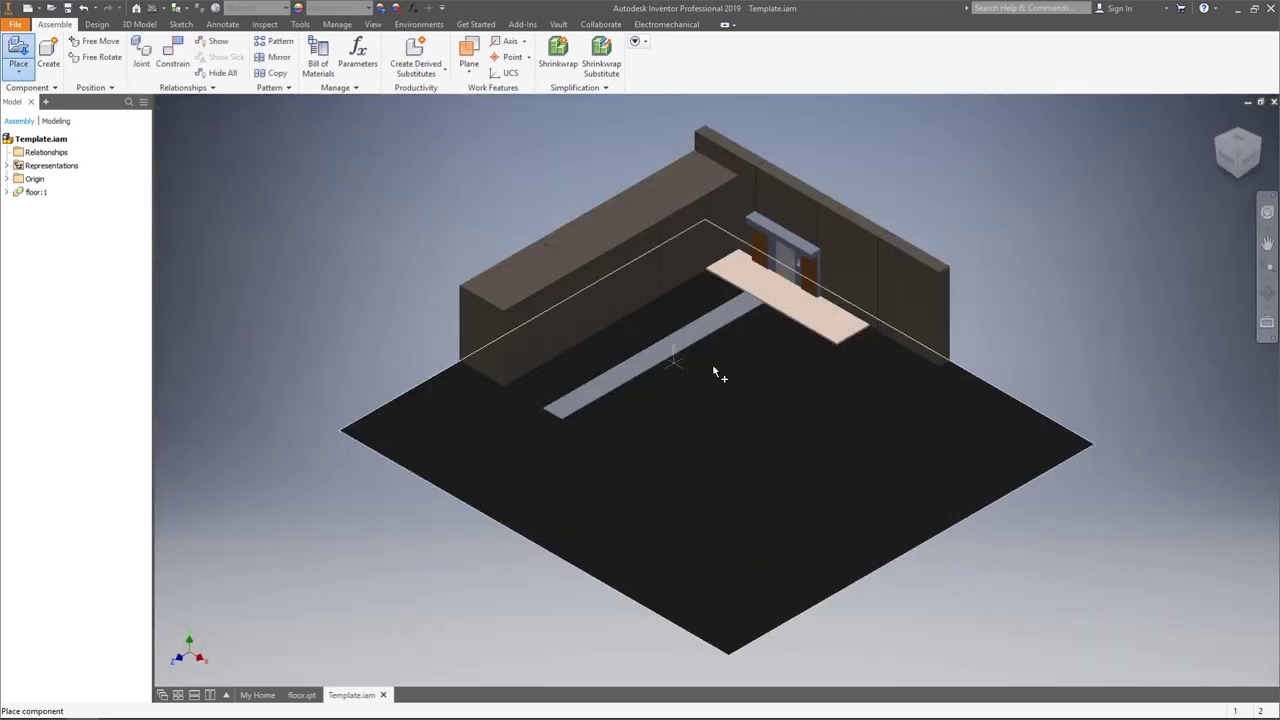
{"action": "key", "text": "Escape"}
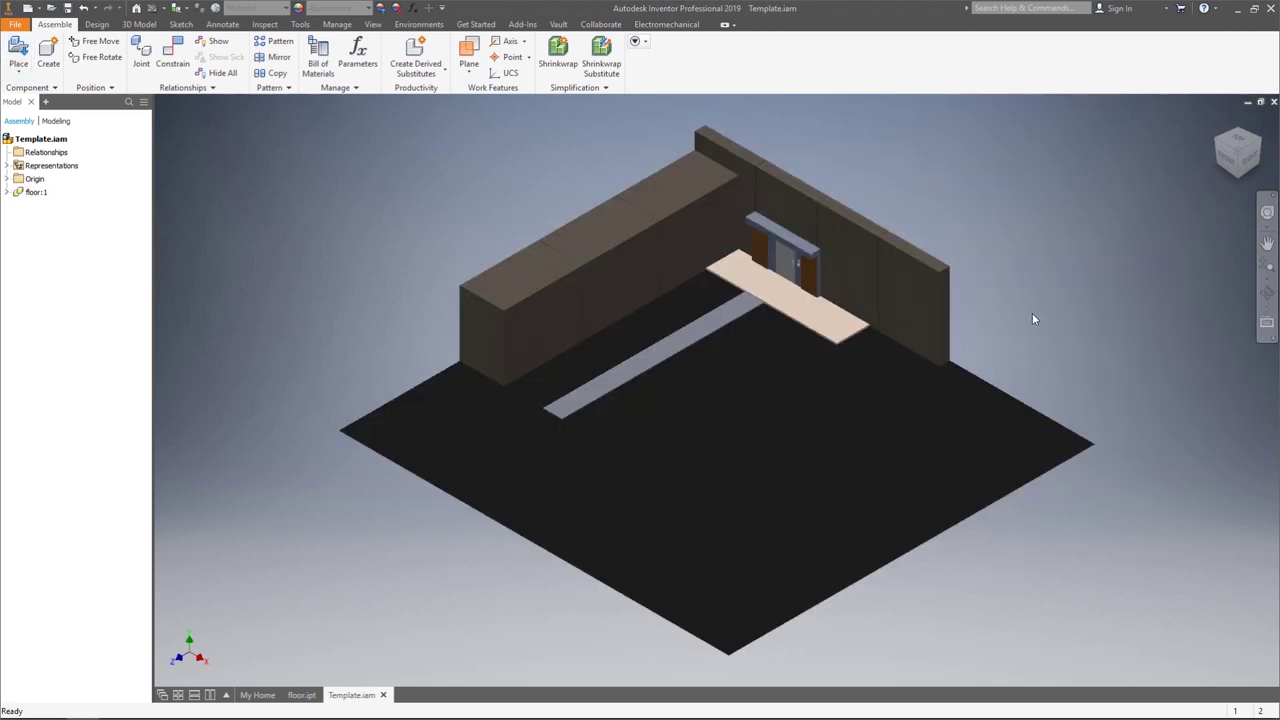
- Load MANITOU ASSY.iam from the Engineering Data > Manitou_Update_1 folder as the component to place
{"action": "middle_click_drag", "start_coordinate": [1036, 319], "coordinate": [993, 306]}
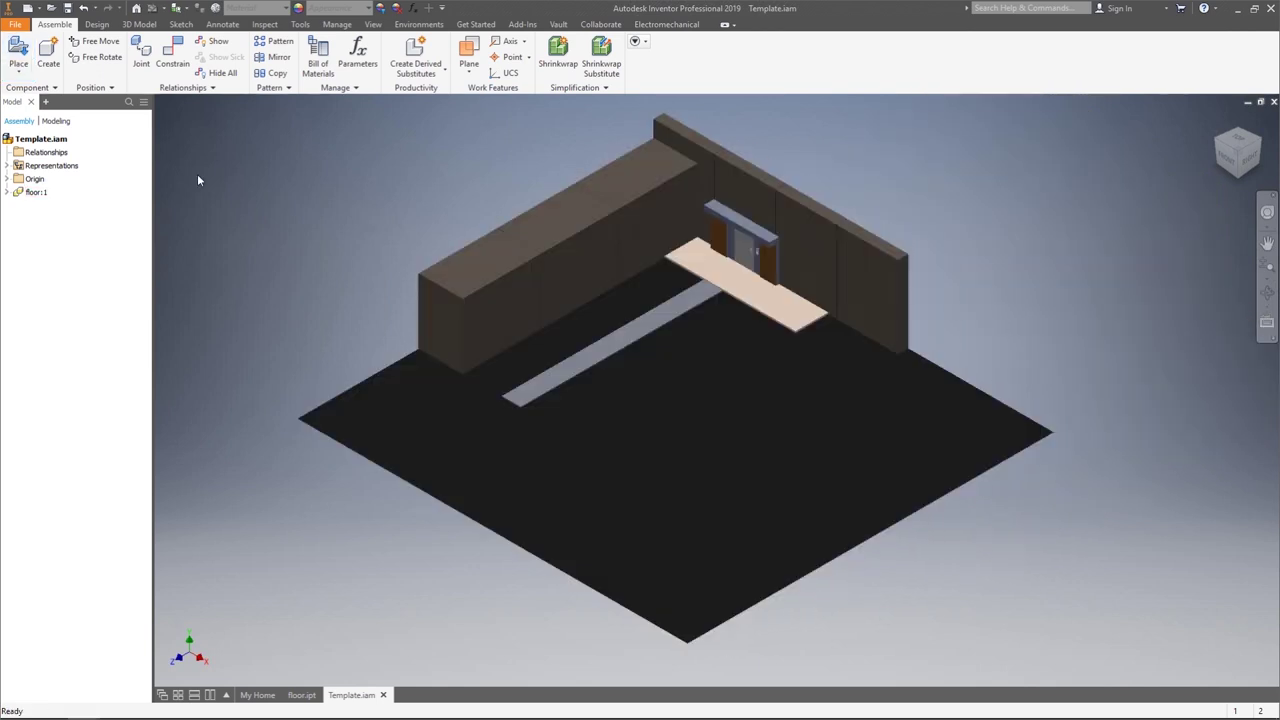
{"action": "left_click", "coordinate": [18, 72]}
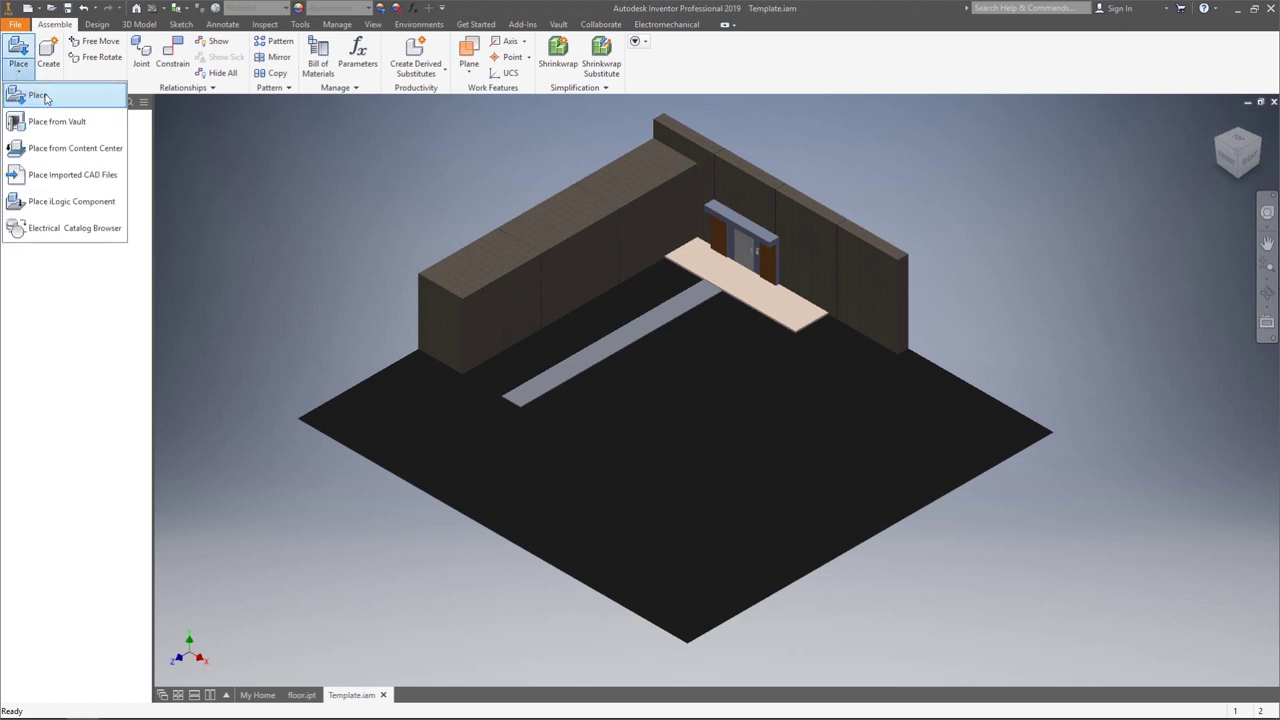
{"action": "left_click", "coordinate": [42, 95]}
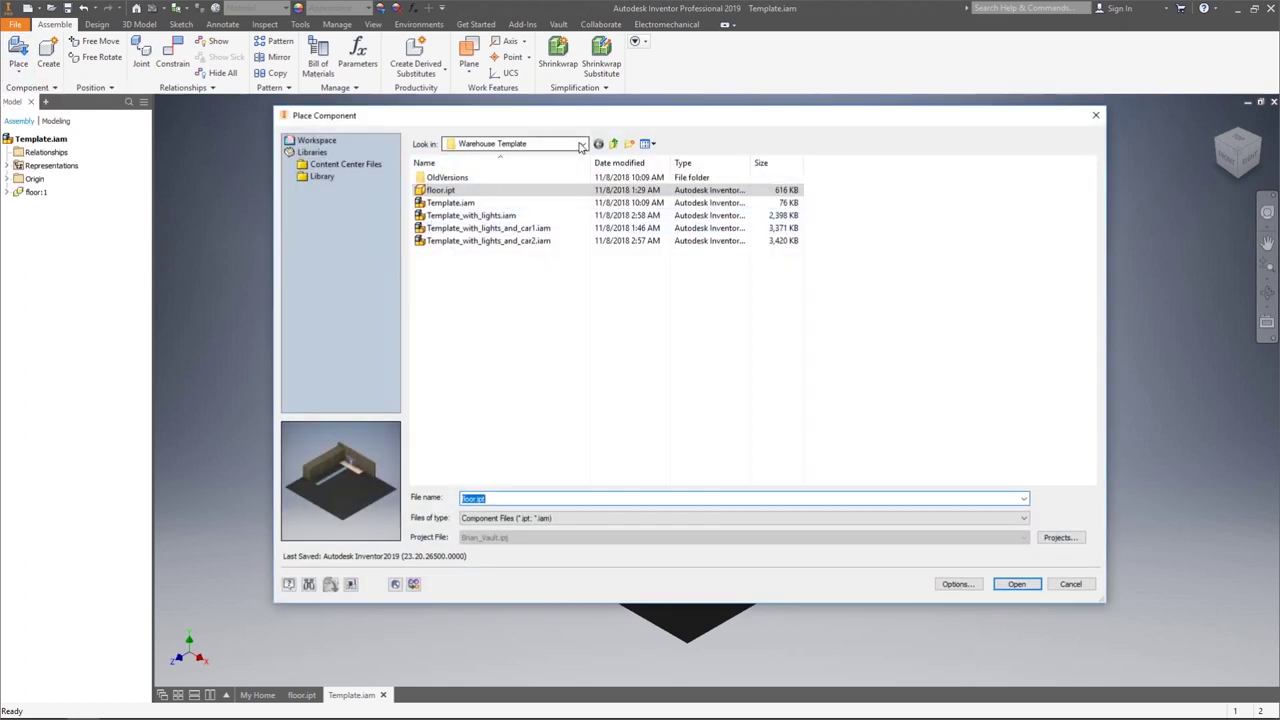
{"action": "left_click", "coordinate": [520, 144]}
{"action": "left_click", "coordinate": [505, 359]}
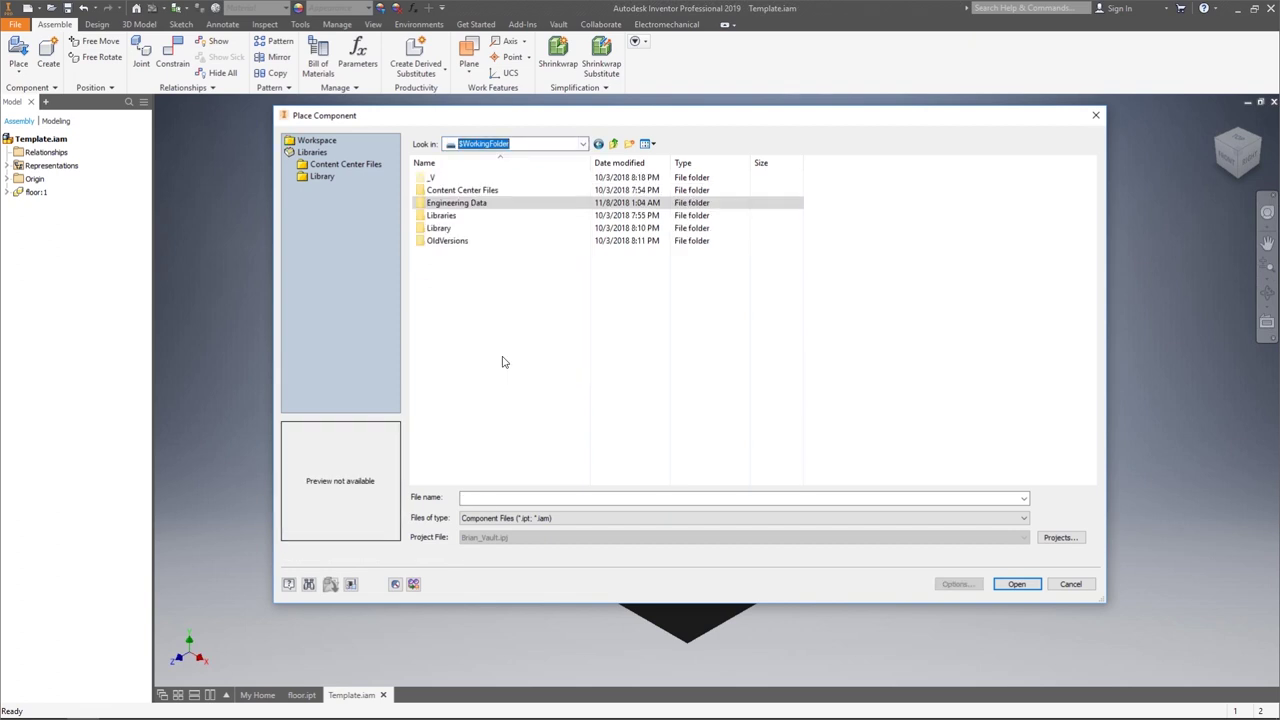
{"action": "left_click", "coordinate": [497, 206]}
{"action": "double_click", "coordinate": [484, 207]}
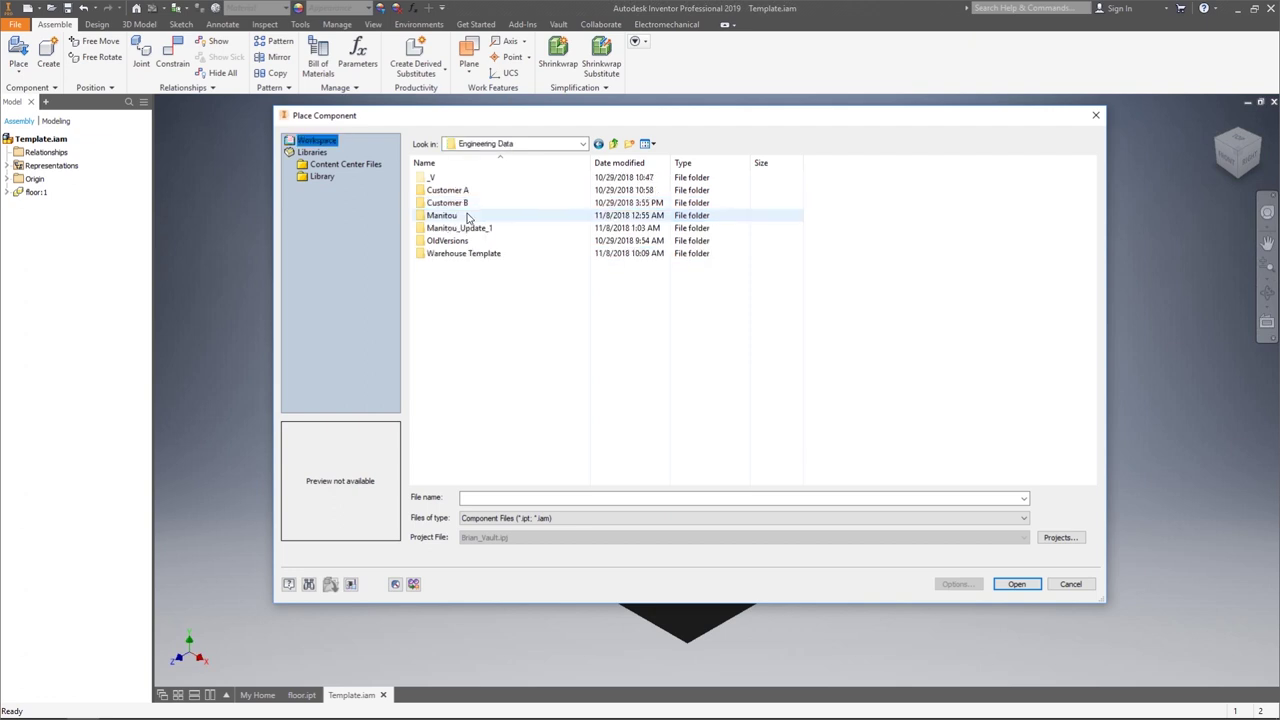
{"action": "double_click", "coordinate": [466, 229]}
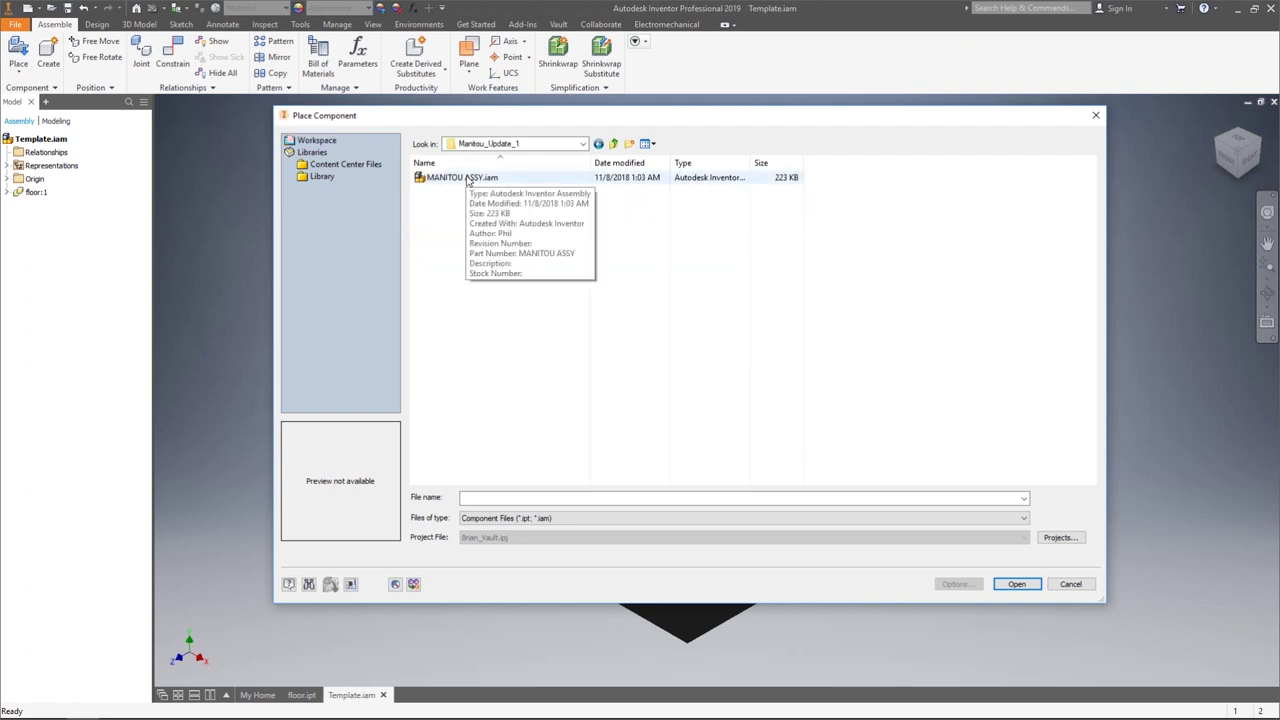
{"action": "left_click", "coordinate": [467, 178]}
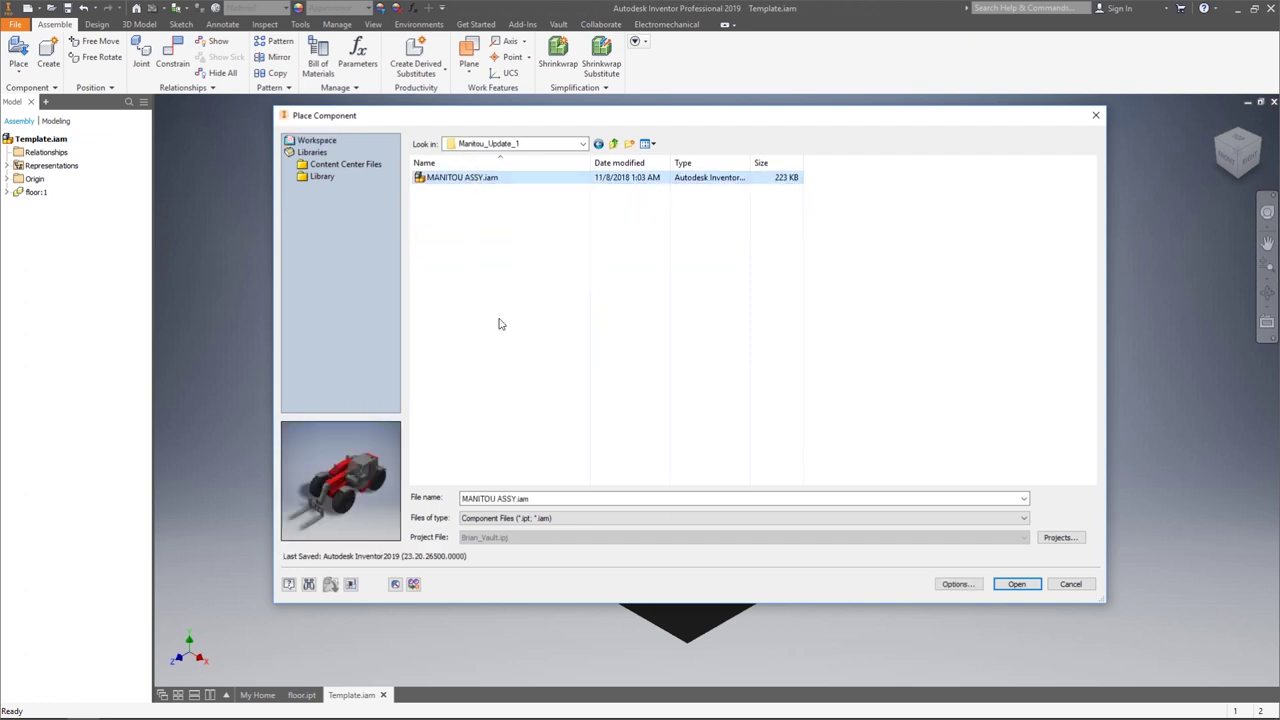
{"action": "left_click", "coordinate": [1018, 585]}
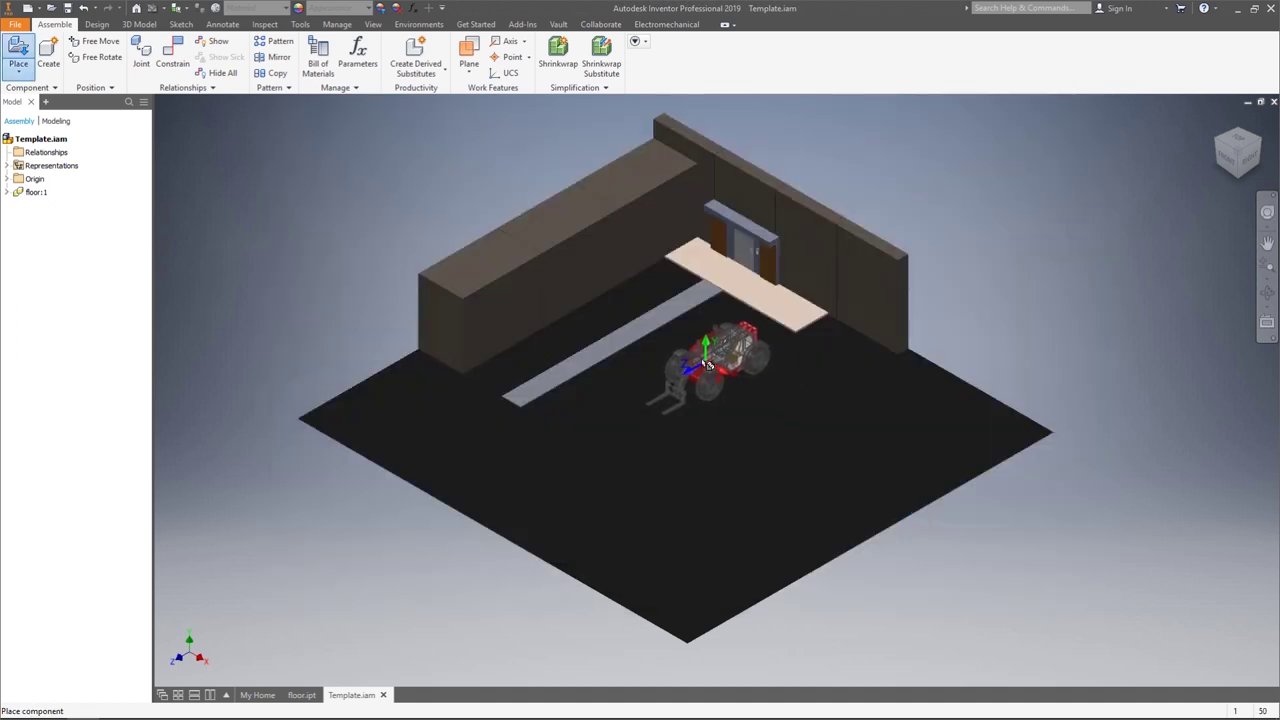
- Place one instance of the Manitou vehicle beside the doorway at floor level, using the front view
{"action": "middle_click_drag", "start_coordinate": [686, 329], "coordinate": [1160, 175], "text": "shift"}
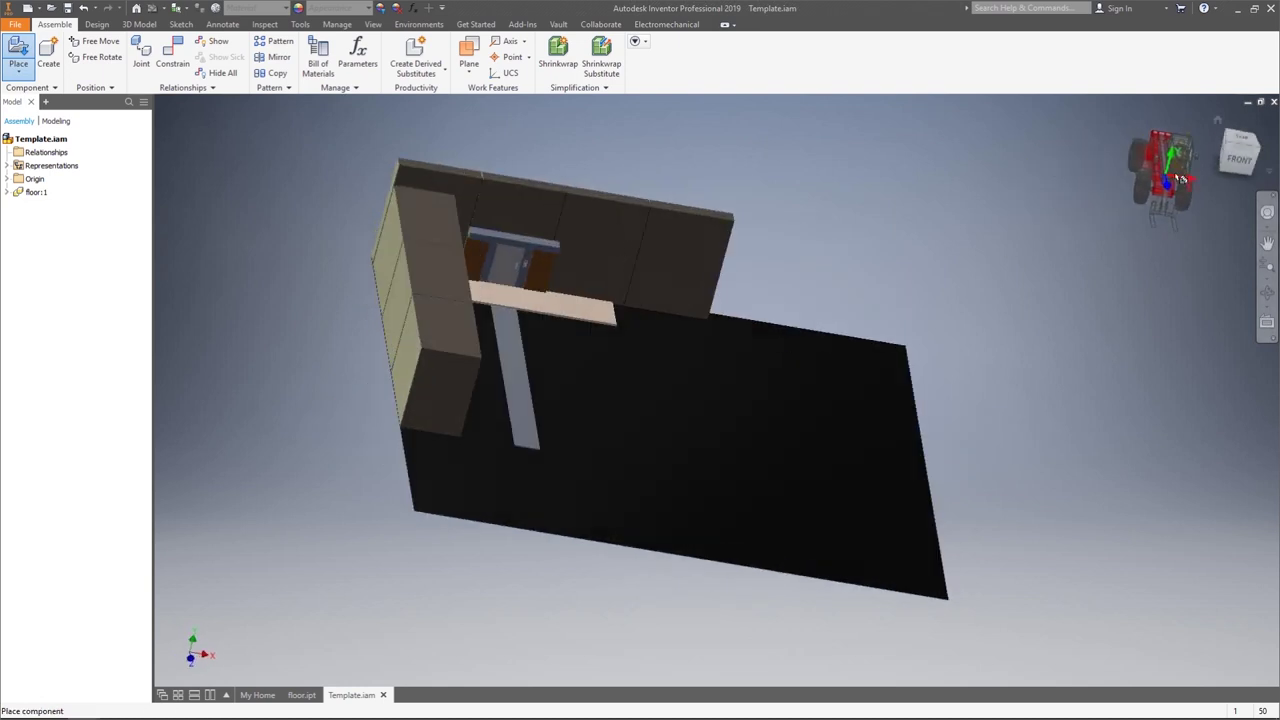
{"action": "left_click", "coordinate": [1238, 161]}
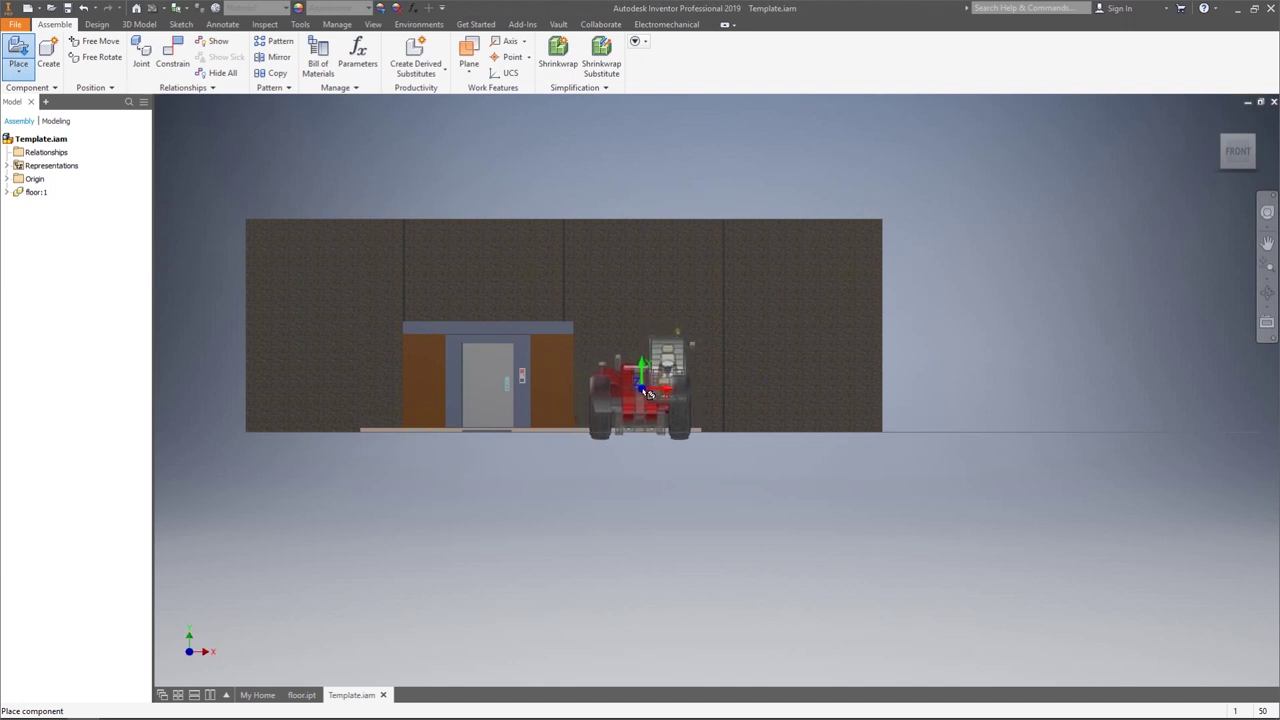
{"action": "left_click", "coordinate": [641, 383]}
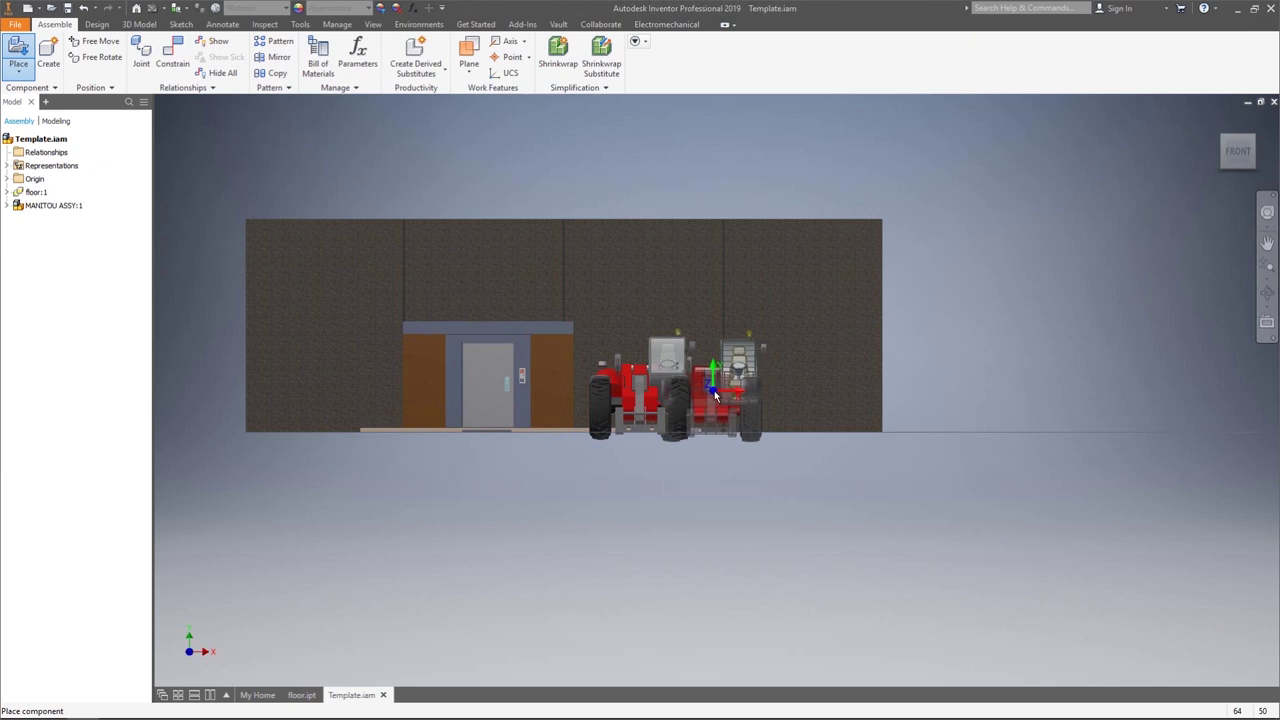
{"action": "key", "text": "Escape"}
- Free-move the Manitou vehicle in the right view, shifting it toward the door wall and slightly up toward floor level
{"action": "scroll", "coordinate": [704, 409], "scroll_direction": "down", "scroll_amount": 5}
{"action": "left_click", "coordinate": [1259, 151]}
{"action": "scroll", "coordinate": [770, 320], "scroll_direction": "up", "scroll_amount": 5}
{"action": "left_click", "coordinate": [782, 297]}
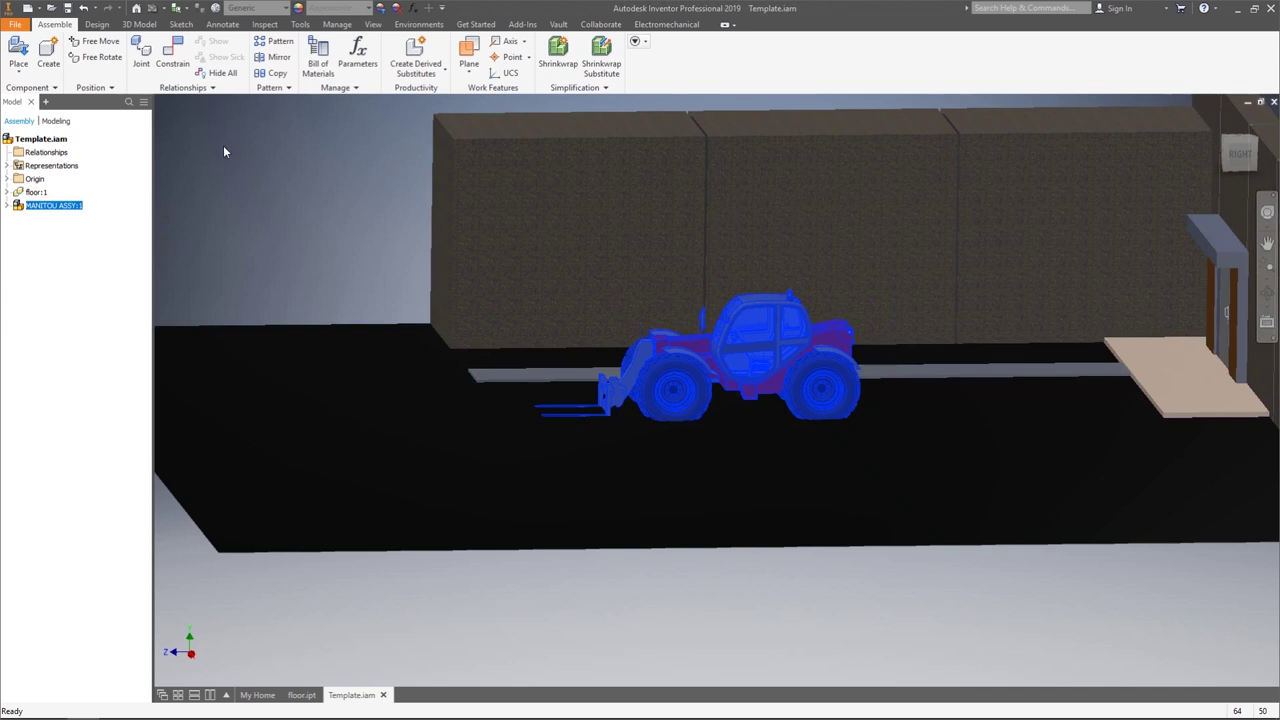
{"action": "left_click", "coordinate": [95, 41]}
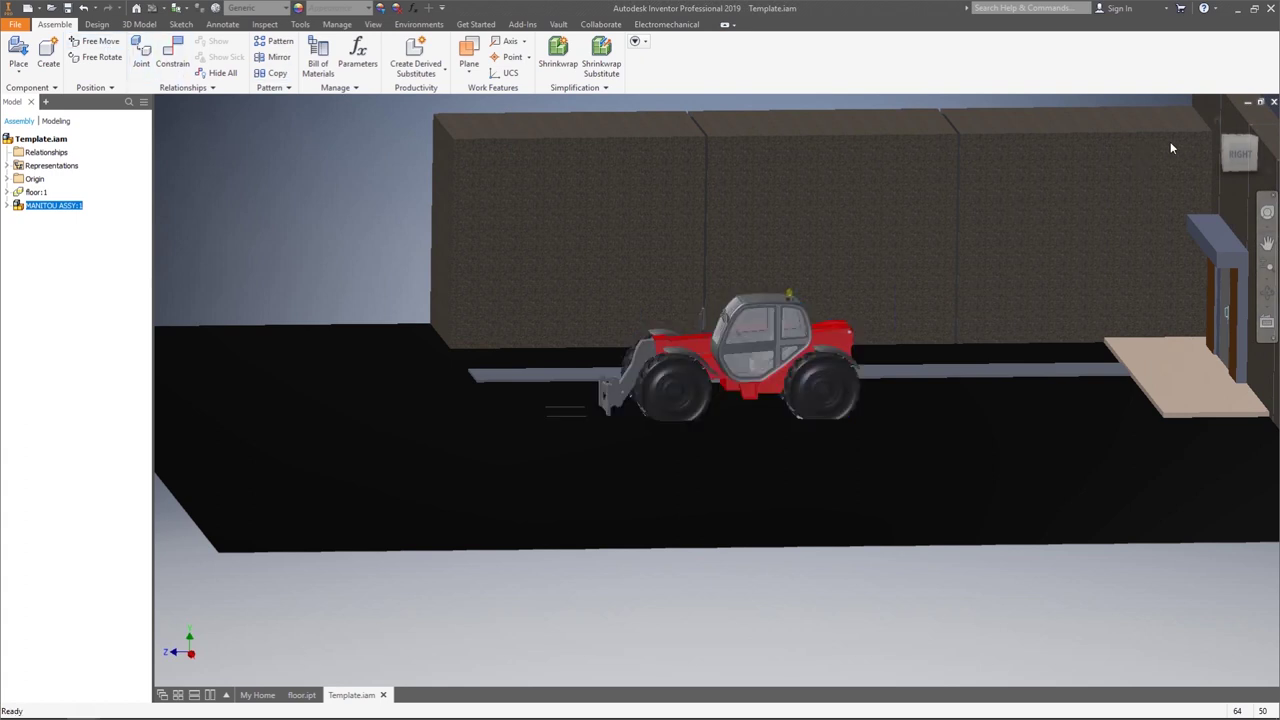
{"action": "left_click", "coordinate": [1240, 153]}
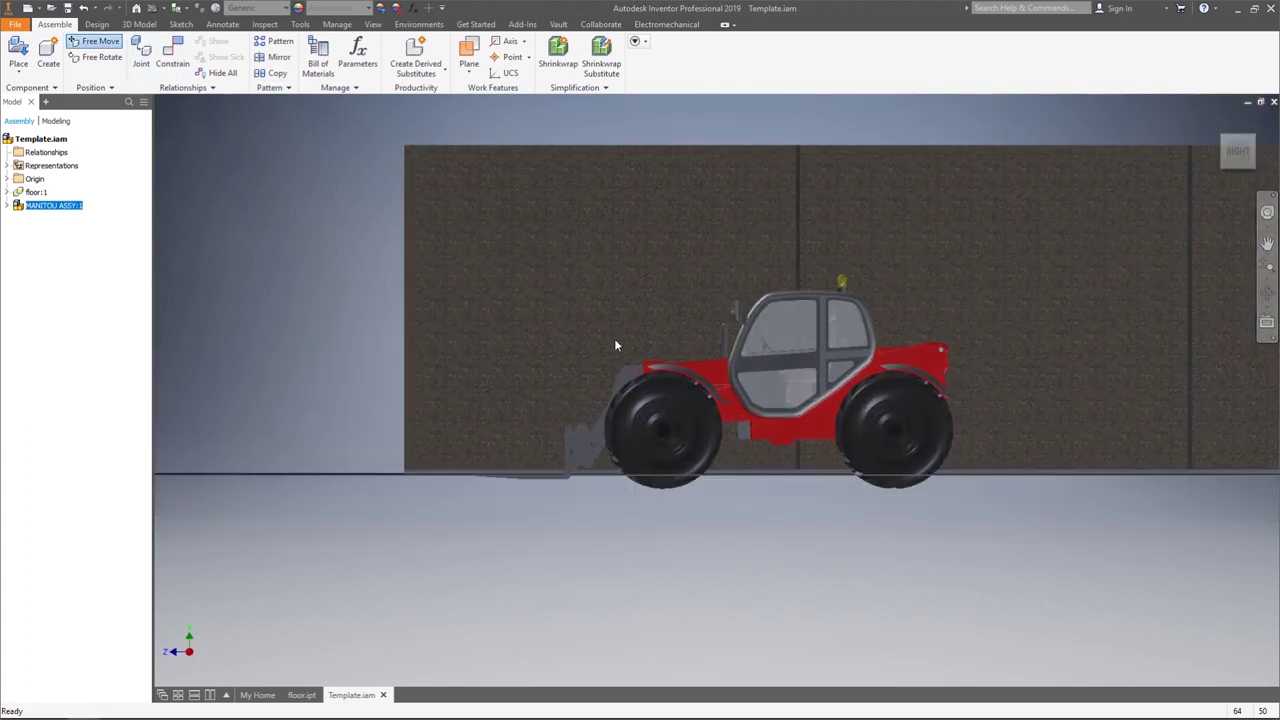
{"action": "scroll", "coordinate": [743, 343], "scroll_direction": "down", "scroll_amount": 2}
{"action": "scroll", "coordinate": [743, 342], "scroll_direction": "up", "scroll_amount": 5}
{"action": "scroll", "coordinate": [437, 387], "scroll_direction": "down", "scroll_amount": 2}
{"action": "left_click_drag", "start_coordinate": [437, 387], "coordinate": [743, 376]}
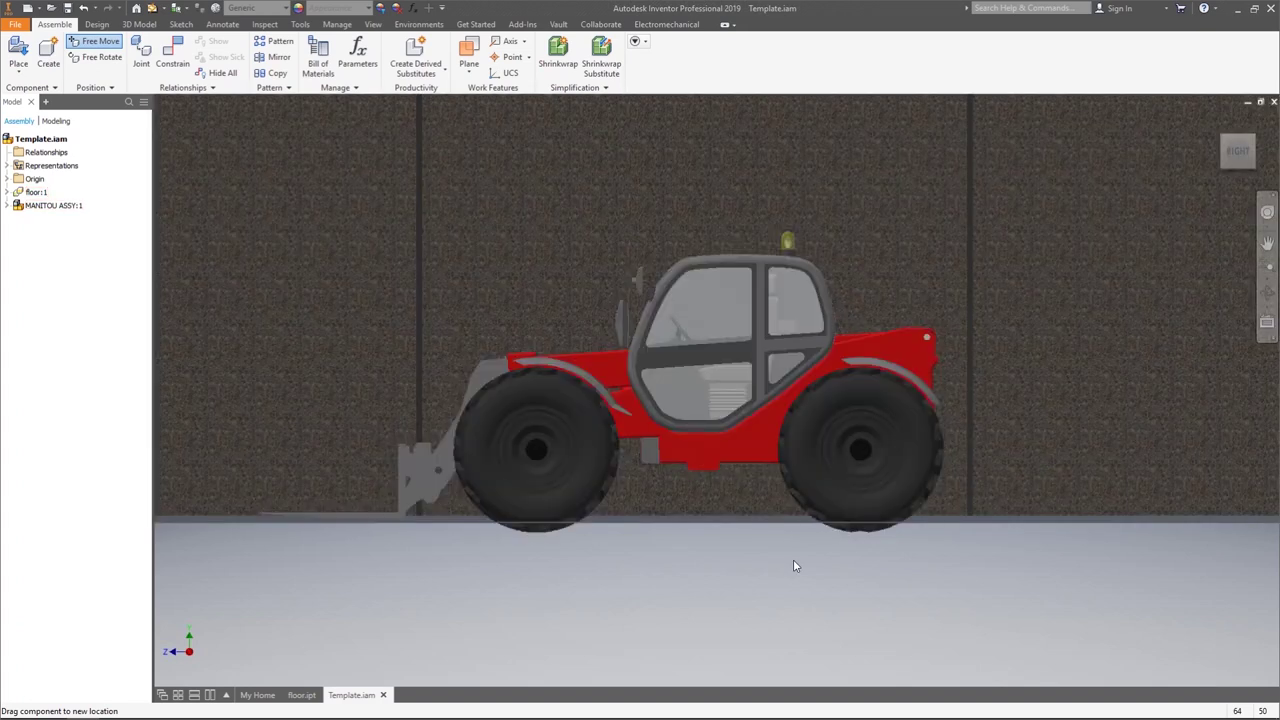
{"action": "left_click", "coordinate": [659, 444]}
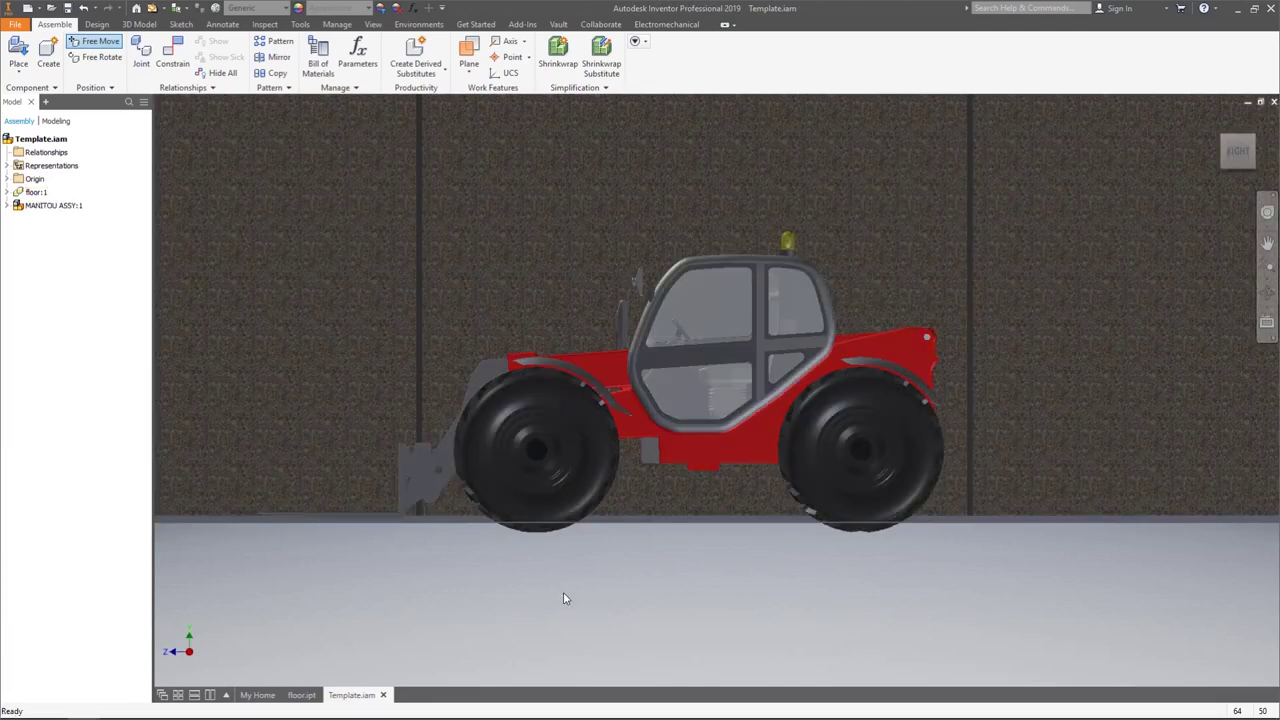
{"action": "key", "text": "Escape"}
{"action": "key", "text": "Escape"}
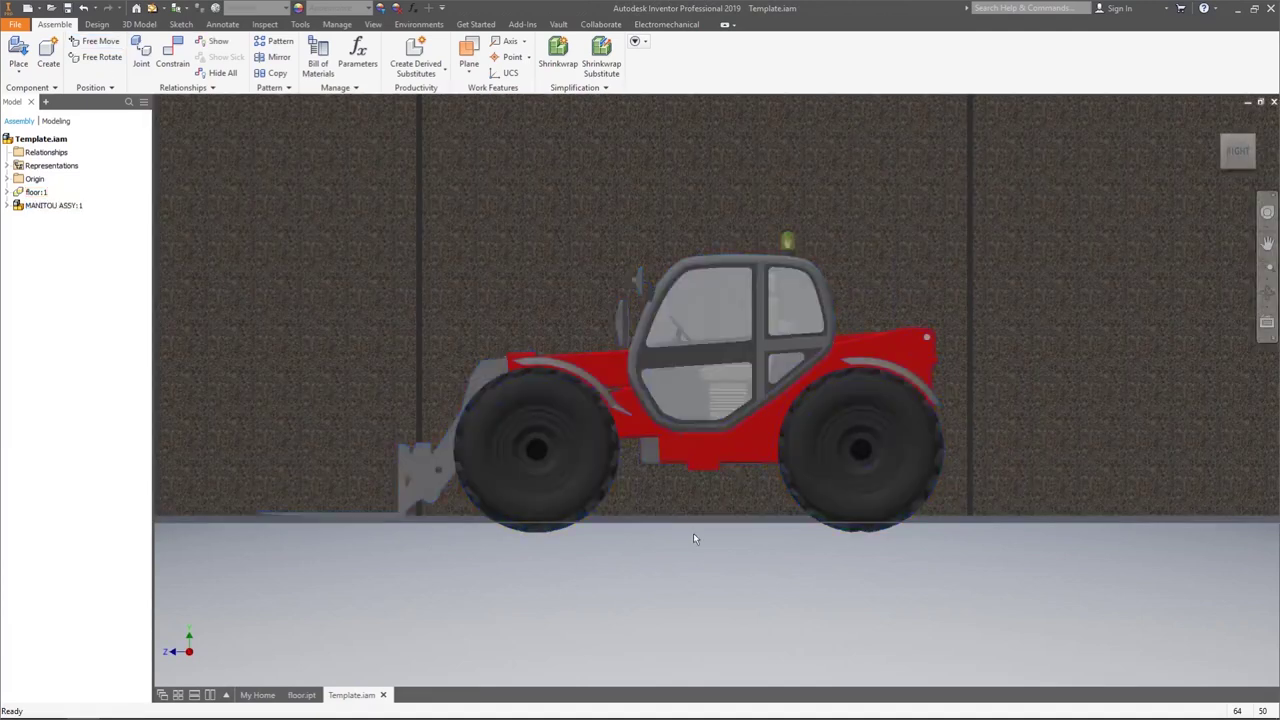
- Check the vehicle's position in the warehouse from the home isometric view
{"action": "scroll", "coordinate": [700, 519], "scroll_direction": "down", "scroll_amount": 5}
{"action": "middle_click_drag", "start_coordinate": [700, 519], "coordinate": [775, 489], "text": "shift"}
{"action": "key", "text": "F6"}
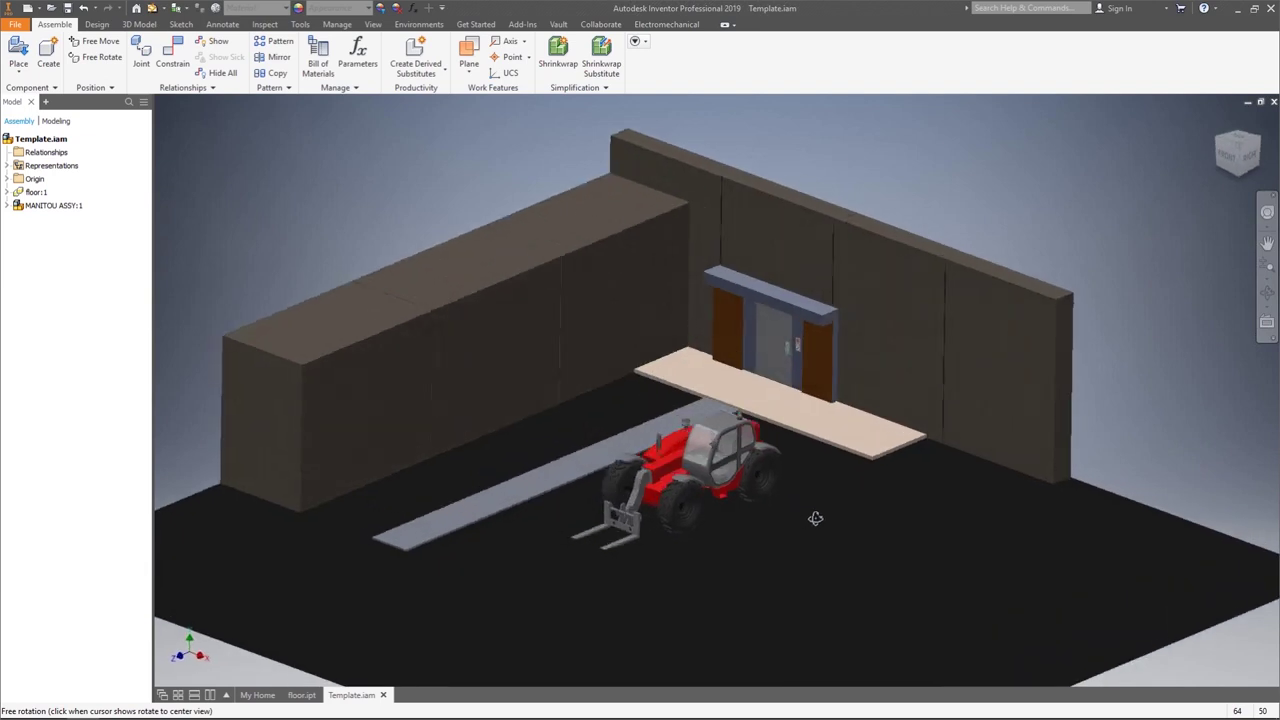
{"action": "scroll", "coordinate": [775, 489], "scroll_direction": "down", "scroll_amount": 2}
{"action": "scroll", "coordinate": [775, 489], "scroll_direction": "up", "scroll_amount": 4}
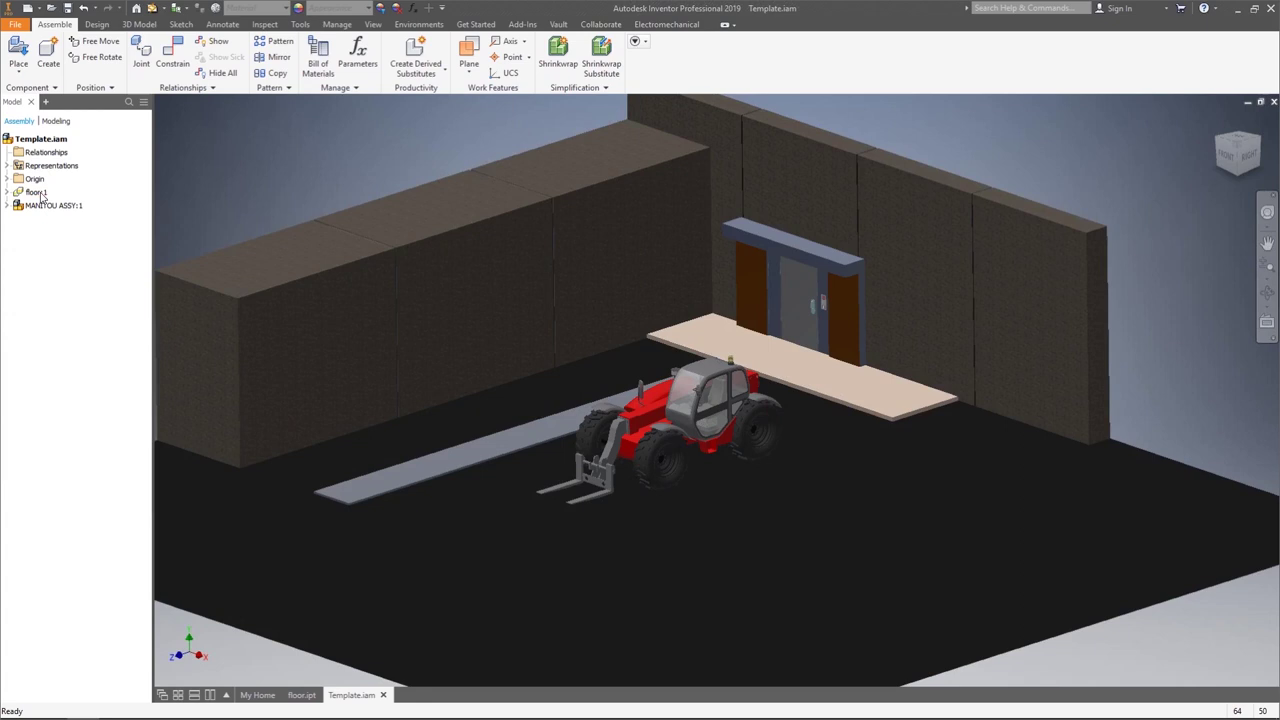
- Ground the floor part and the Manitou assembly together so both are fixed in place
{"action": "left_click", "coordinate": [36, 192]}
{"action": "left_click", "coordinate": [41, 204], "text": "ctrl"}
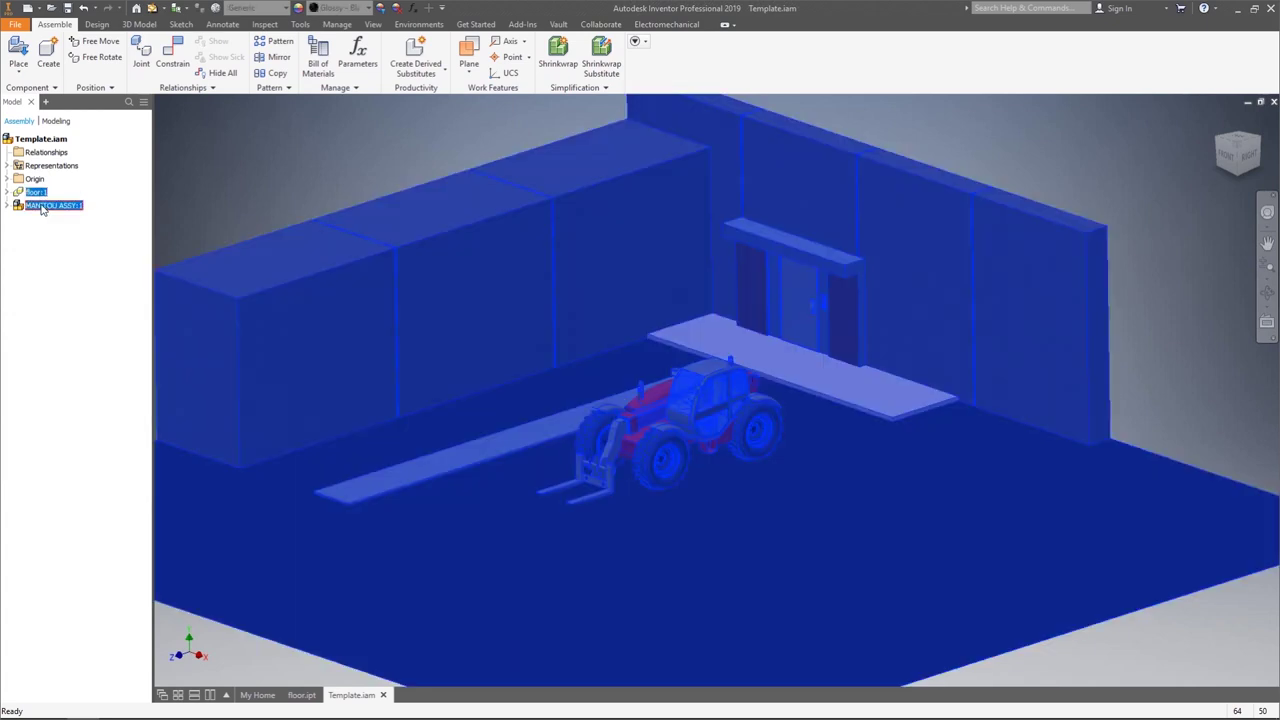
{"action": "right_click", "coordinate": [44, 207]}
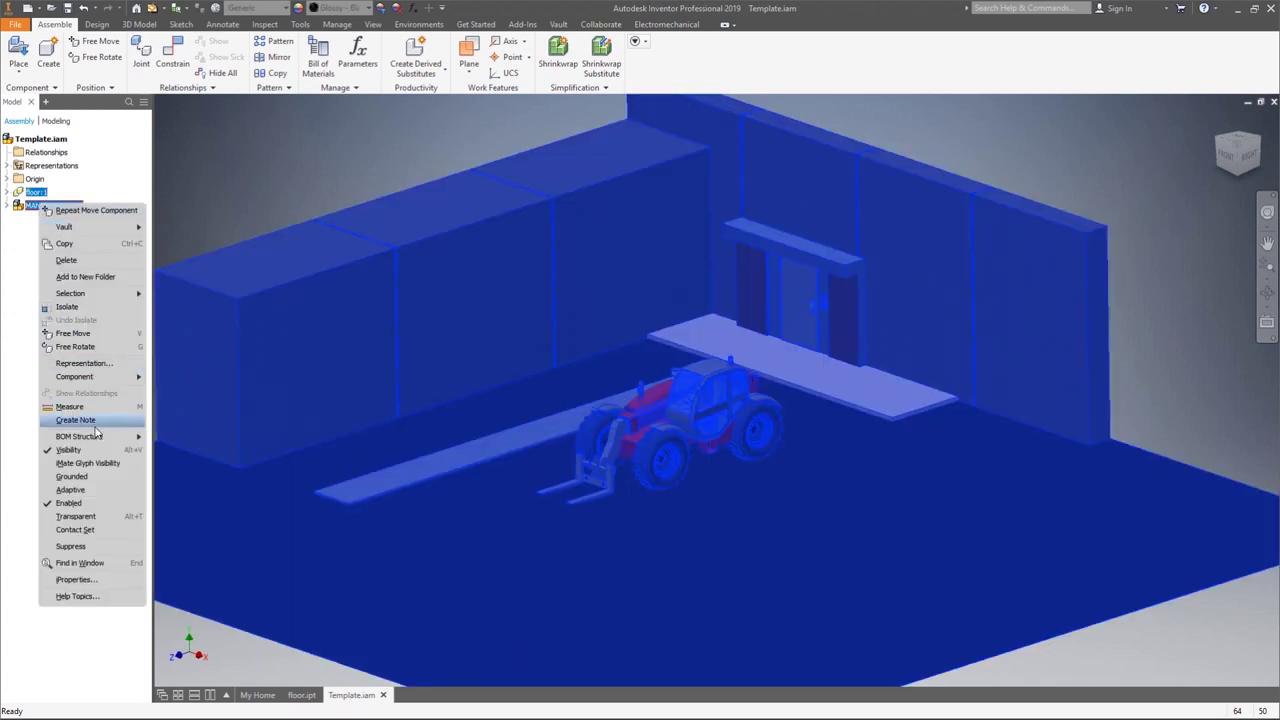
{"action": "left_click", "coordinate": [87, 478]}
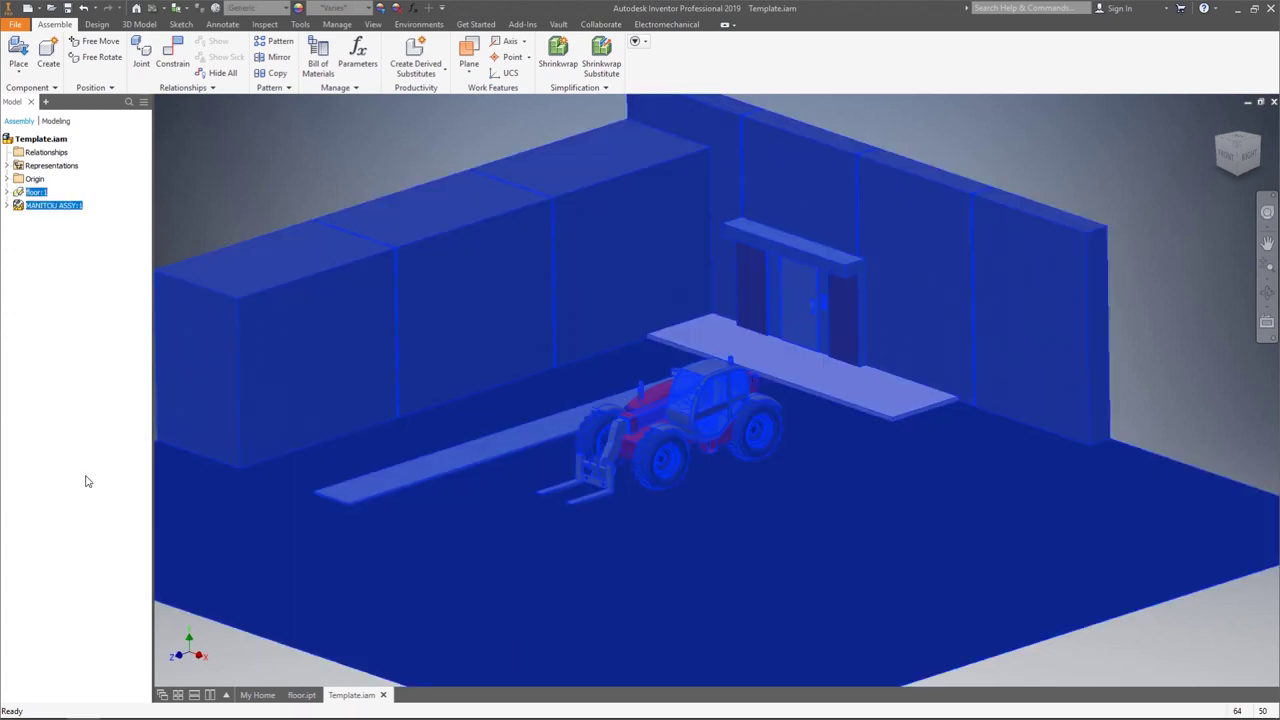
{"action": "left_click", "coordinate": [189, 172]}
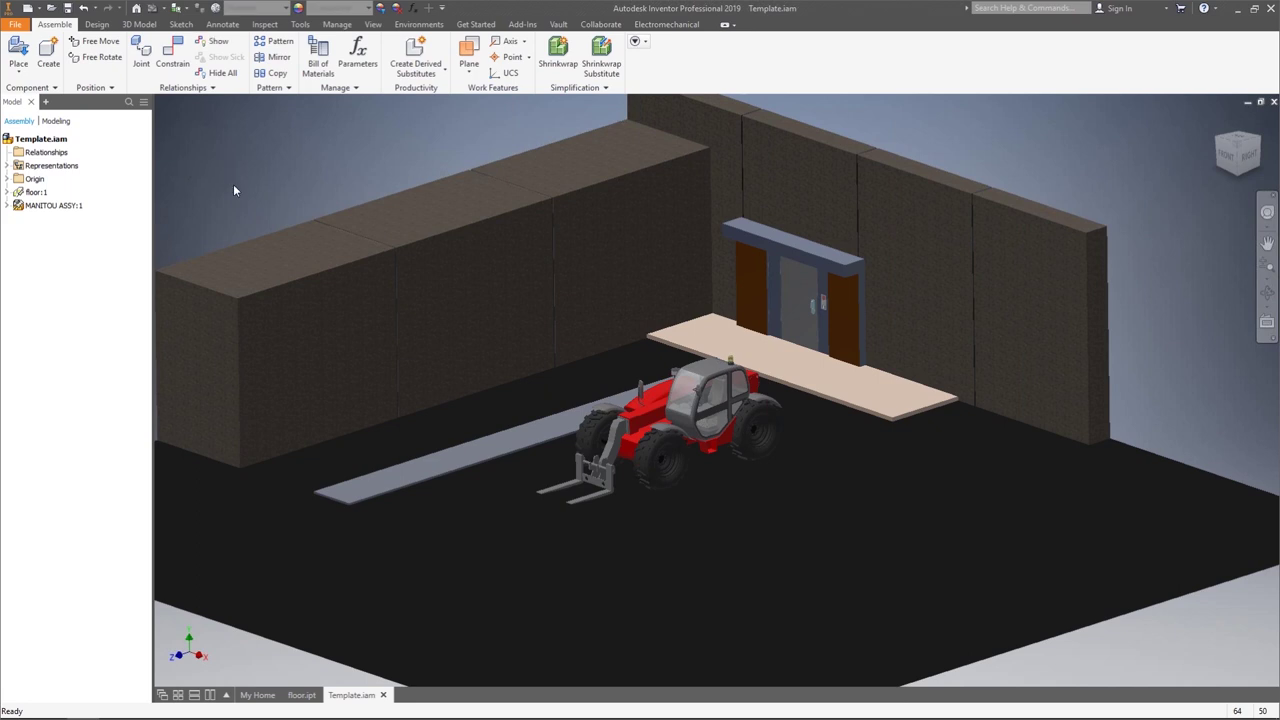
- Switch the model display from orthographic to perspective and frame the Manitou vehicle close up
{"action": "middle_click_drag", "start_coordinate": [337, 214], "coordinate": [423, 206]}
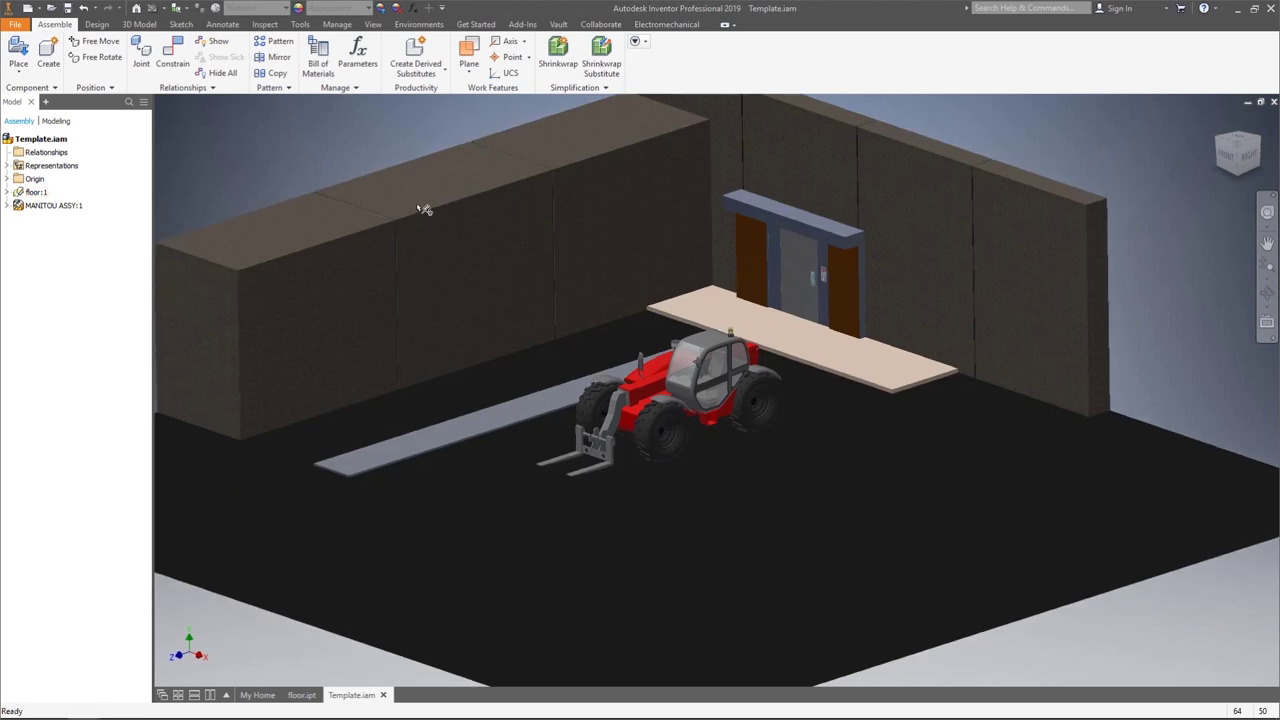
{"action": "left_click", "coordinate": [374, 24]}
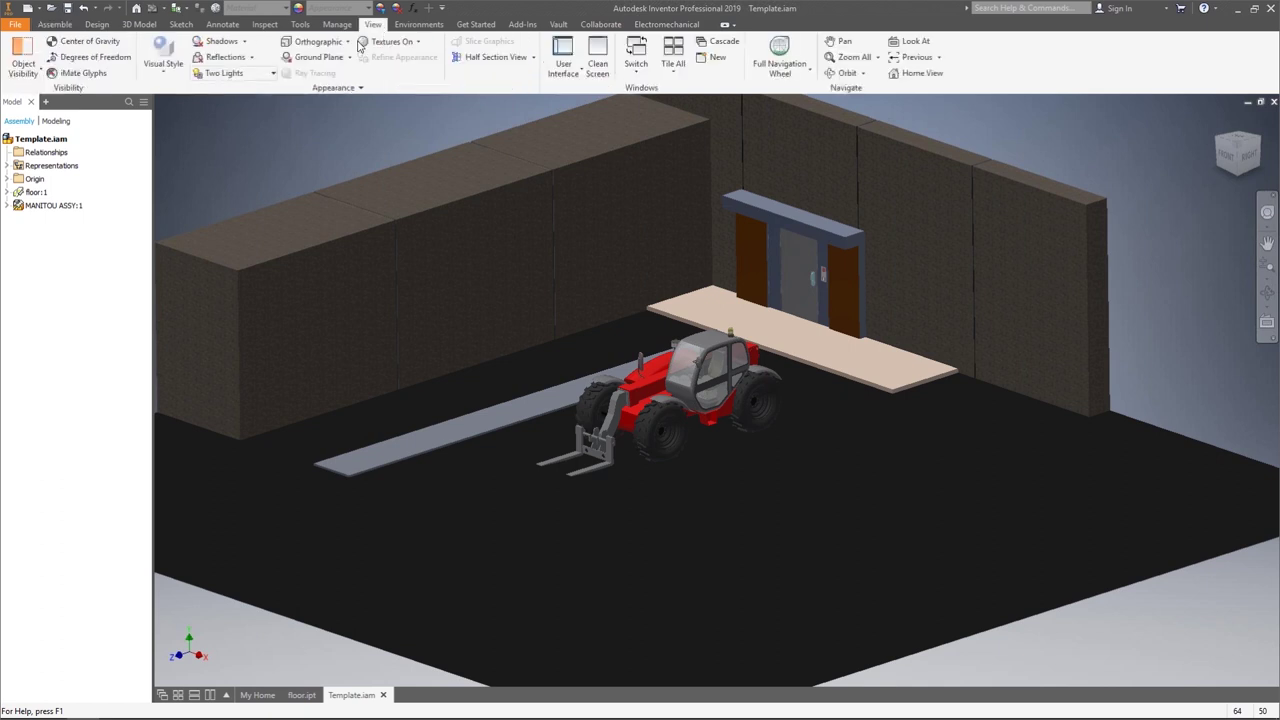
{"action": "left_click", "coordinate": [320, 42]}
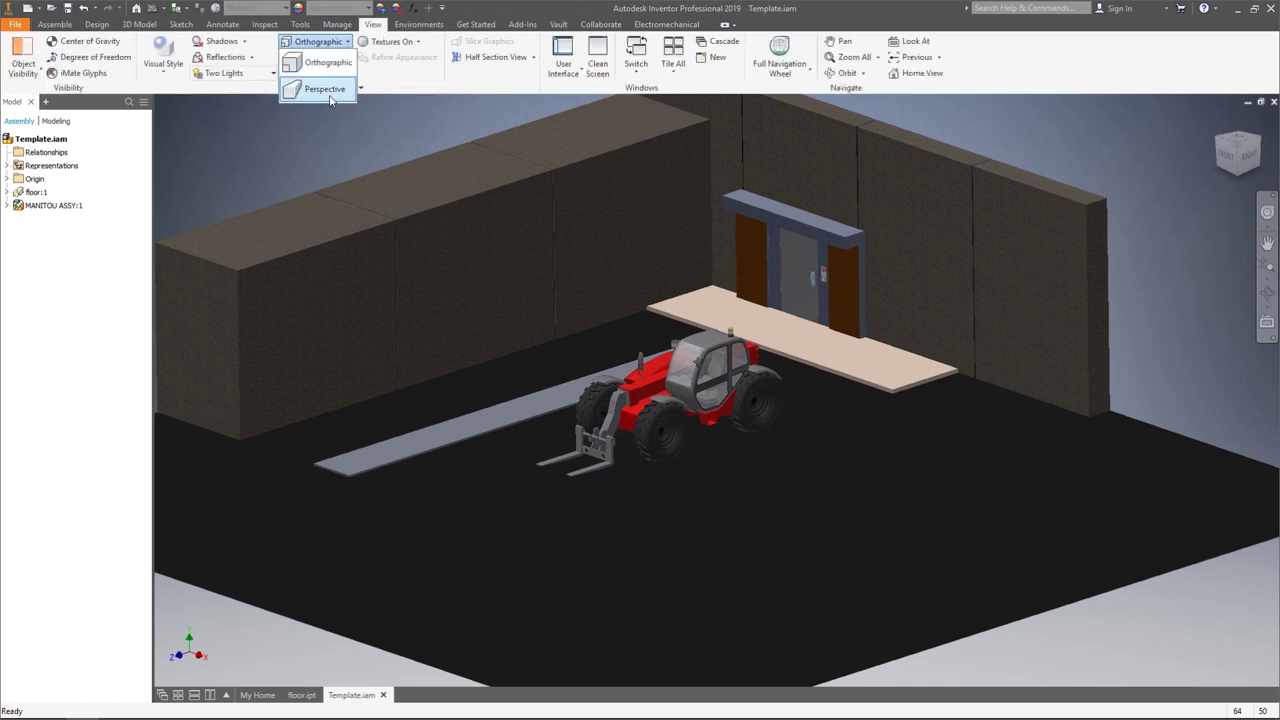
{"action": "left_click", "coordinate": [325, 89]}
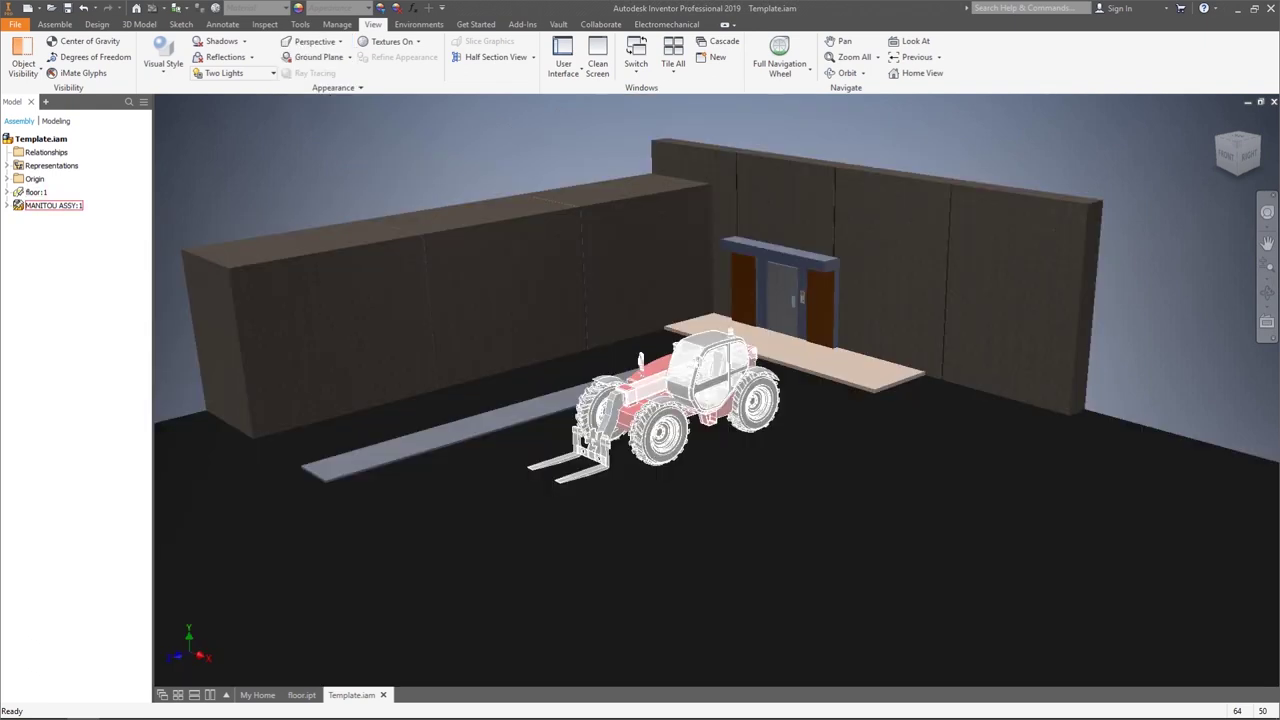
{"action": "scroll", "coordinate": [655, 414], "scroll_direction": "up", "scroll_amount": 5}
{"action": "scroll", "coordinate": [655, 414], "scroll_direction": "down", "scroll_amount": 3}
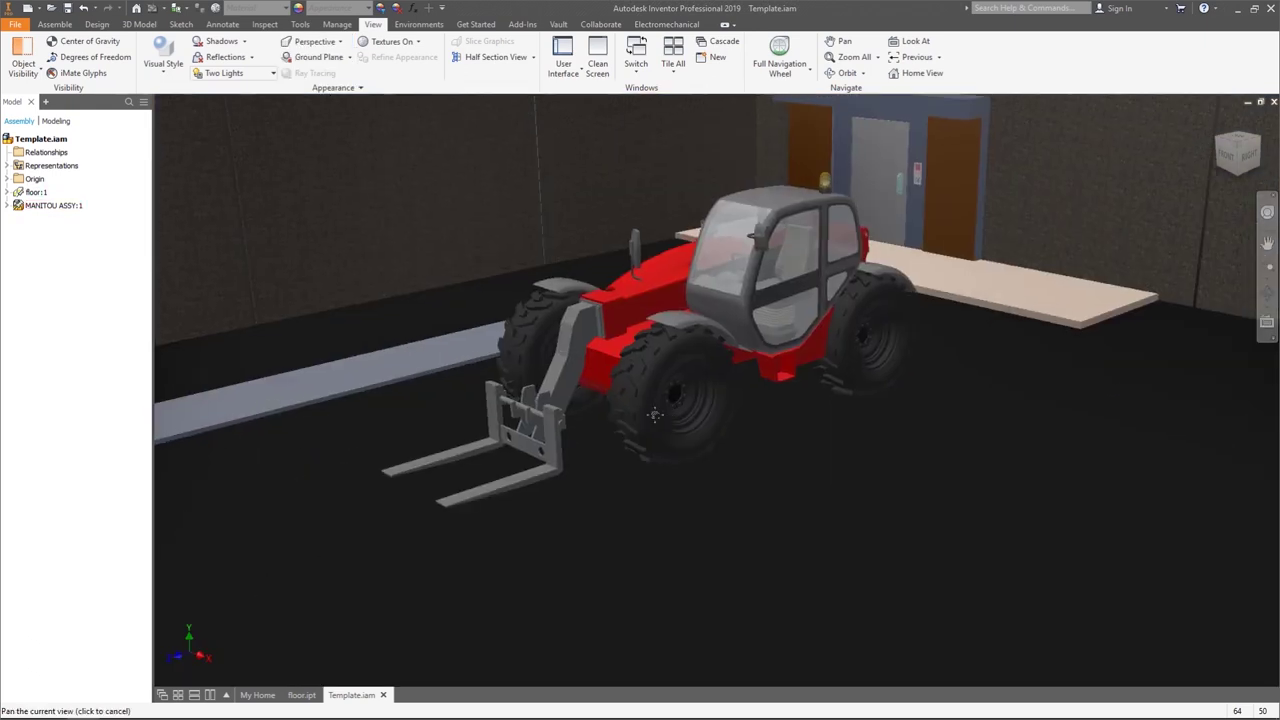
{"action": "left_click_drag", "start_coordinate": [655, 414], "coordinate": [647, 414]}
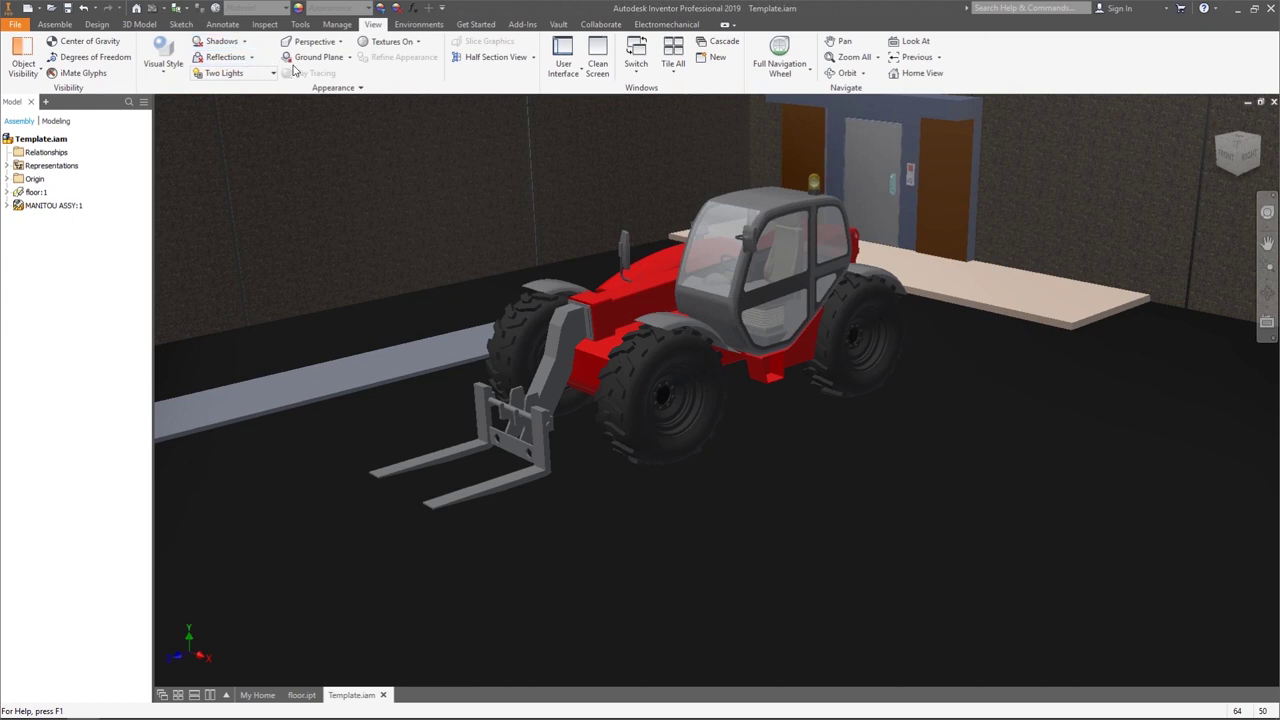
- Enter the Inventor Studio environment and open the Studio Lighting Styles settings, keeping the vehicle in view
{"action": "left_click", "coordinate": [412, 25]}
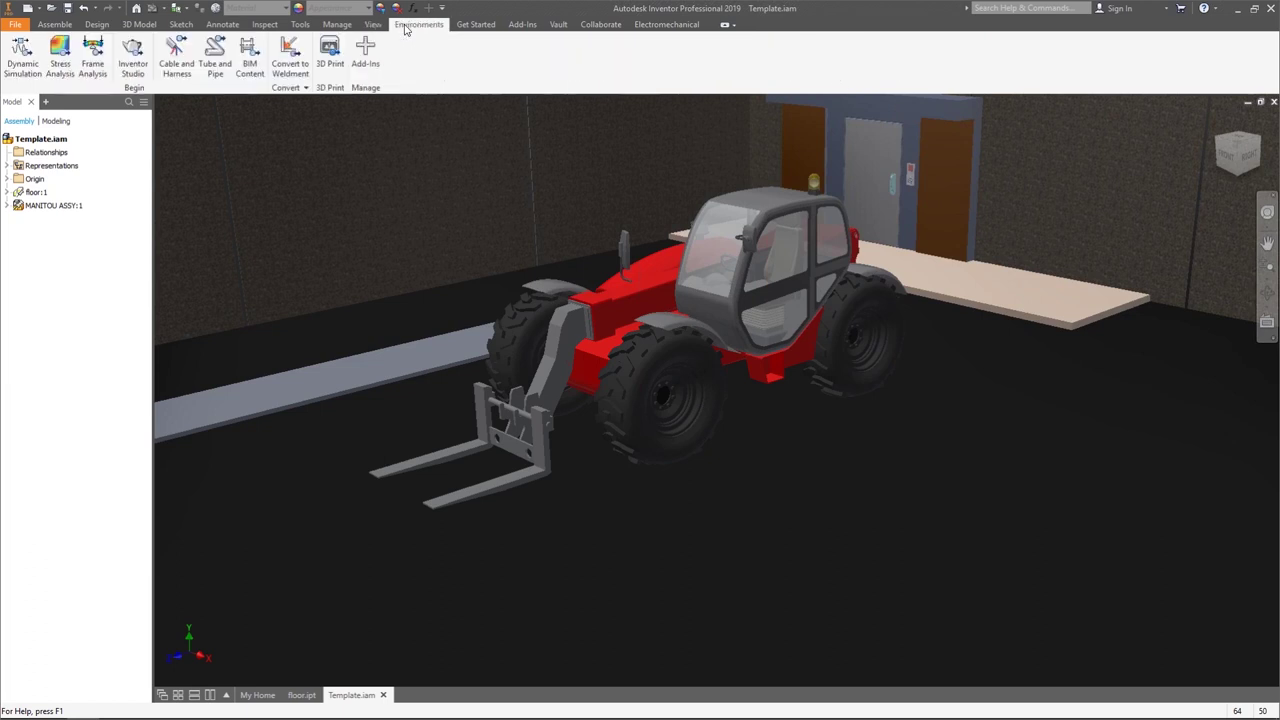
{"action": "left_click", "coordinate": [138, 50]}
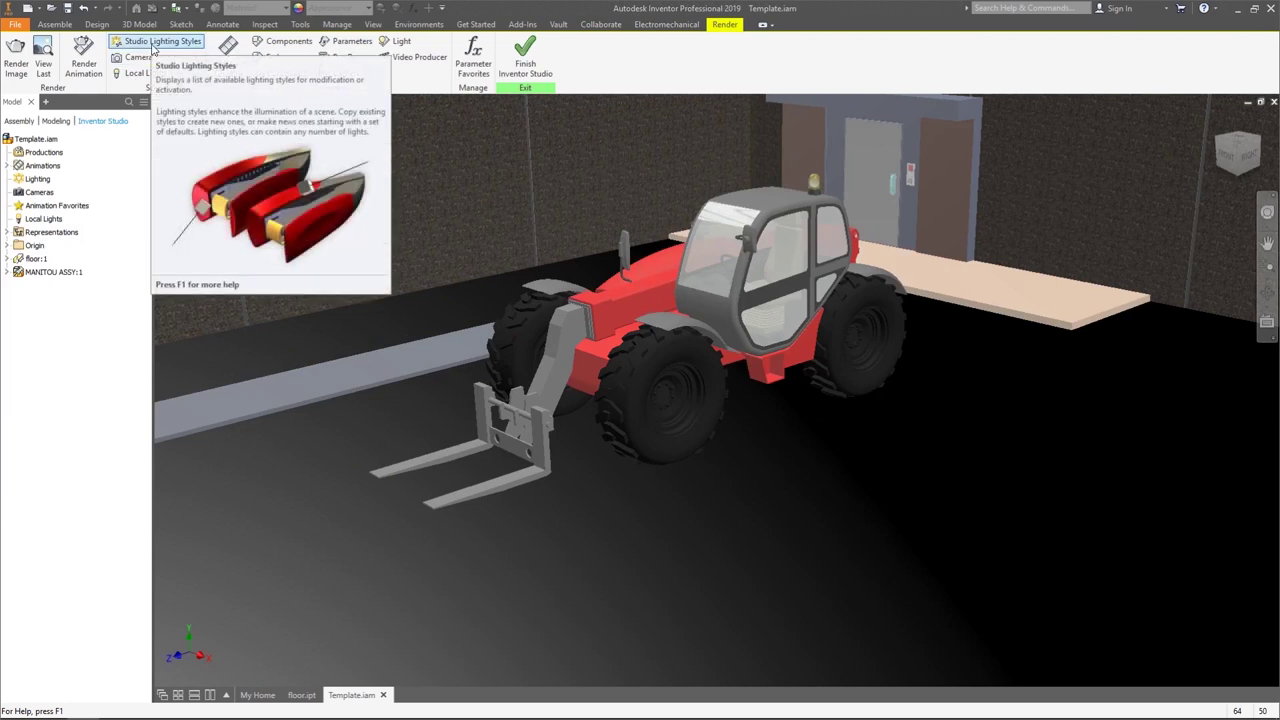
{"action": "left_click", "coordinate": [153, 47]}
{"action": "scroll", "coordinate": [700, 345], "scroll_direction": "down", "scroll_amount": 5}
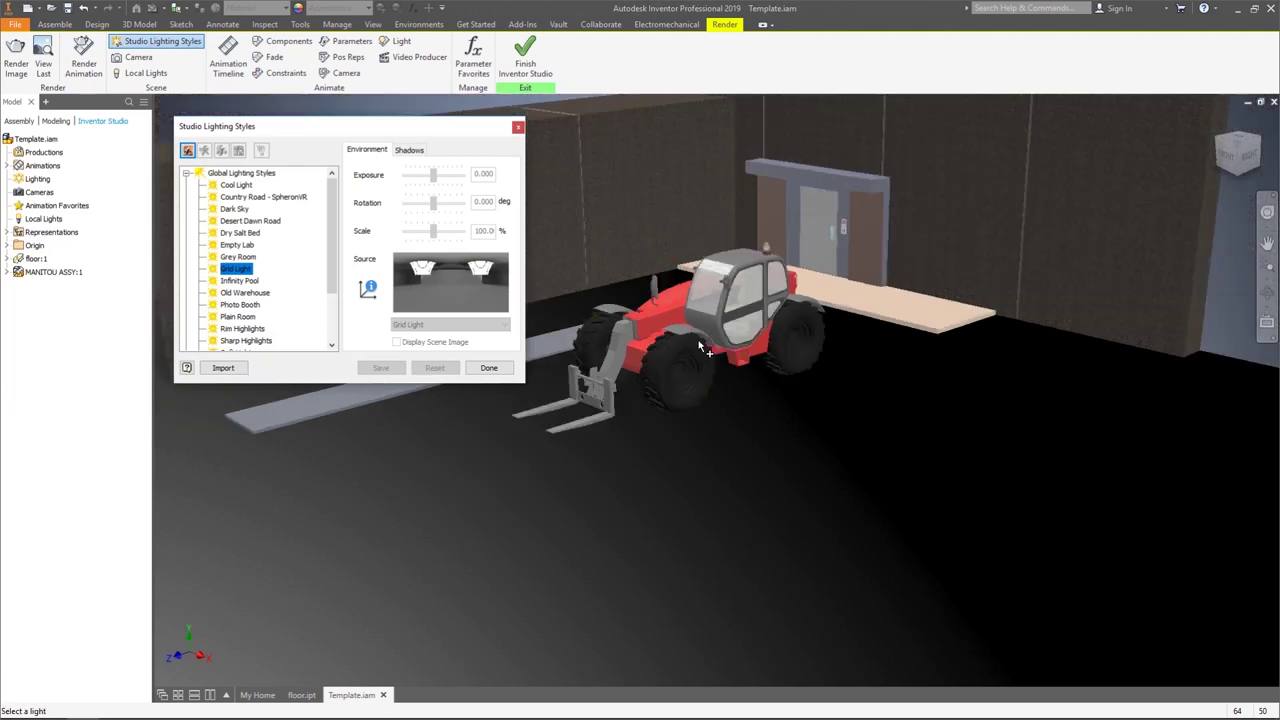
{"action": "scroll", "coordinate": [700, 345], "scroll_direction": "up", "scroll_amount": 4}
{"action": "scroll", "coordinate": [698, 338], "scroll_direction": "up", "scroll_amount": 1}
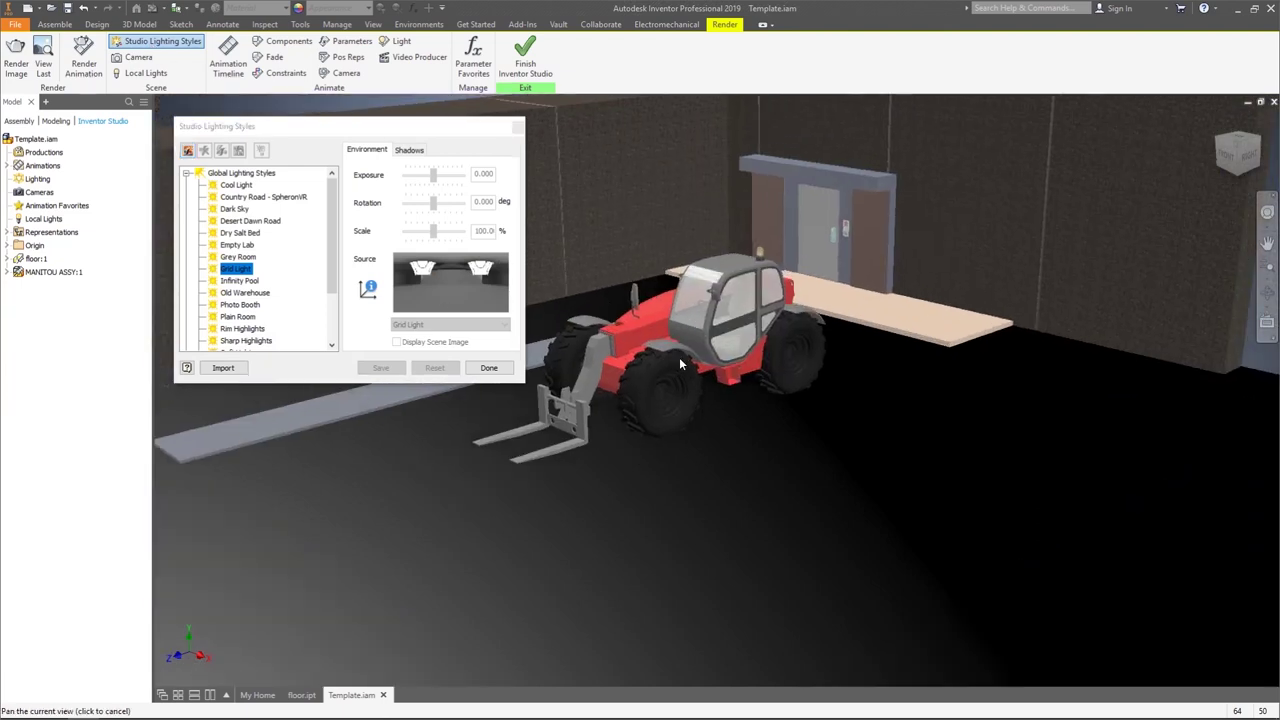
- Make the global Country Road - SpheronVR lighting style active for the scene
{"action": "left_click", "coordinate": [237, 186]}
{"action": "left_click", "coordinate": [237, 198]}
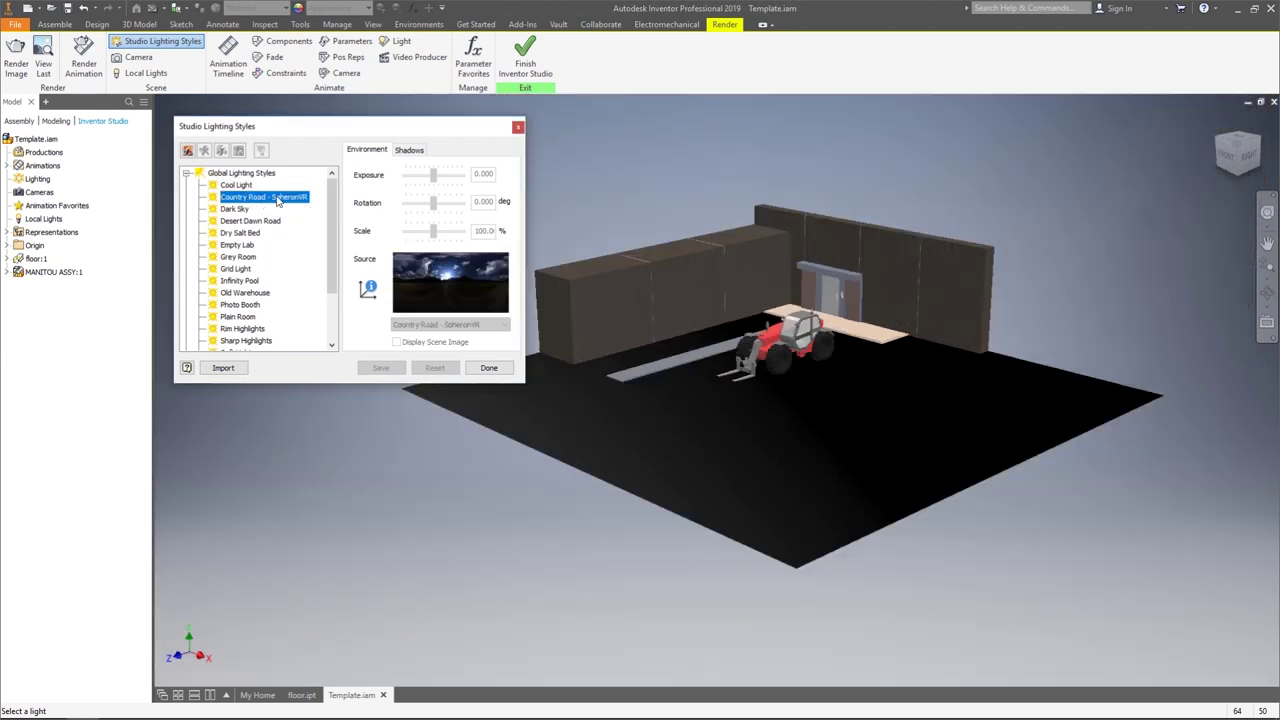
{"action": "right_click", "coordinate": [281, 200]}
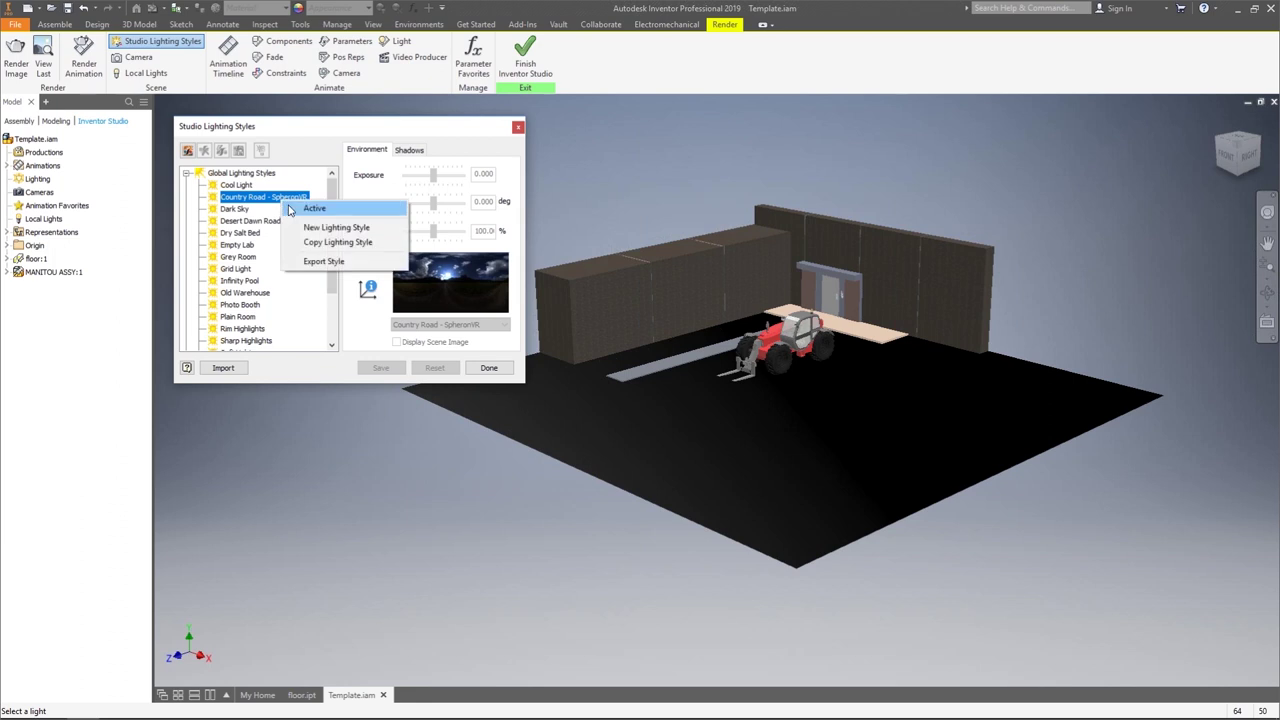
{"action": "left_click", "coordinate": [305, 209]}
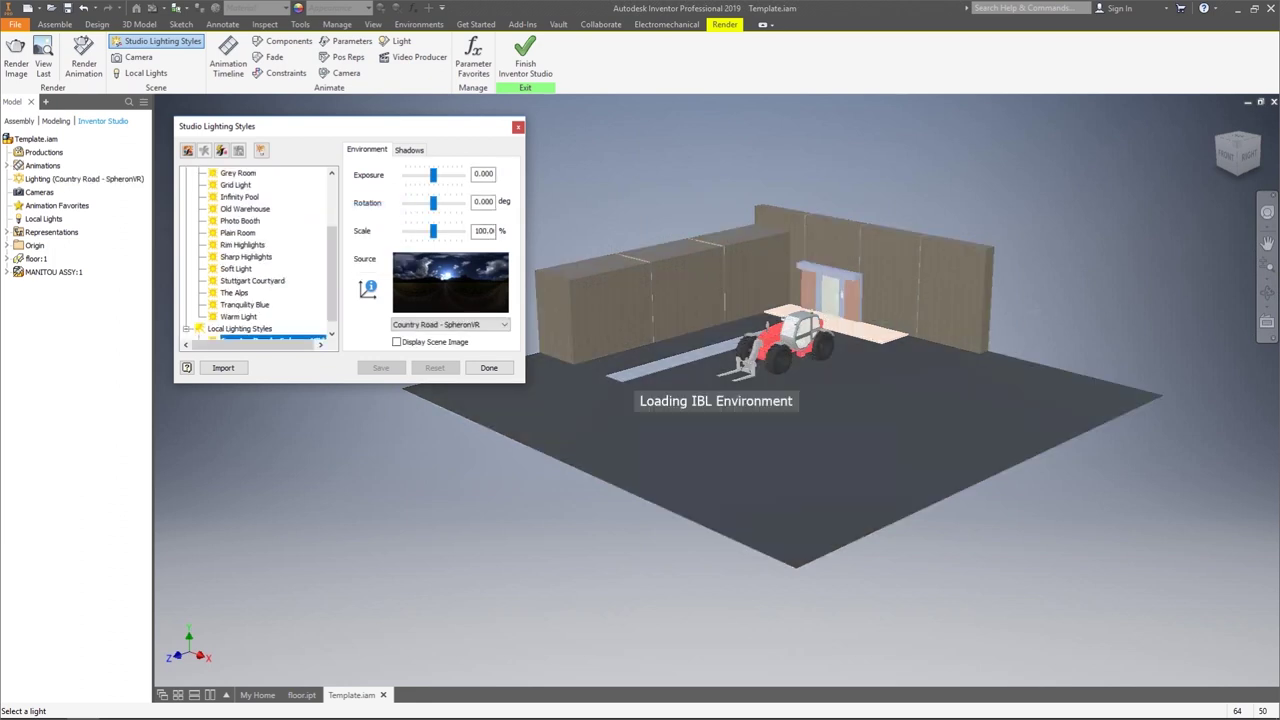
{"action": "scroll", "coordinate": [862, 350], "scroll_direction": "up", "scroll_amount": 5}
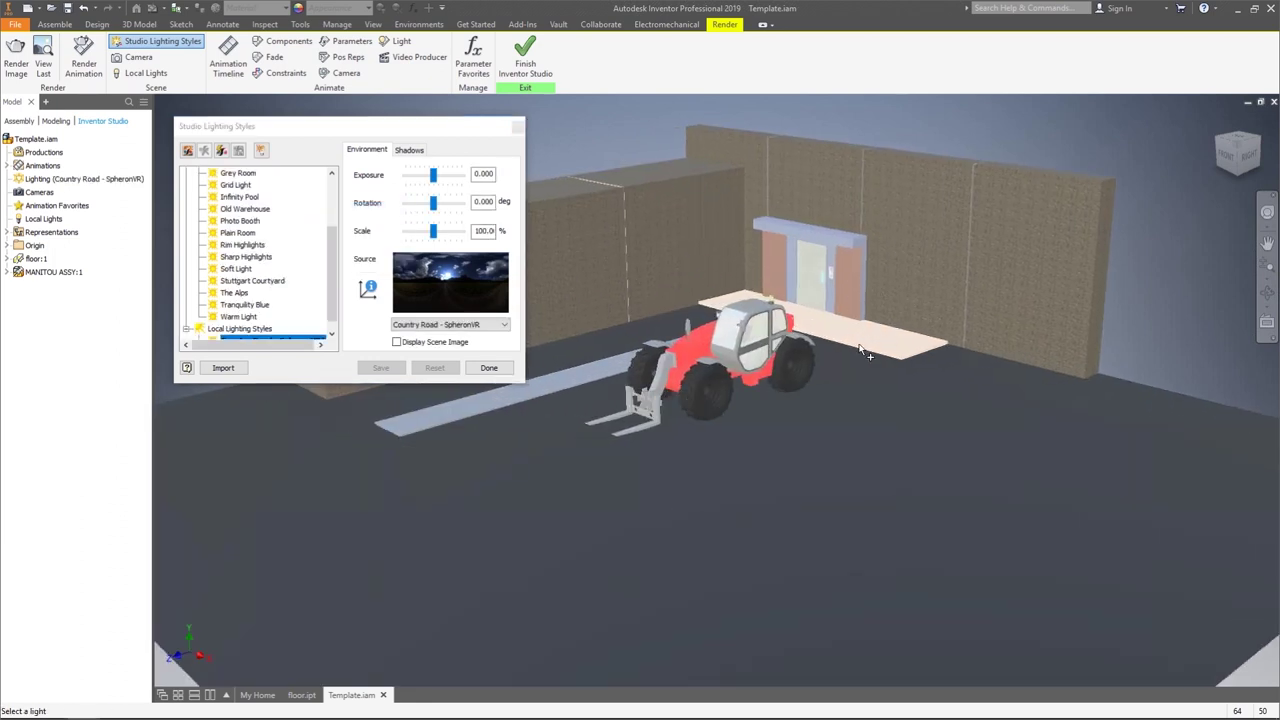
- Preview the Country Road - SpheronVR scene image around the vehicle and turn the scene image off again
{"action": "left_click", "coordinate": [399, 346]}
{"action": "left_click", "coordinate": [398, 343]}
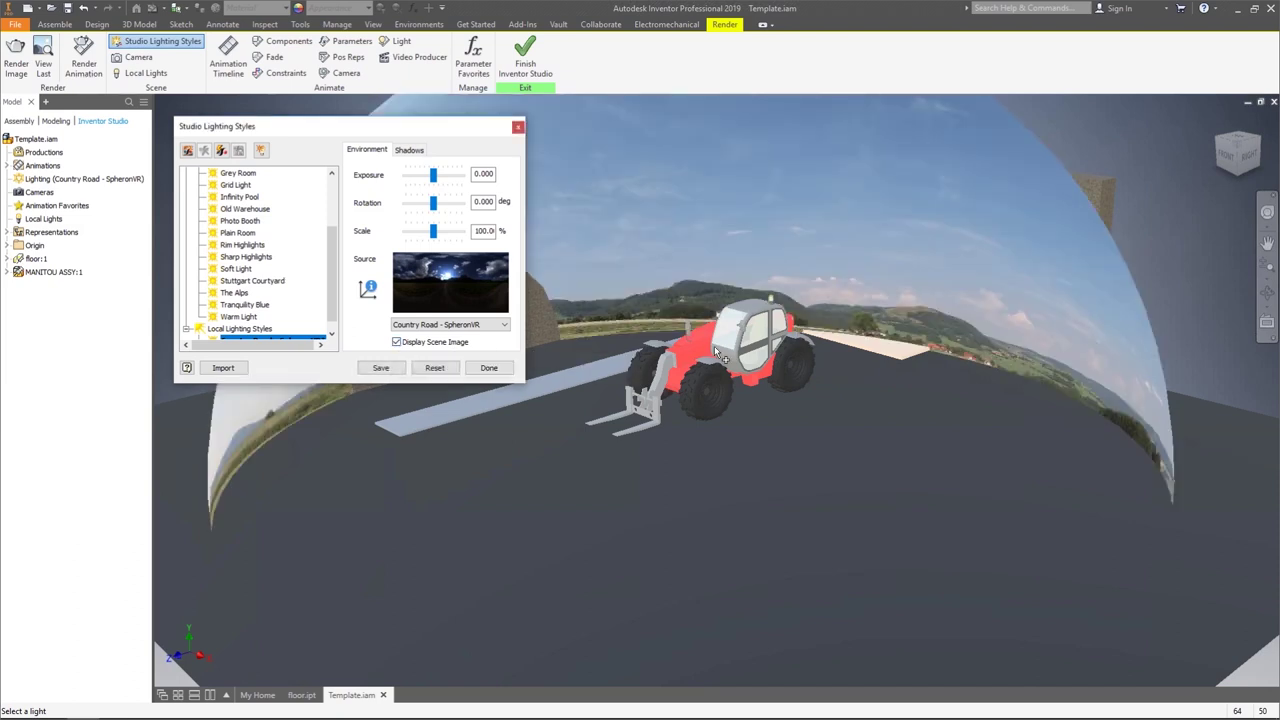
{"action": "middle_click_drag", "start_coordinate": [846, 430], "coordinate": [866, 357]}
{"action": "key", "text": "Home"}
{"action": "key", "text": "F5"}
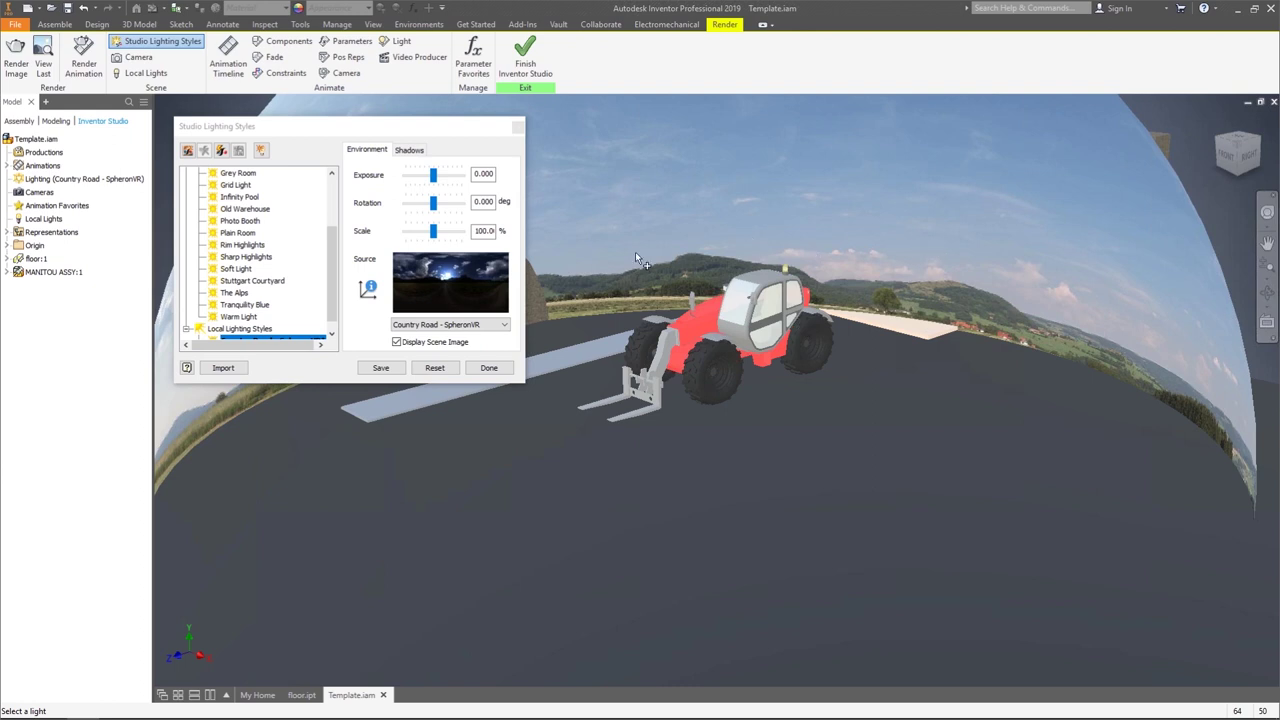
{"action": "left_click", "coordinate": [397, 342]}
- Copy the global Dark Sky lighting style as Copy of Dark Sky, without saving the changes to the Country Road style
{"action": "scroll", "coordinate": [273, 270], "scroll_direction": "up", "scroll_amount": 3}
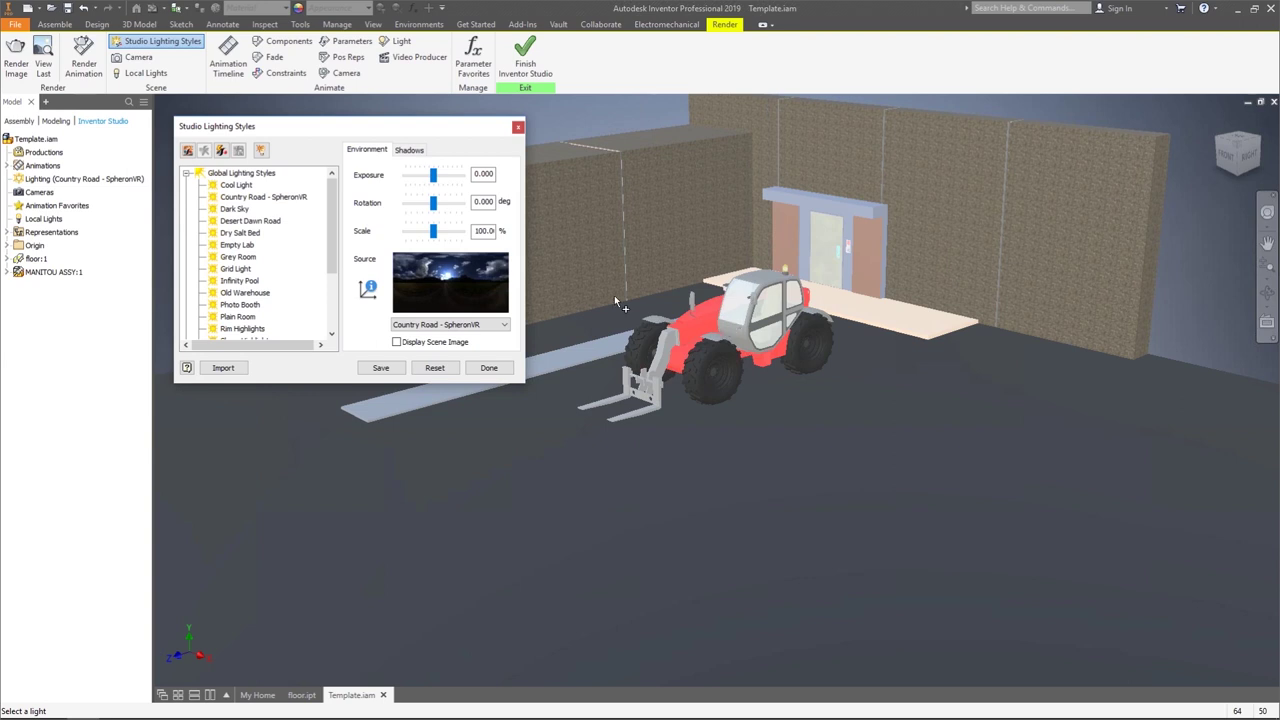
{"action": "left_click", "coordinate": [237, 208]}
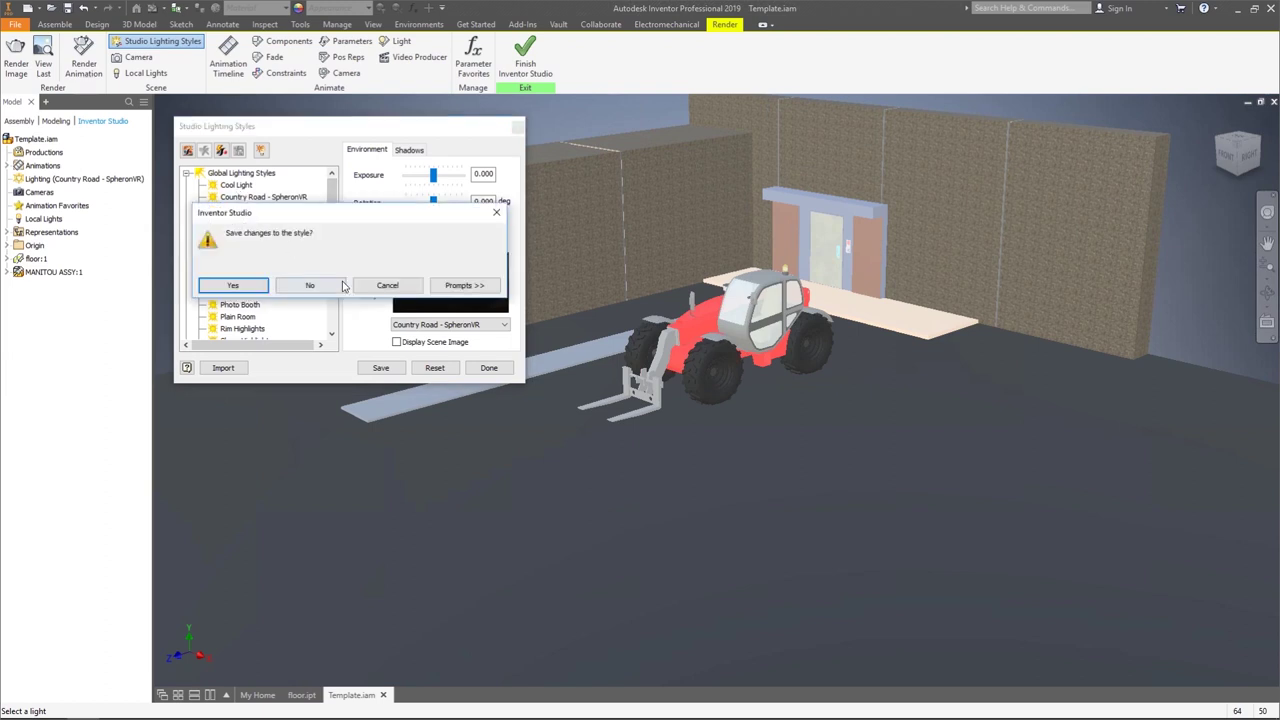
{"action": "left_click", "coordinate": [310, 285]}
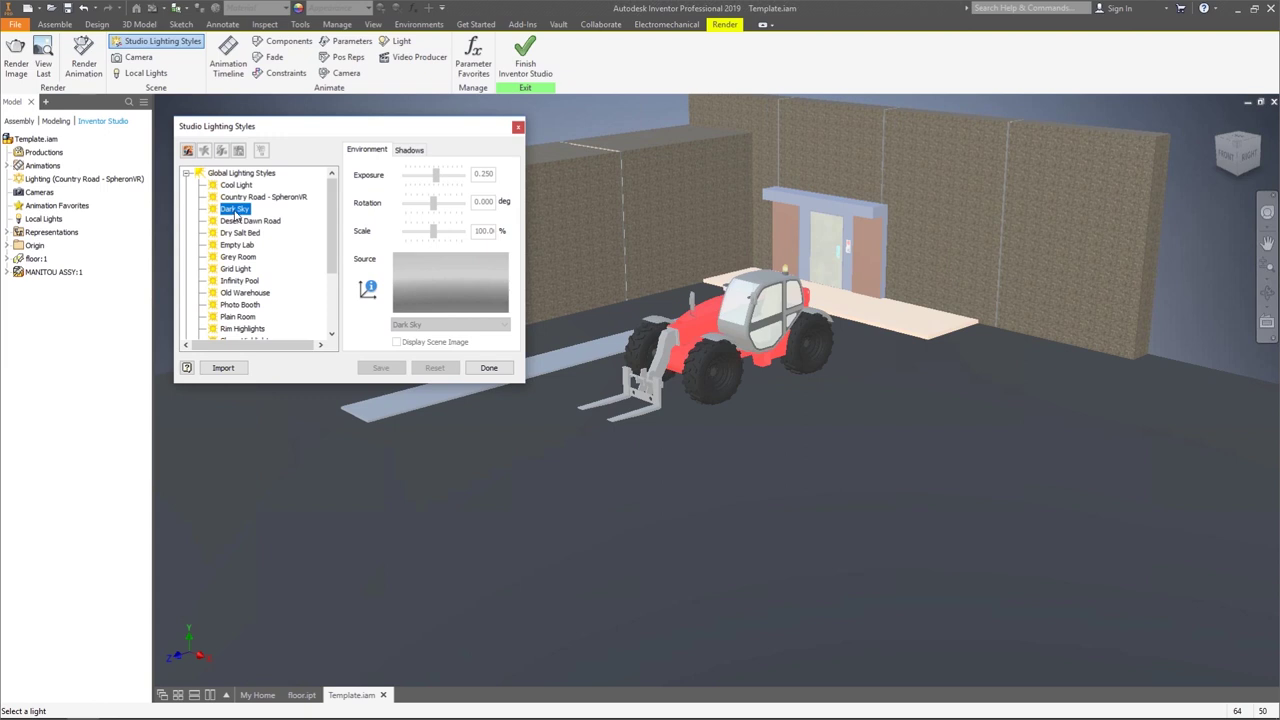
{"action": "right_click", "coordinate": [236, 214]}
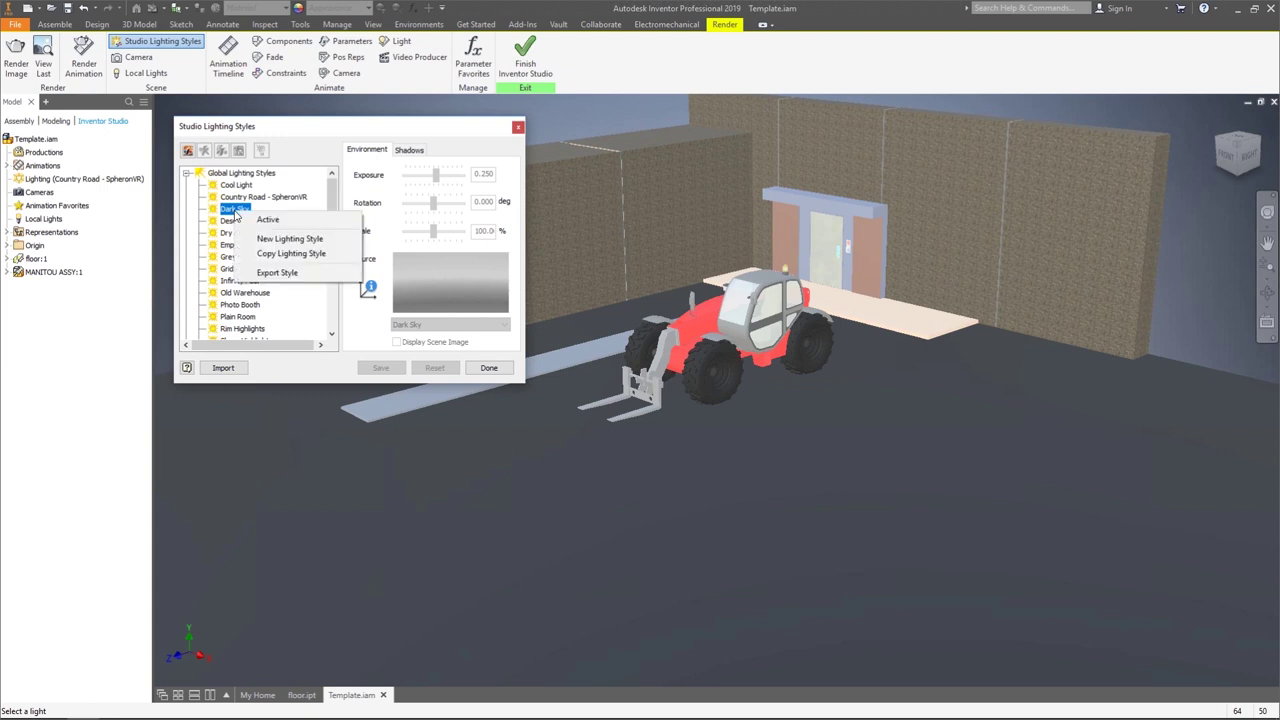
{"action": "left_click", "coordinate": [281, 254]}
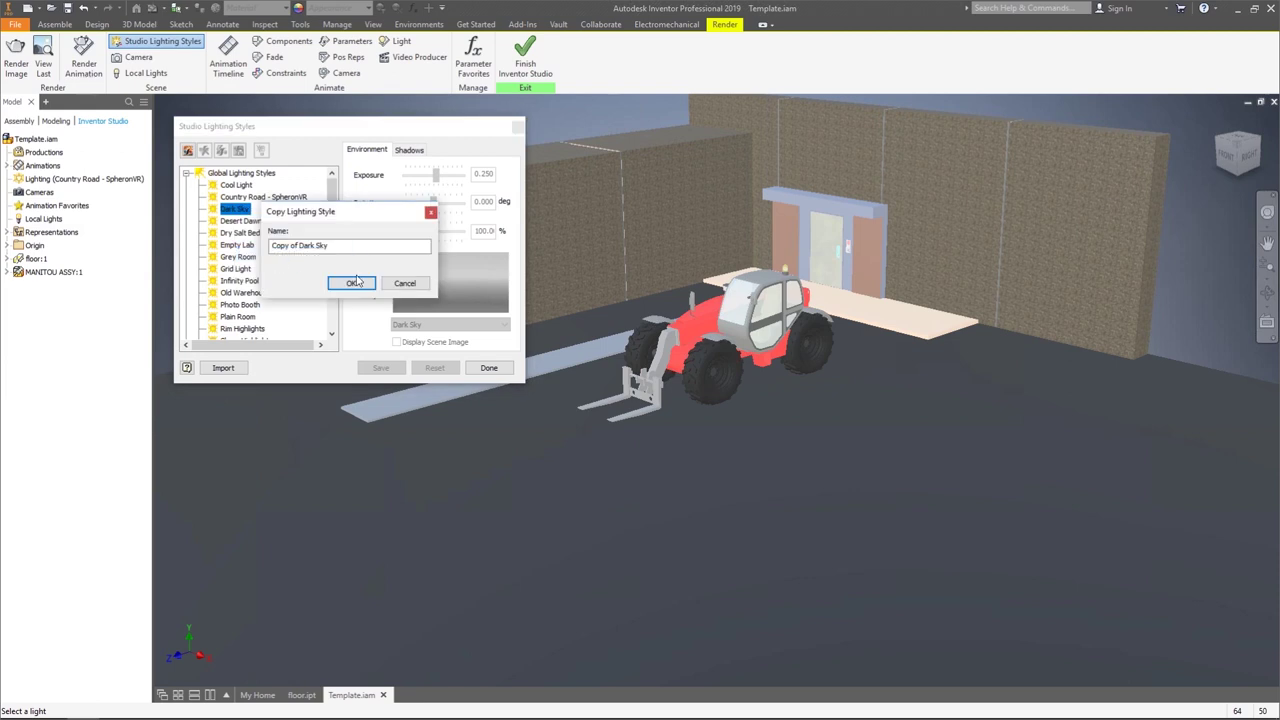
{"action": "left_click", "coordinate": [302, 249]}
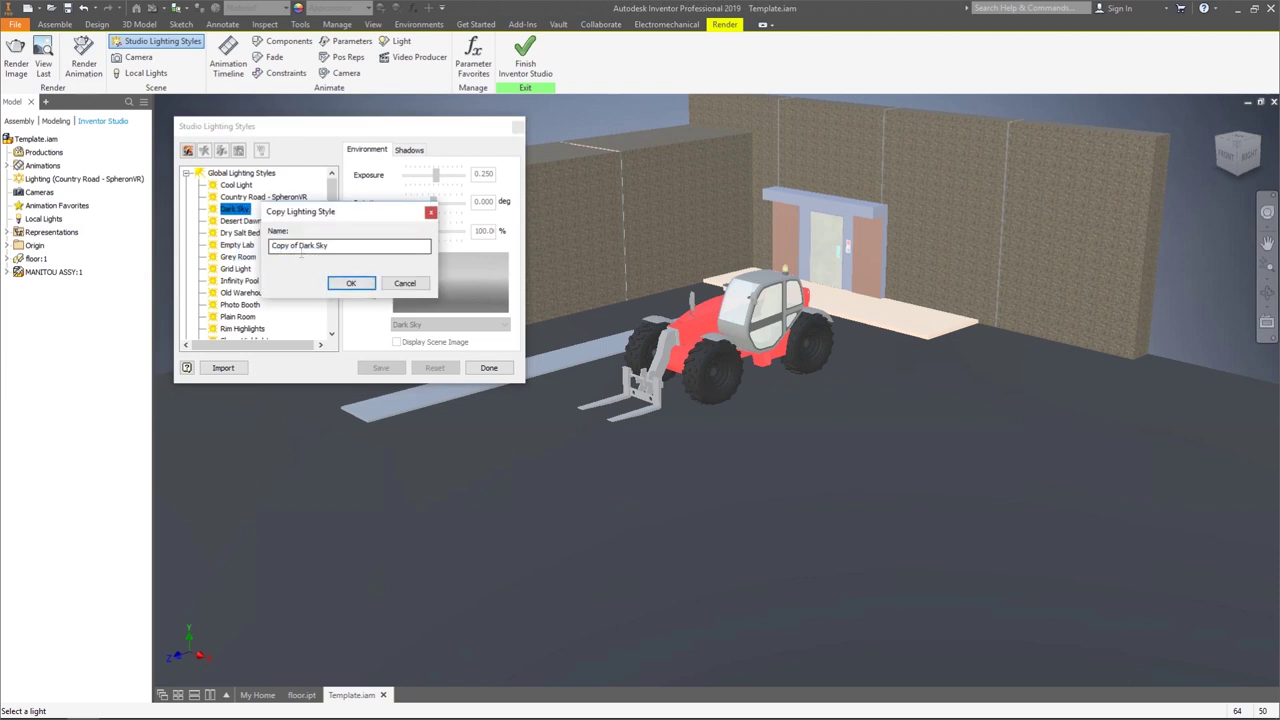
{"action": "left_click", "coordinate": [350, 283]}
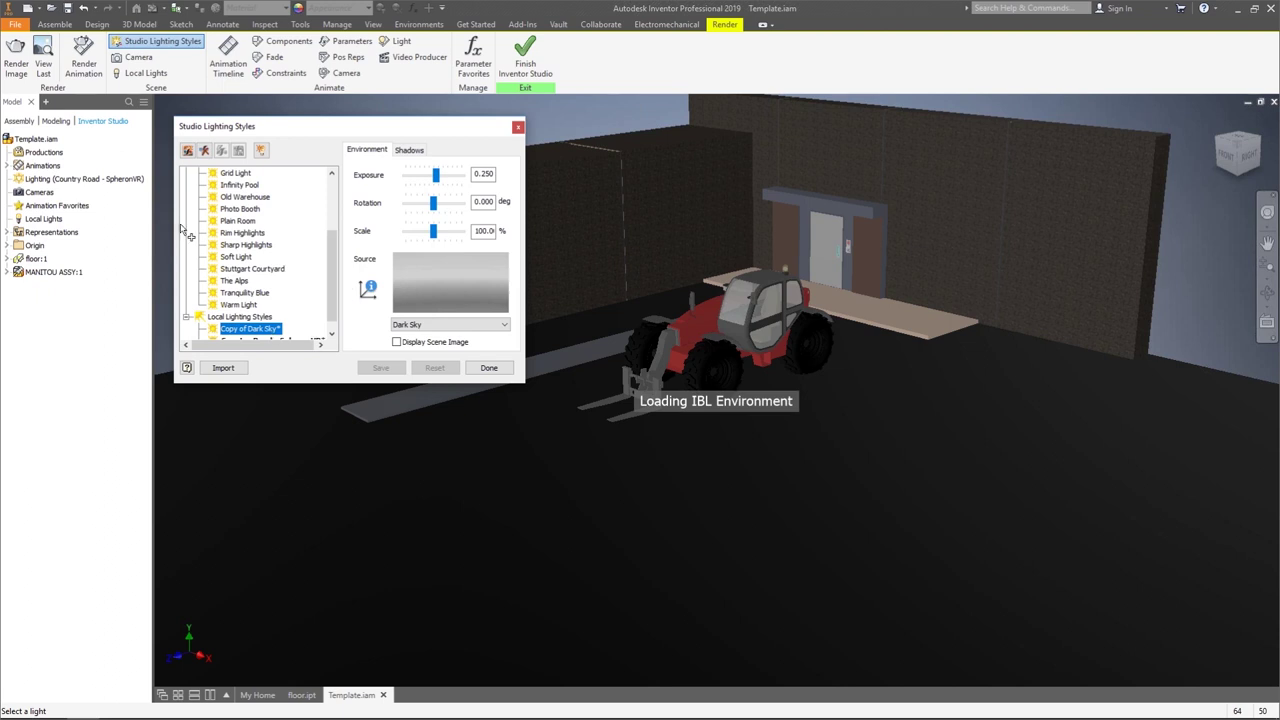
- Make the local Copy of Dark Sky lighting style active for the scene
{"action": "right_click", "coordinate": [261, 333]}
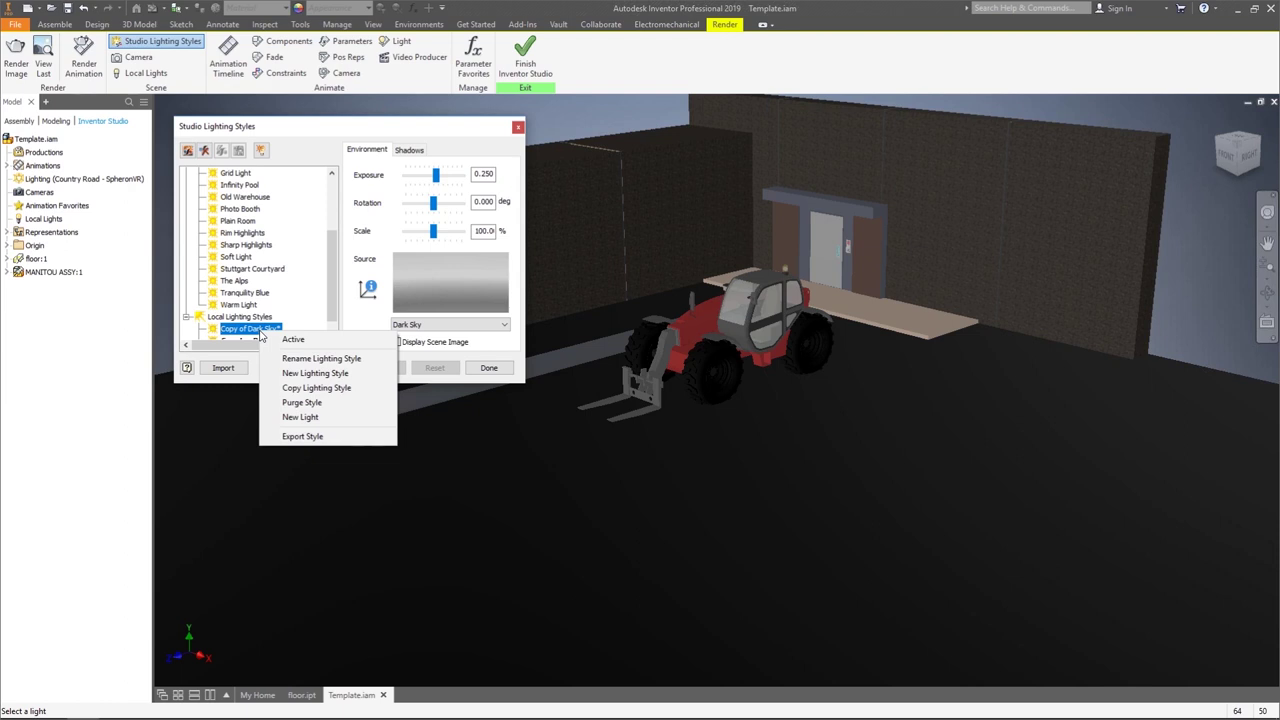
{"action": "left_click", "coordinate": [292, 341]}
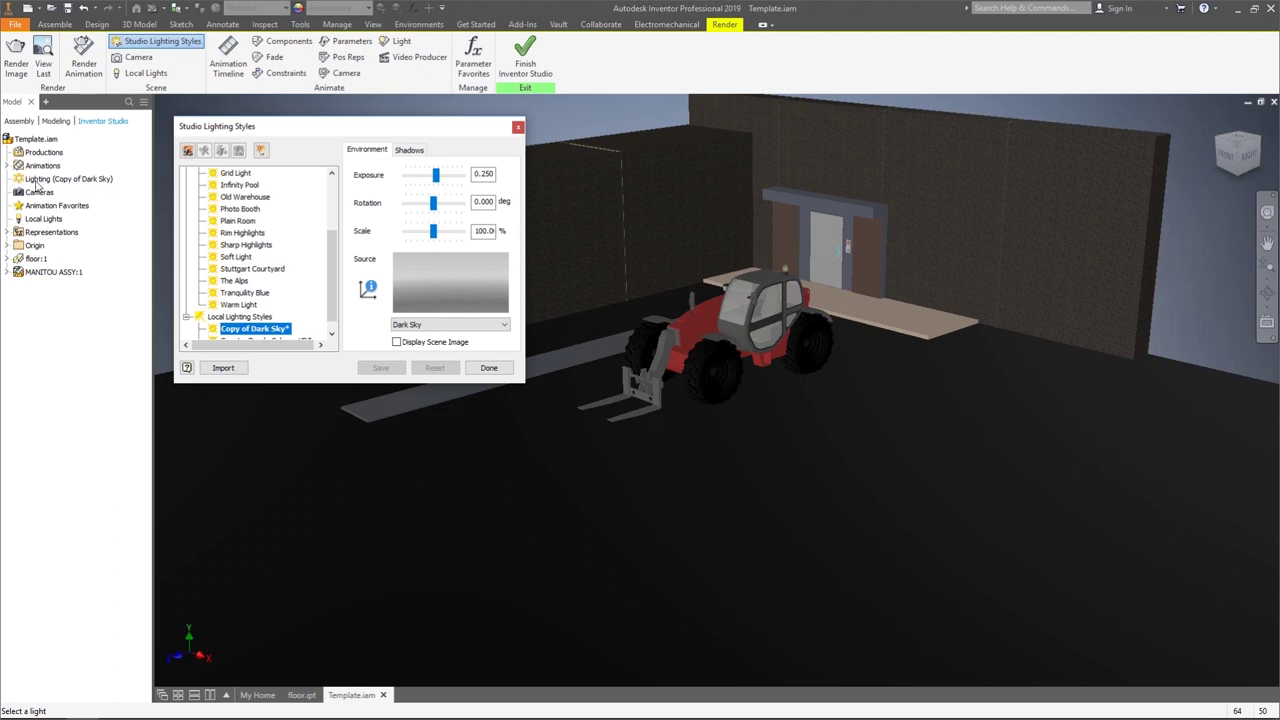
{"action": "left_click_drag", "start_coordinate": [334, 282], "coordinate": [333, 287]}
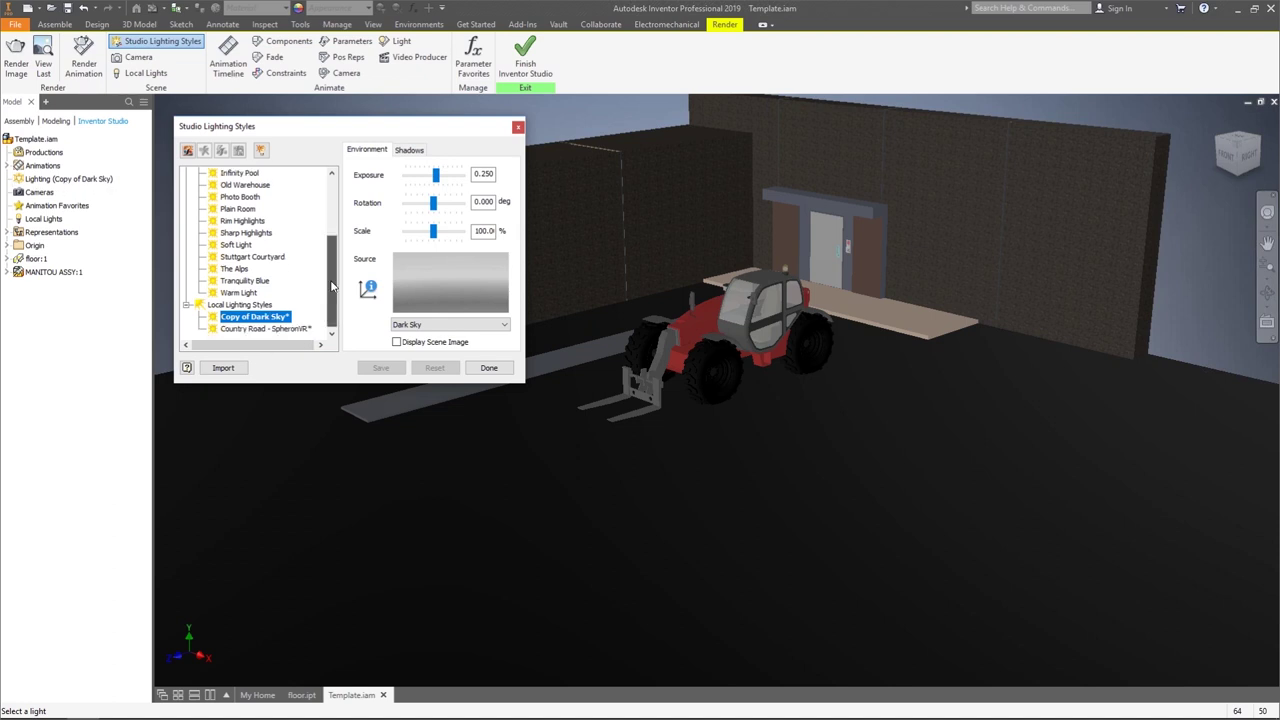
- Preview the scene image of the Copy of Dark Sky style around the vehicle and switch it back off
{"action": "left_click", "coordinate": [396, 342]}
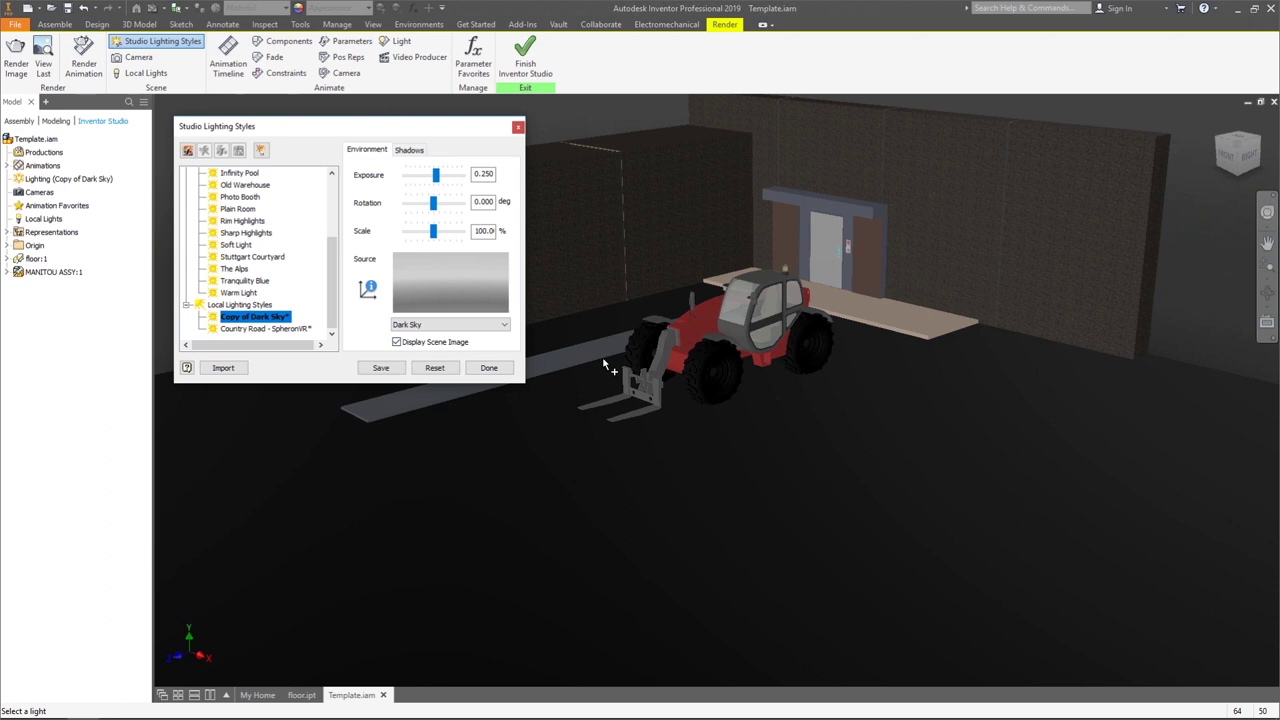
{"action": "scroll", "coordinate": [604, 366], "scroll_direction": "up", "scroll_amount": 10}
{"action": "scroll", "coordinate": [604, 366], "scroll_direction": "down", "scroll_amount": 12}
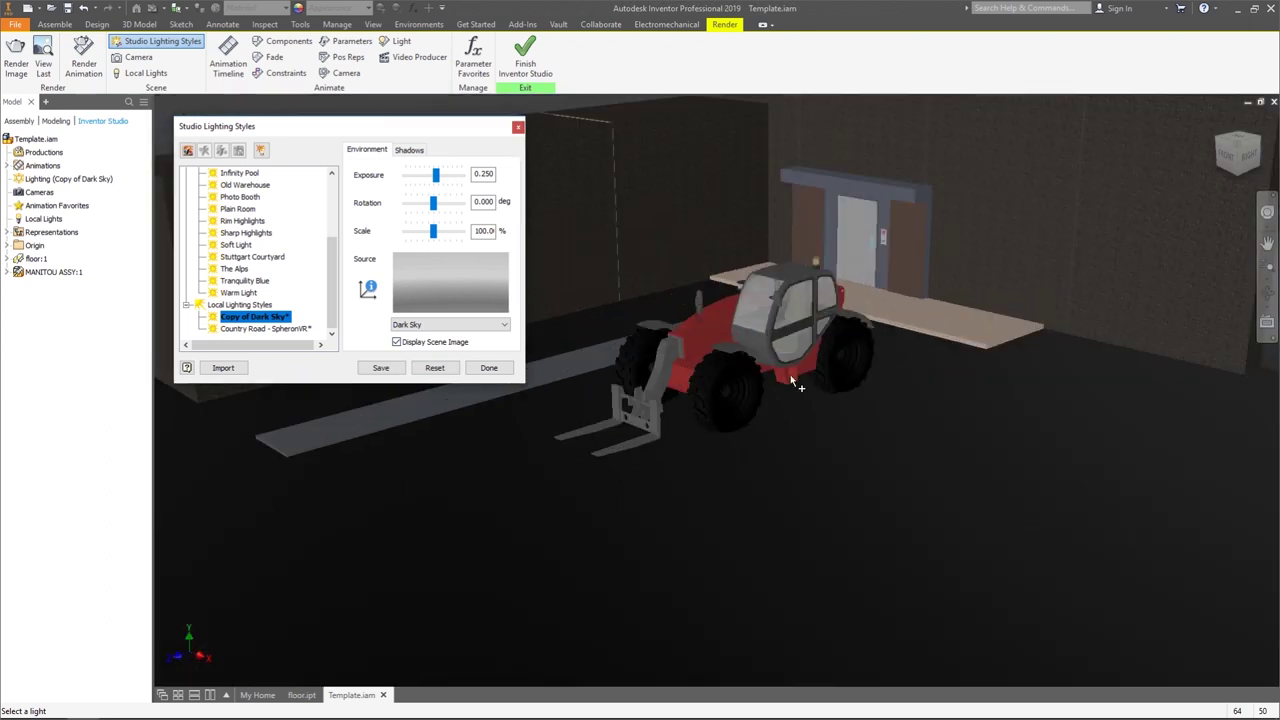
{"action": "scroll", "coordinate": [847, 382], "scroll_direction": "down", "scroll_amount": 5}
{"action": "scroll", "coordinate": [847, 382], "scroll_direction": "up", "scroll_amount": 4}
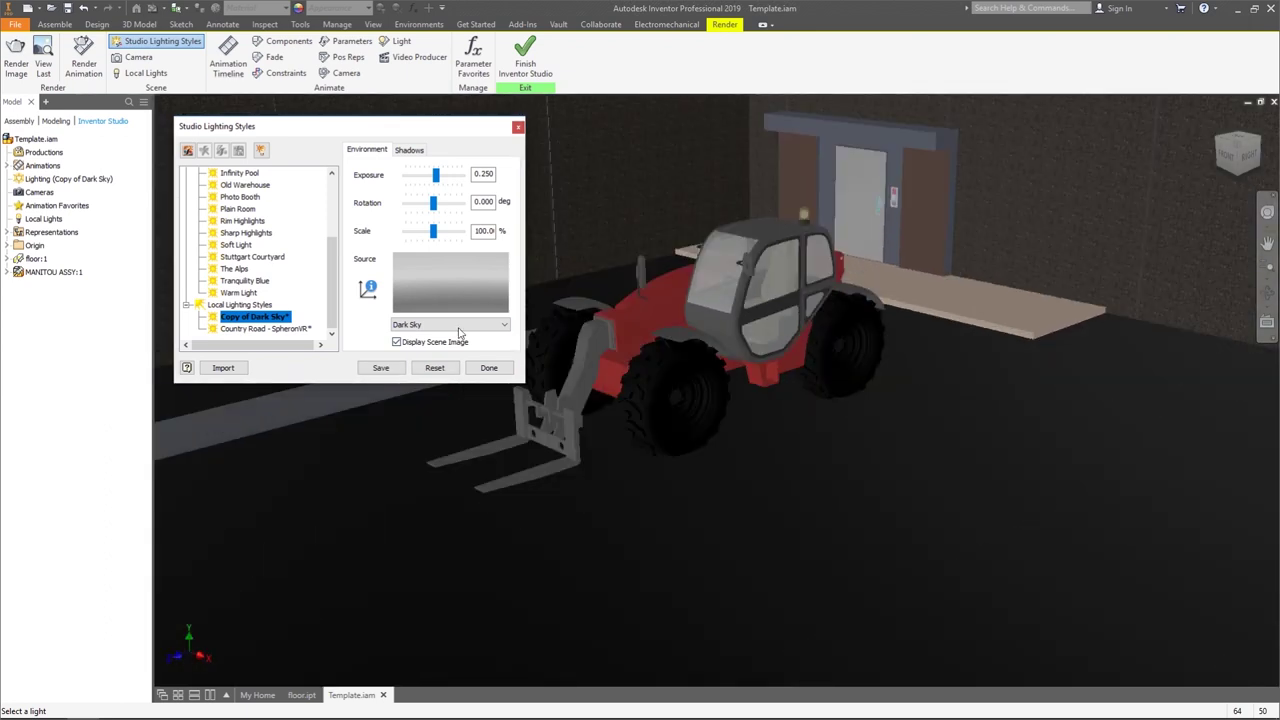
{"action": "left_click", "coordinate": [397, 342]}
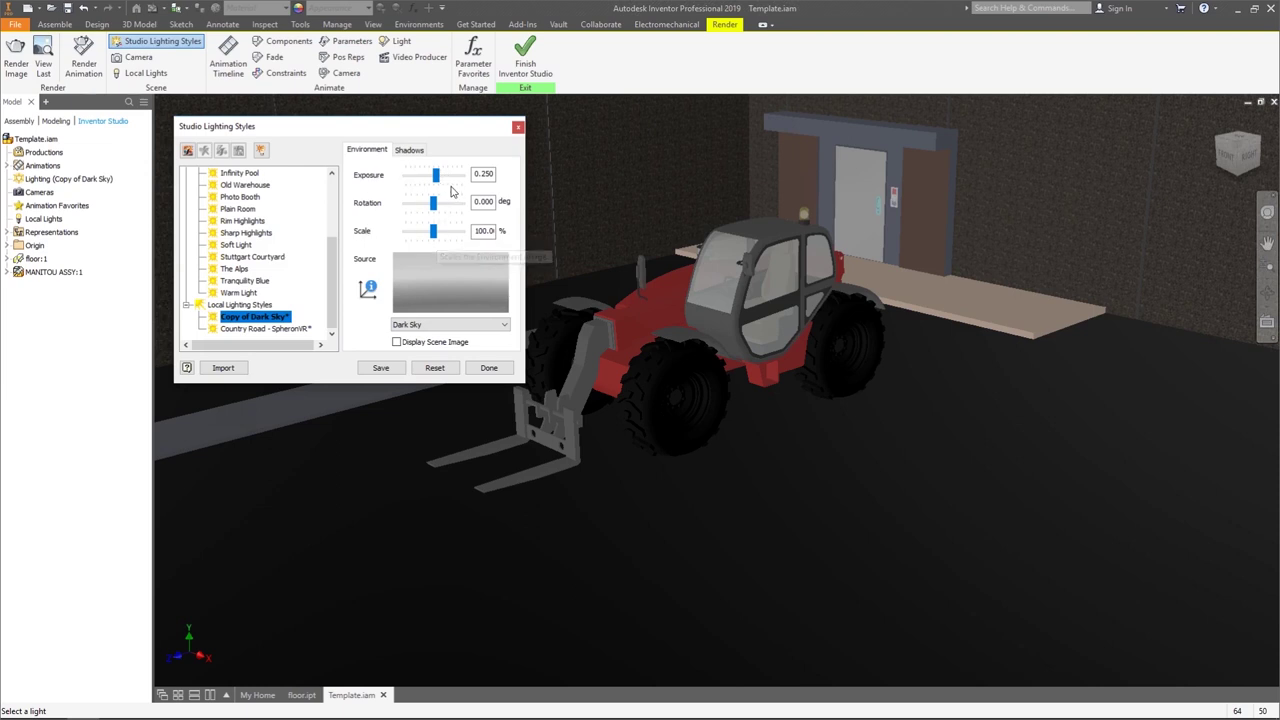
- Check the shadow settings of the Copy of Dark Sky lighting style, save the style and close the lighting styles
{"action": "left_click", "coordinate": [410, 150]}
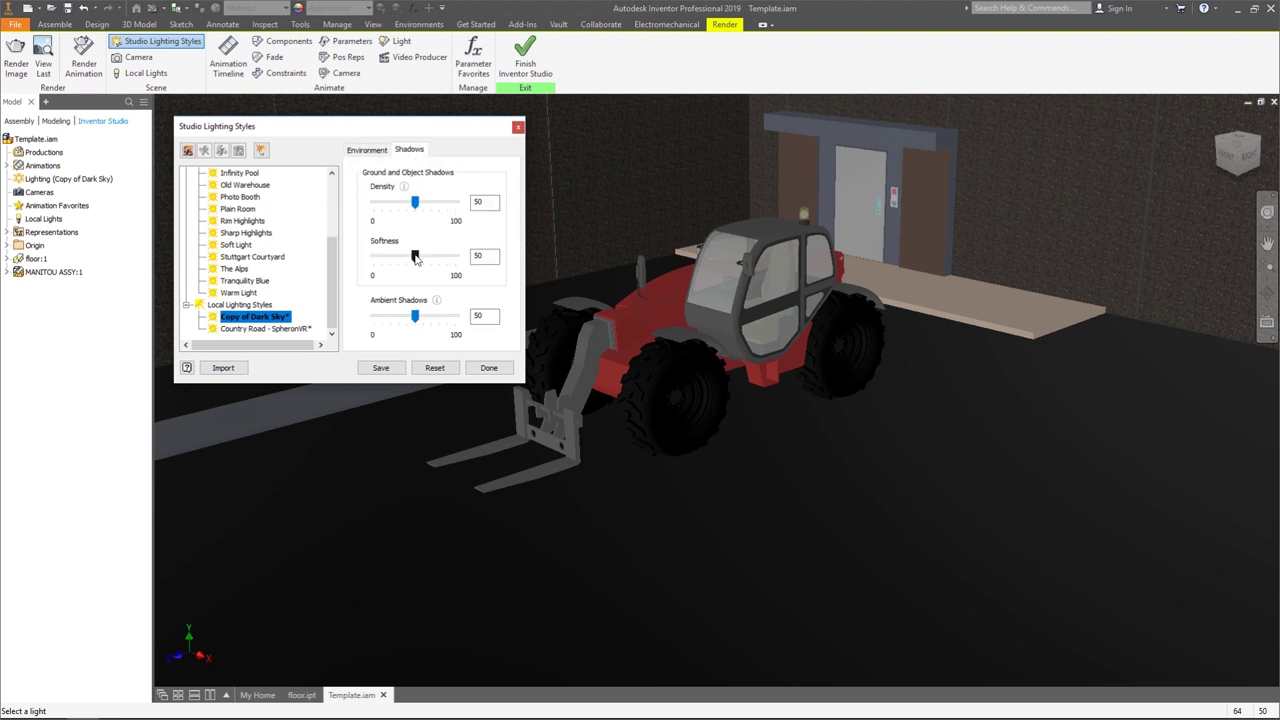
{"action": "left_click", "coordinate": [369, 152]}
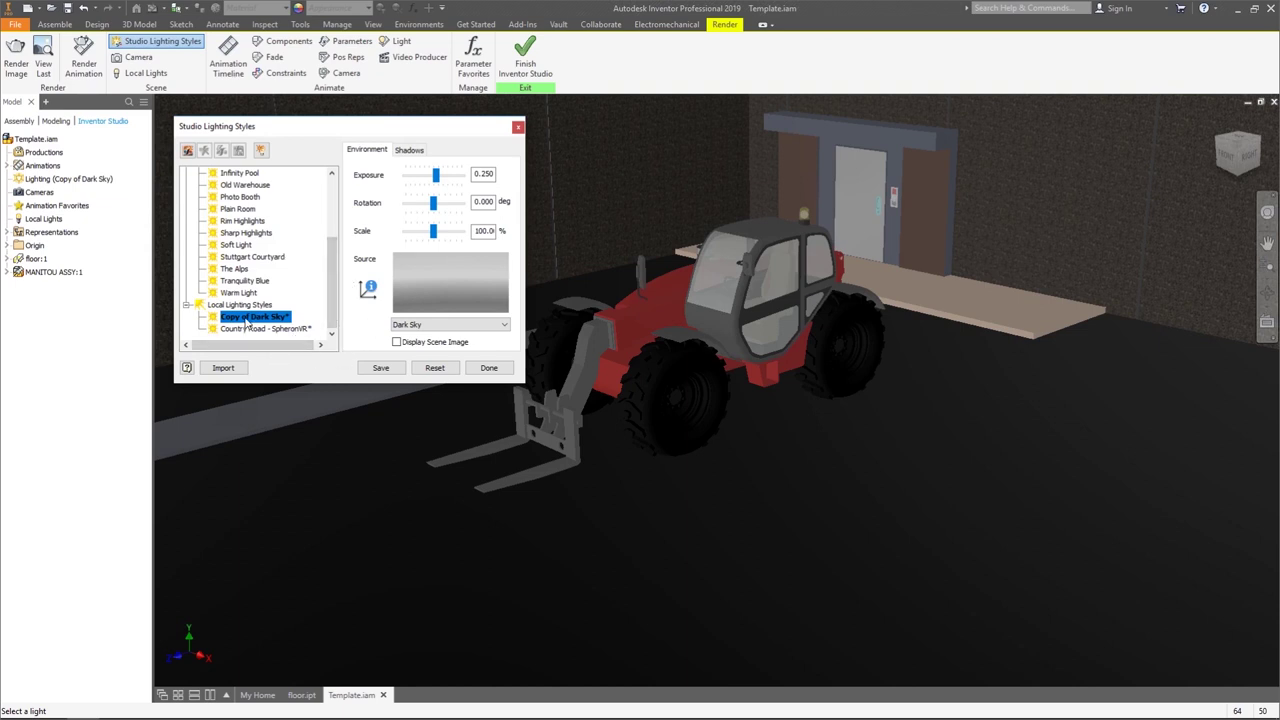
{"action": "left_click", "coordinate": [381, 368]}
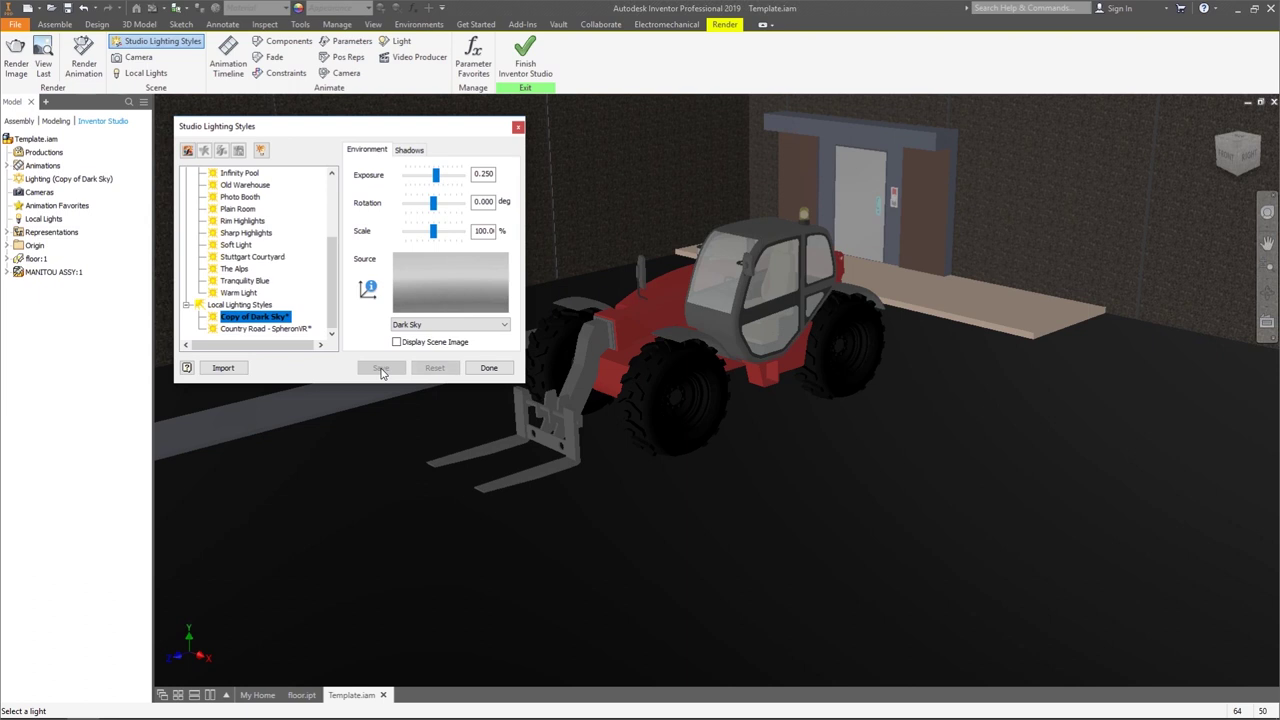
{"action": "left_click", "coordinate": [489, 368]}
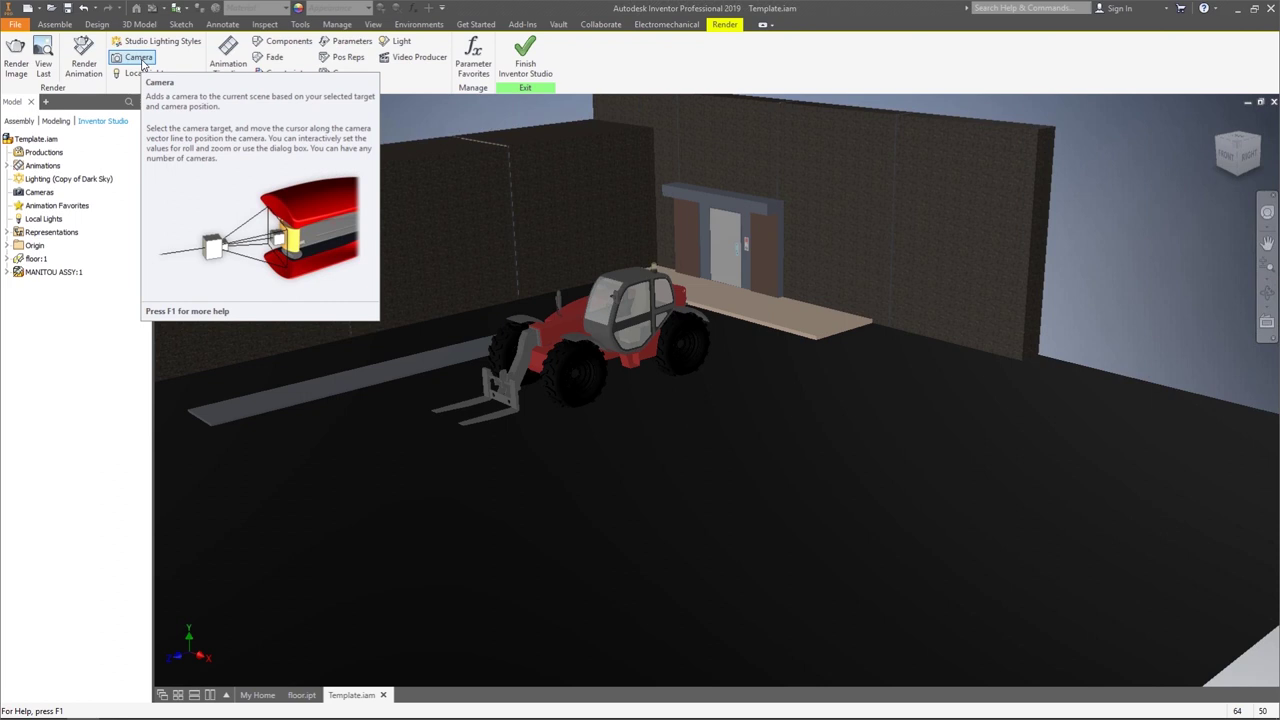
- Create a perspective camera with a 45-degree zoom, targeting the vehicle's cab and positioned out in front of its door side
{"action": "left_click", "coordinate": [140, 58]}
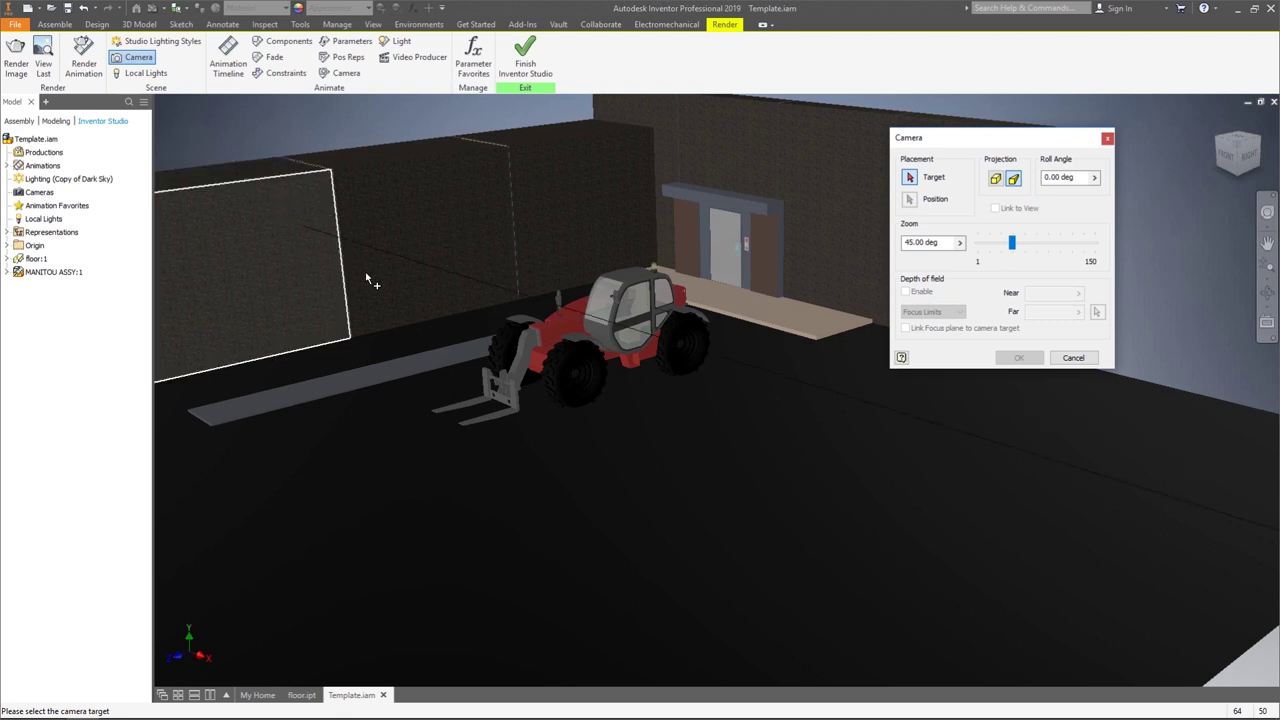
{"action": "scroll", "coordinate": [570, 375], "scroll_direction": "up", "scroll_amount": 3}
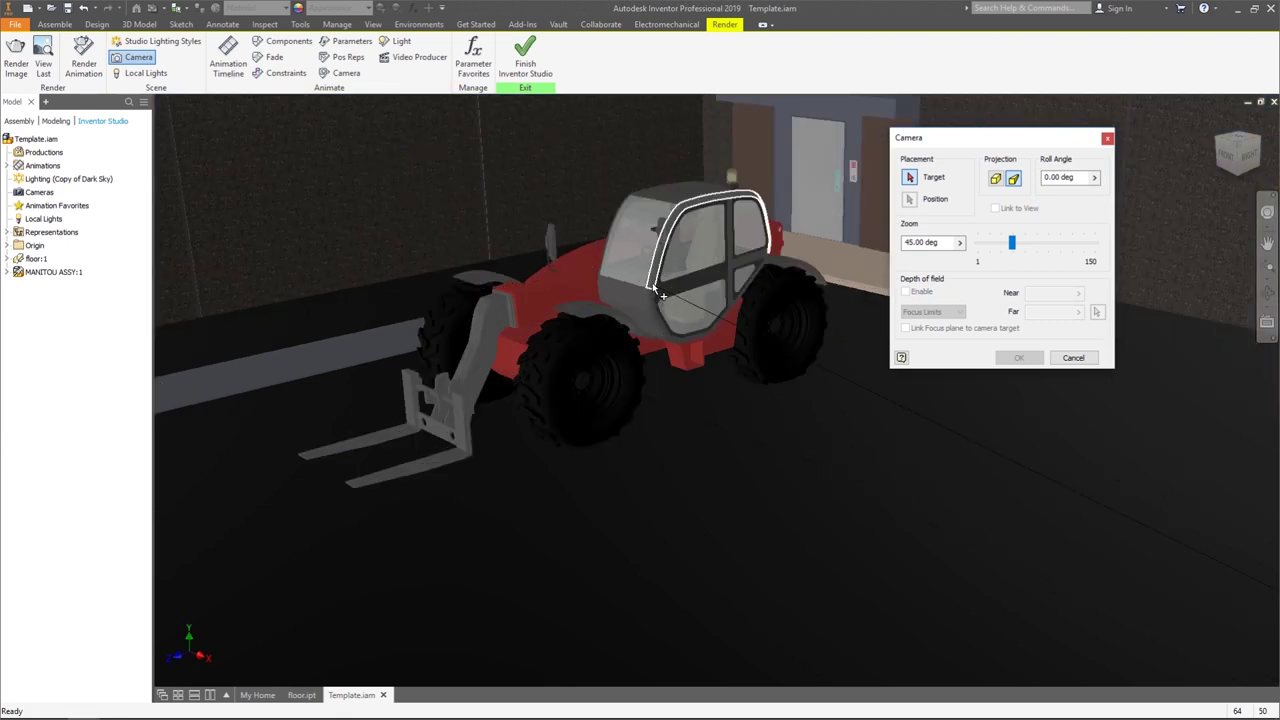
{"action": "left_click", "coordinate": [652, 289]}
{"action": "scroll", "coordinate": [737, 363], "scroll_direction": "down", "scroll_amount": 3}
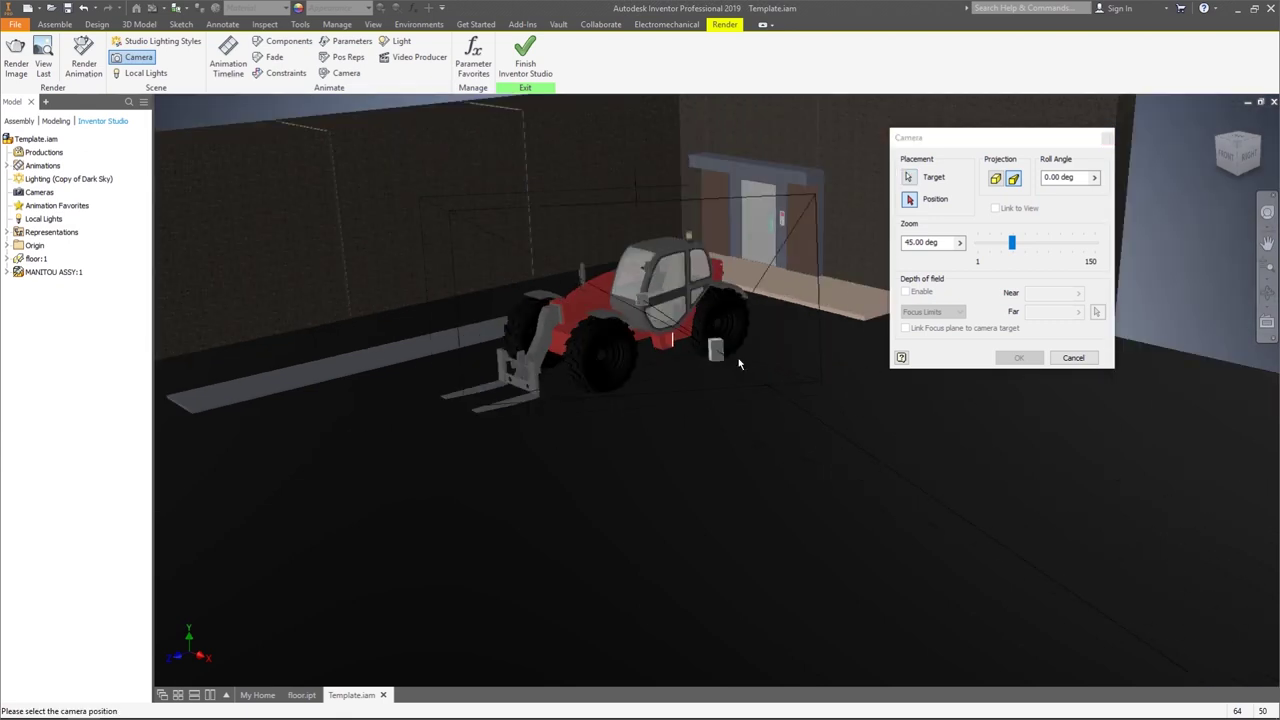
{"action": "middle_click_drag", "start_coordinate": [743, 360], "coordinate": [773, 370], "text": "shift"}
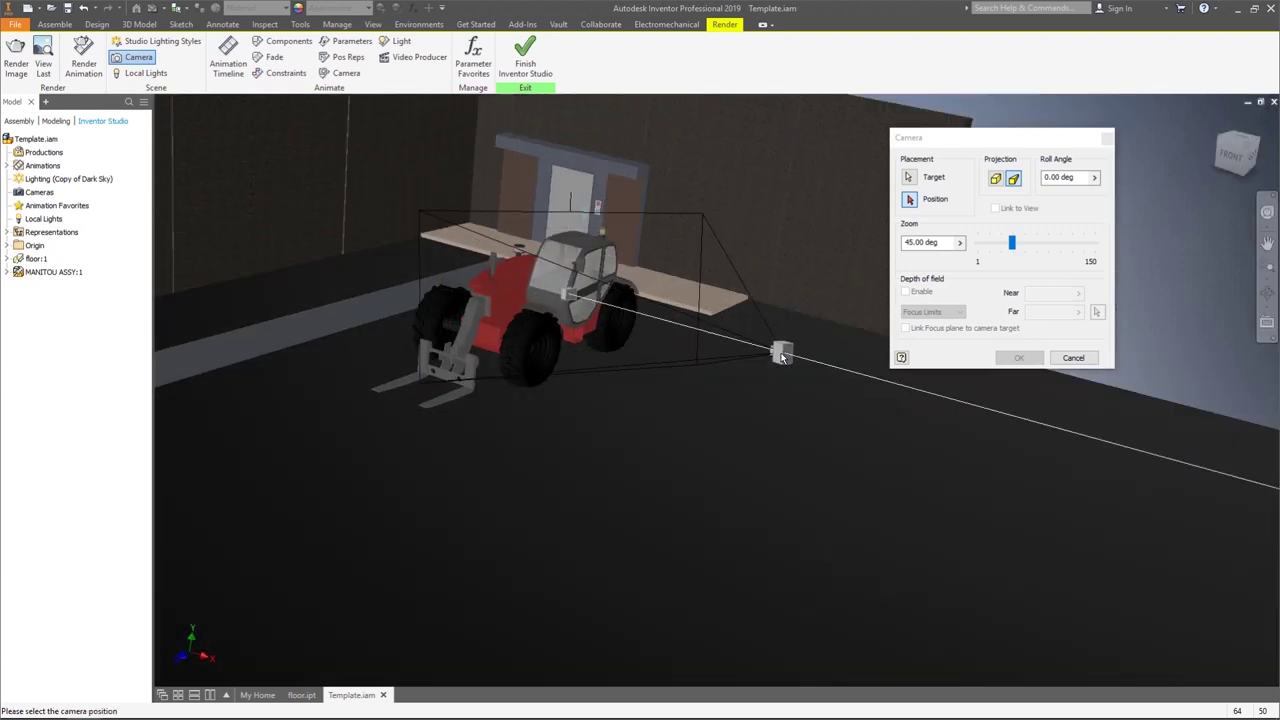
{"action": "left_click", "coordinate": [805, 365]}
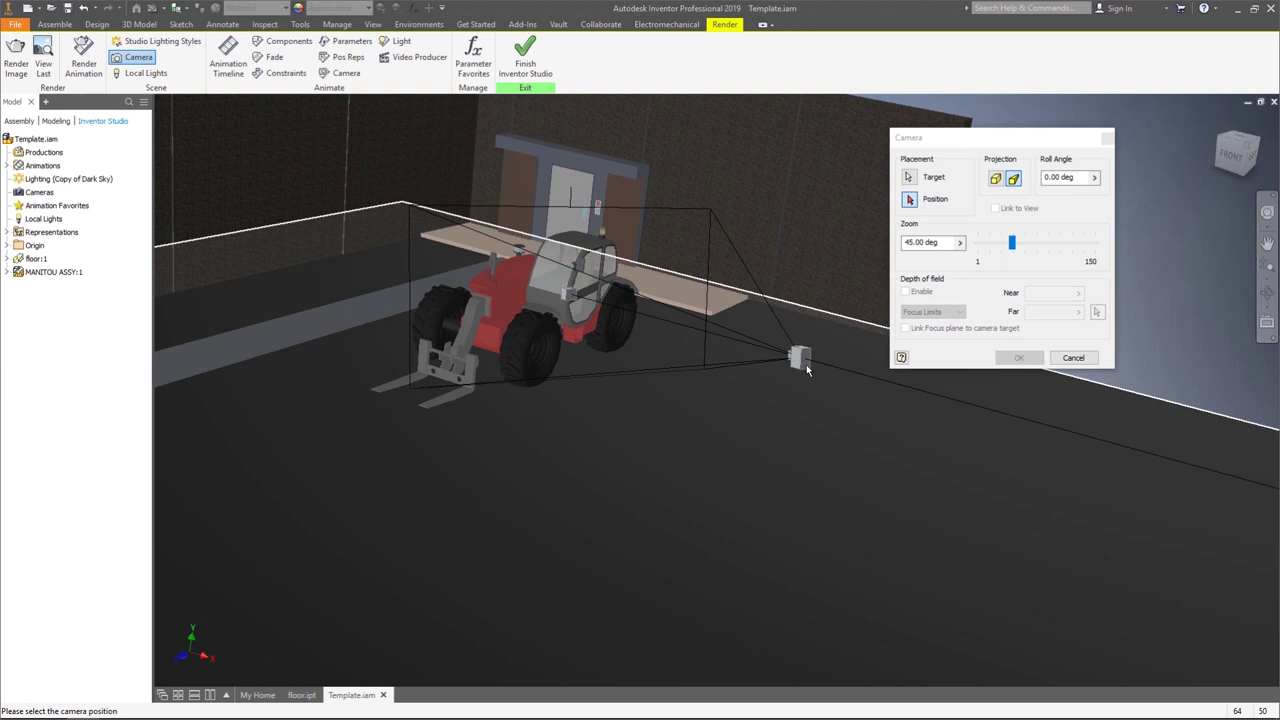
{"action": "left_click", "coordinate": [1019, 360]}
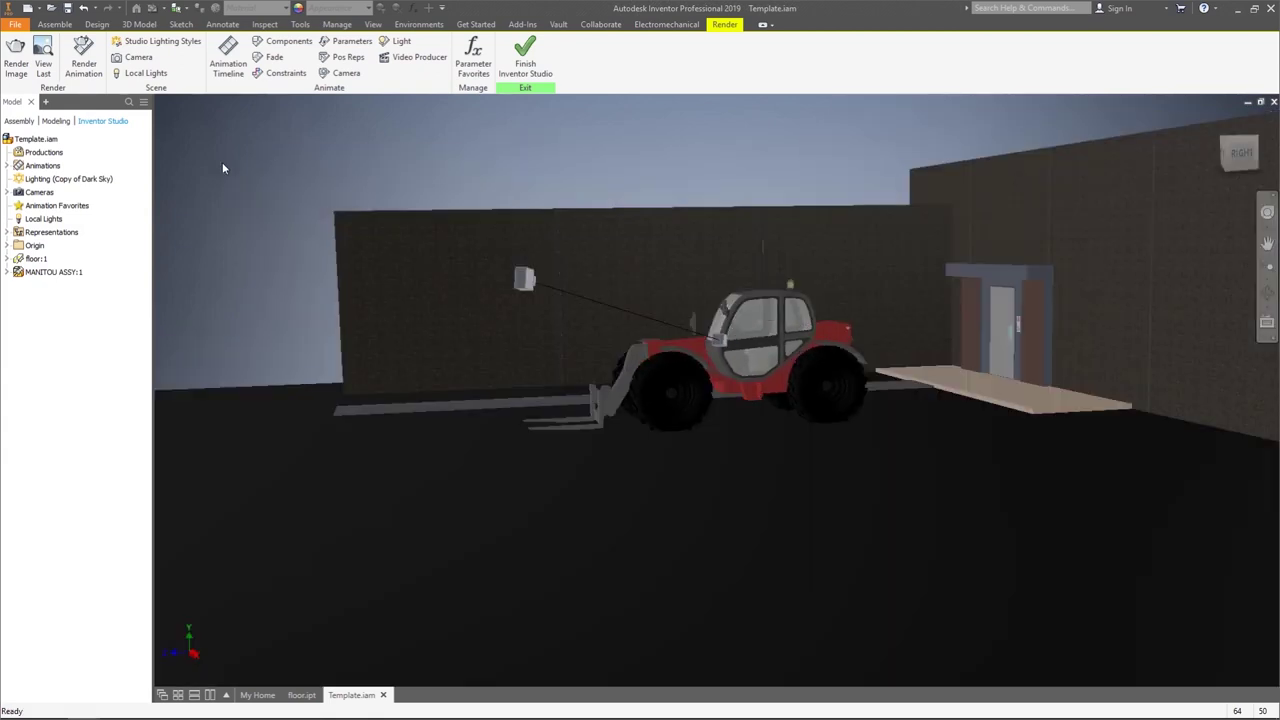
- Set the view to Camera1 to see what the camera frames
{"action": "left_click", "coordinate": [7, 192]}
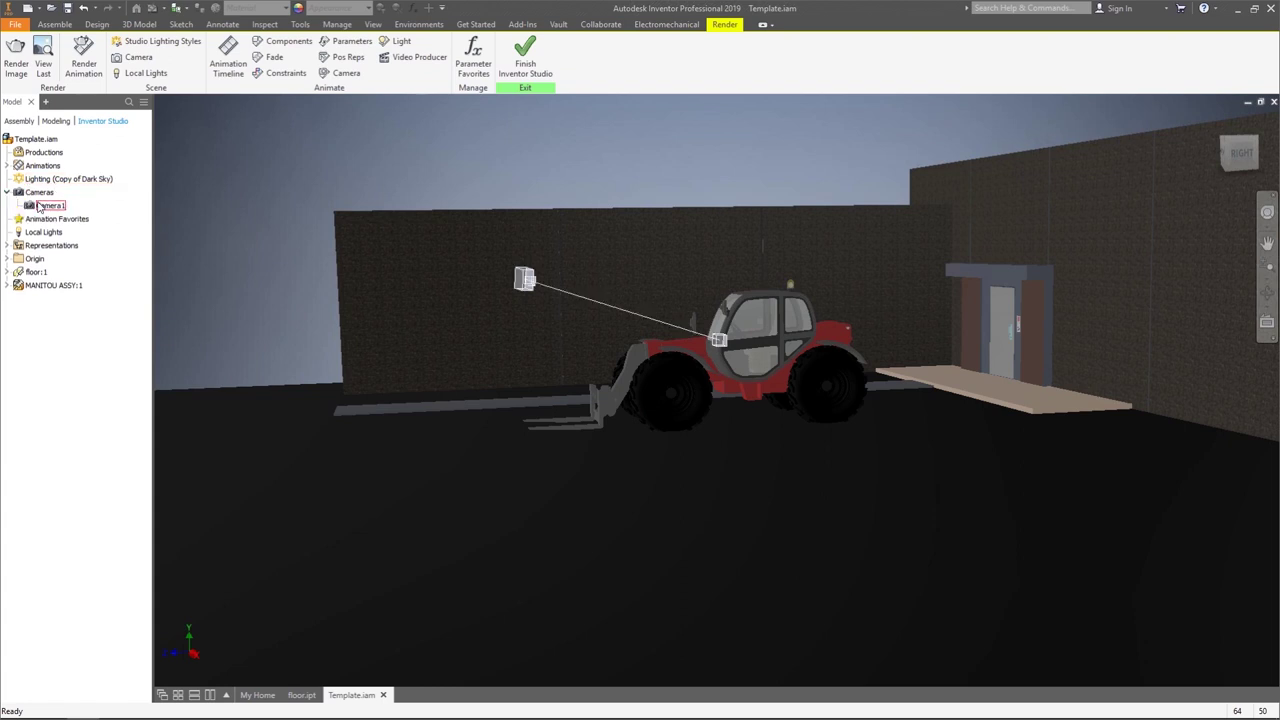
{"action": "left_click", "coordinate": [45, 206]}
{"action": "right_click", "coordinate": [59, 209]}
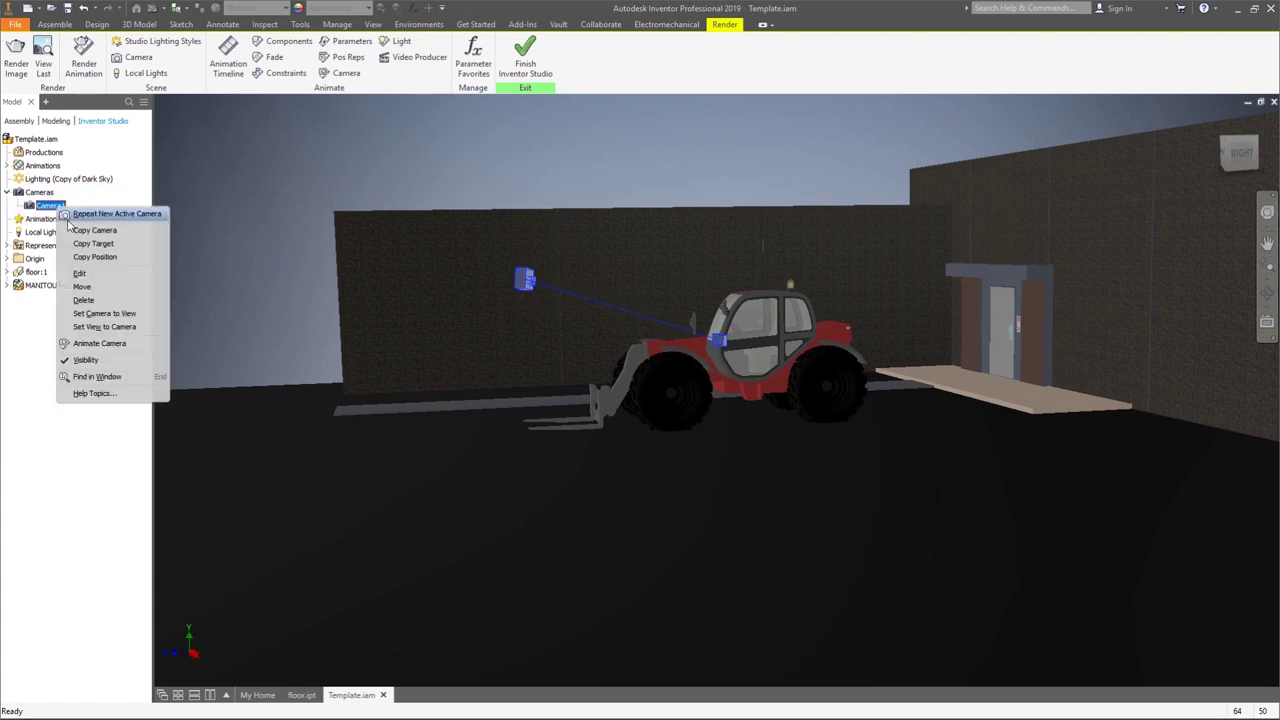
{"action": "left_click", "coordinate": [104, 328]}
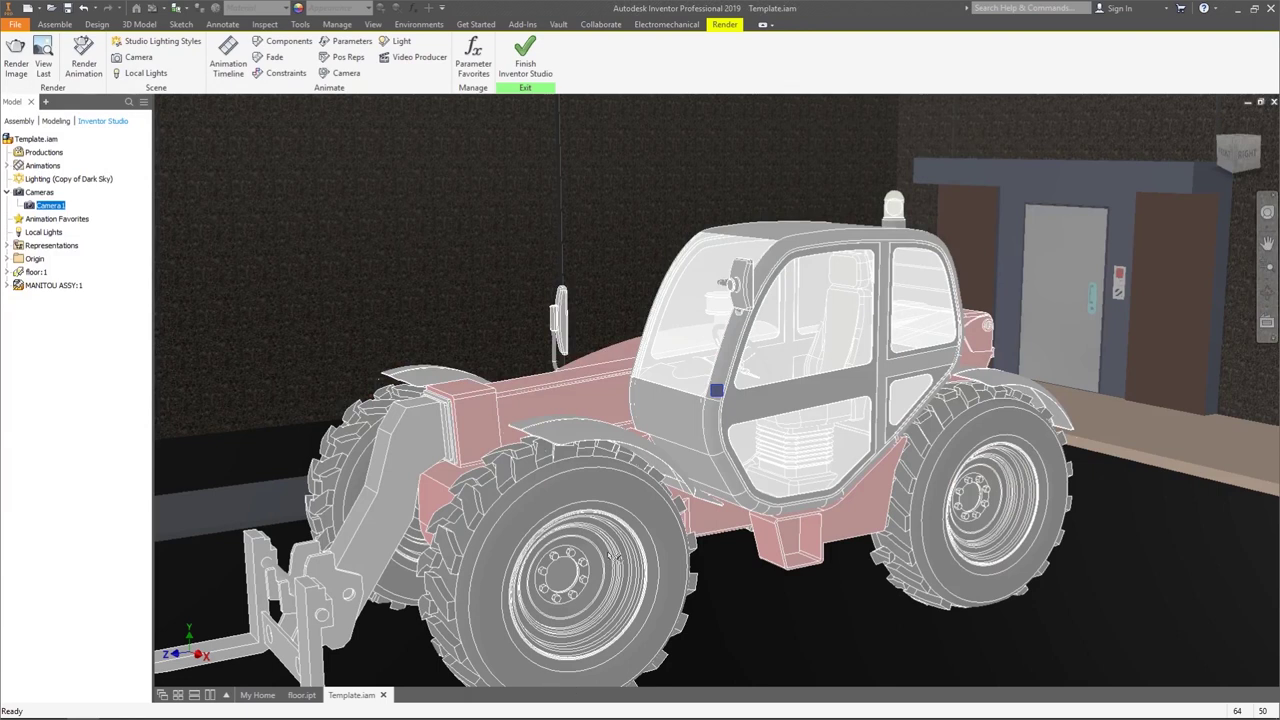
- Frame the whole vehicle from the front corner with the door behind it, and set Camera1 to this view
{"action": "scroll", "coordinate": [643, 522], "scroll_direction": "down", "scroll_amount": 5}
{"action": "scroll", "coordinate": [643, 510], "scroll_direction": "up", "scroll_amount": 5}
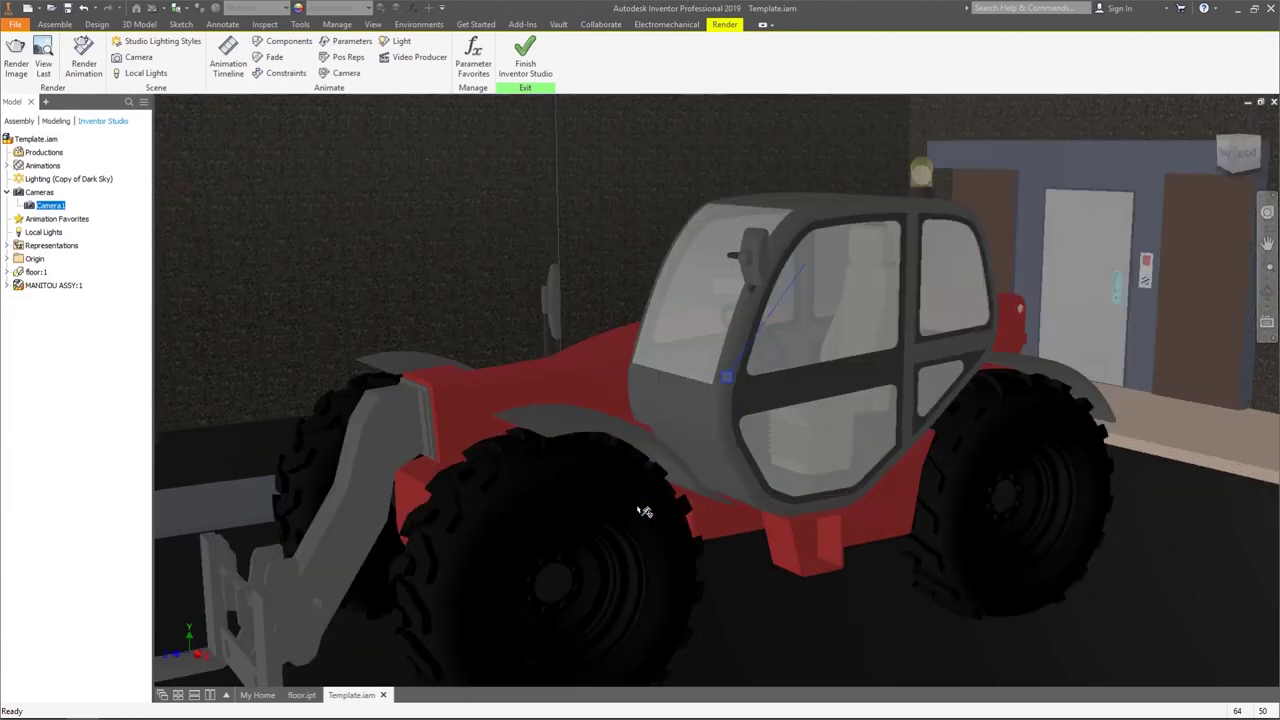
{"action": "scroll", "coordinate": [765, 575], "scroll_direction": "down", "scroll_amount": 2}
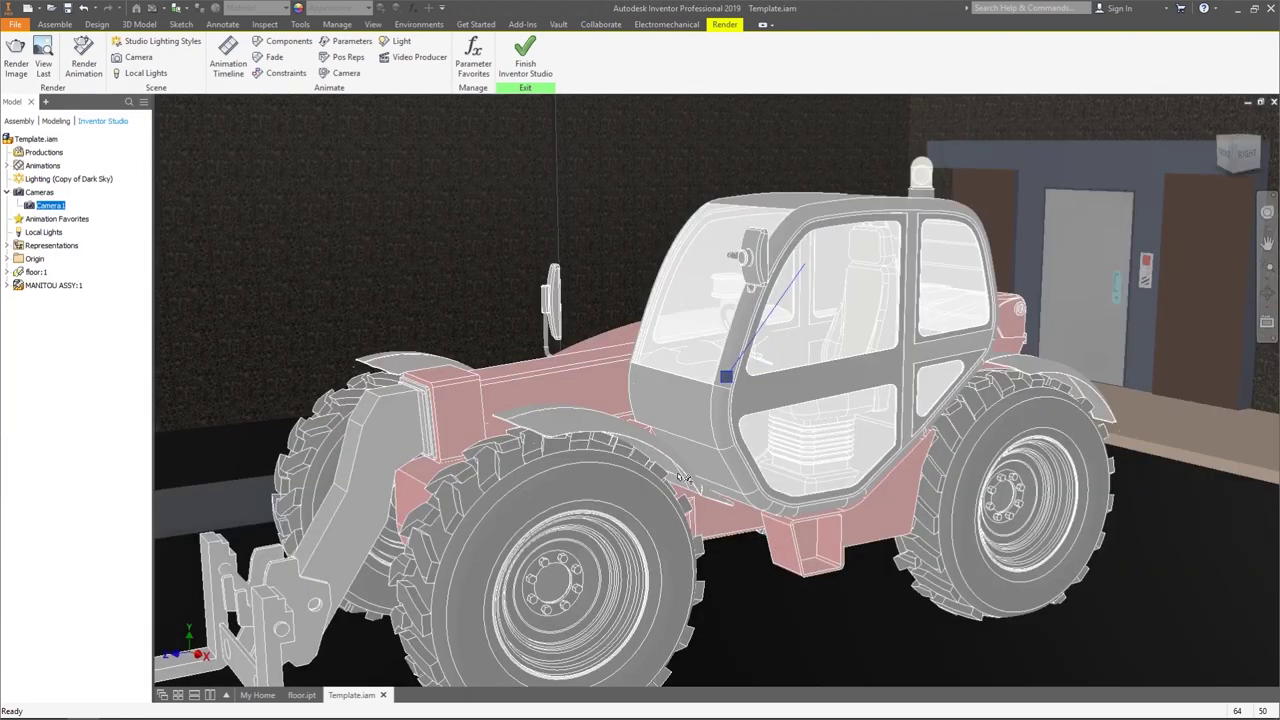
{"action": "scroll", "coordinate": [668, 428], "scroll_direction": "down", "scroll_amount": 4}
{"action": "scroll", "coordinate": [666, 428], "scroll_direction": "up", "scroll_amount": 2}
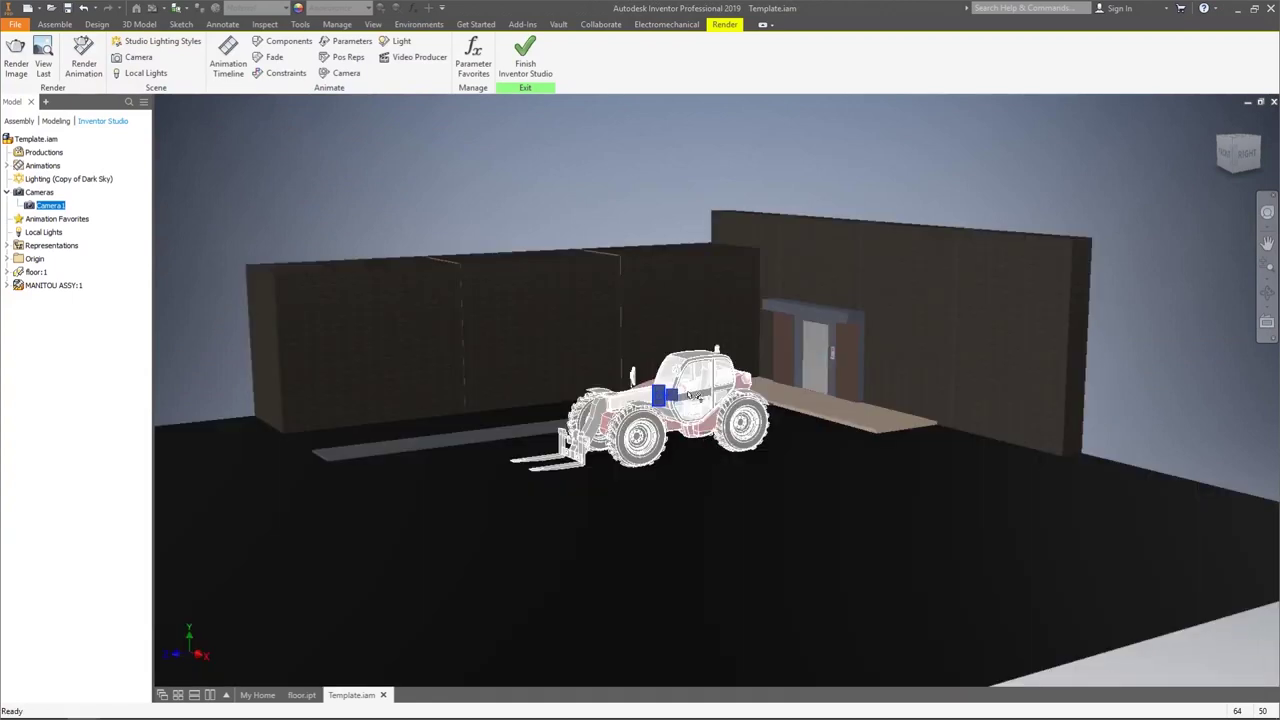
{"action": "scroll", "coordinate": [672, 427], "scroll_direction": "up", "scroll_amount": 4}
{"action": "scroll", "coordinate": [677, 425], "scroll_direction": "up", "scroll_amount": 2}
{"action": "scroll", "coordinate": [590, 482], "scroll_direction": "down", "scroll_amount": 4}
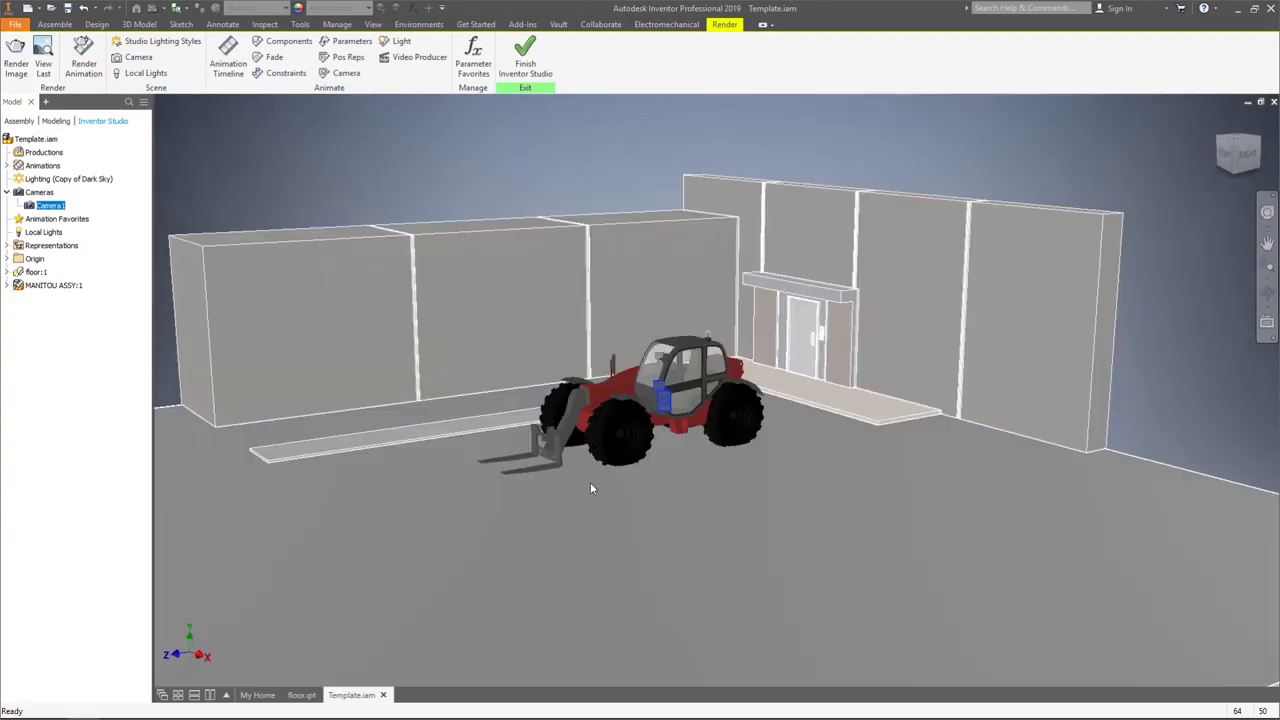
{"action": "scroll", "coordinate": [612, 450], "scroll_direction": "up", "scroll_amount": 6}
{"action": "scroll", "coordinate": [613, 451], "scroll_direction": "down", "scroll_amount": 3}
{"action": "left_click_drag", "start_coordinate": [714, 417], "coordinate": [726, 434]}
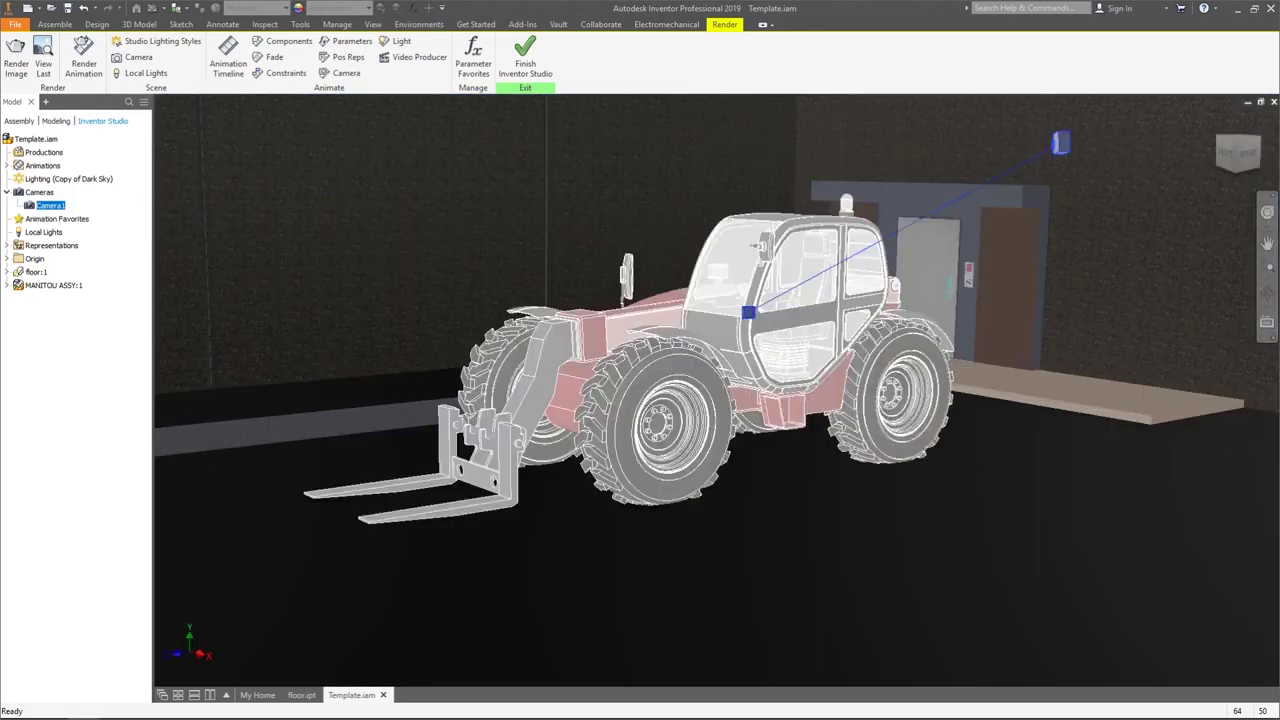
{"action": "middle_click_drag", "start_coordinate": [700, 422], "coordinate": [735, 444]}
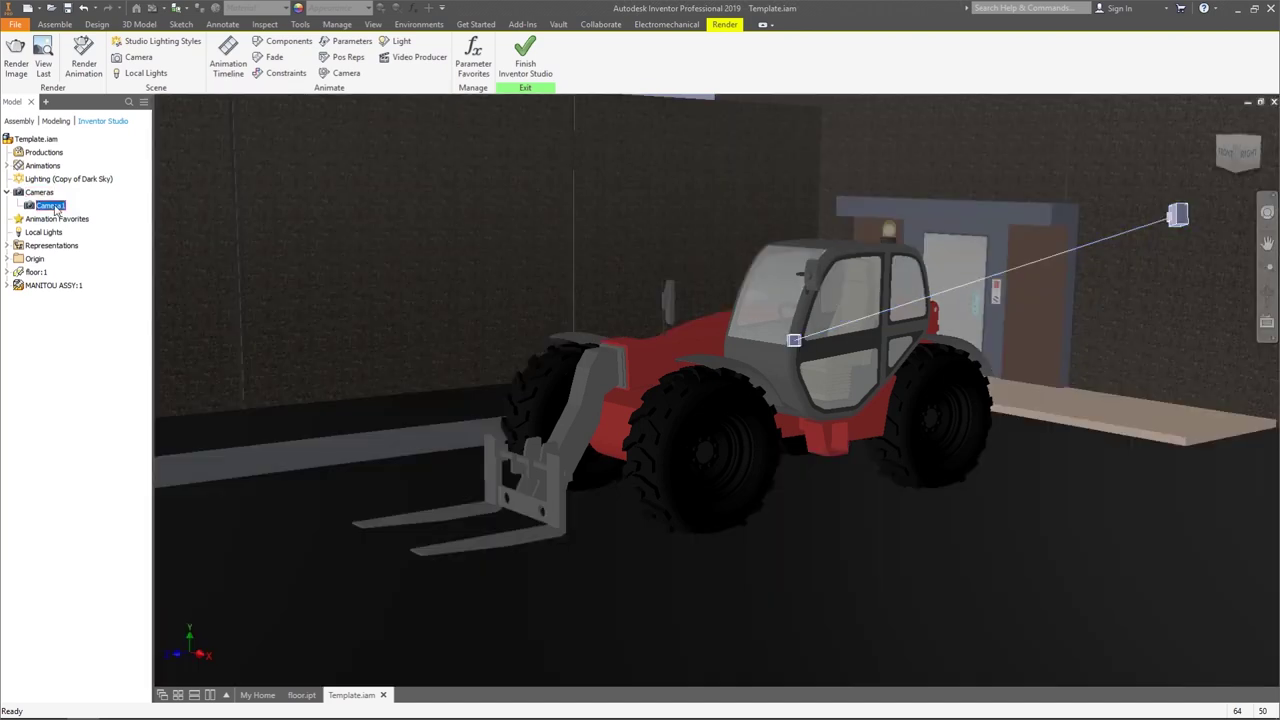
{"action": "right_click", "coordinate": [56, 209]}
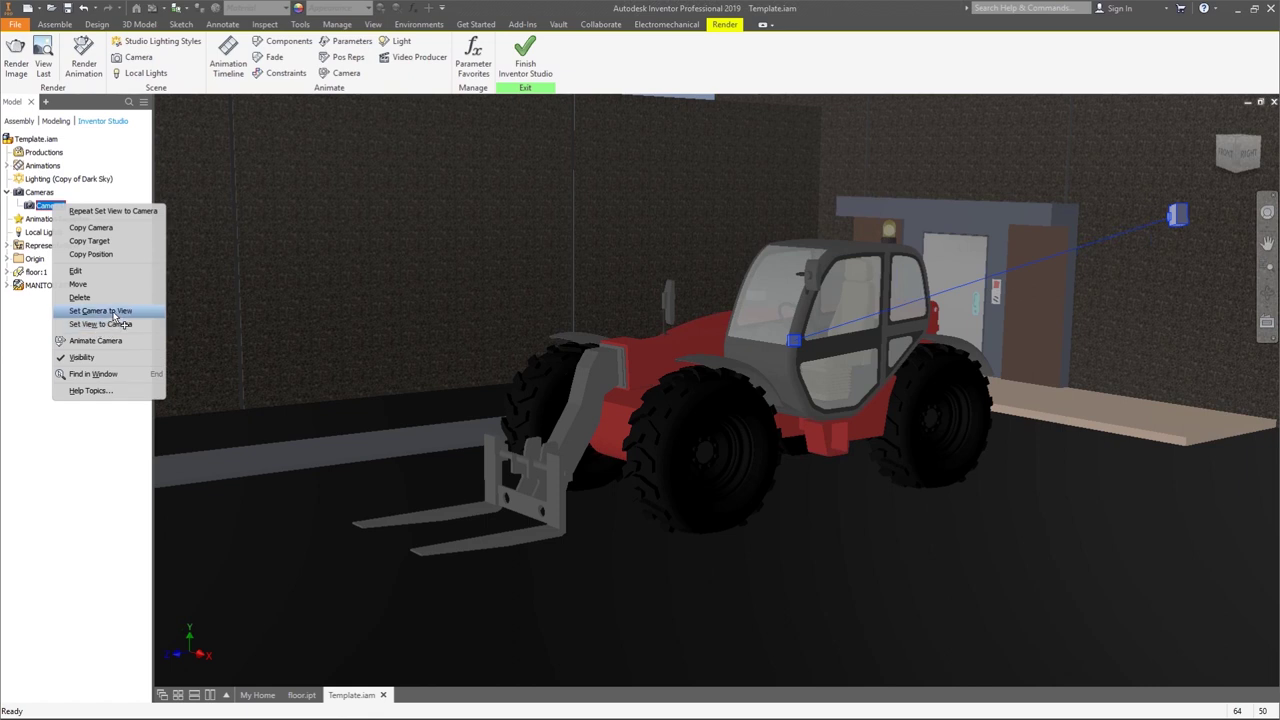
{"action": "left_click", "coordinate": [100, 311]}
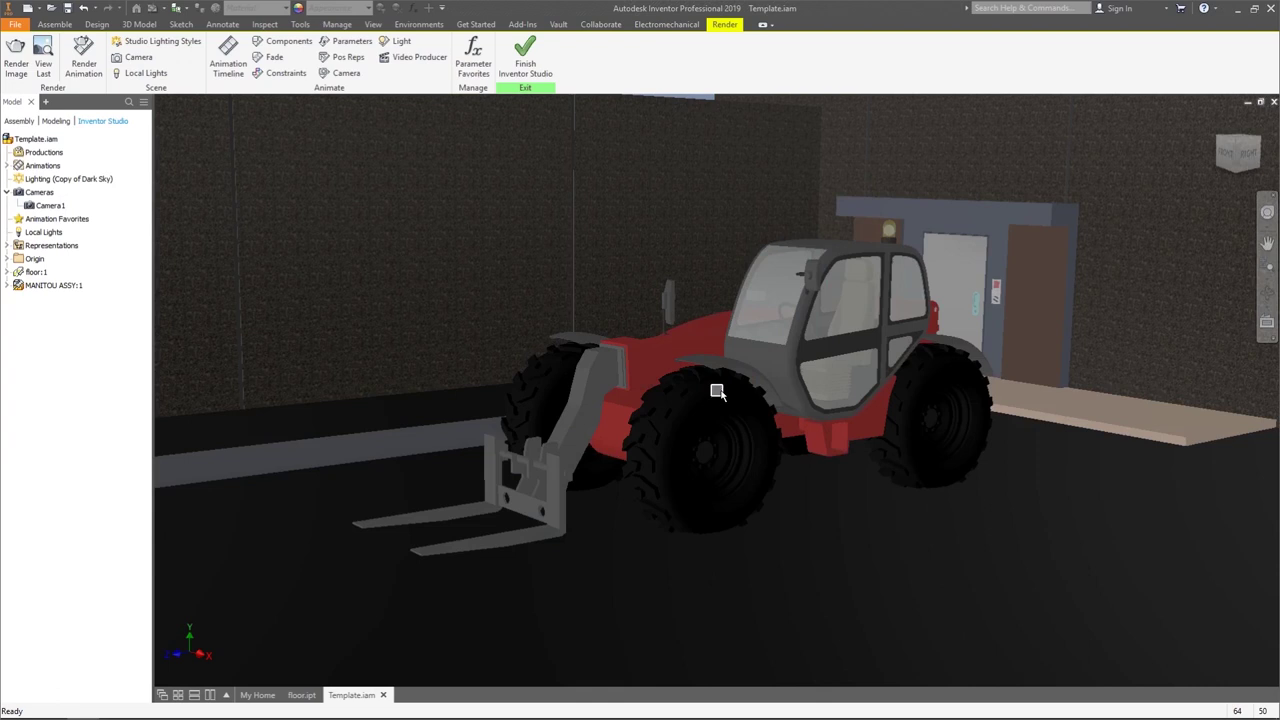
- Look at the scene and camera from the home view, and restore the view stored in Camera1
{"action": "key", "text": "F6"}
{"action": "middle_click_drag", "start_coordinate": [717, 390], "coordinate": [548, 373], "text": "shift"}
{"action": "key", "text": "F6"}
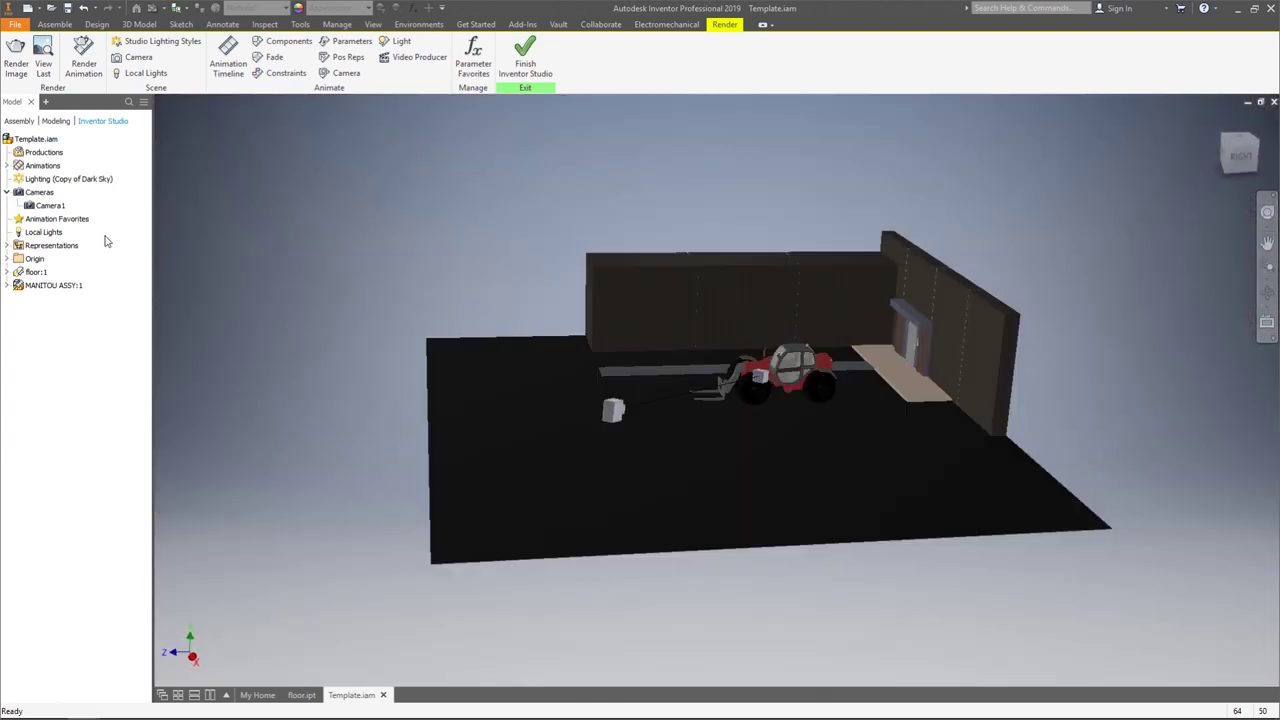
{"action": "right_click", "coordinate": [57, 208]}
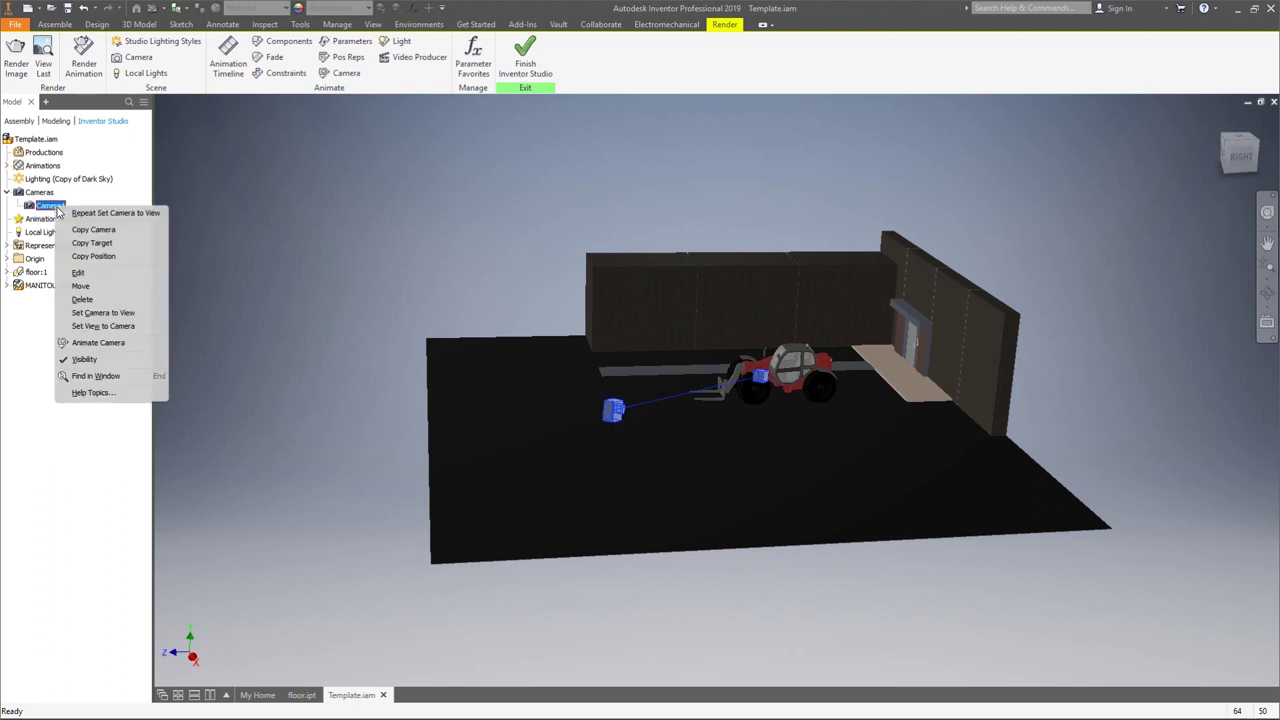
{"action": "left_click", "coordinate": [104, 327]}
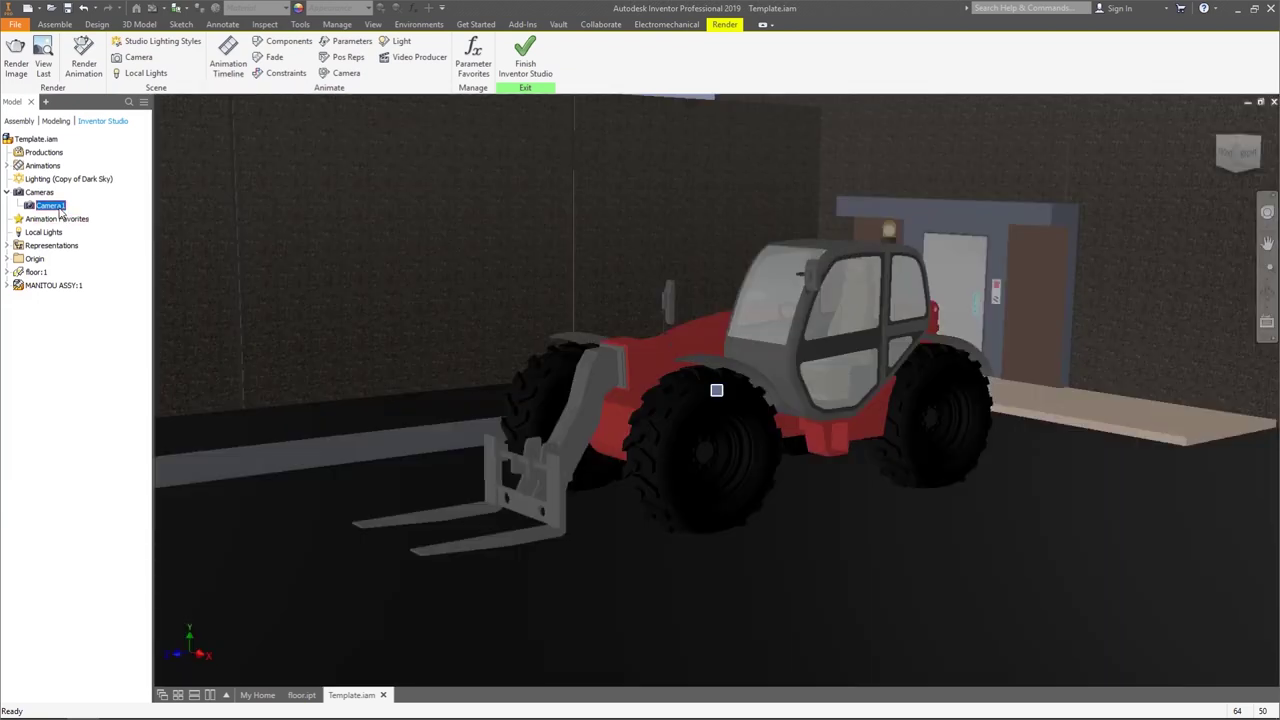
- Review Camera1's placement, projection, roll angle, zoom and depth of field settings without changing them
{"action": "right_click", "coordinate": [60, 212]}
{"action": "left_click", "coordinate": [100, 272]}
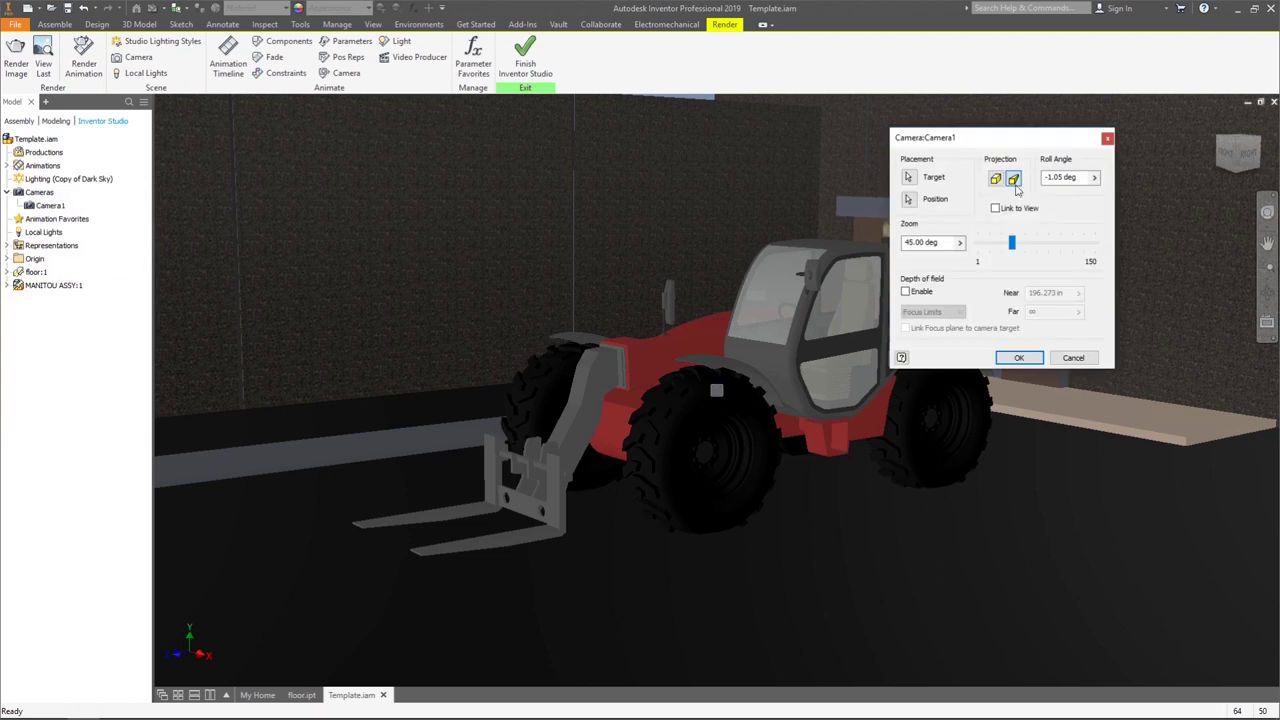
{"action": "left_click_drag", "start_coordinate": [1020, 142], "coordinate": [335, 133]}
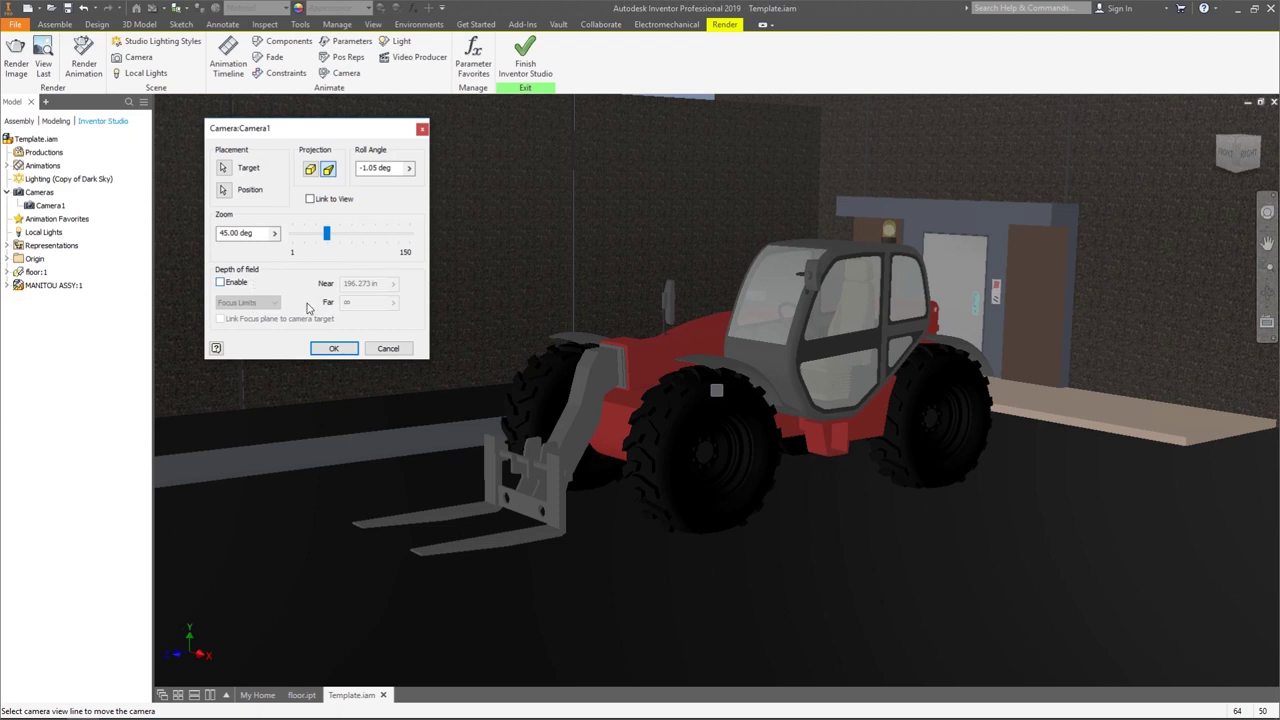
{"action": "left_click", "coordinate": [422, 128]}
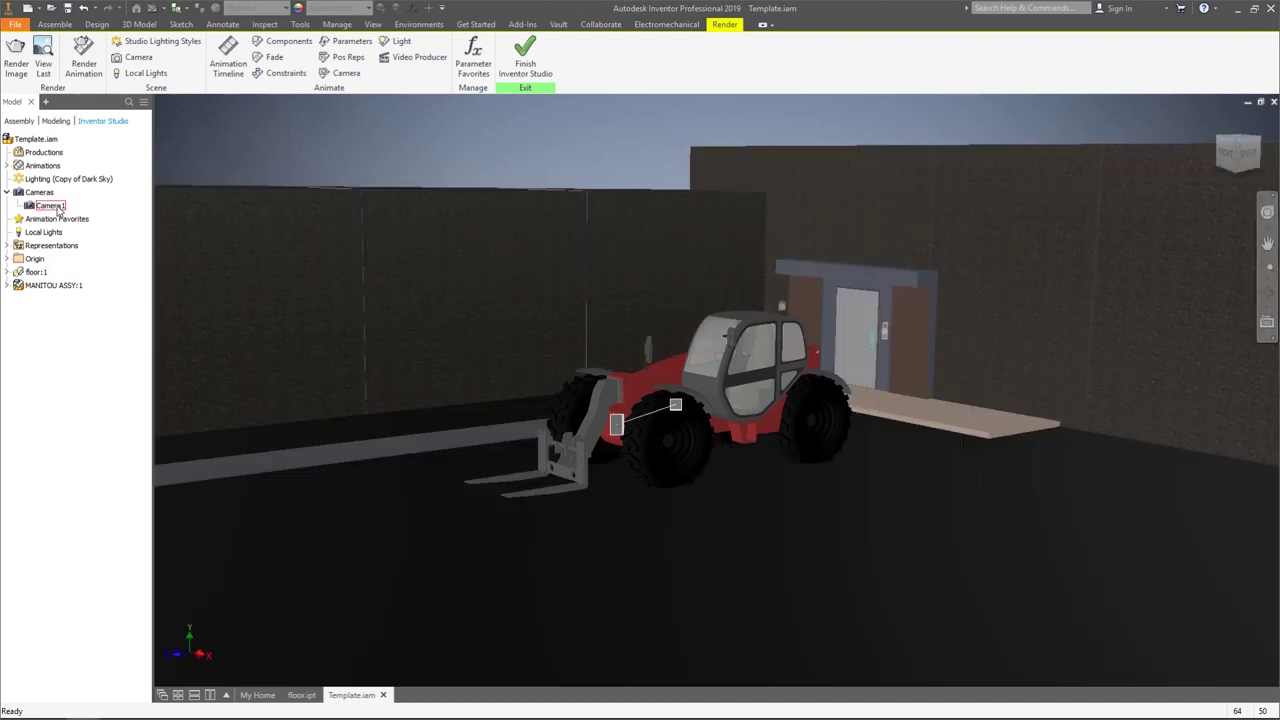
- Create a second camera from a close right-side view of the vehicle and inspect both cameras in the scene
{"action": "scroll", "coordinate": [640, 300], "scroll_direction": "down", "scroll_amount": 5}
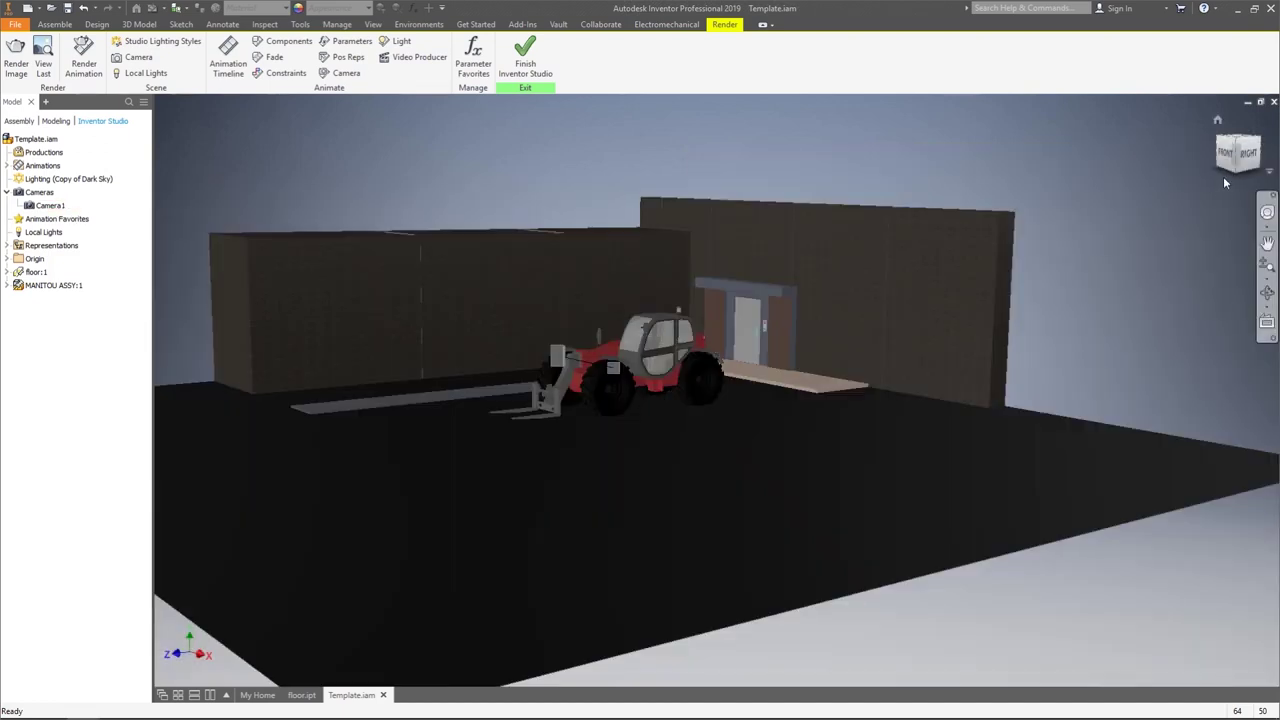
{"action": "left_click", "coordinate": [1248, 155]}
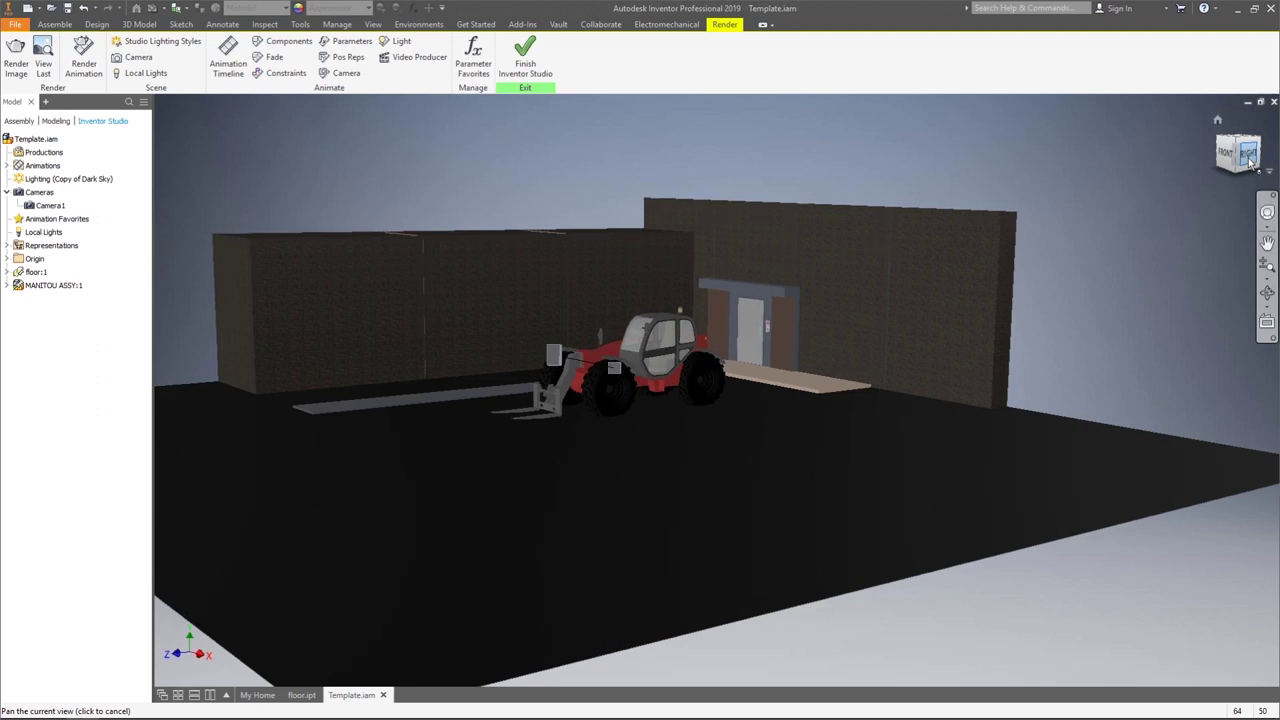
{"action": "scroll", "coordinate": [658, 422], "scroll_direction": "up", "scroll_amount": 5}
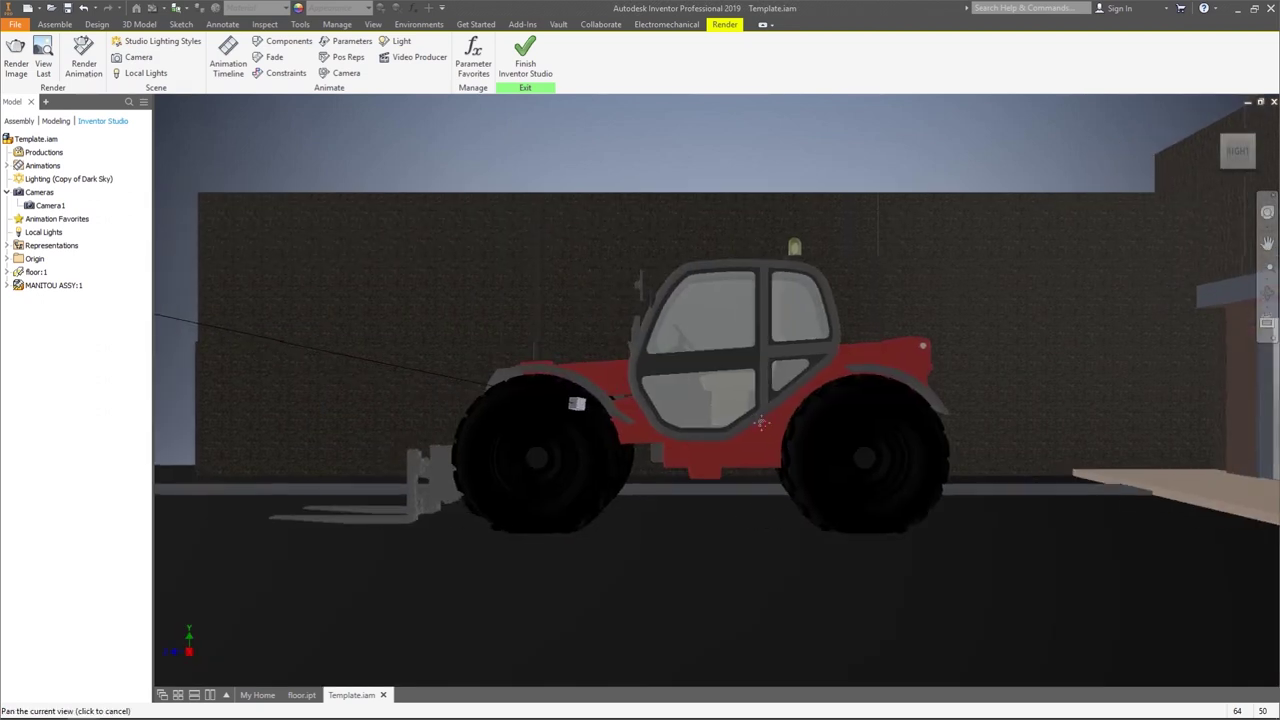
{"action": "right_click", "coordinate": [39, 194]}
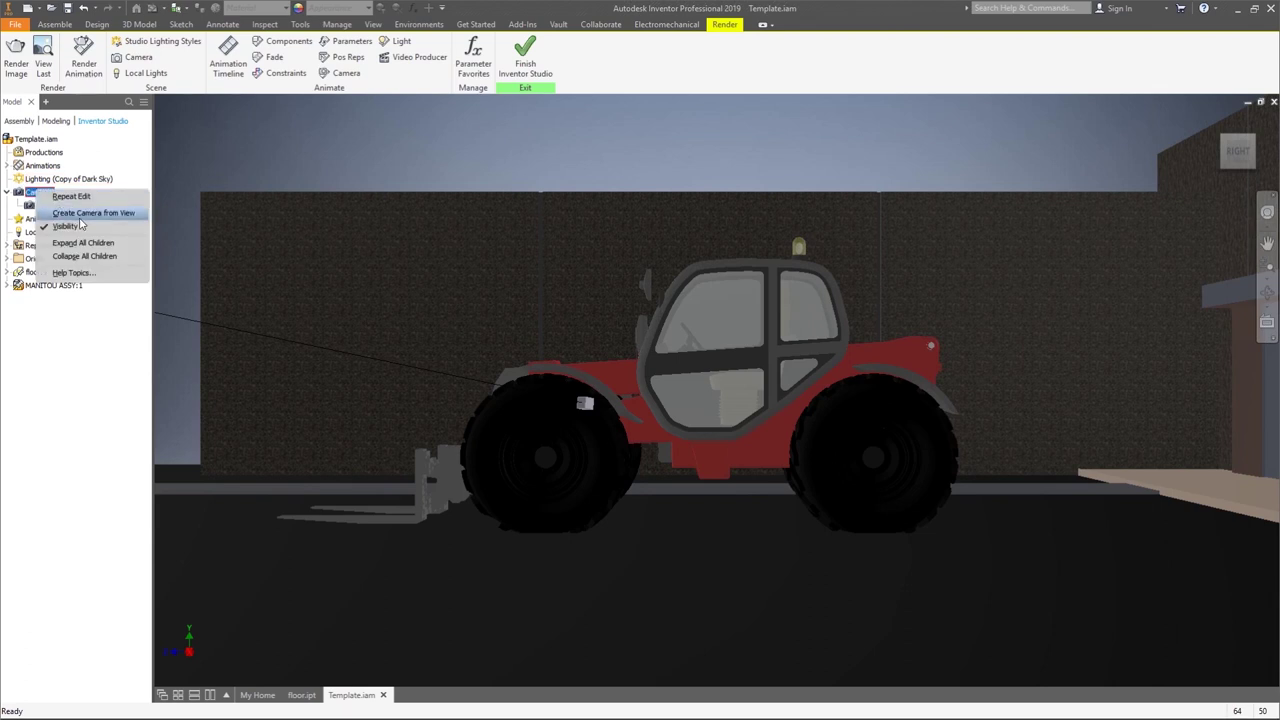
{"action": "left_click", "coordinate": [83, 216]}
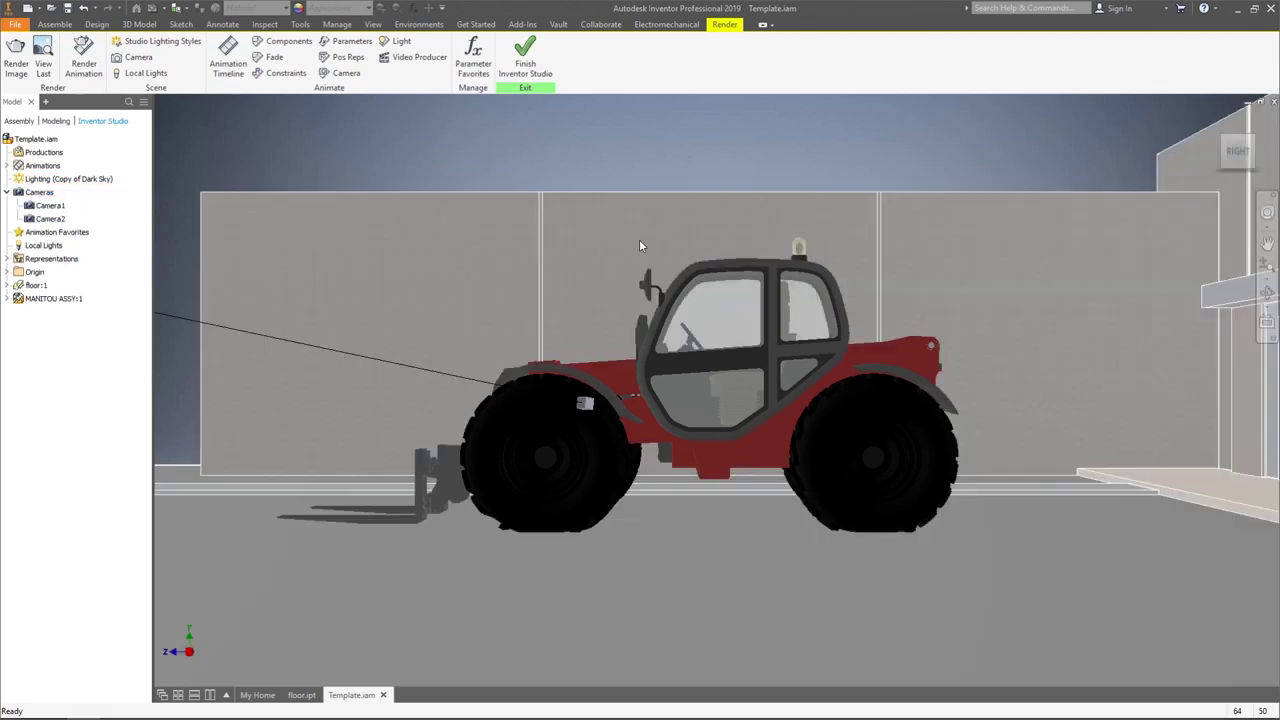
{"action": "key", "text": "F6"}
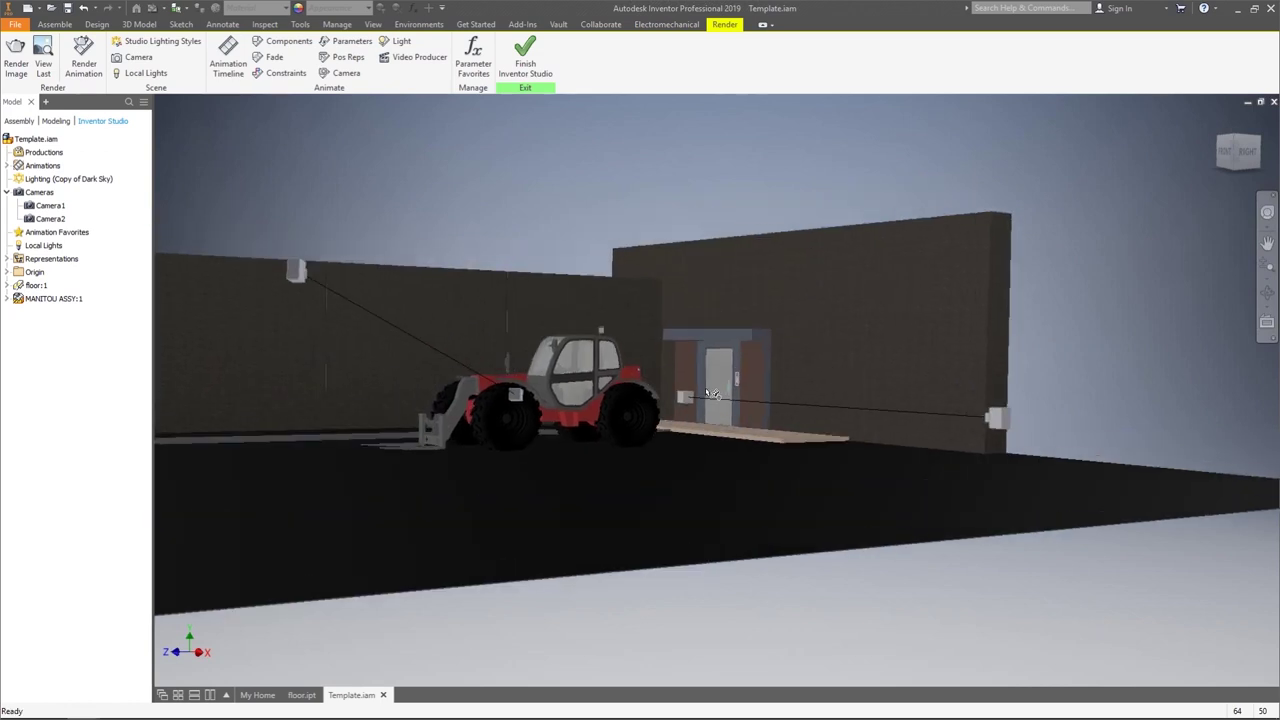
{"action": "middle_click_drag", "start_coordinate": [712, 393], "coordinate": [770, 412]}
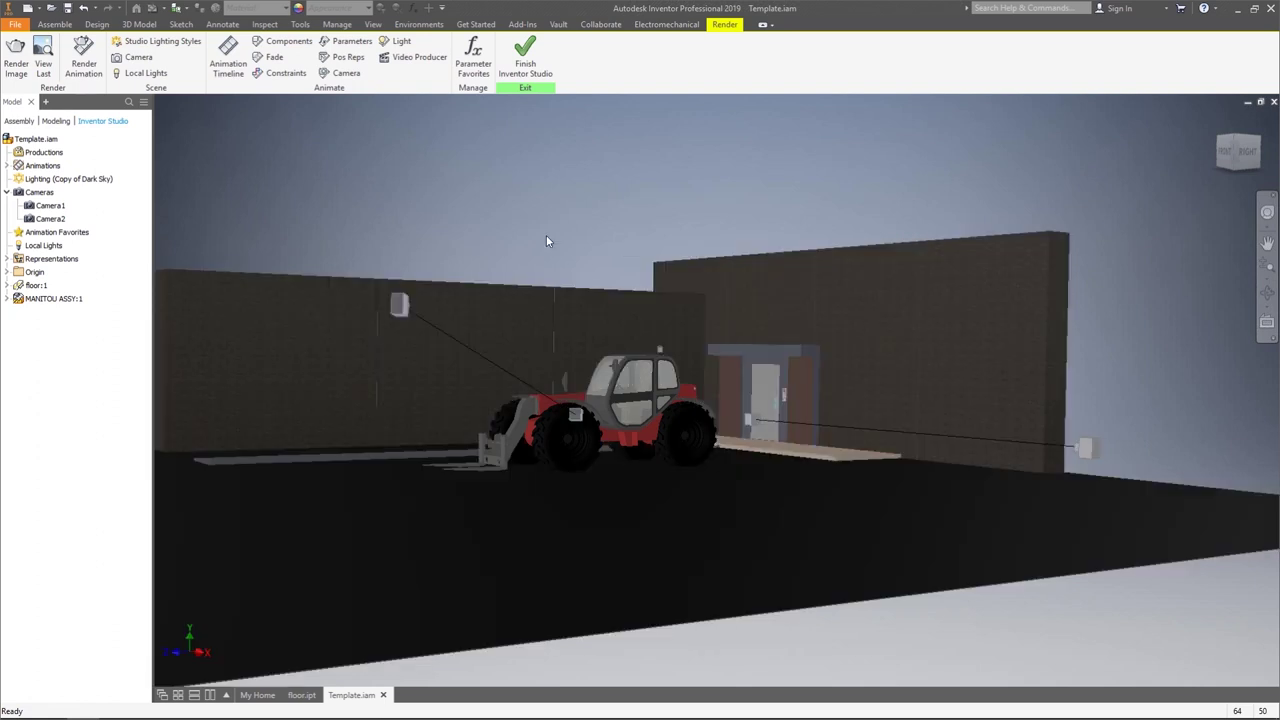
{"action": "scroll", "coordinate": [678, 368], "scroll_direction": "up", "scroll_amount": 5}
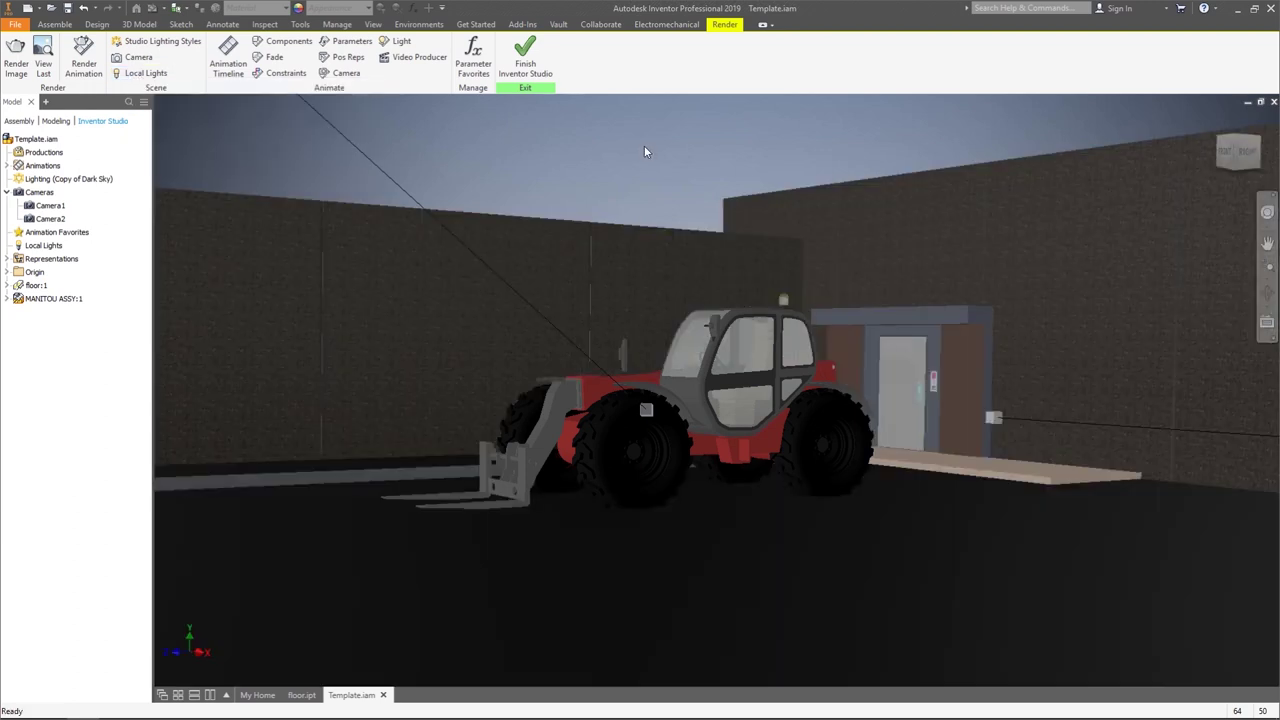
- Create a local spot light targeted at the floor beside the vehicle and positioned directly above that target, higher than the cab
{"action": "left_click", "coordinate": [156, 78]}
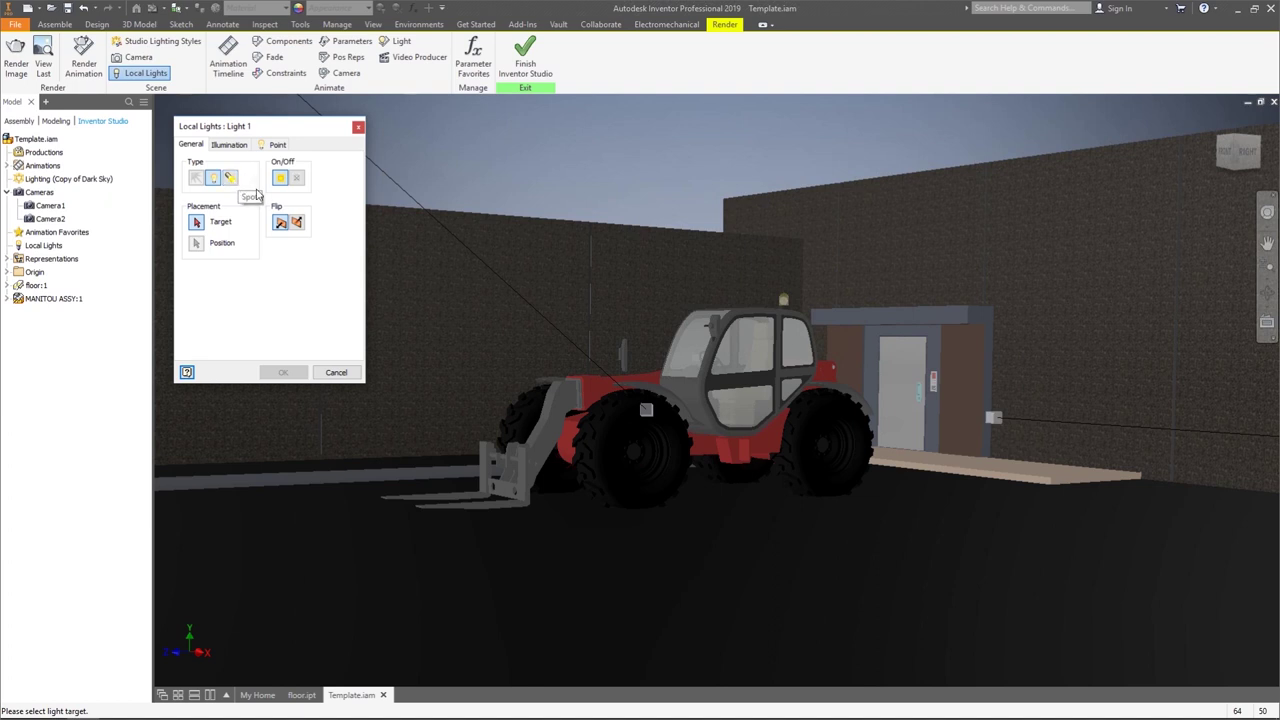
{"action": "left_click", "coordinate": [234, 180]}
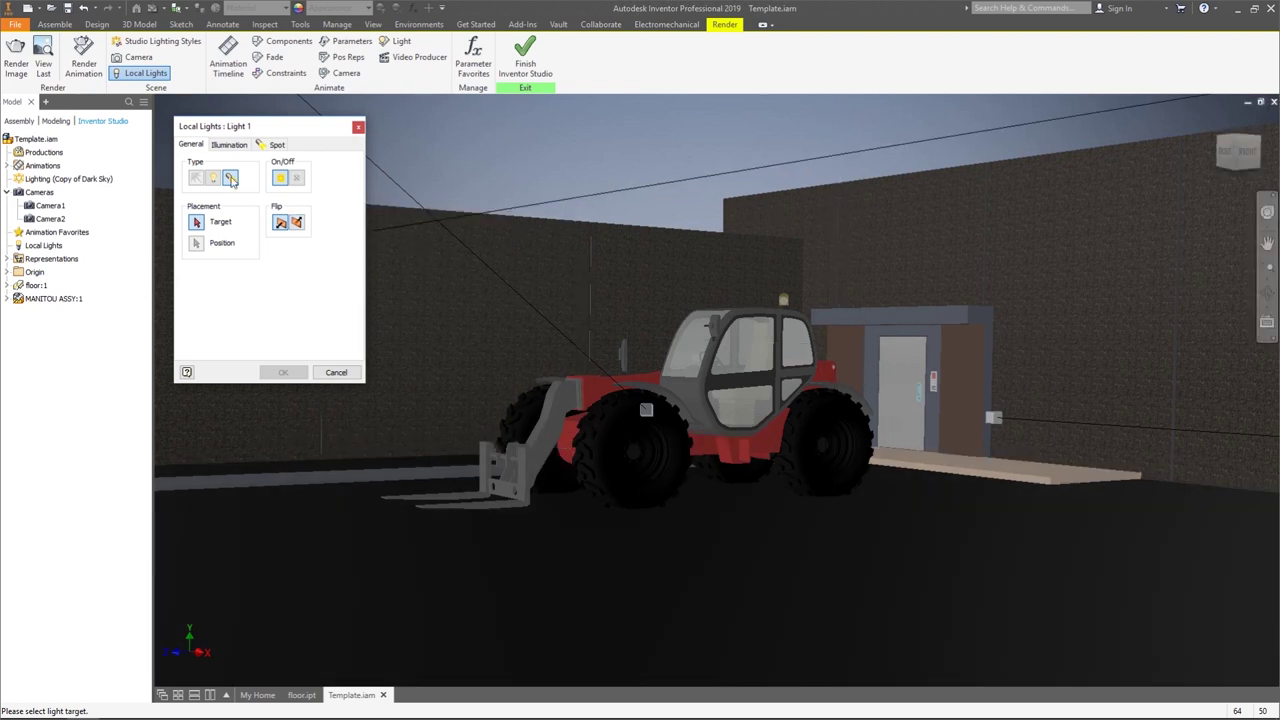
{"action": "middle_click_drag", "start_coordinate": [700, 470], "coordinate": [732, 456], "text": "shift"}
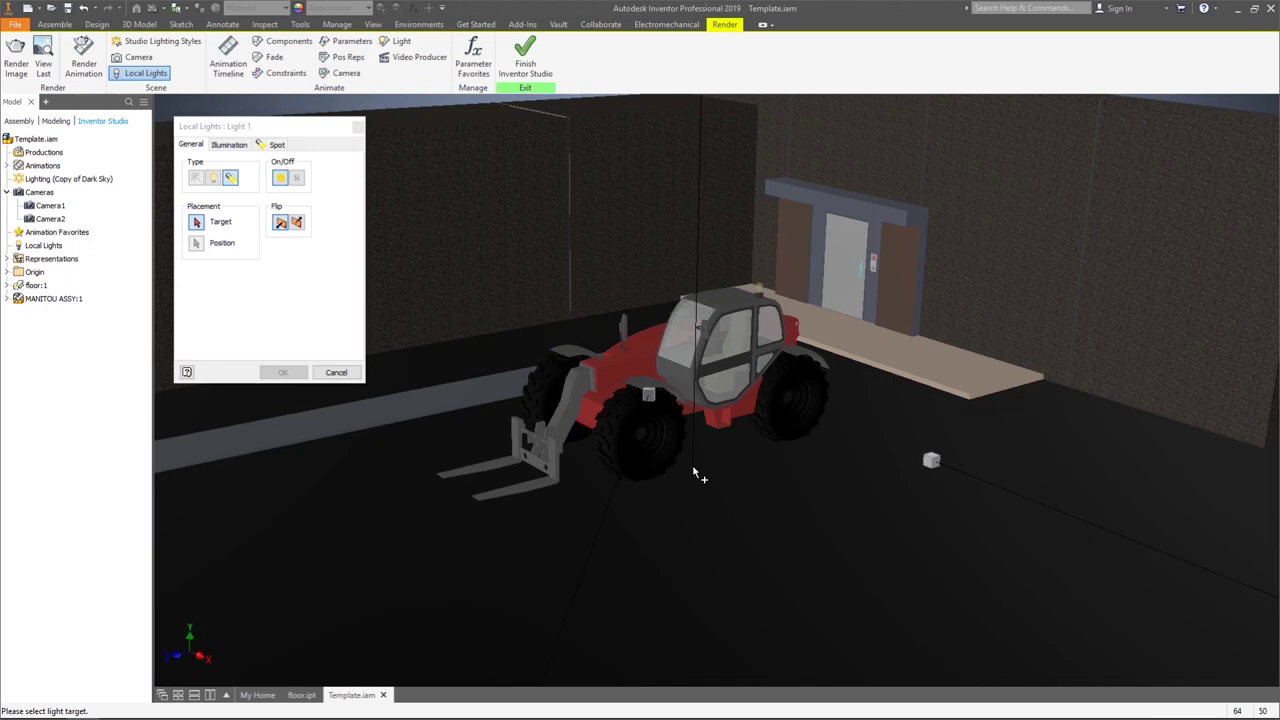
{"action": "left_click", "coordinate": [695, 474]}
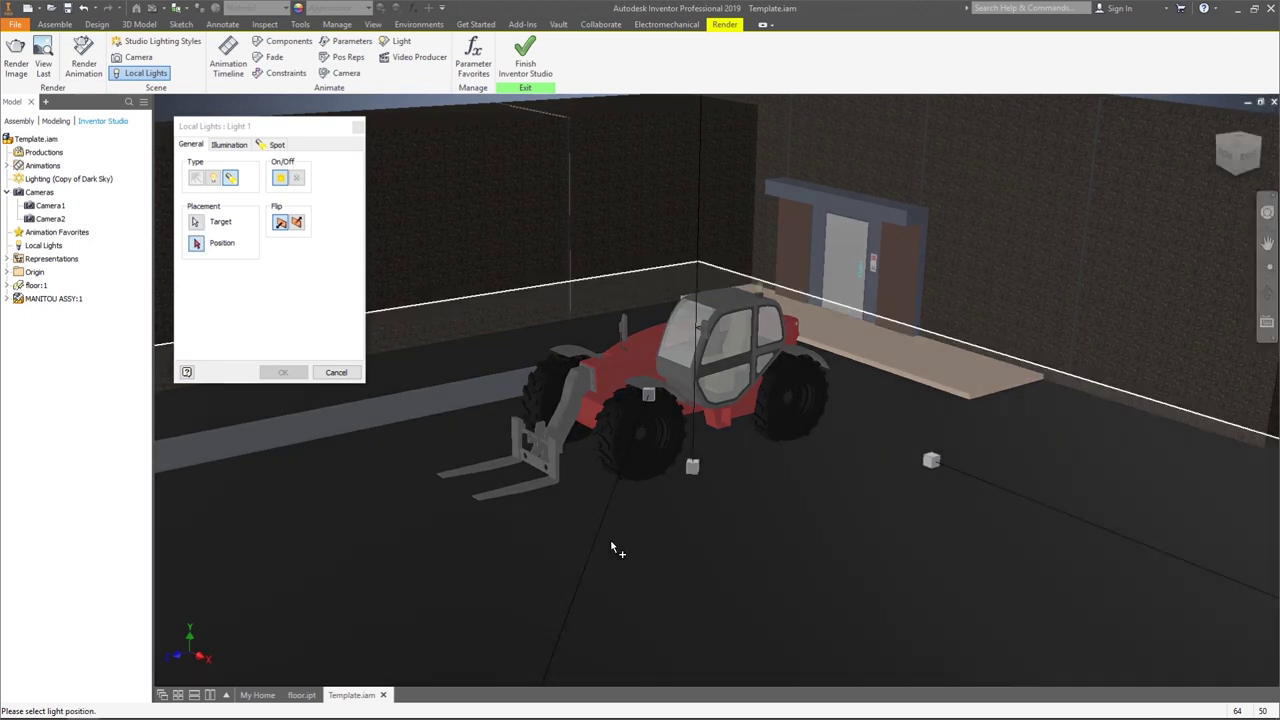
{"action": "scroll", "coordinate": [681, 349], "scroll_direction": "down", "scroll_amount": 4}
{"action": "left_click", "coordinate": [682, 183]}
{"action": "scroll", "coordinate": [694, 268], "scroll_direction": "up", "scroll_amount": 3}
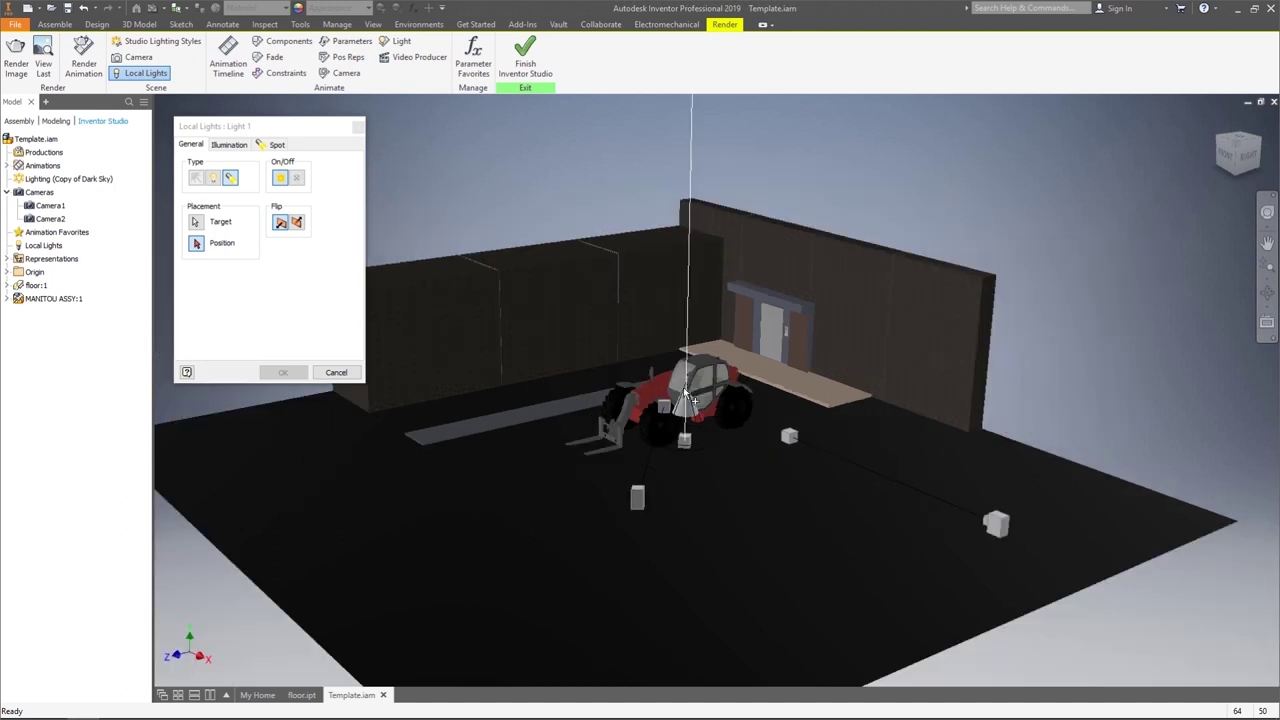
{"action": "scroll", "coordinate": [690, 372], "scroll_direction": "up", "scroll_amount": 3}
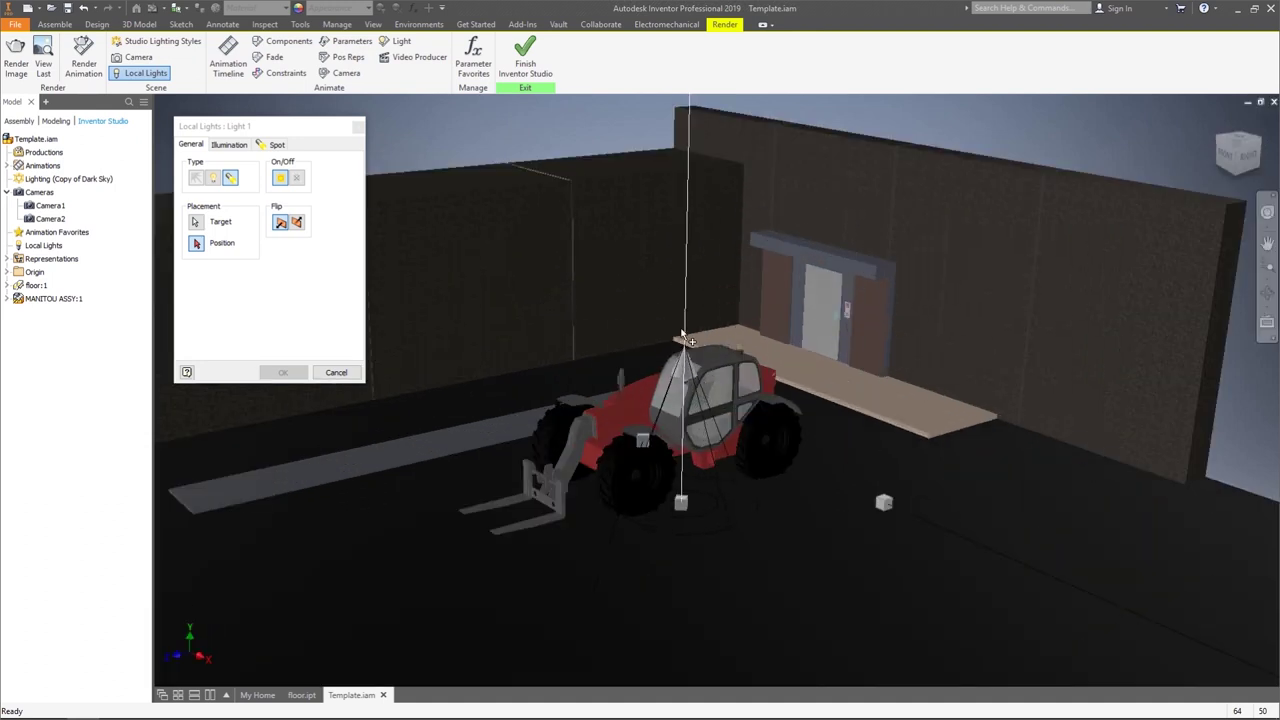
{"action": "left_click_drag", "start_coordinate": [686, 302], "coordinate": [690, 287]}
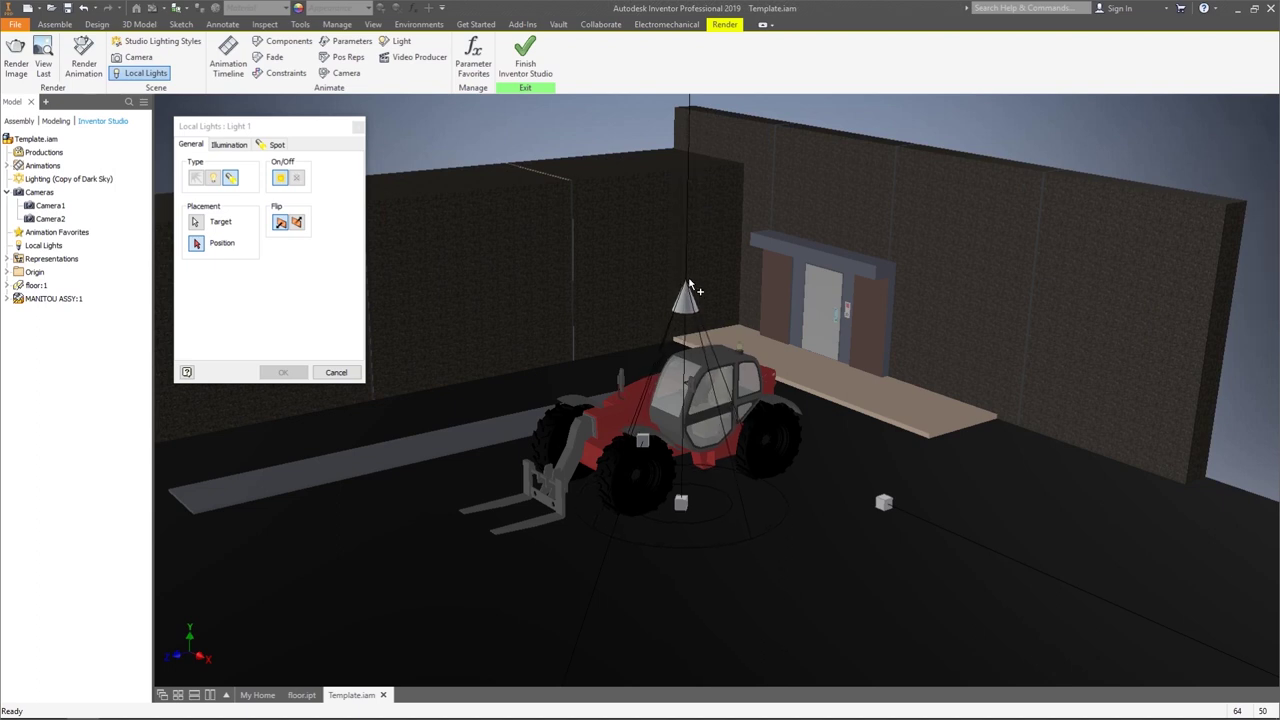
{"action": "left_click", "coordinate": [690, 287]}
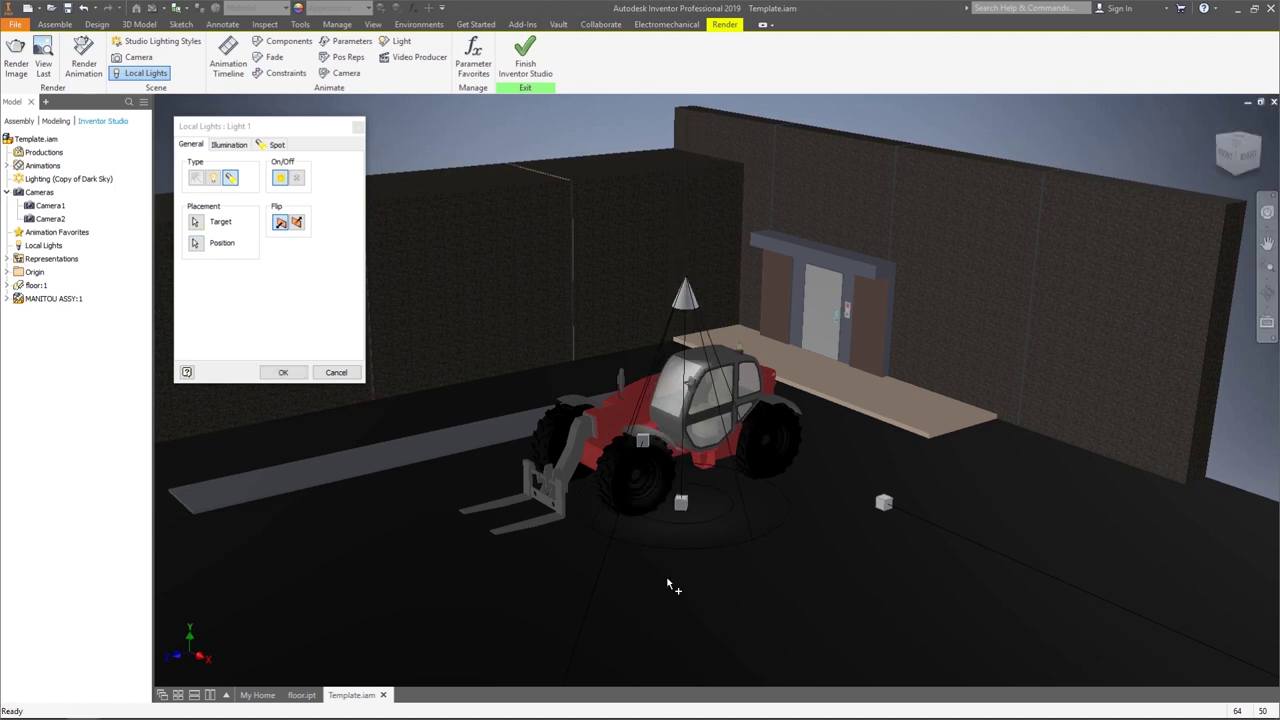
- Set the spot light's attenuation compensation to 300 and accept the light
{"action": "scroll", "coordinate": [692, 405], "scroll_direction": "down", "scroll_amount": 3}
{"action": "middle_click_drag", "start_coordinate": [690, 397], "coordinate": [697, 318], "text": "shift"}
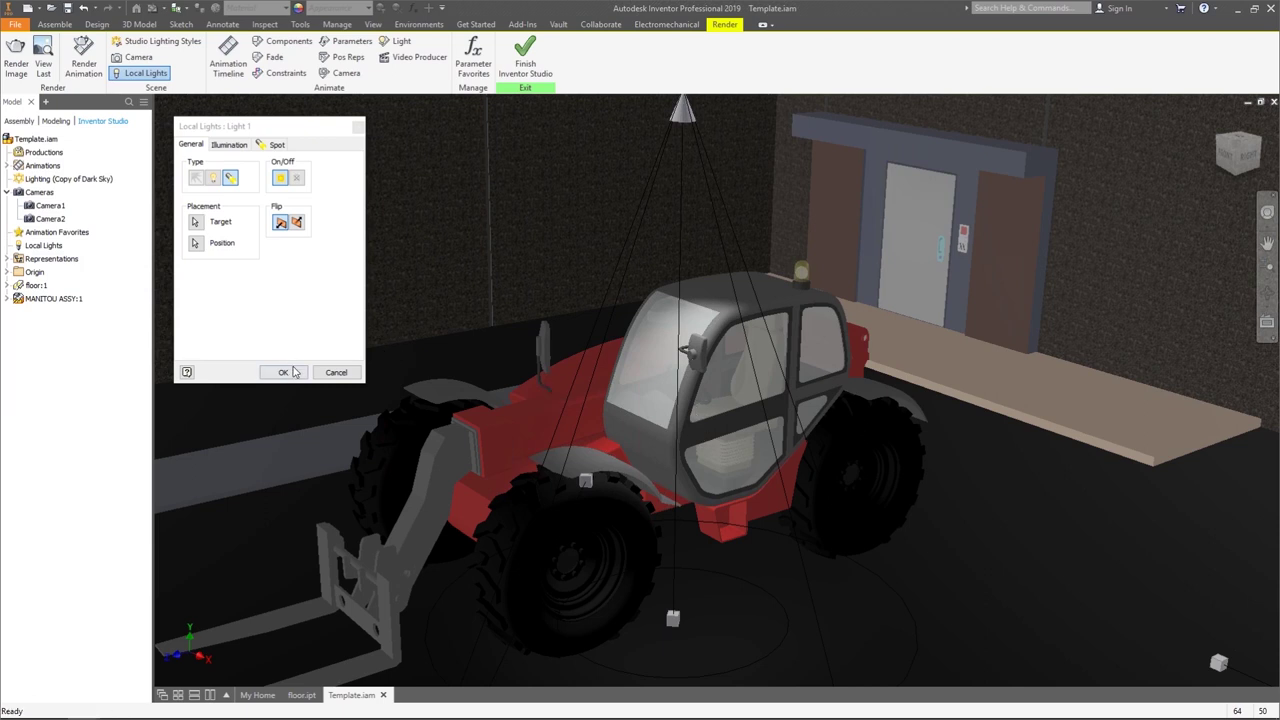
{"action": "left_click", "coordinate": [228, 146]}
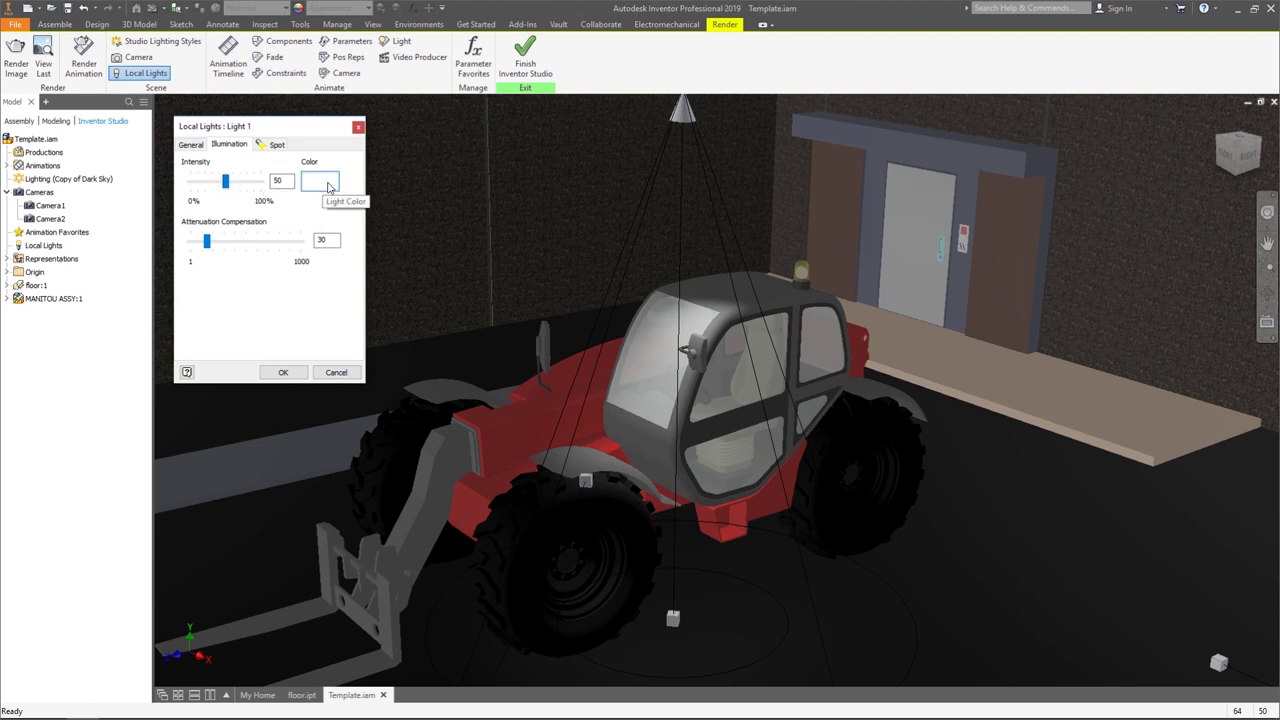
{"action": "left_click_drag", "start_coordinate": [211, 247], "coordinate": [265, 246]}
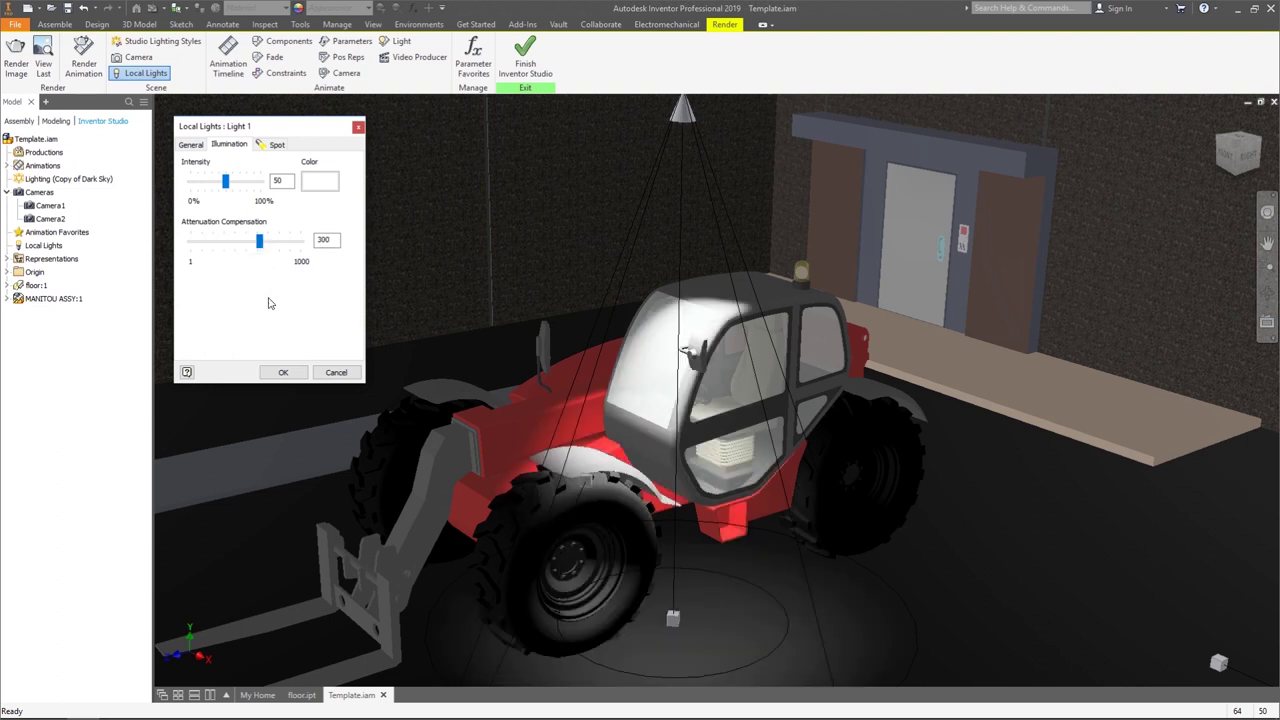
{"action": "scroll", "coordinate": [376, 316], "scroll_direction": "down", "scroll_amount": 2}
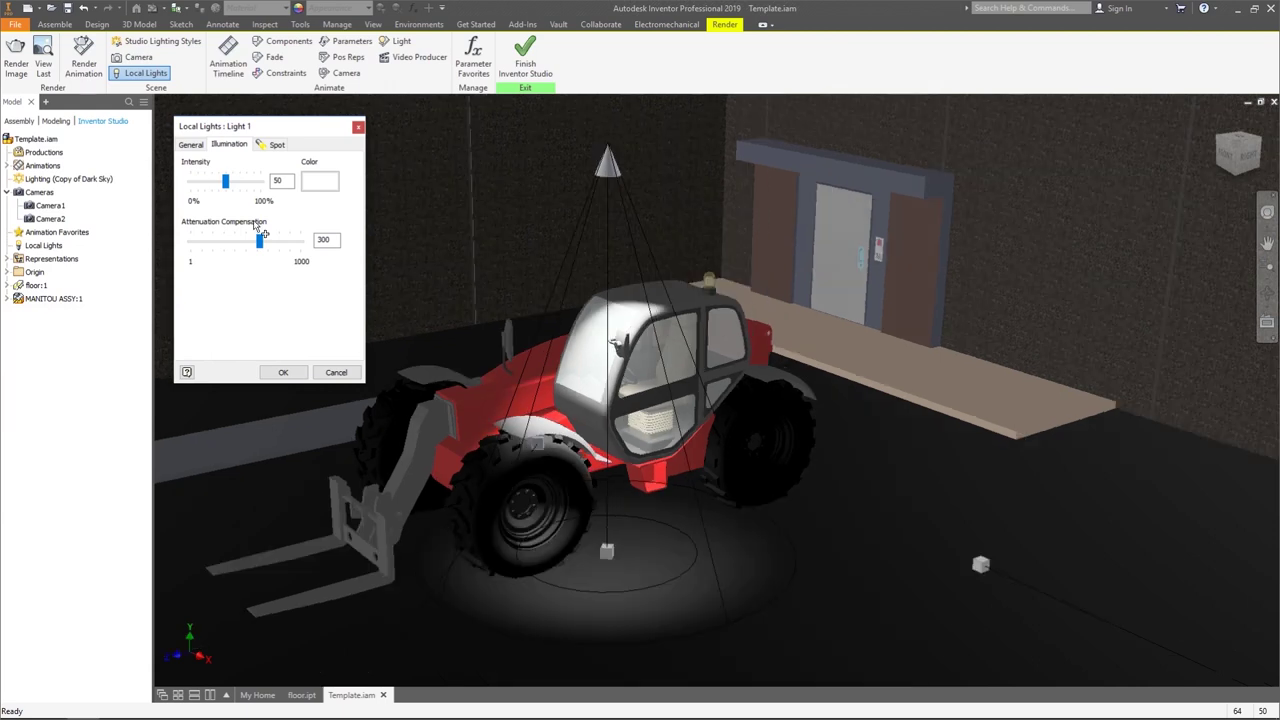
{"action": "left_click", "coordinate": [203, 146]}
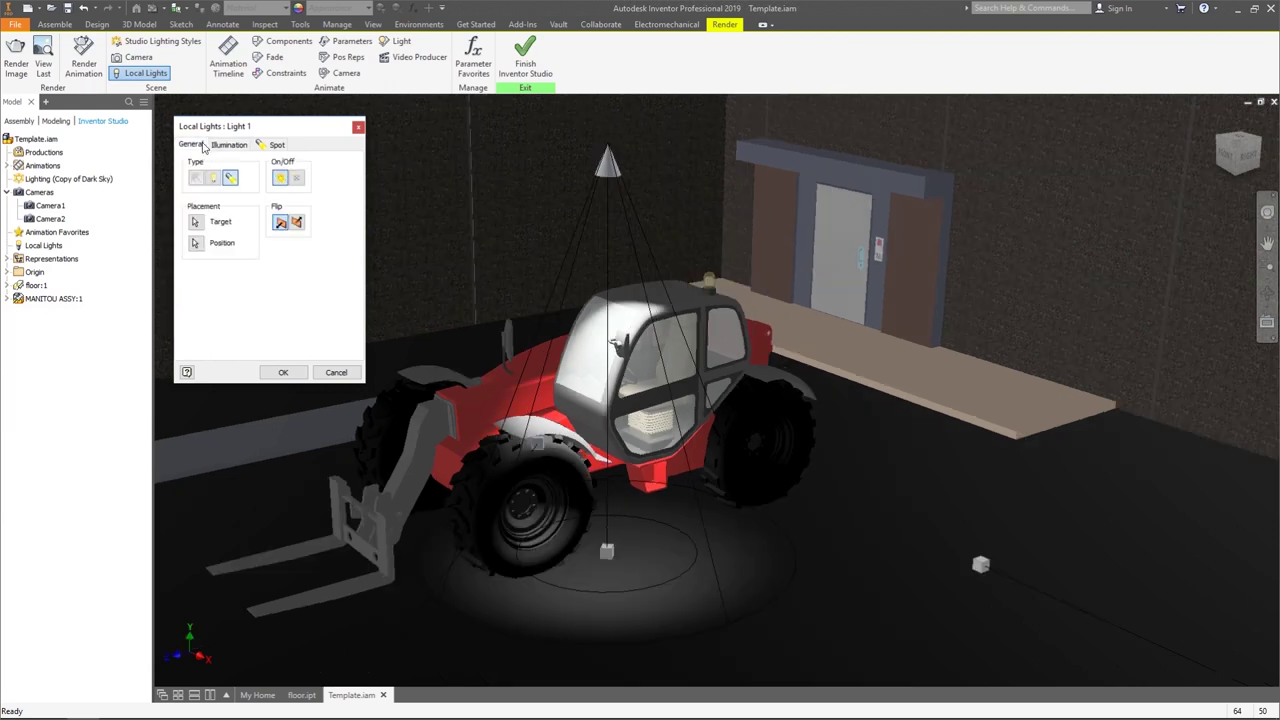
{"action": "left_click", "coordinate": [283, 372]}
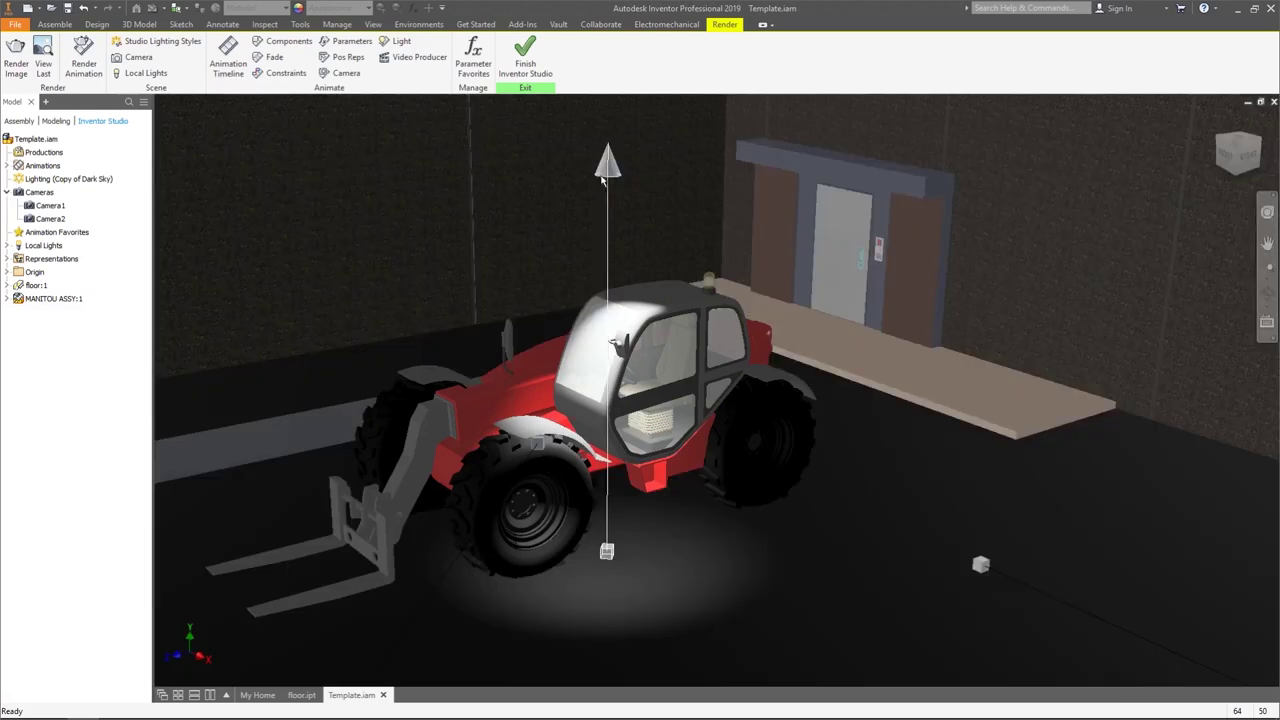
- Duplicate the spot light by copying it and pasting the copy into the scene
{"action": "left_click", "coordinate": [8, 246]}
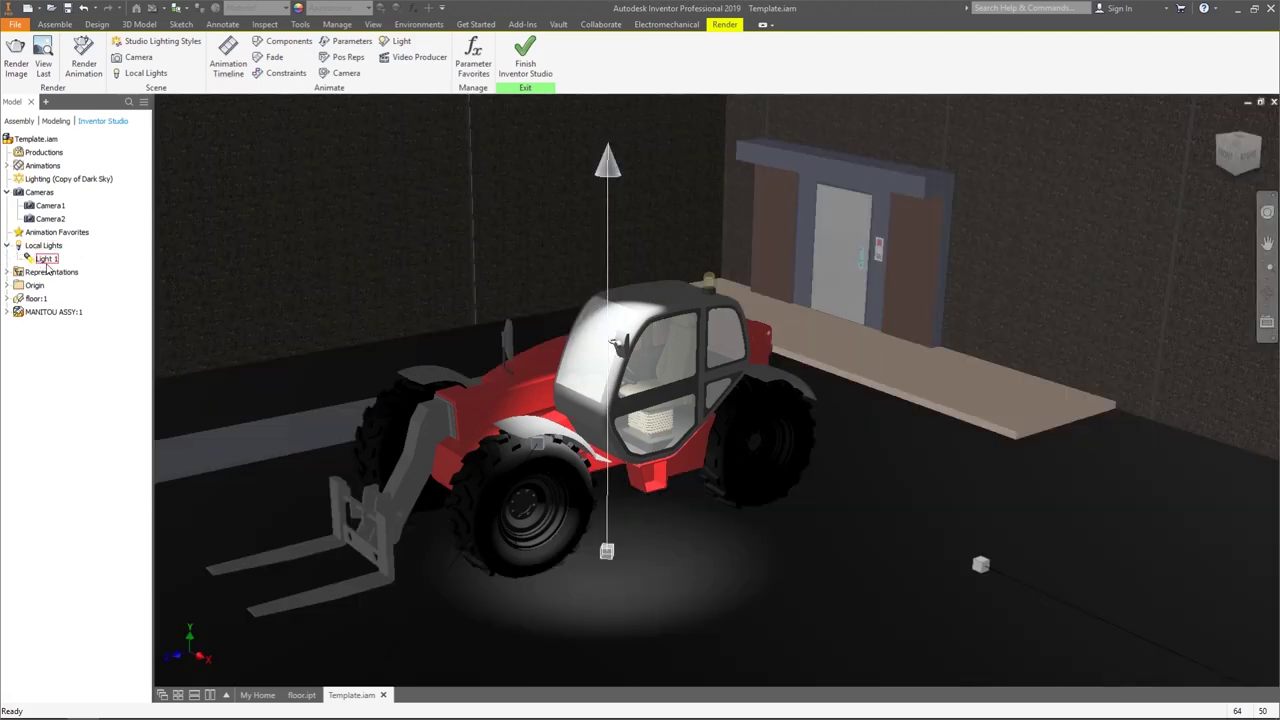
{"action": "scroll", "coordinate": [667, 526], "scroll_direction": "down", "scroll_amount": 3}
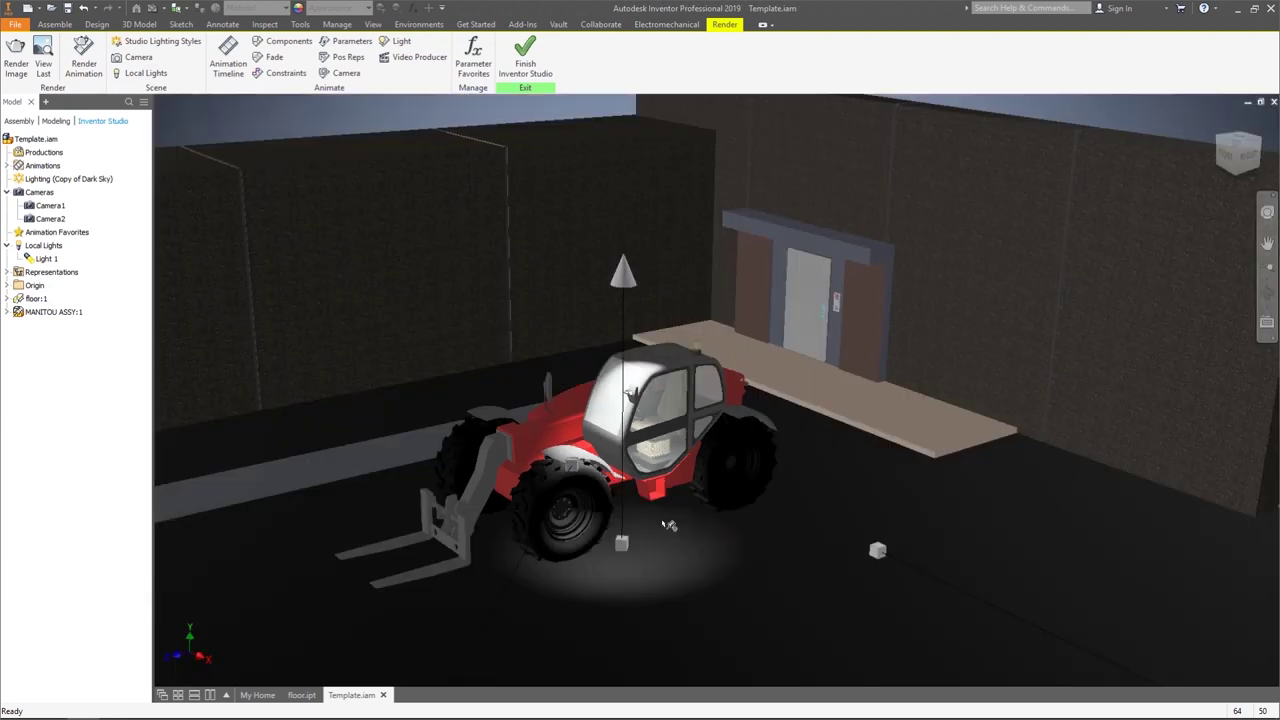
{"action": "left_click", "coordinate": [706, 506]}
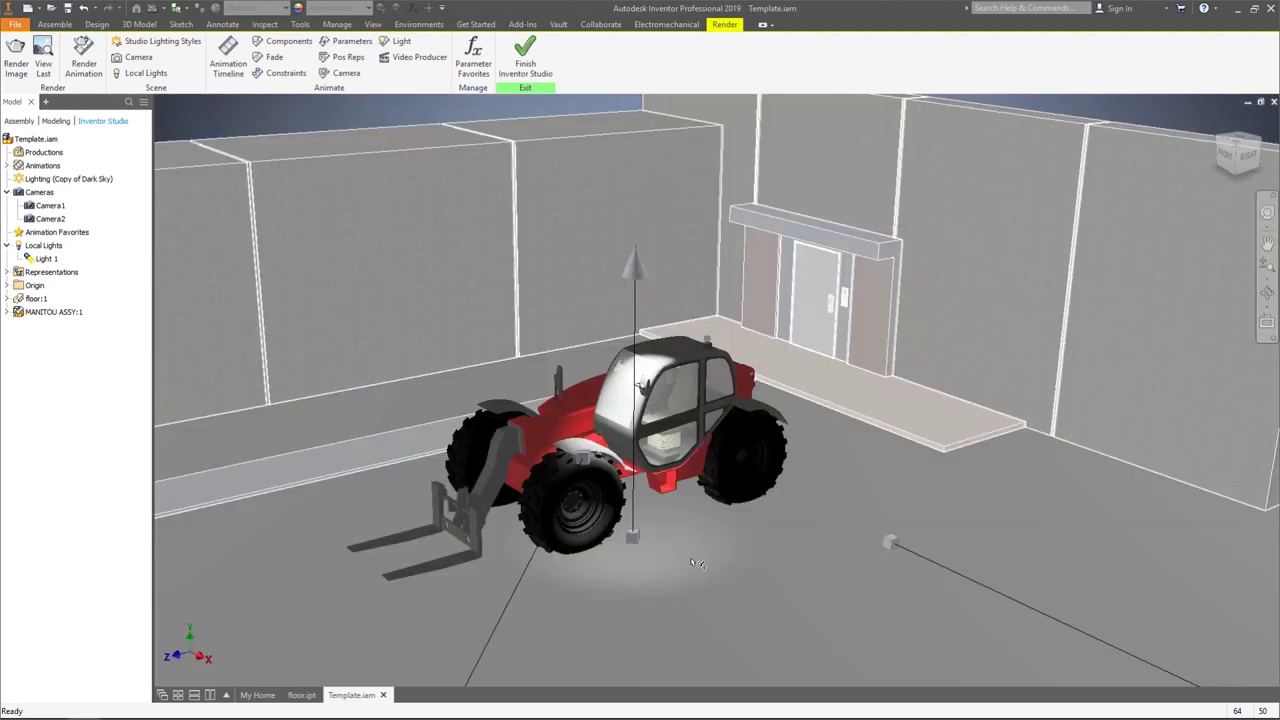
{"action": "left_click", "coordinate": [632, 536]}
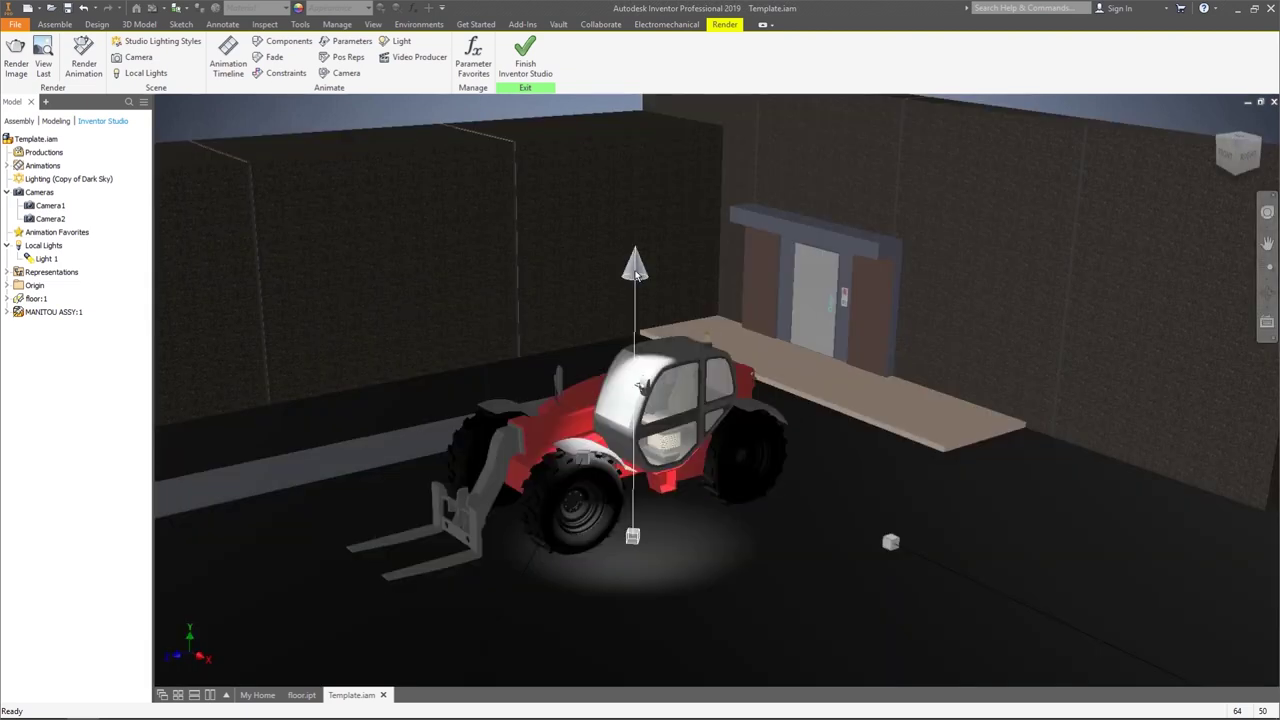
{"action": "right_click", "coordinate": [638, 274]}
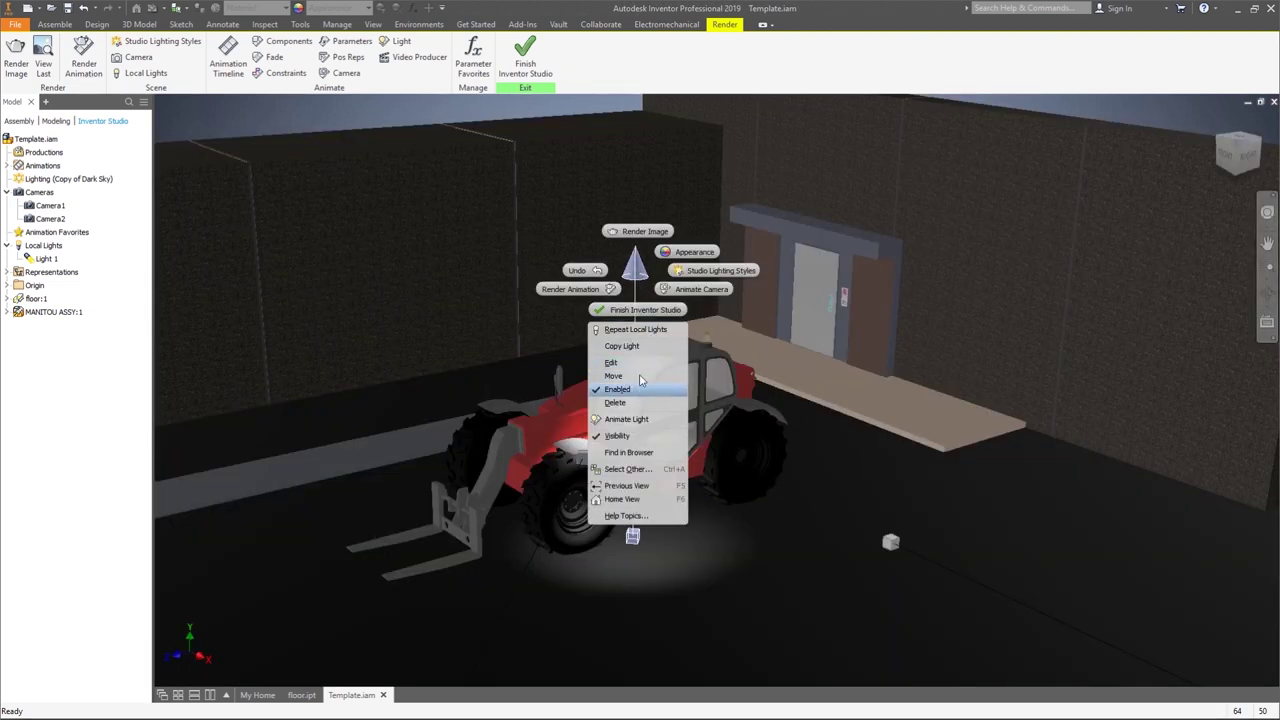
{"action": "left_click", "coordinate": [622, 346]}
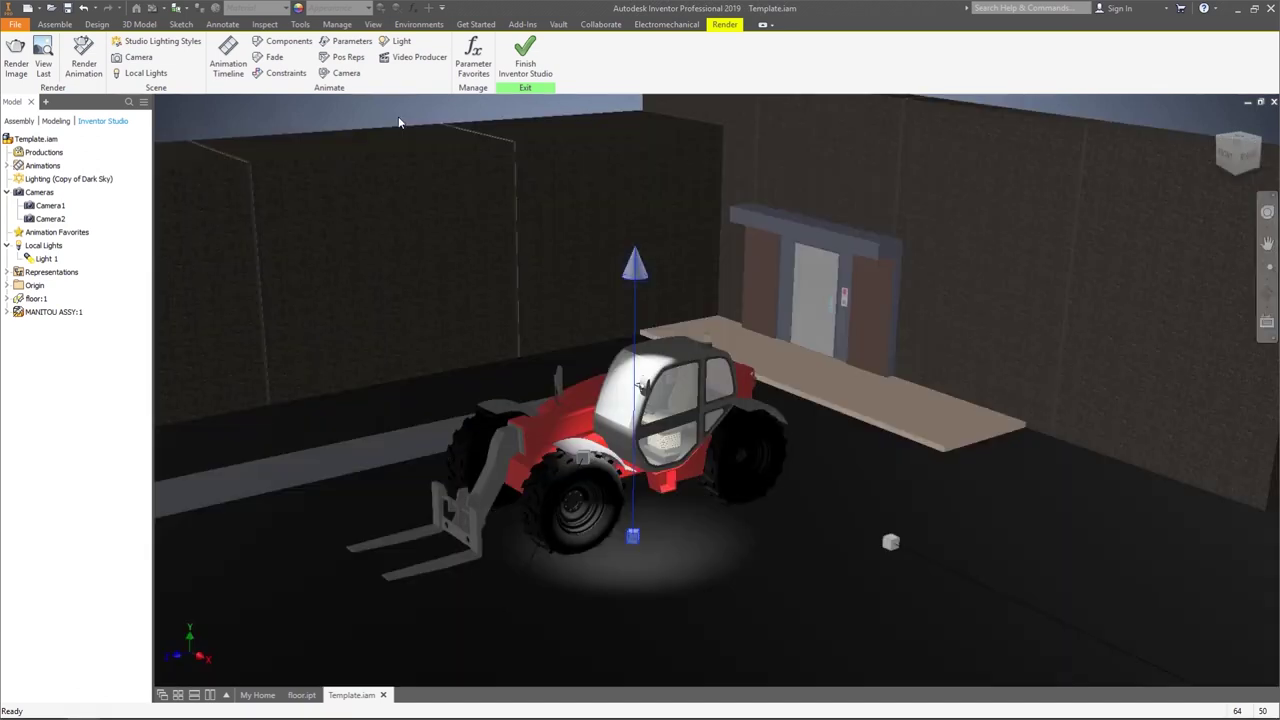
{"action": "right_click", "coordinate": [398, 116]}
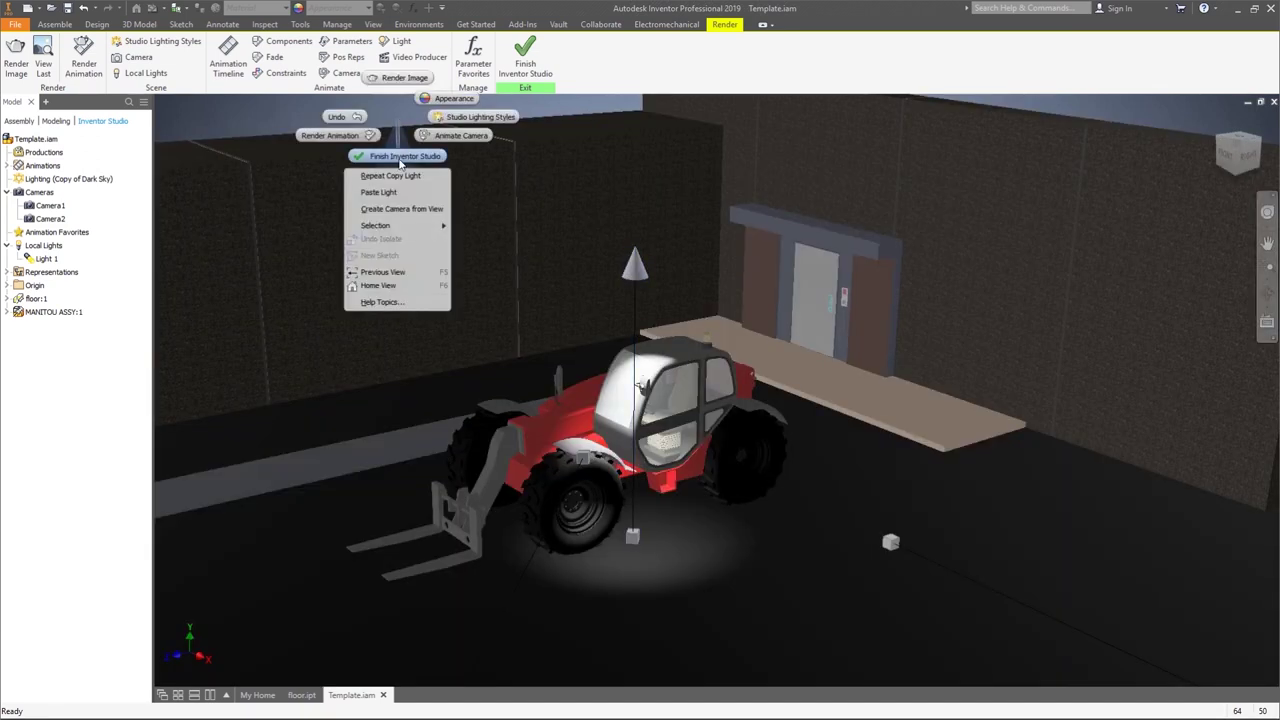
{"action": "left_click", "coordinate": [402, 193]}
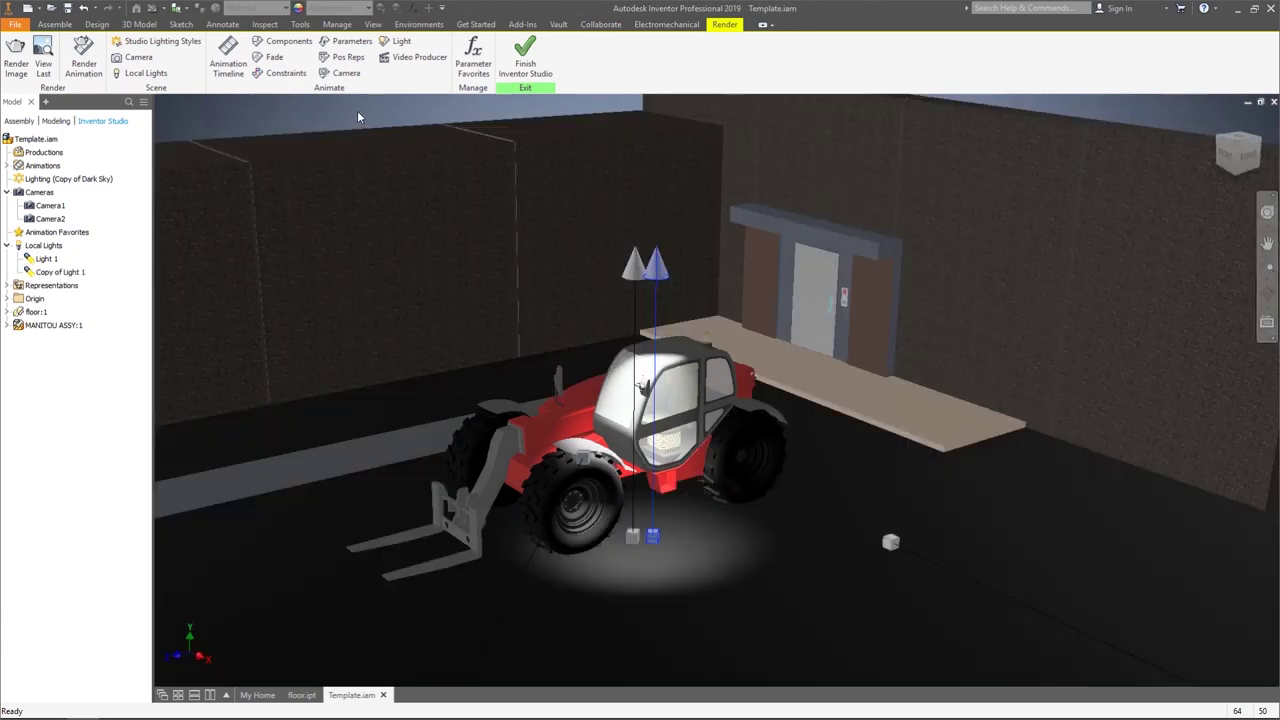
- Move the pasted spot light along the X axis to the far side of the vehicle's front
{"action": "right_click", "coordinate": [357, 110]}
{"action": "left_click", "coordinate": [365, 234]}
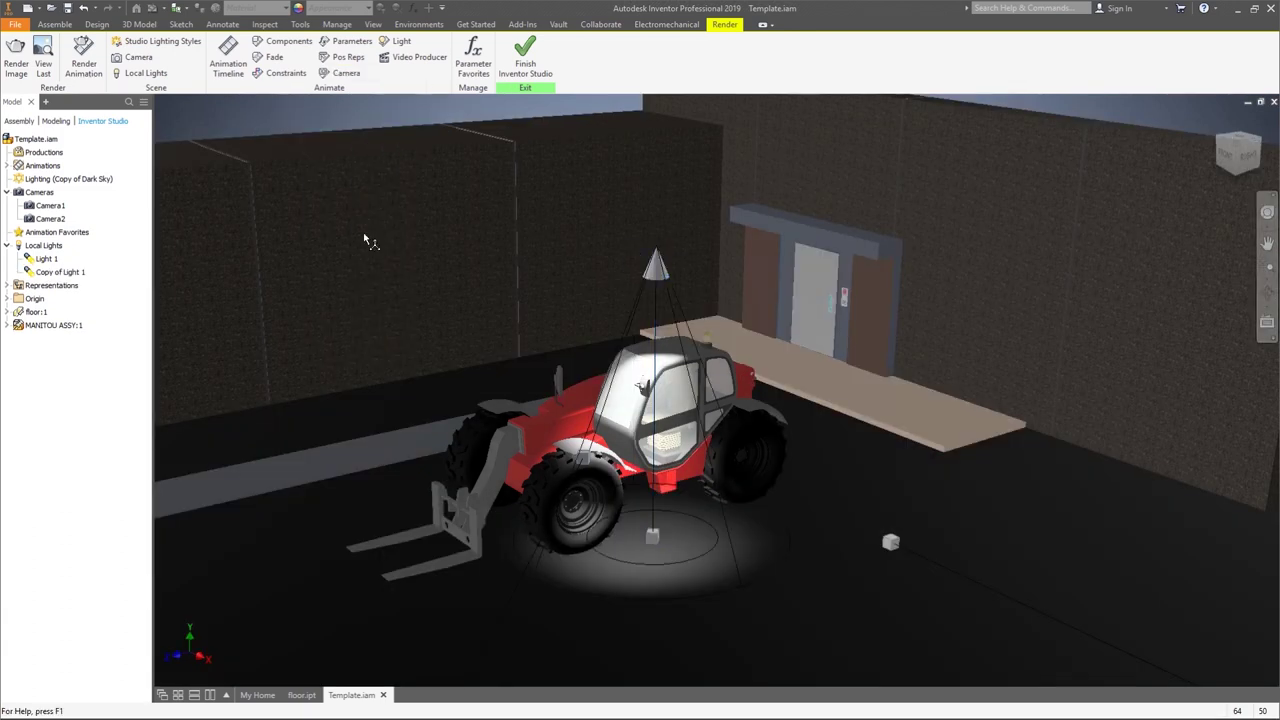
{"action": "left_click_drag", "start_coordinate": [680, 415], "coordinate": [560, 368]}
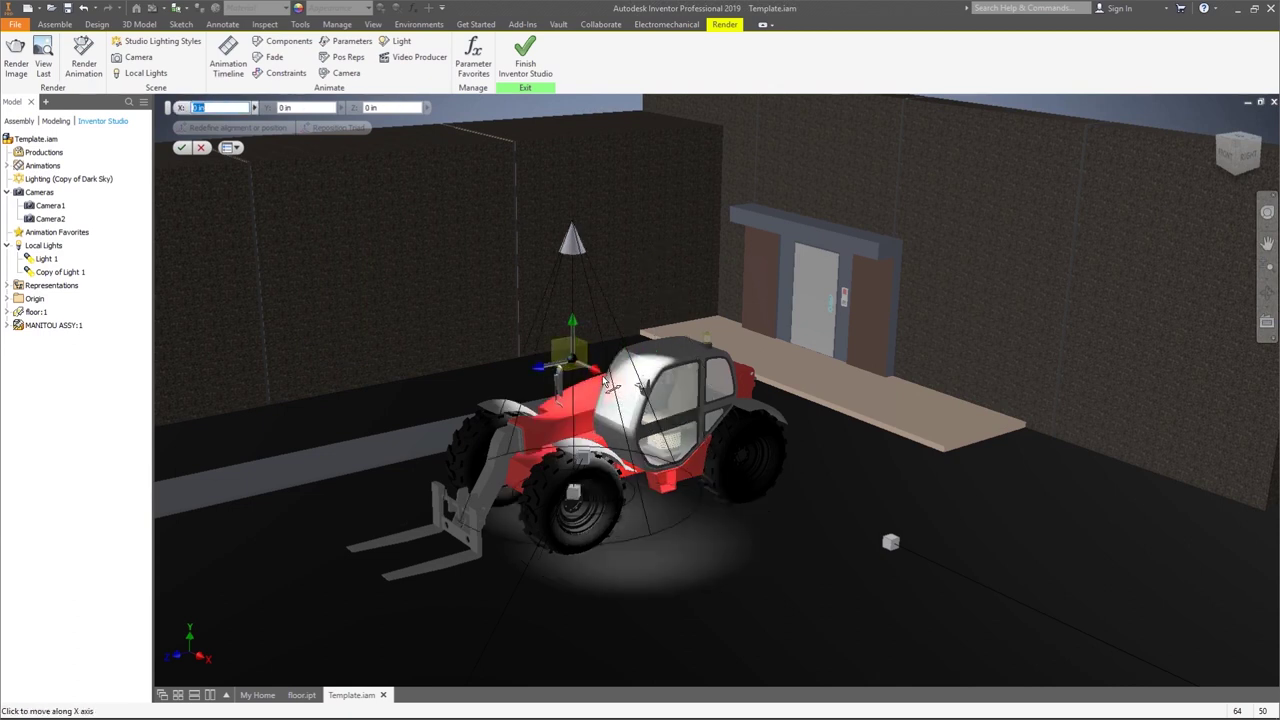
{"action": "left_click_drag", "start_coordinate": [597, 377], "coordinate": [590, 372]}
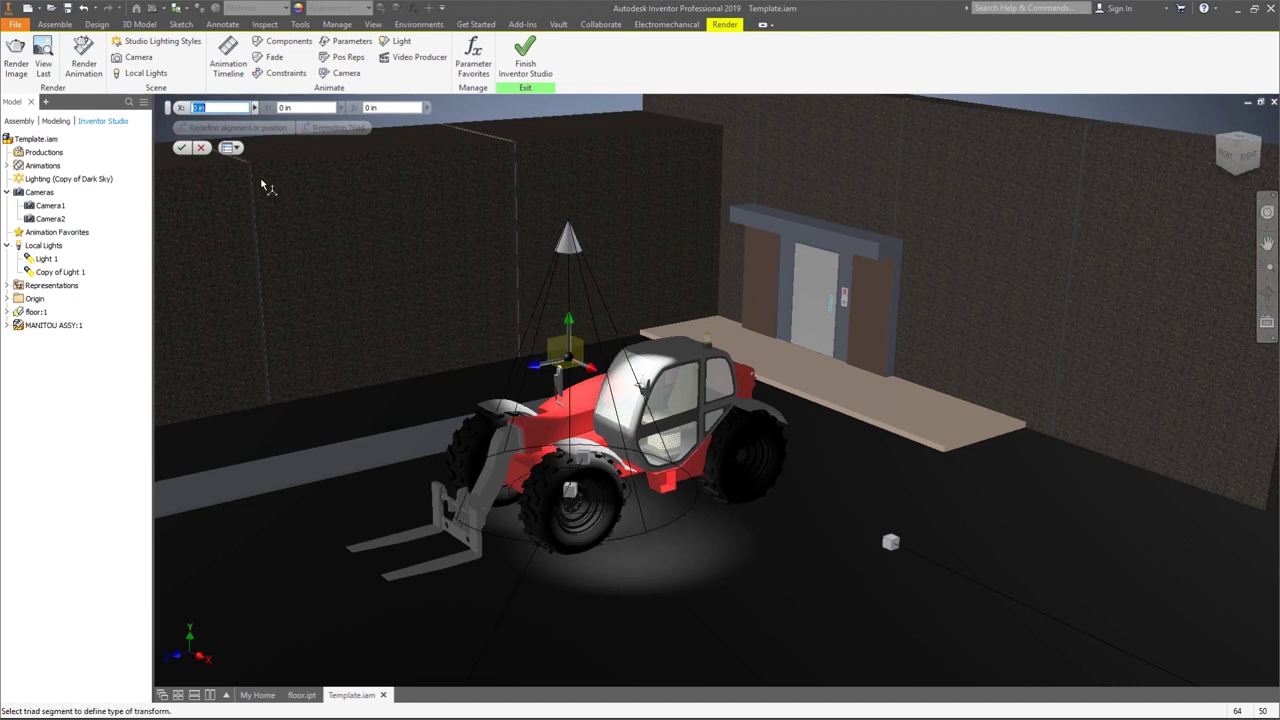
{"action": "left_click", "coordinate": [184, 148]}
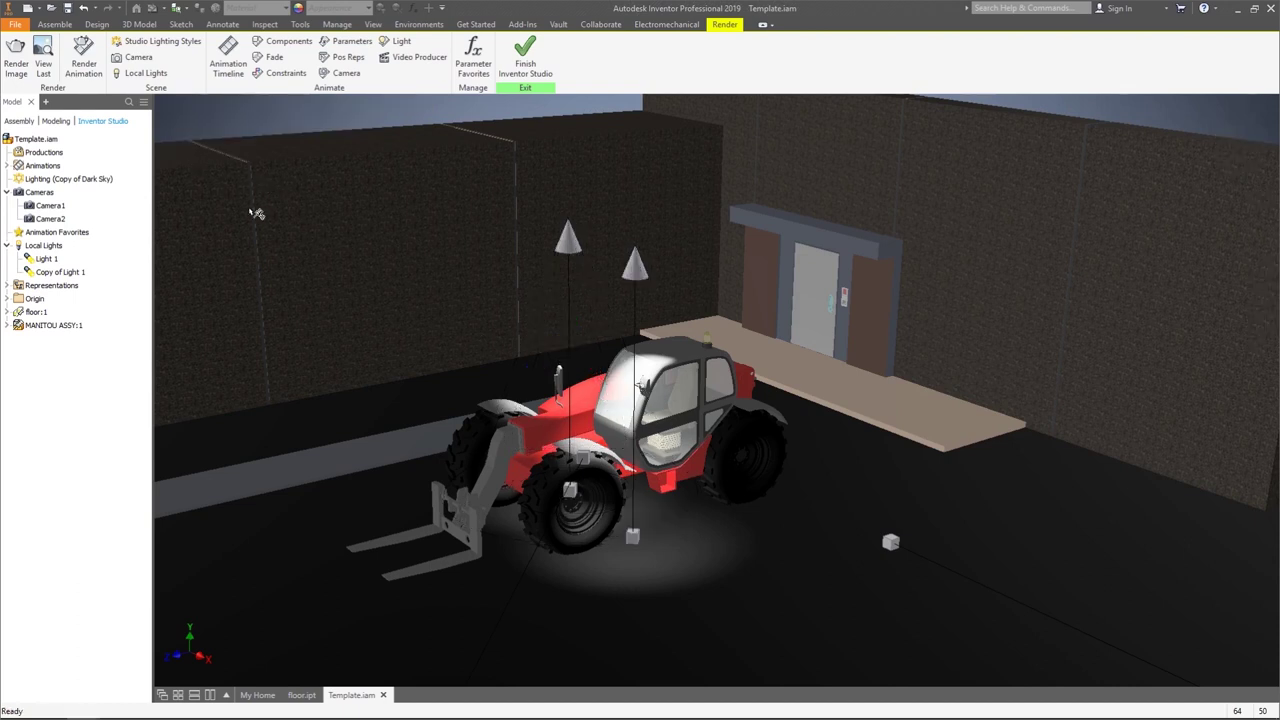
- Select both spot lights together, then copy and paste them as a second pair
{"action": "left_click", "coordinate": [50, 259]}
{"action": "key", "text": "Escape"}
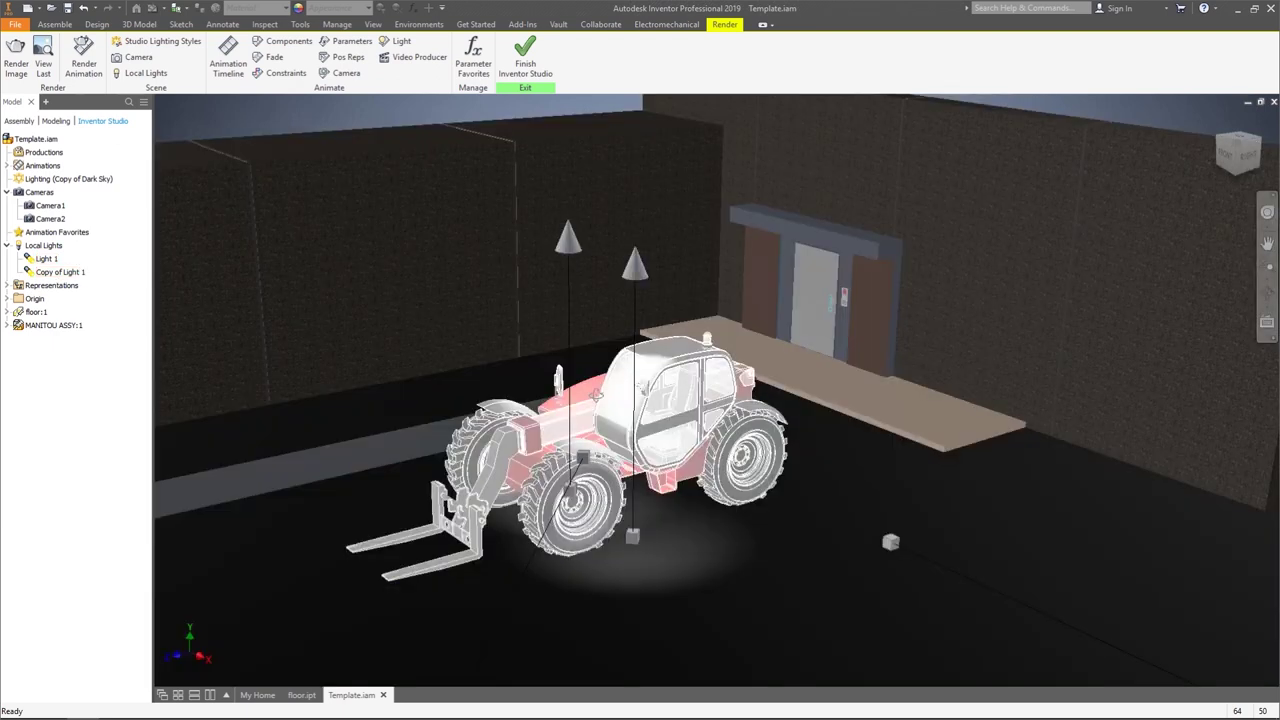
{"action": "middle_click_drag", "start_coordinate": [597, 395], "coordinate": [588, 251], "text": "shift"}
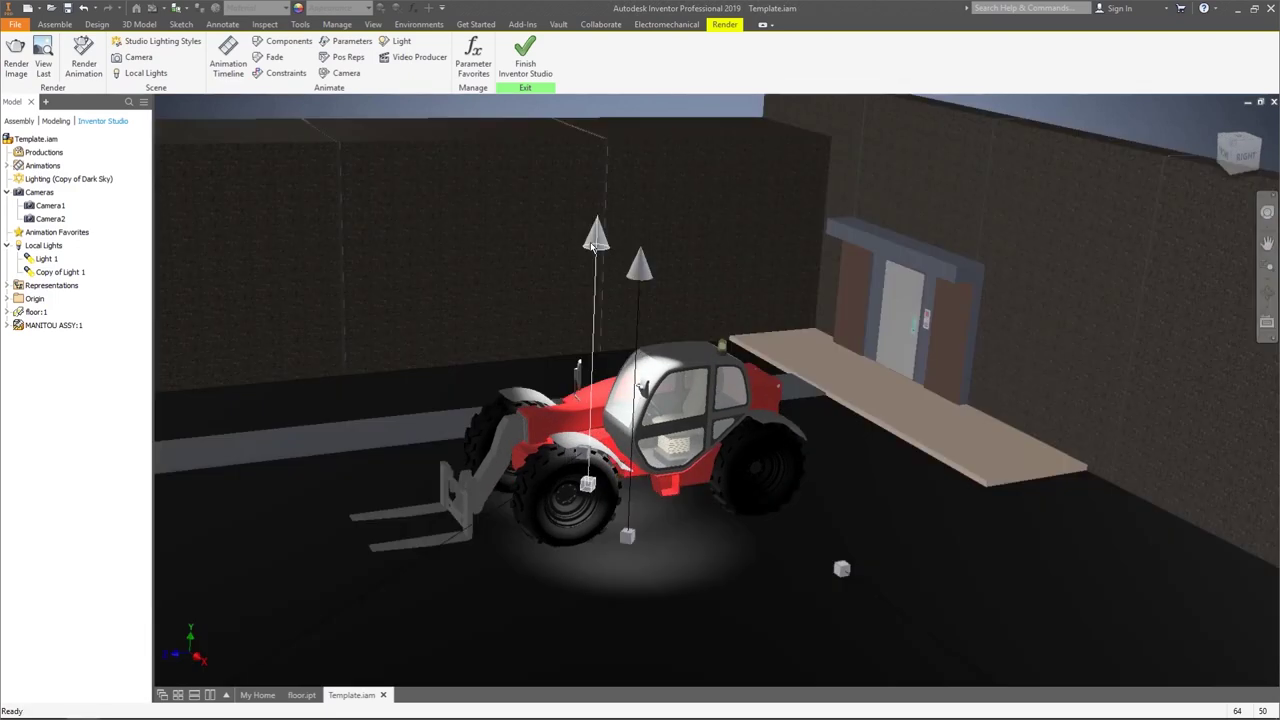
{"action": "left_click", "coordinate": [597, 240]}
{"action": "left_click", "coordinate": [640, 266], "text": "ctrl"}
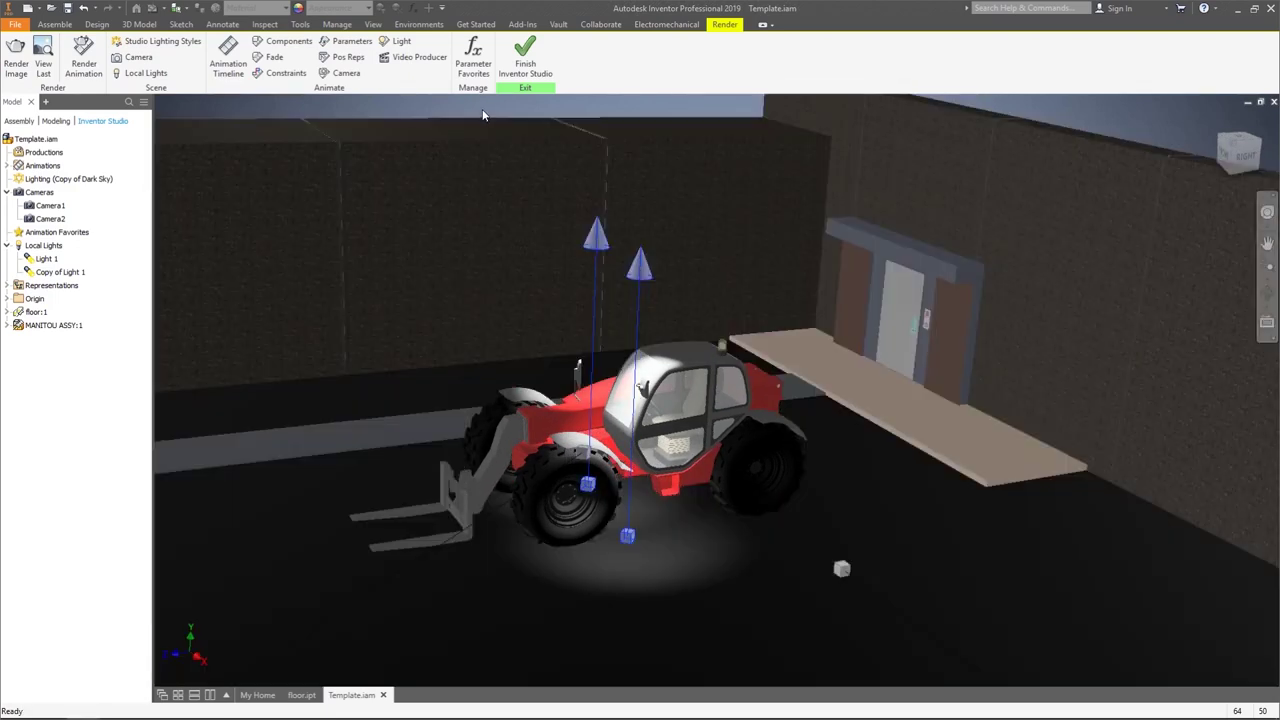
{"action": "right_click", "coordinate": [483, 115]}
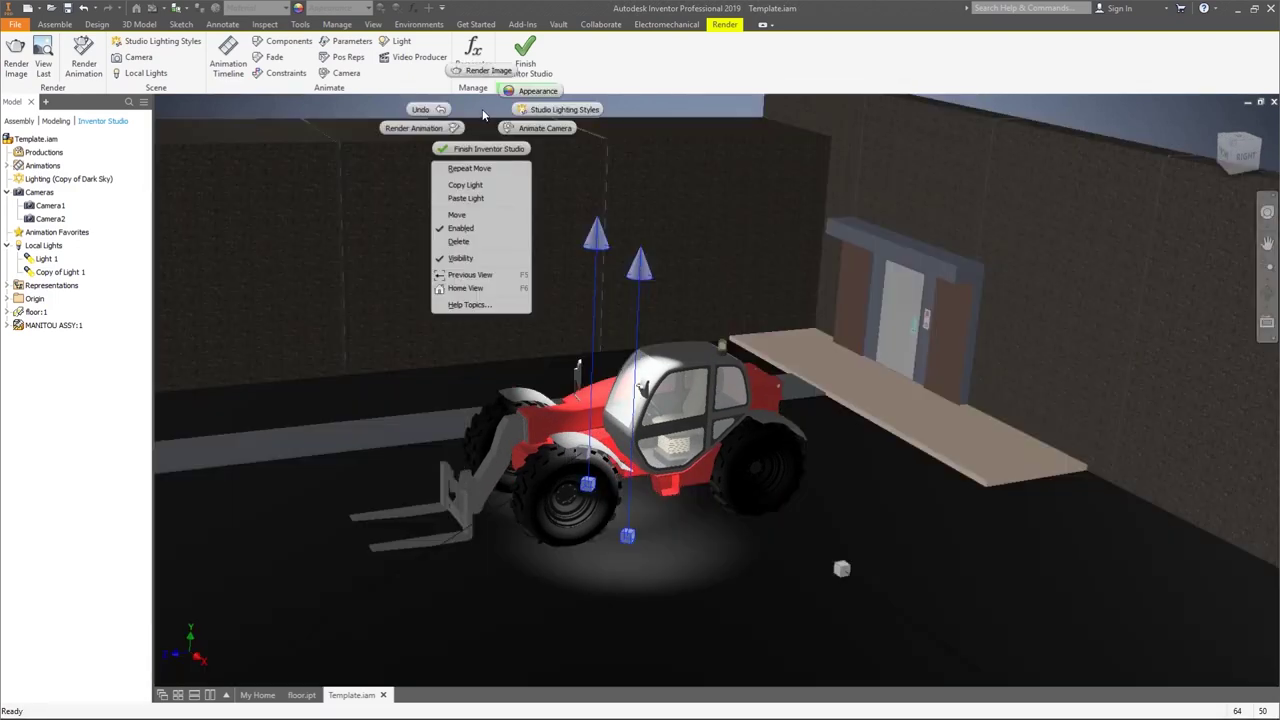
{"action": "left_click", "coordinate": [478, 186]}
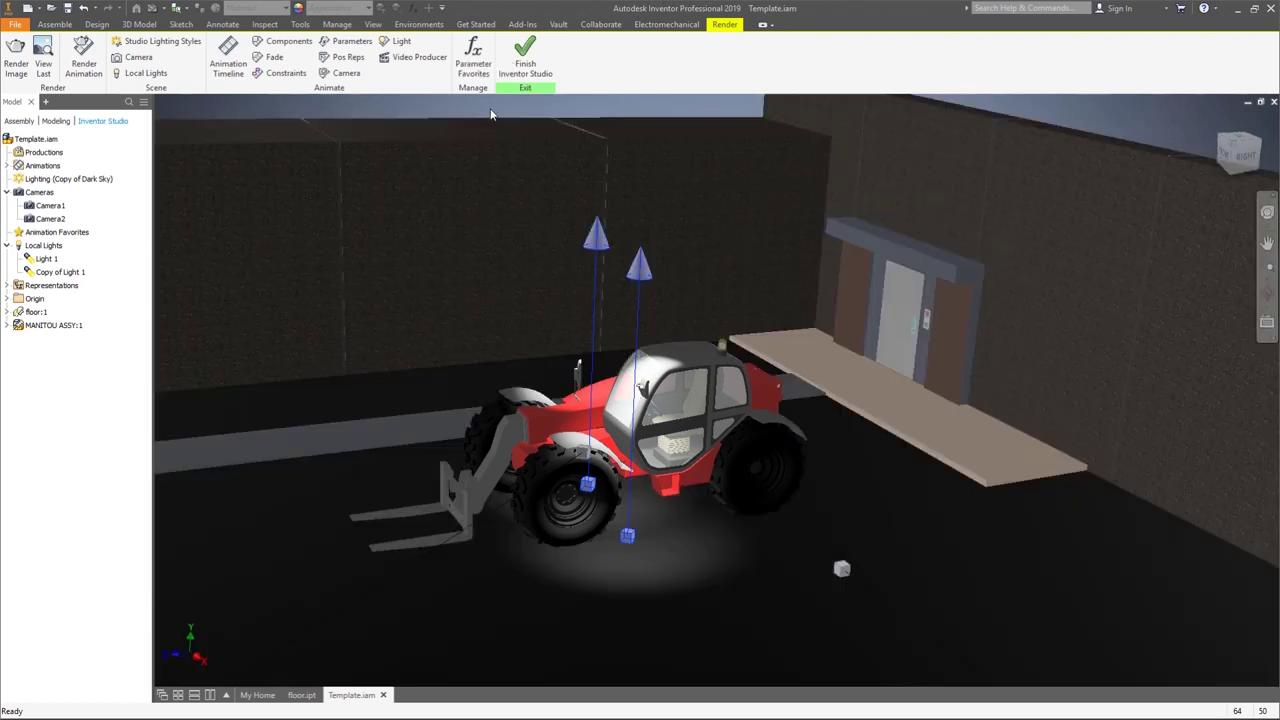
{"action": "right_click", "coordinate": [491, 114]}
{"action": "left_click", "coordinate": [489, 199]}
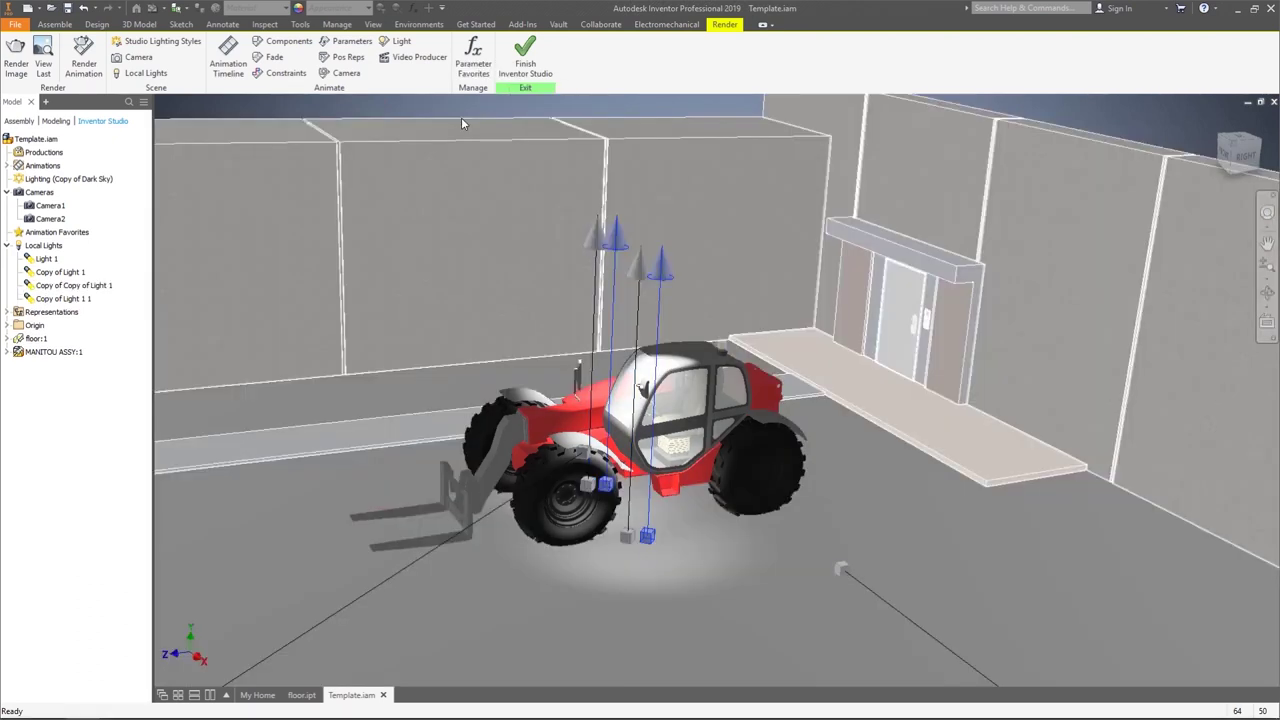
- Move the pasted pair of spot lights along the Z axis to the rear of the vehicle
{"action": "right_click", "coordinate": [456, 106]}
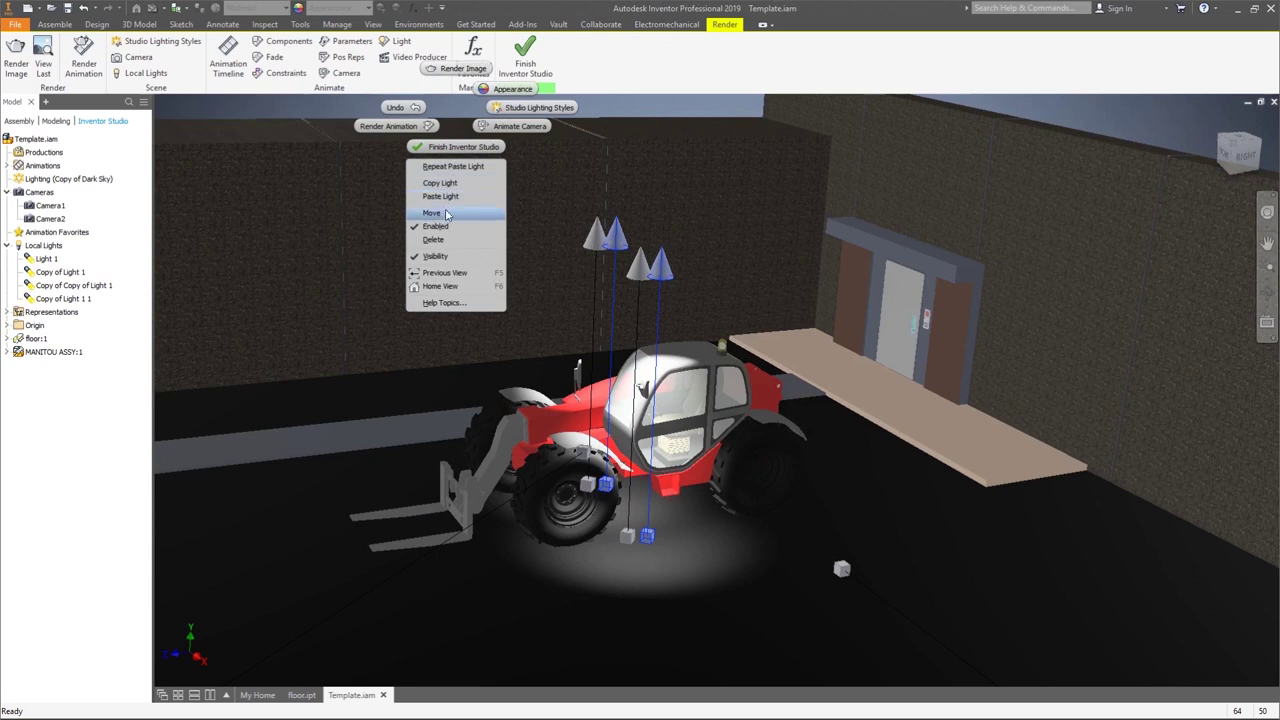
{"action": "left_click", "coordinate": [448, 214]}
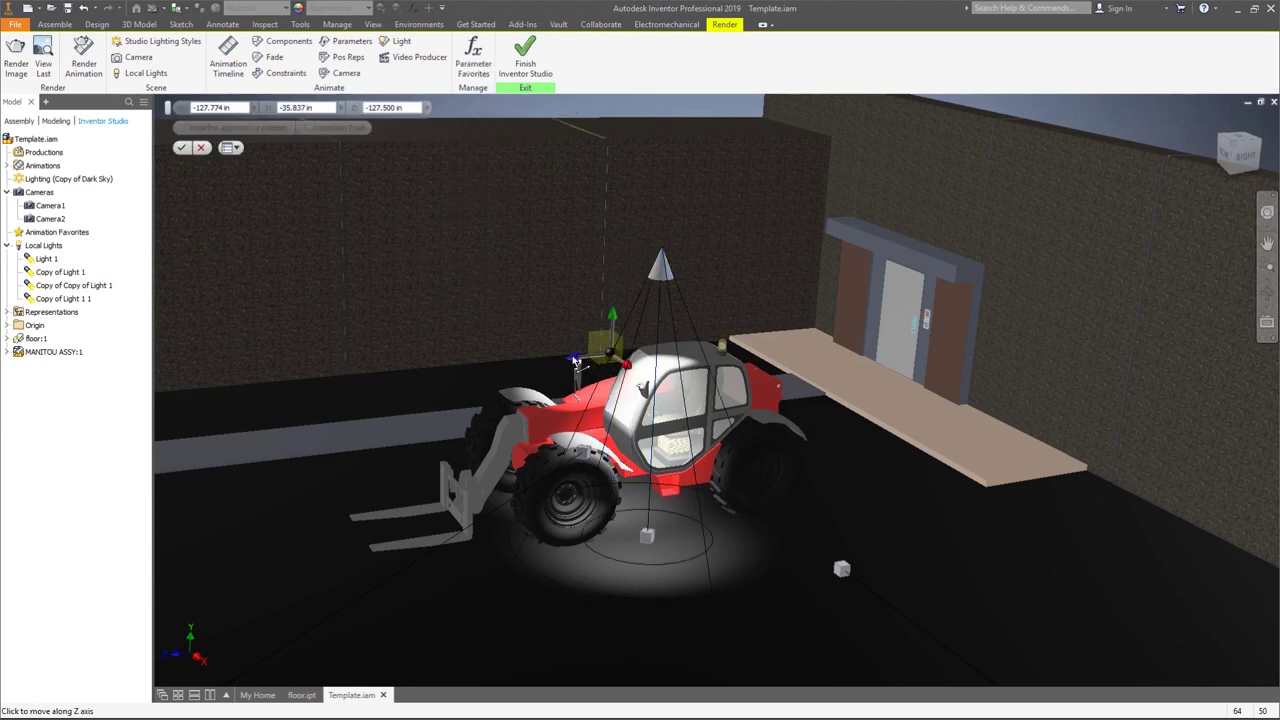
{"action": "left_click_drag", "start_coordinate": [576, 362], "coordinate": [700, 365]}
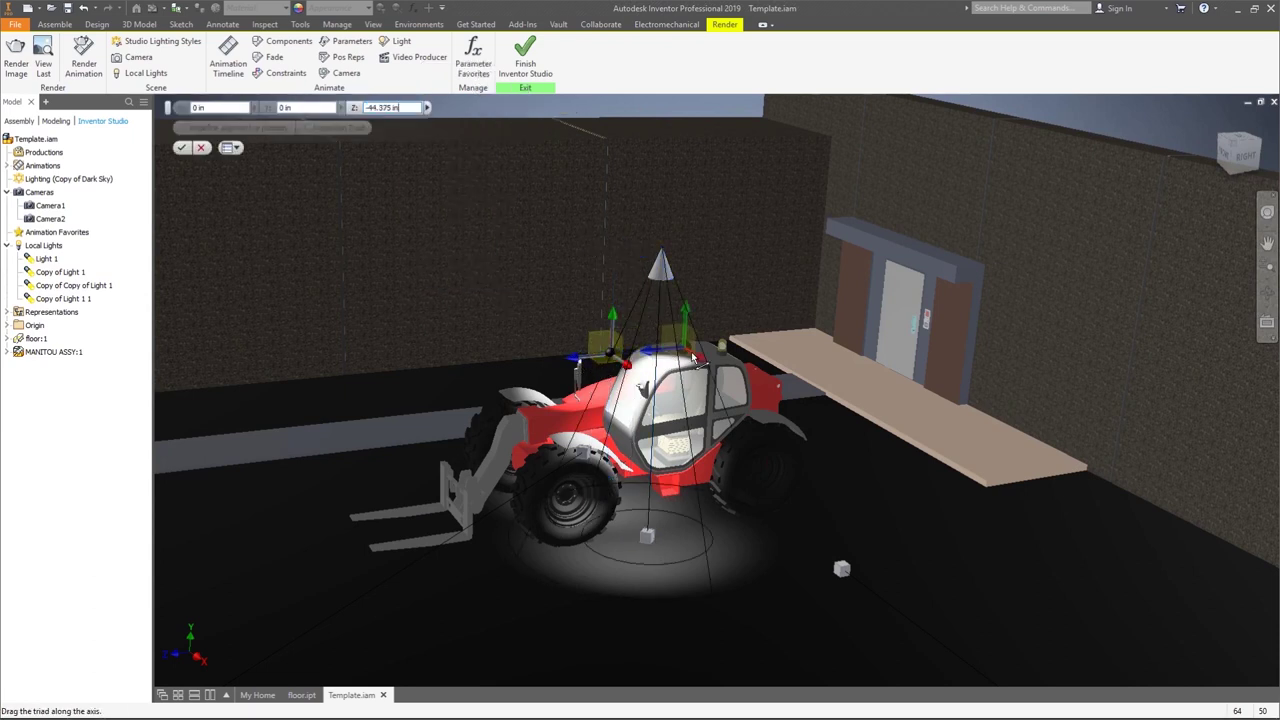
{"action": "left_click_drag", "start_coordinate": [648, 352], "coordinate": [658, 358]}
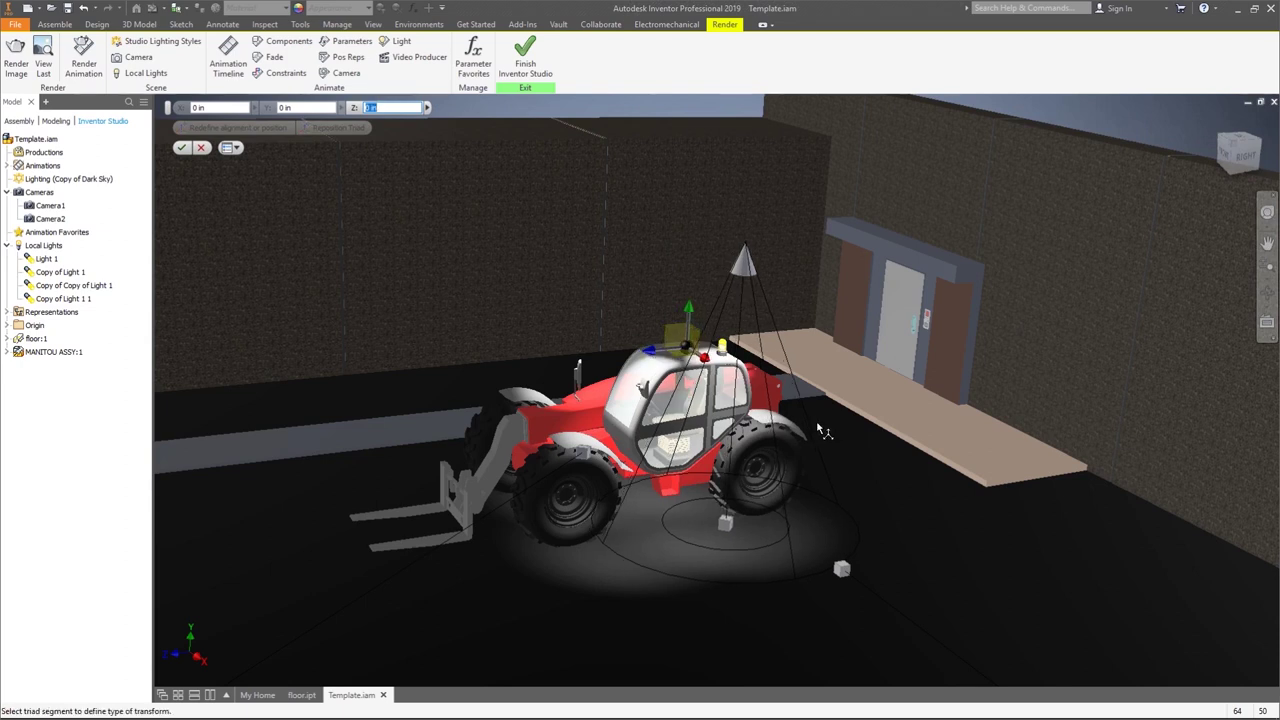
{"action": "left_click", "coordinate": [181, 147]}
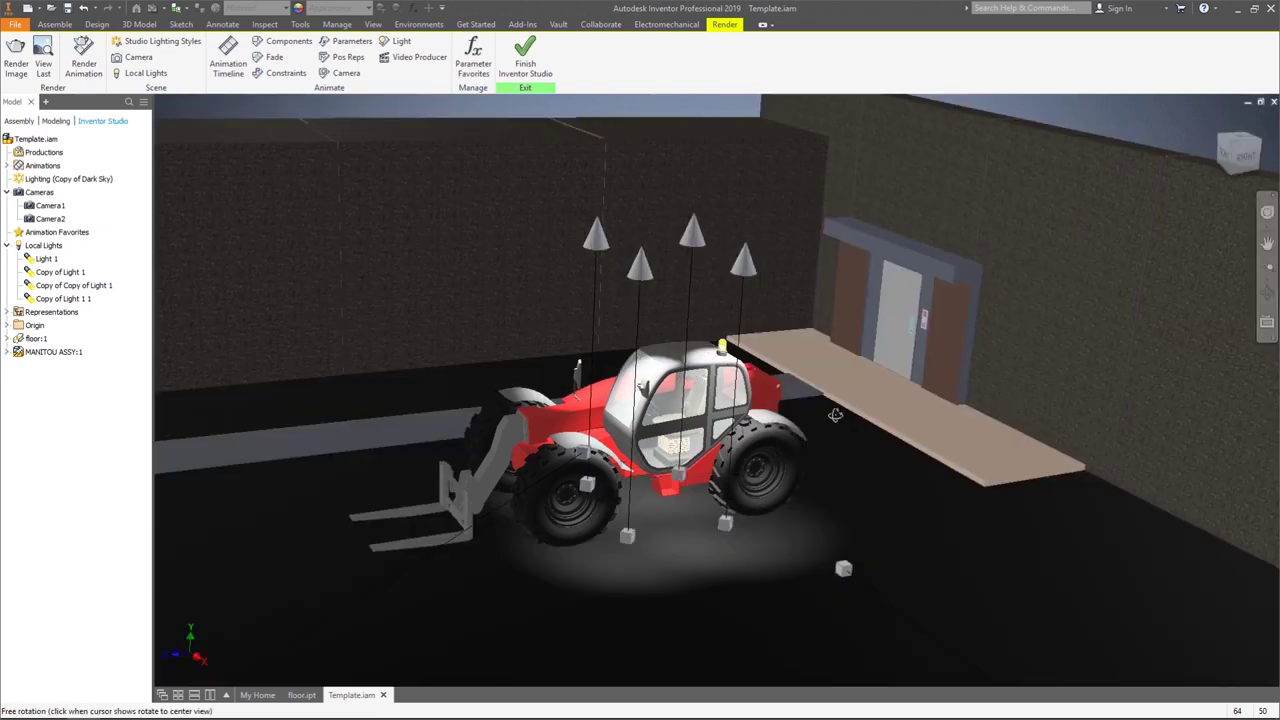
- Edit the far-side rear spot light and move its target across to the floor on the vehicle's near side
{"action": "mouse_move", "coordinate": [835, 415]}
{"action": "left_mouse_down"}
{"action": "mouse_move", "coordinate": [840, 500]}
{"action": "mouse_move", "coordinate": [846, 420]}
{"action": "mouse_move", "coordinate": [826, 430]}
{"action": "mouse_move", "coordinate": [833, 440]}
{"action": "left_mouse_up"}
{"action": "key", "text": "Escape"}
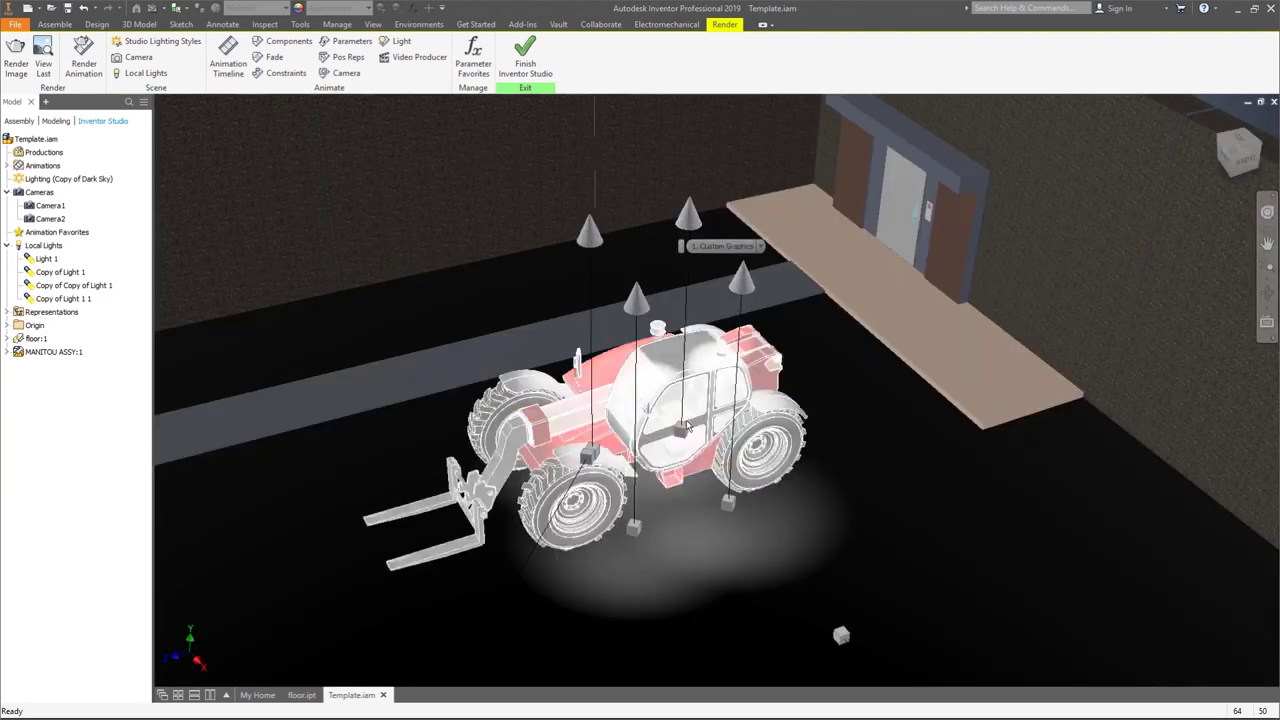
{"action": "right_click", "coordinate": [684, 432]}
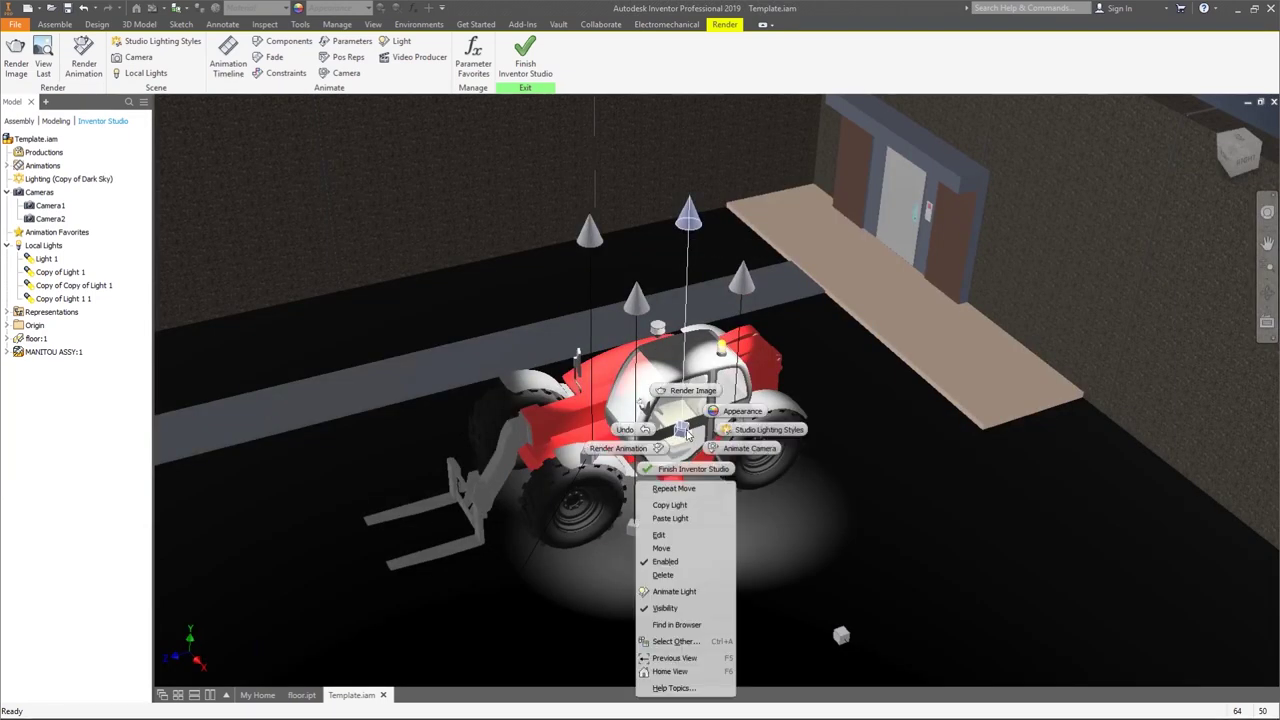
{"action": "left_click", "coordinate": [674, 544]}
{"action": "middle_click_drag", "start_coordinate": [723, 492], "coordinate": [676, 449], "text": "shift"}
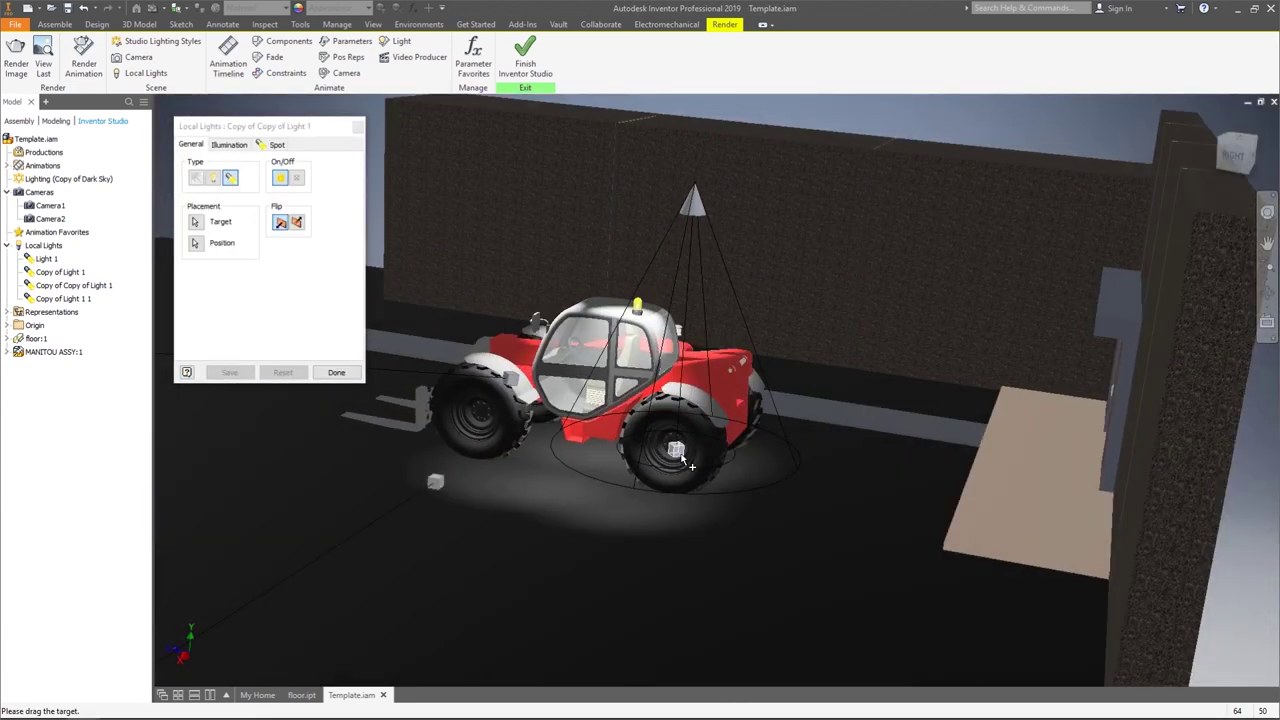
{"action": "left_click", "coordinate": [679, 458]}
{"action": "left_click_drag", "start_coordinate": [669, 468], "coordinate": [526, 487]}
{"action": "middle_click_drag", "start_coordinate": [693, 528], "coordinate": [722, 522], "text": "shift"}
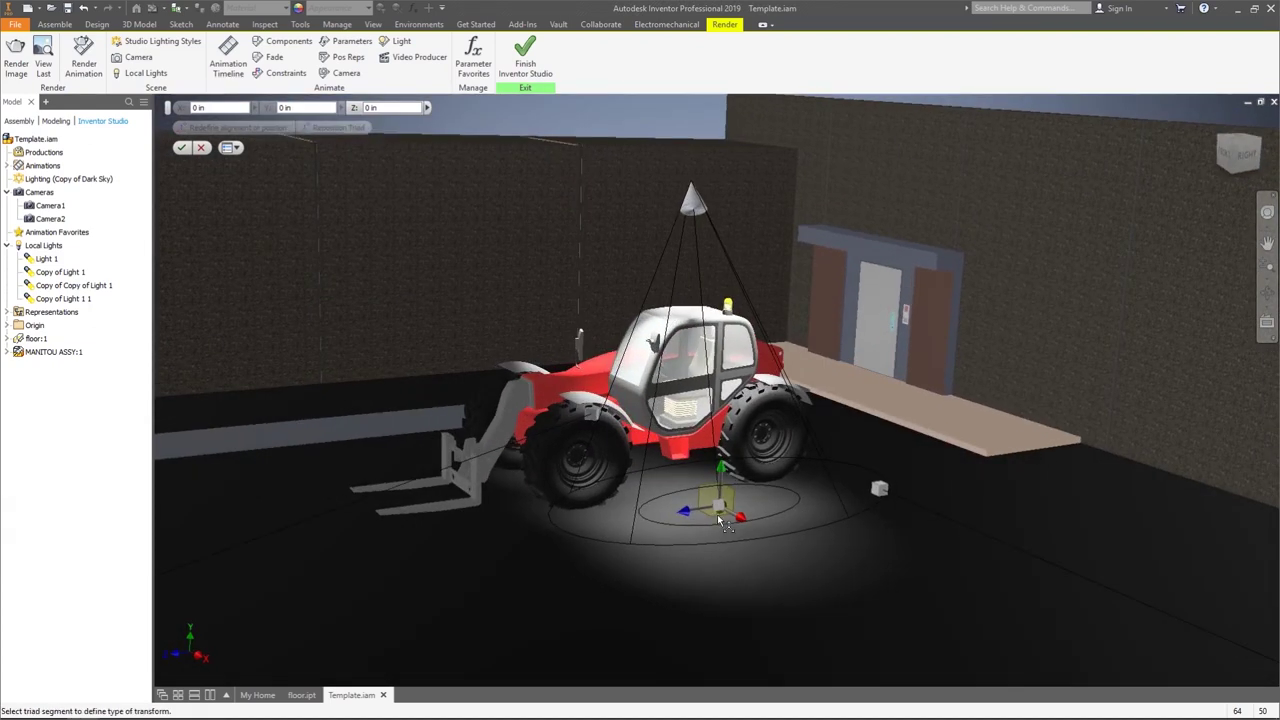
{"action": "left_click", "coordinate": [182, 148]}
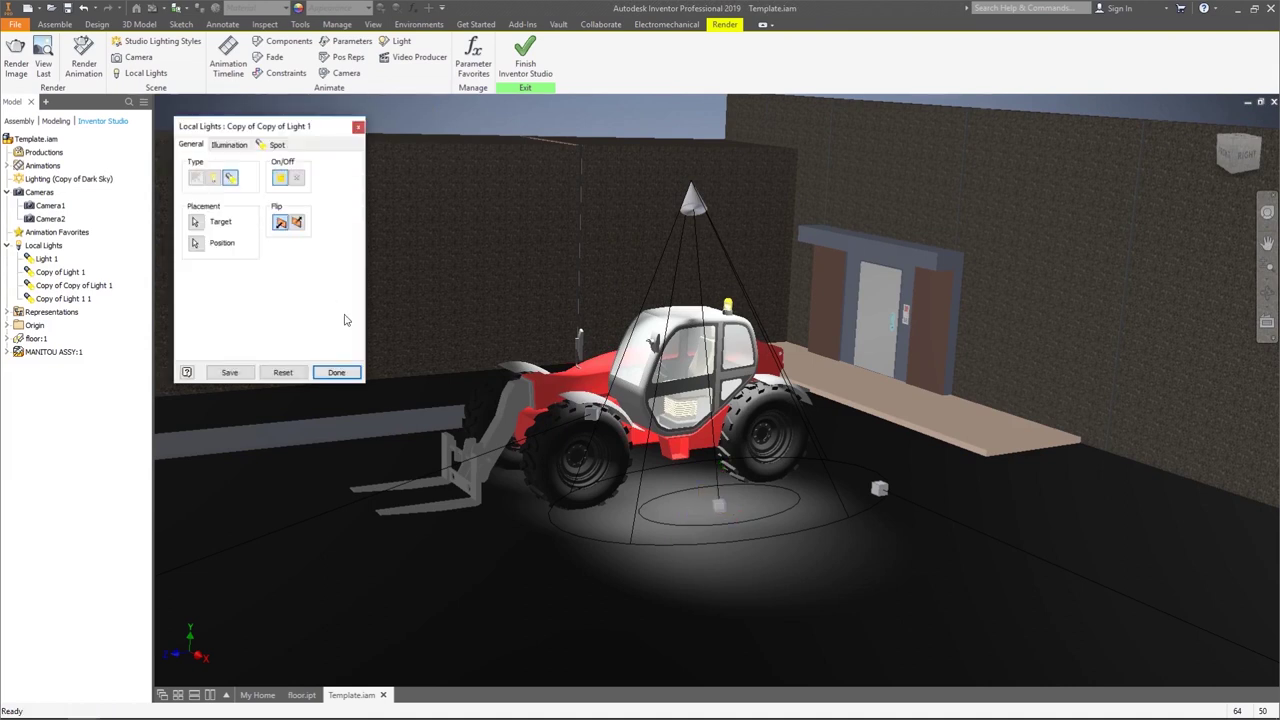
{"action": "left_click", "coordinate": [336, 372]}
- Move the whole angled rear spot light along the X axis, back toward the far side of the vehicle
{"action": "left_click", "coordinate": [700, 230]}
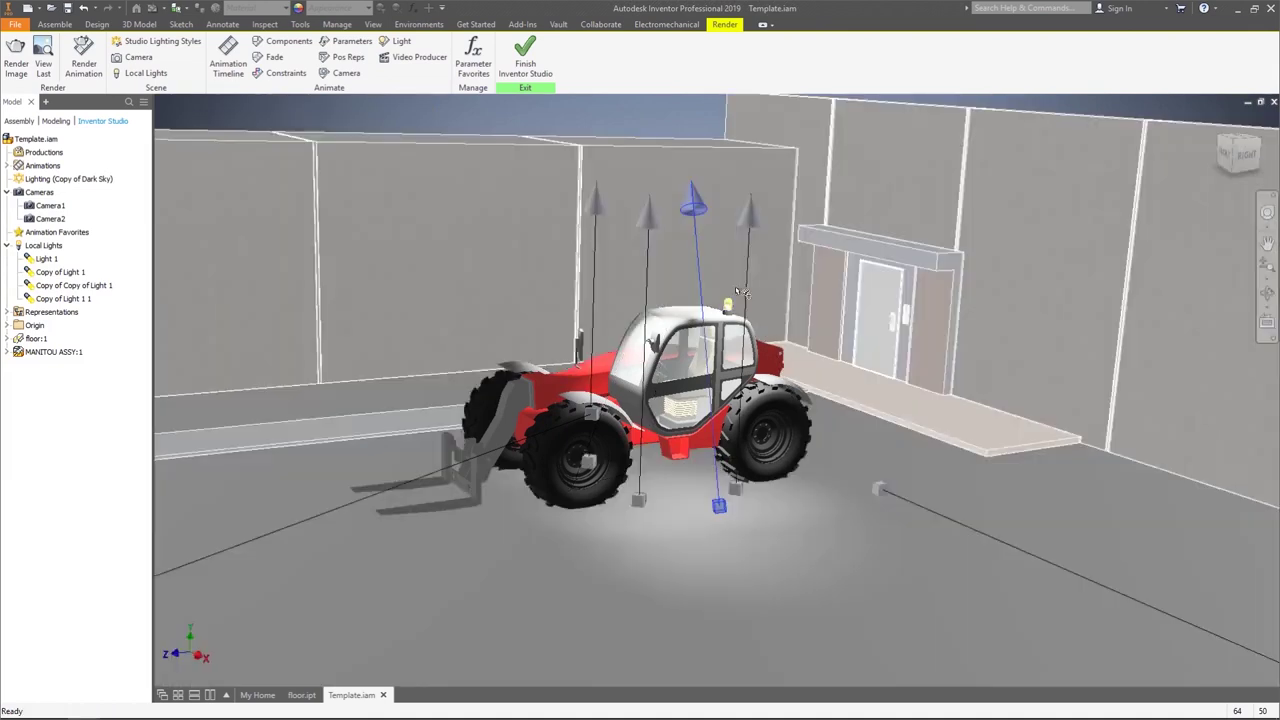
{"action": "middle_click_drag", "start_coordinate": [700, 250], "coordinate": [455, 243], "text": "shift"}
{"action": "right_click", "coordinate": [413, 238]}
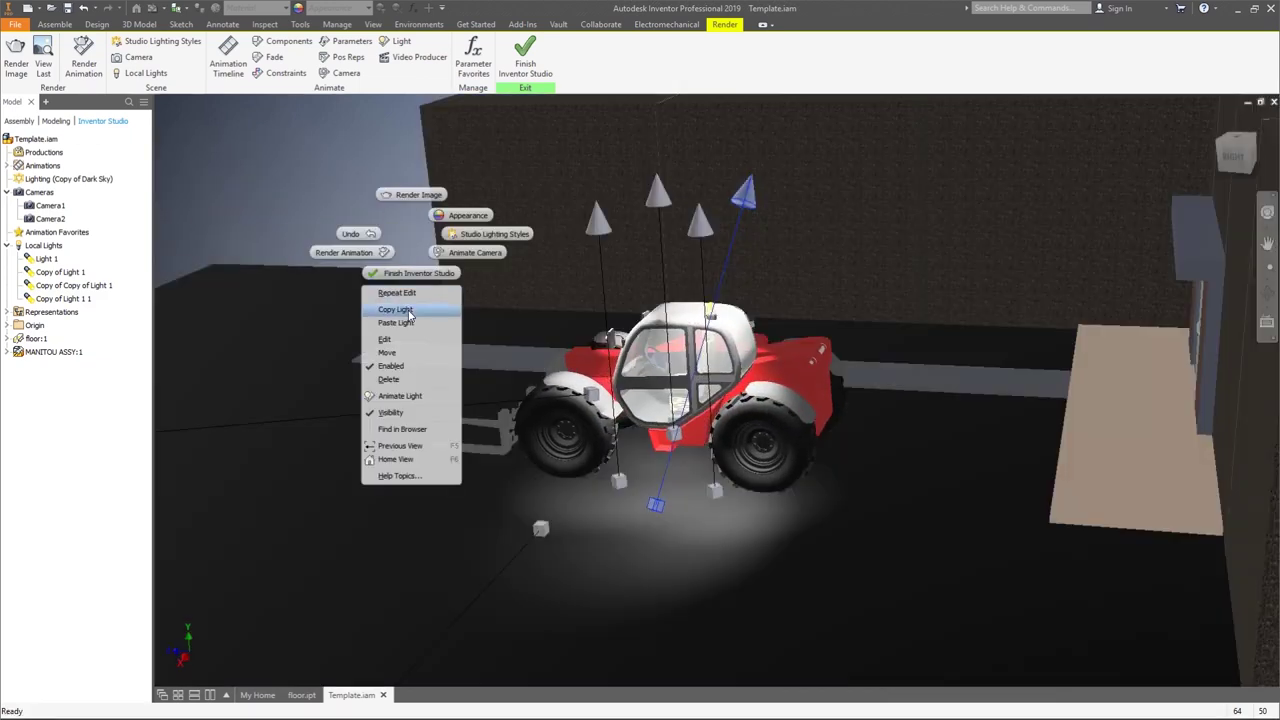
{"action": "left_click", "coordinate": [397, 354]}
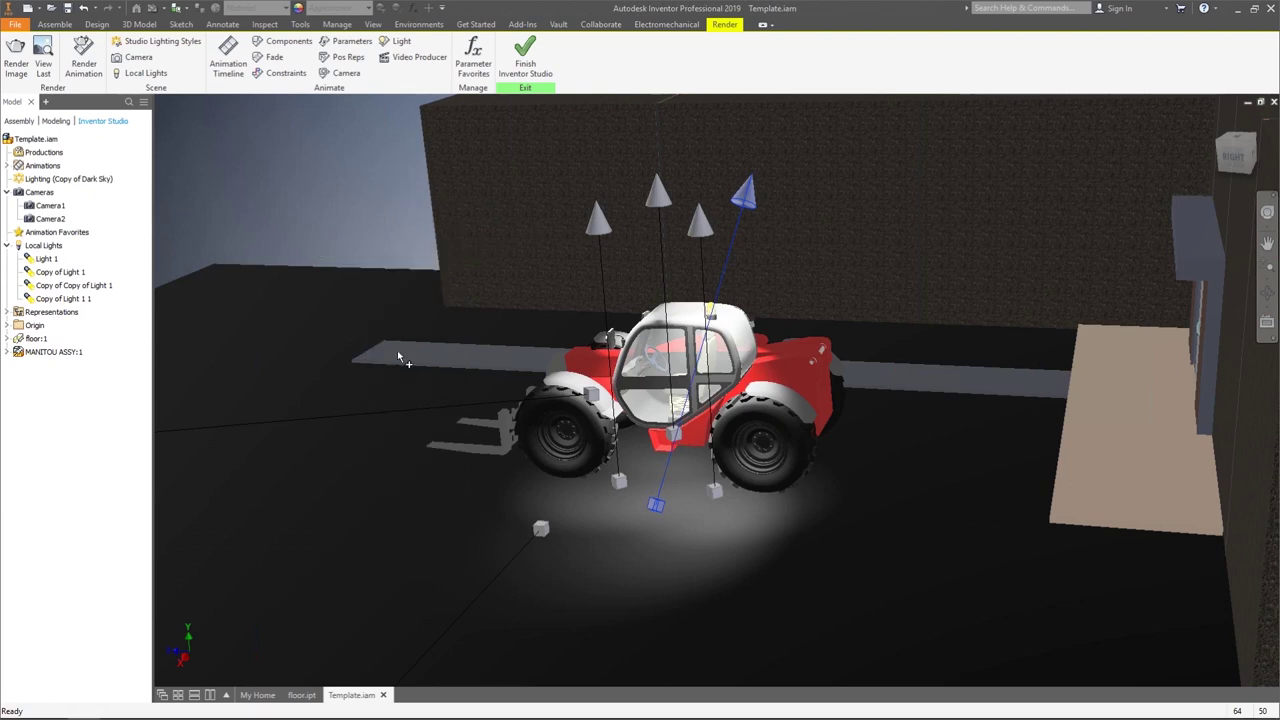
{"action": "middle_click_drag", "start_coordinate": [670, 440], "coordinate": [745, 368], "text": "shift"}
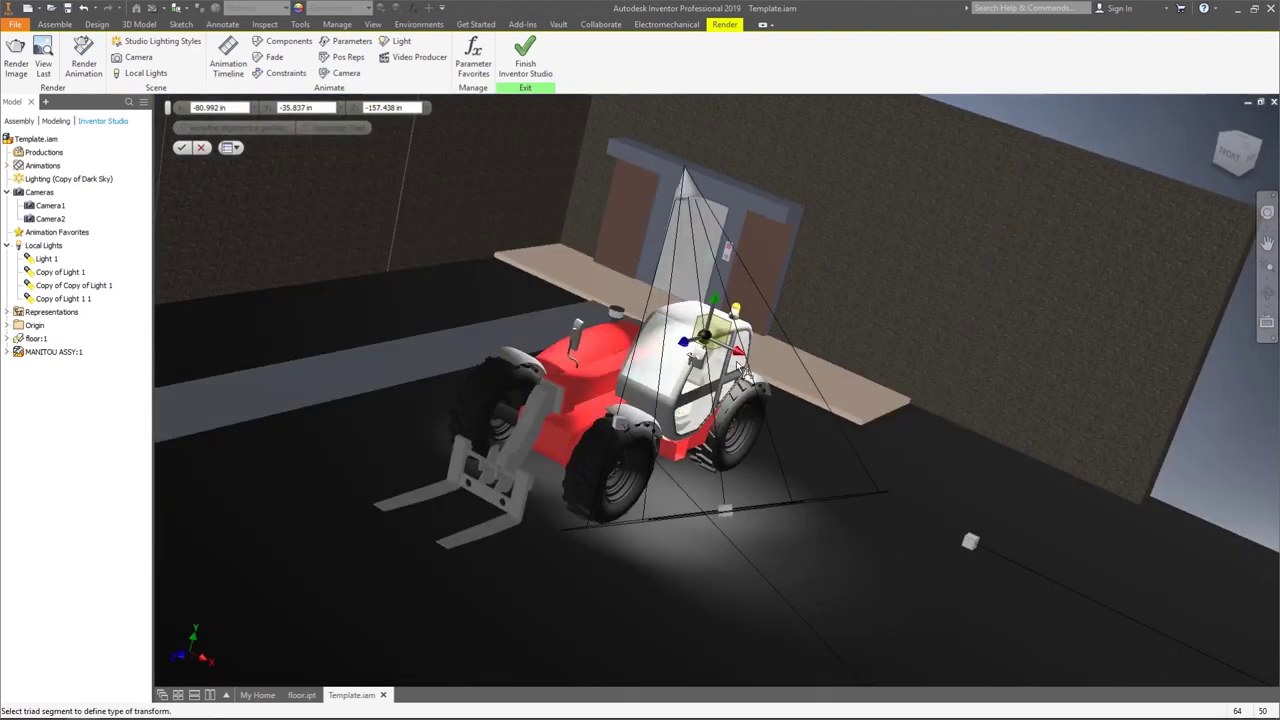
{"action": "left_click", "coordinate": [696, 342]}
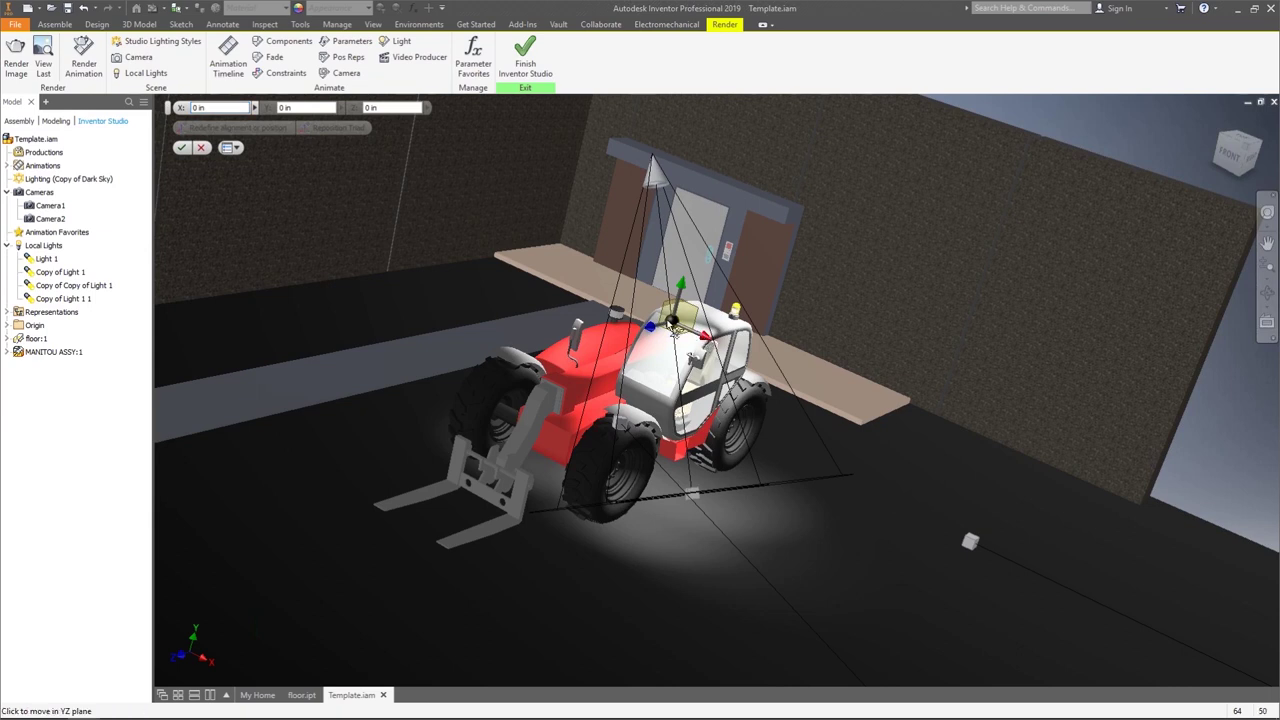
{"action": "left_click", "coordinate": [181, 149]}
- Examine the placement and illumination of the four spot lights around the vehicle from several angles
{"action": "middle_click_drag", "start_coordinate": [800, 450], "coordinate": [862, 310], "text": "shift"}
{"action": "scroll", "coordinate": [900, 340], "scroll_direction": "up", "scroll_amount": 5}
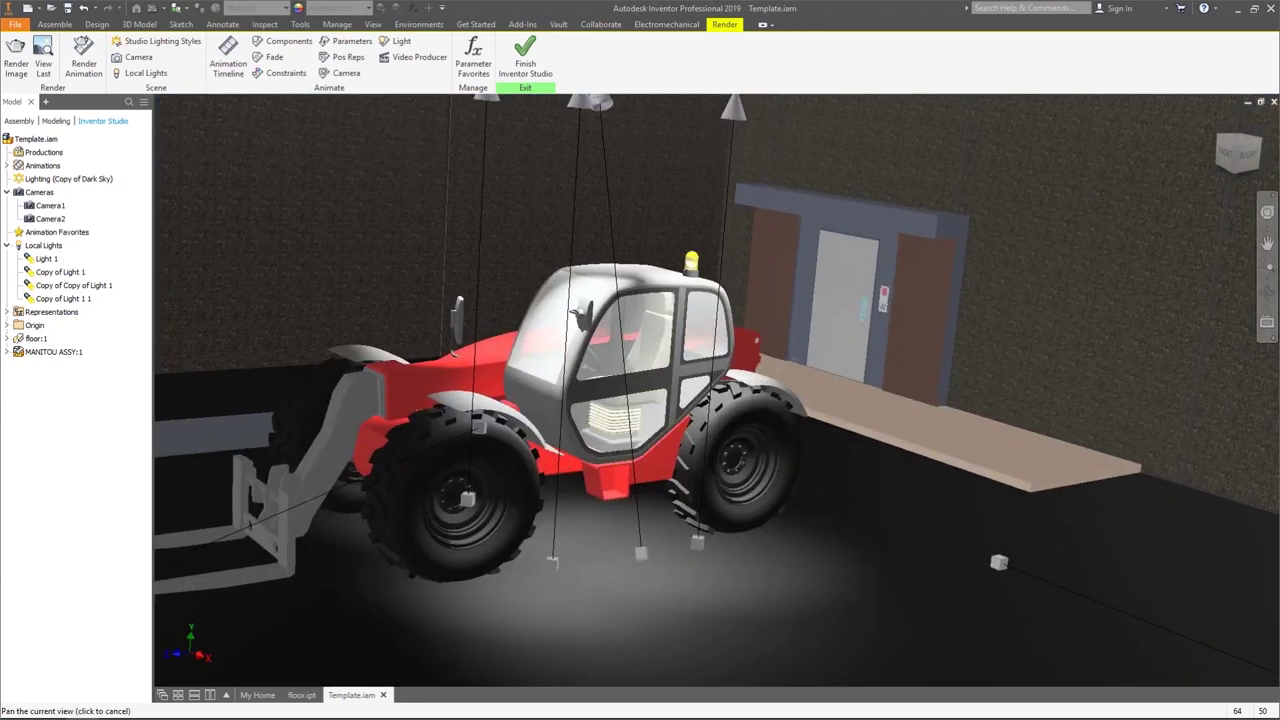
{"action": "scroll", "coordinate": [700, 400], "scroll_direction": "down", "scroll_amount": 5}
{"action": "scroll", "coordinate": [700, 400], "scroll_direction": "up", "scroll_amount": 5}
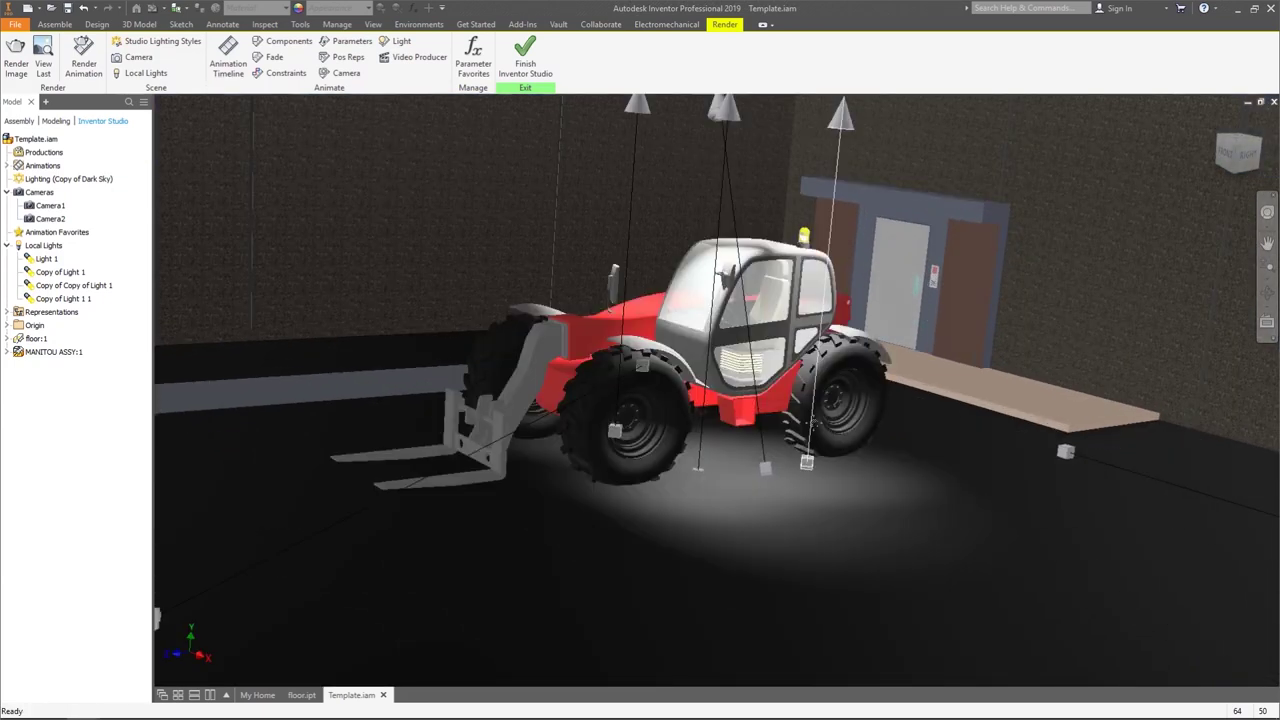
{"action": "middle_click_drag", "start_coordinate": [800, 420], "coordinate": [443, 257], "text": "shift"}
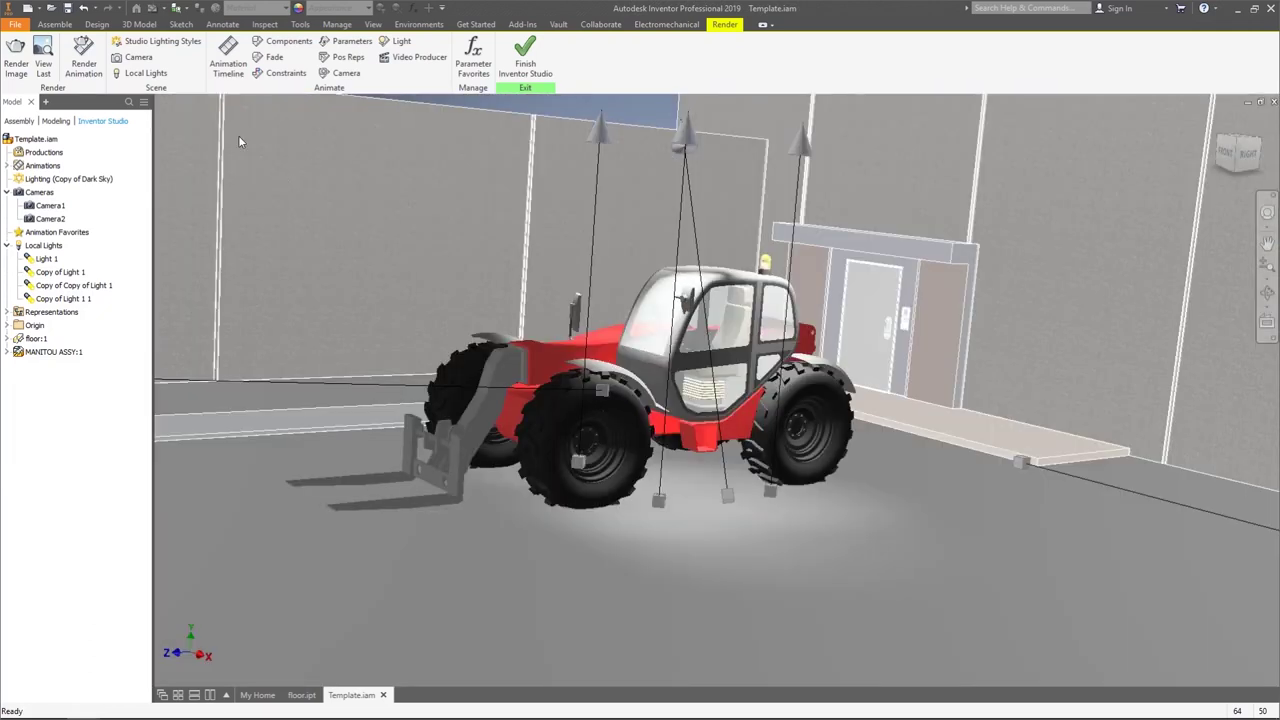
{"action": "left_click", "coordinate": [150, 74]}
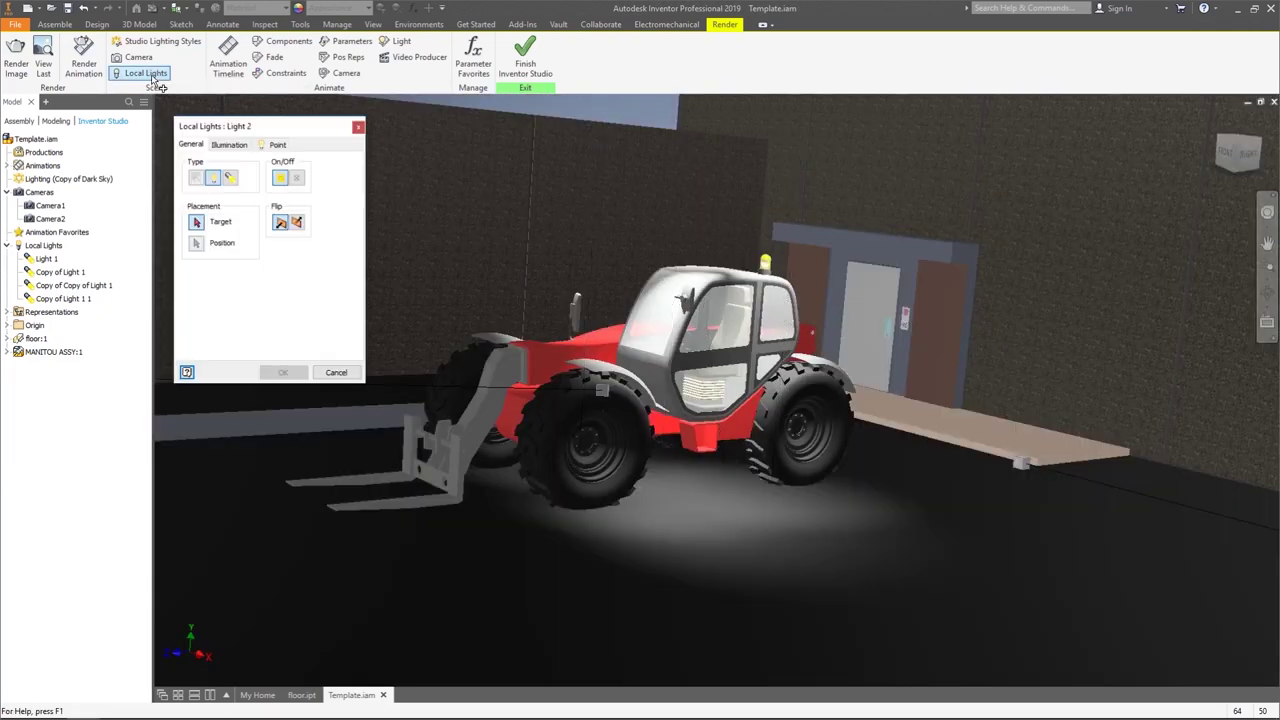
{"action": "key", "text": "Escape"}
{"action": "scroll", "coordinate": [615, 310], "scroll_direction": "down", "scroll_amount": 3}
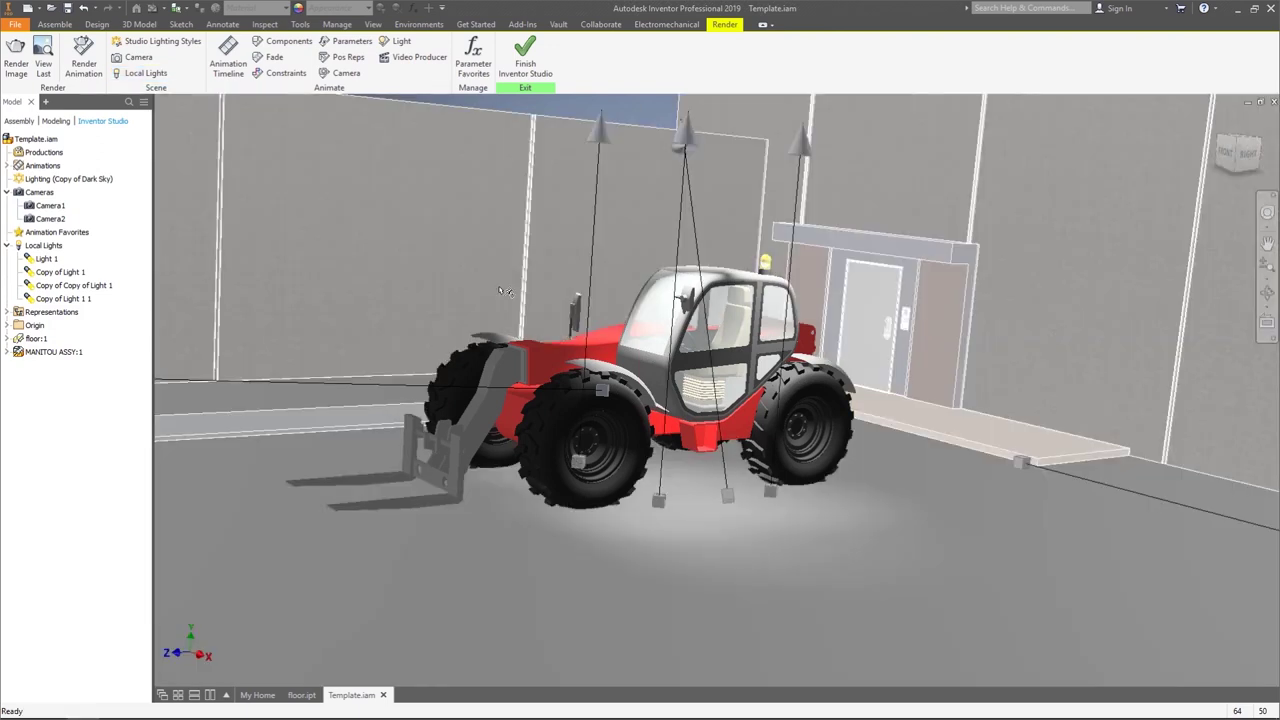
{"action": "scroll", "coordinate": [615, 310], "scroll_direction": "up", "scroll_amount": 3}
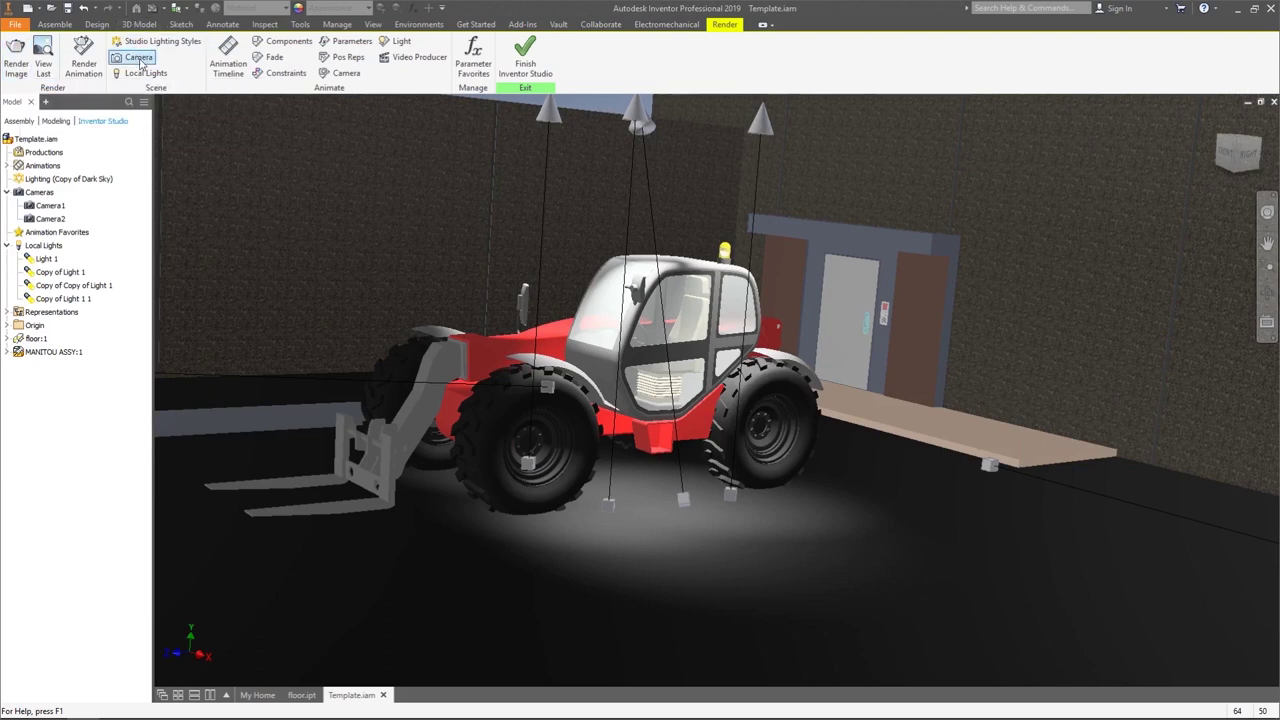
- Set up an image render at 1920 x 1080 using Camera1
{"action": "left_click", "coordinate": [20, 65]}
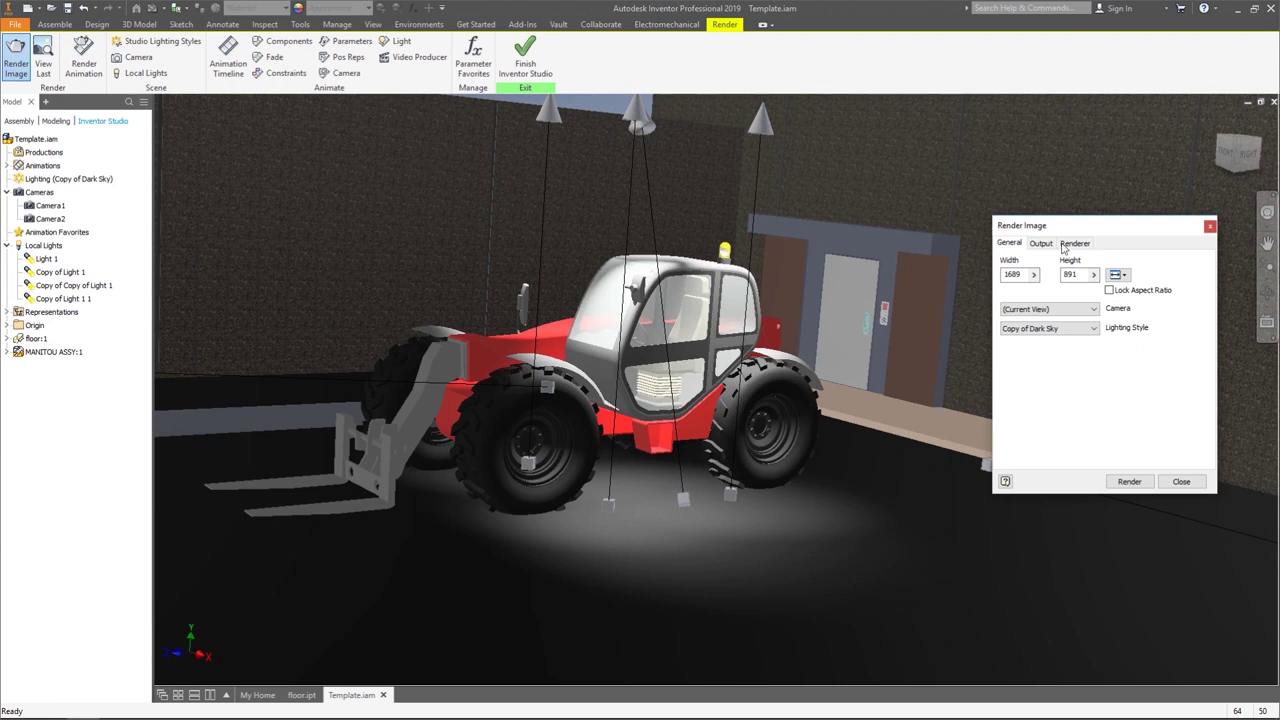
{"action": "left_click_drag", "start_coordinate": [1064, 229], "coordinate": [848, 208]}
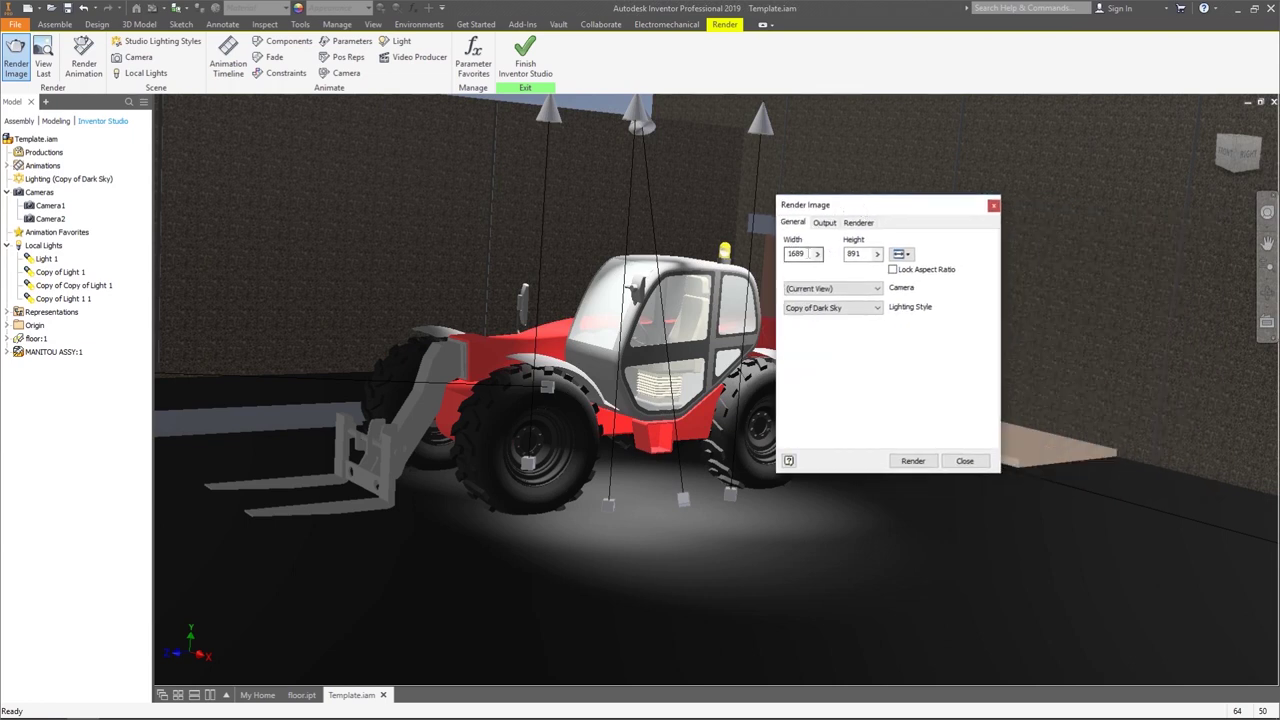
{"action": "left_click", "coordinate": [902, 255]}
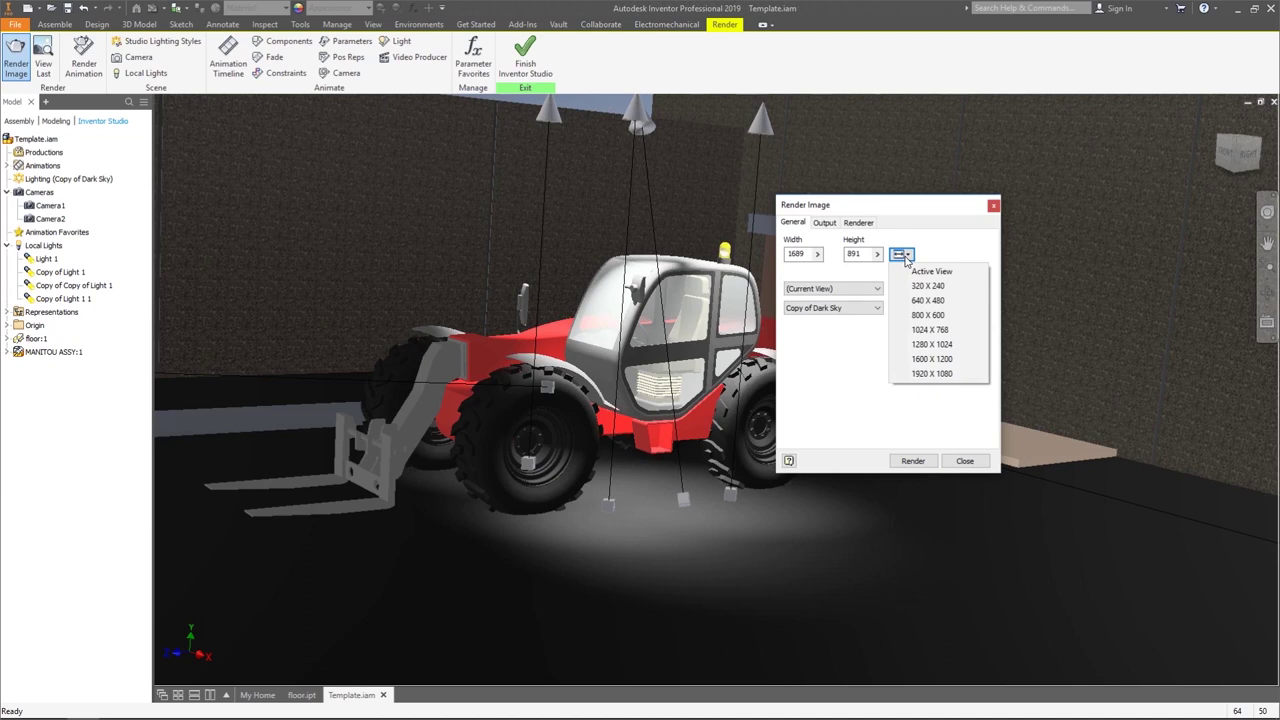
{"action": "left_click", "coordinate": [932, 373]}
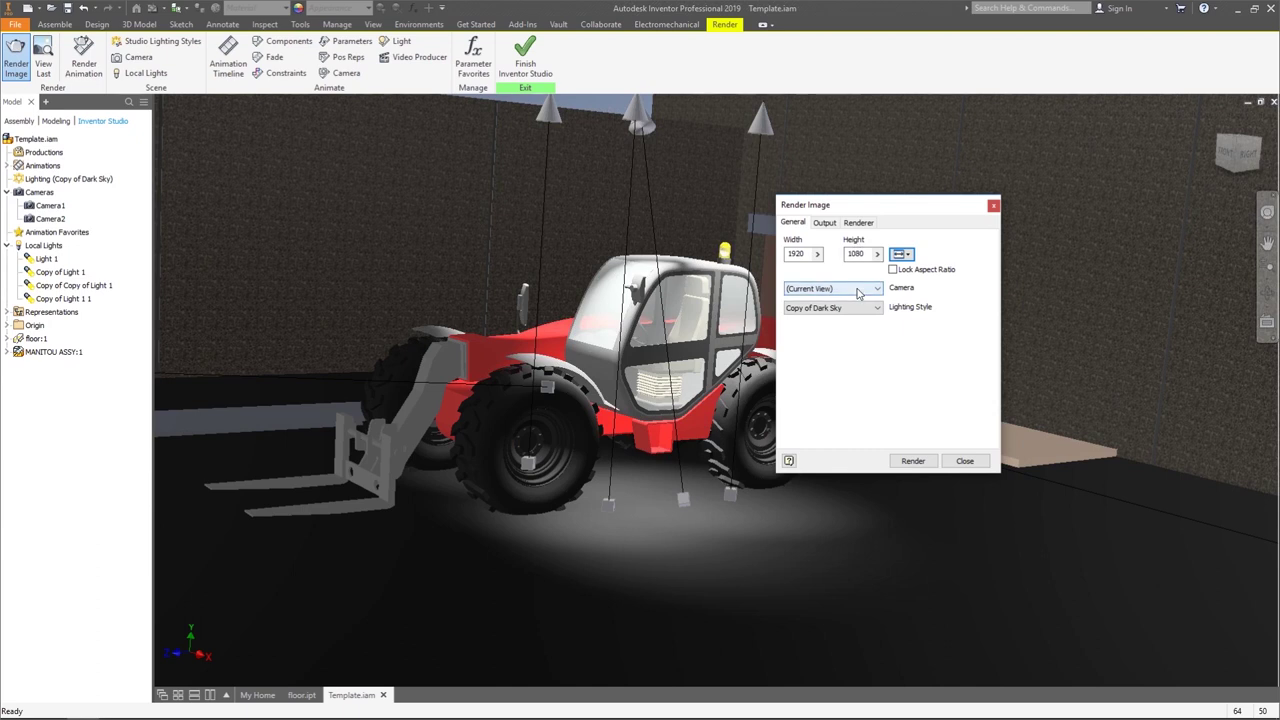
{"action": "scroll", "coordinate": [539, 460], "scroll_direction": "down", "scroll_amount": 5}
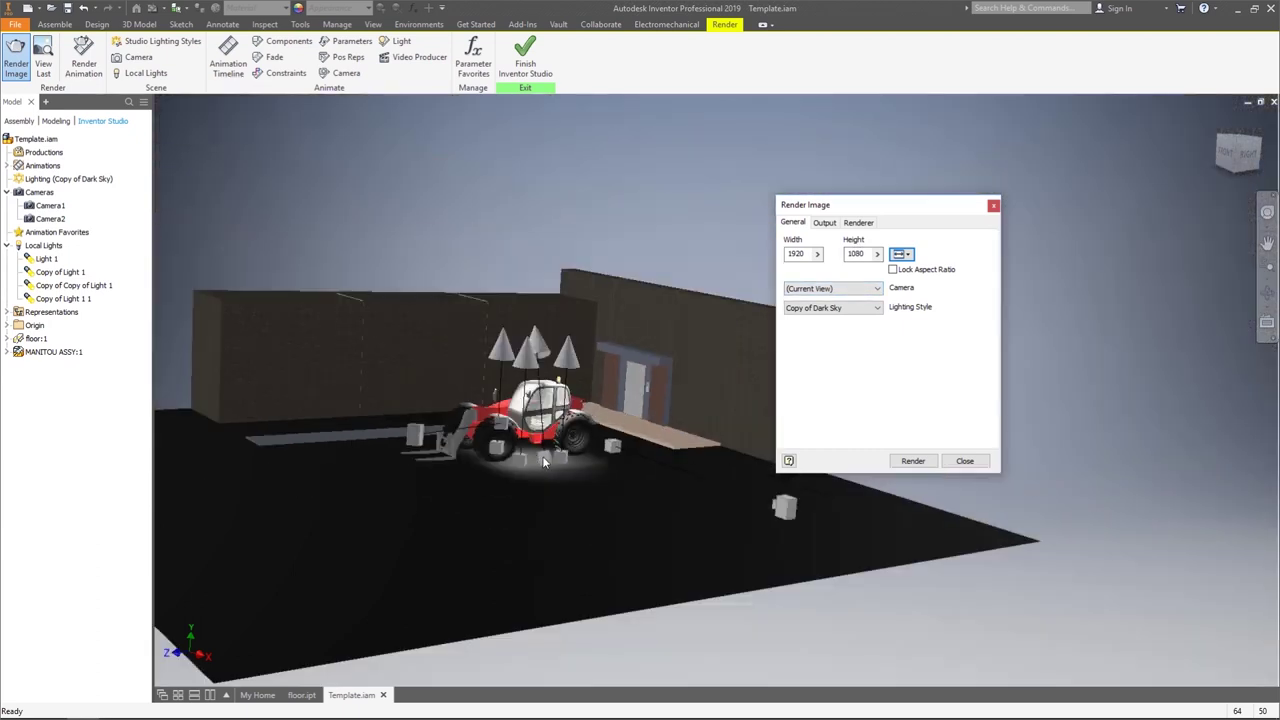
{"action": "left_click", "coordinate": [842, 289]}
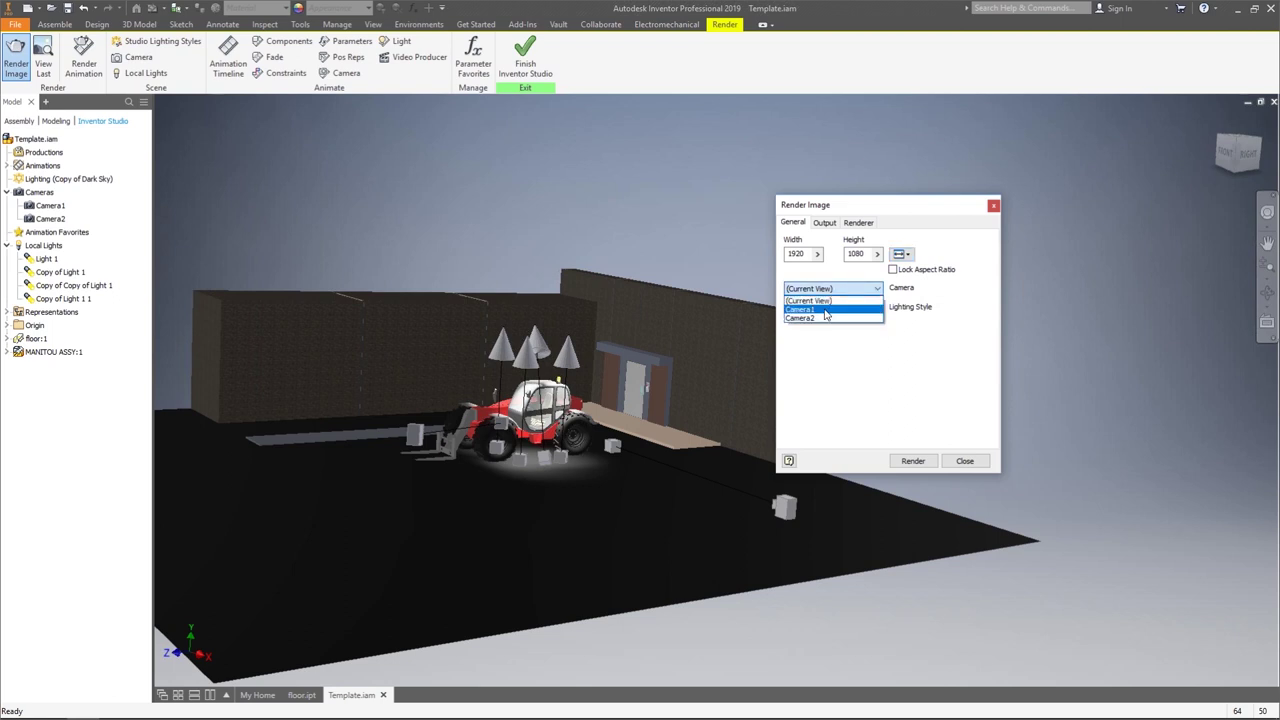
{"action": "left_click", "coordinate": [826, 311]}
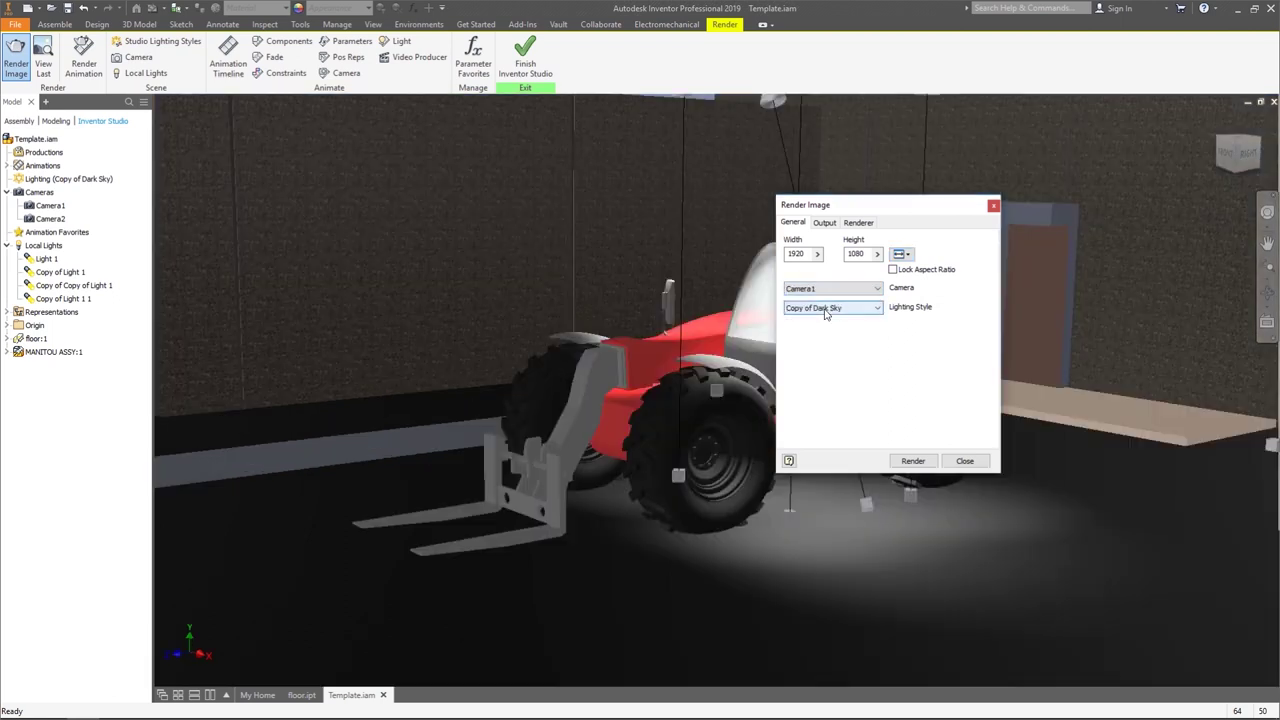
{"action": "left_click_drag", "start_coordinate": [887, 212], "coordinate": [306, 151]}
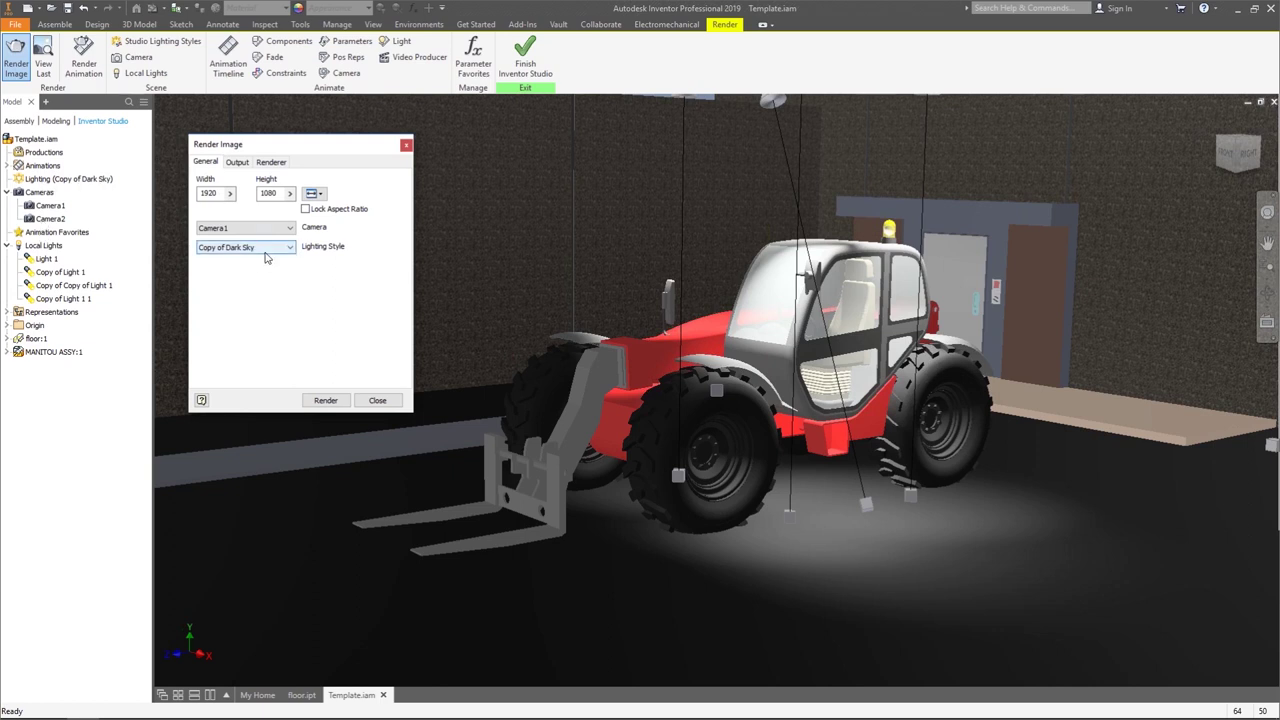
{"action": "left_click", "coordinate": [238, 162]}
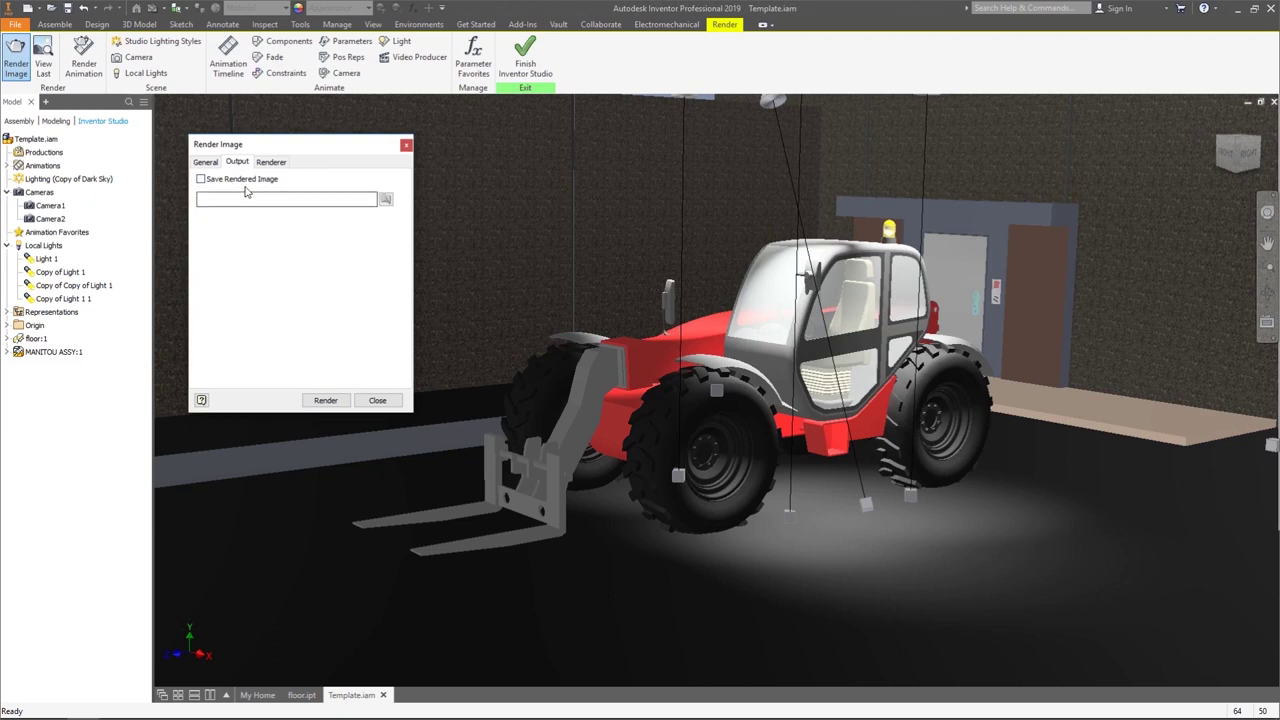
{"action": "left_click", "coordinate": [201, 181]}
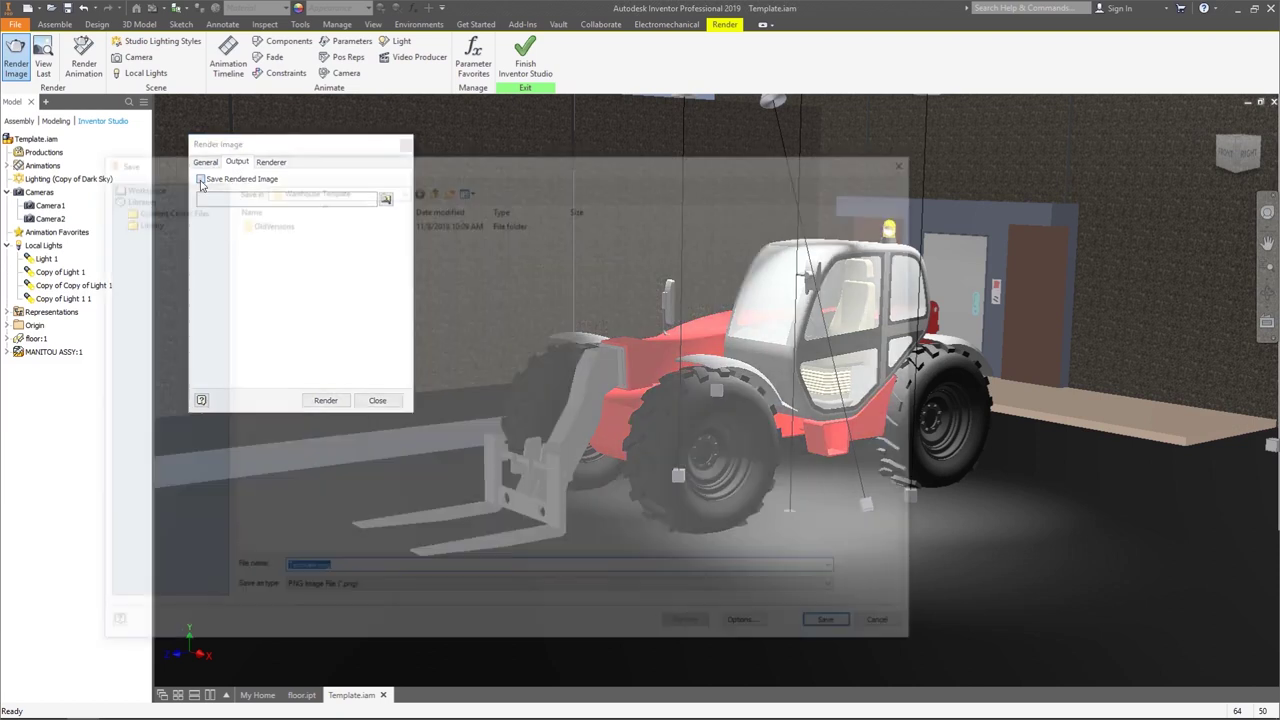
{"action": "left_click", "coordinate": [890, 628]}
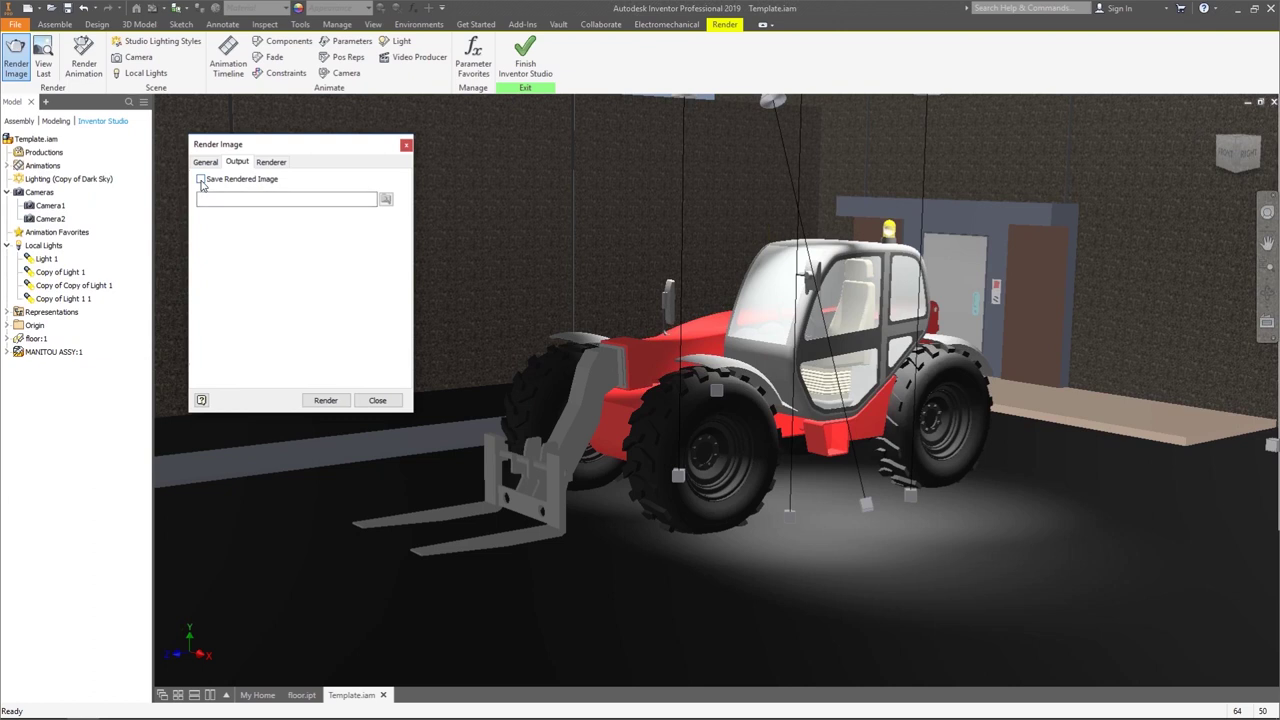
- Render the image by iteration with 32 iterations and maximize the render output window
{"action": "left_click", "coordinate": [269, 162]}
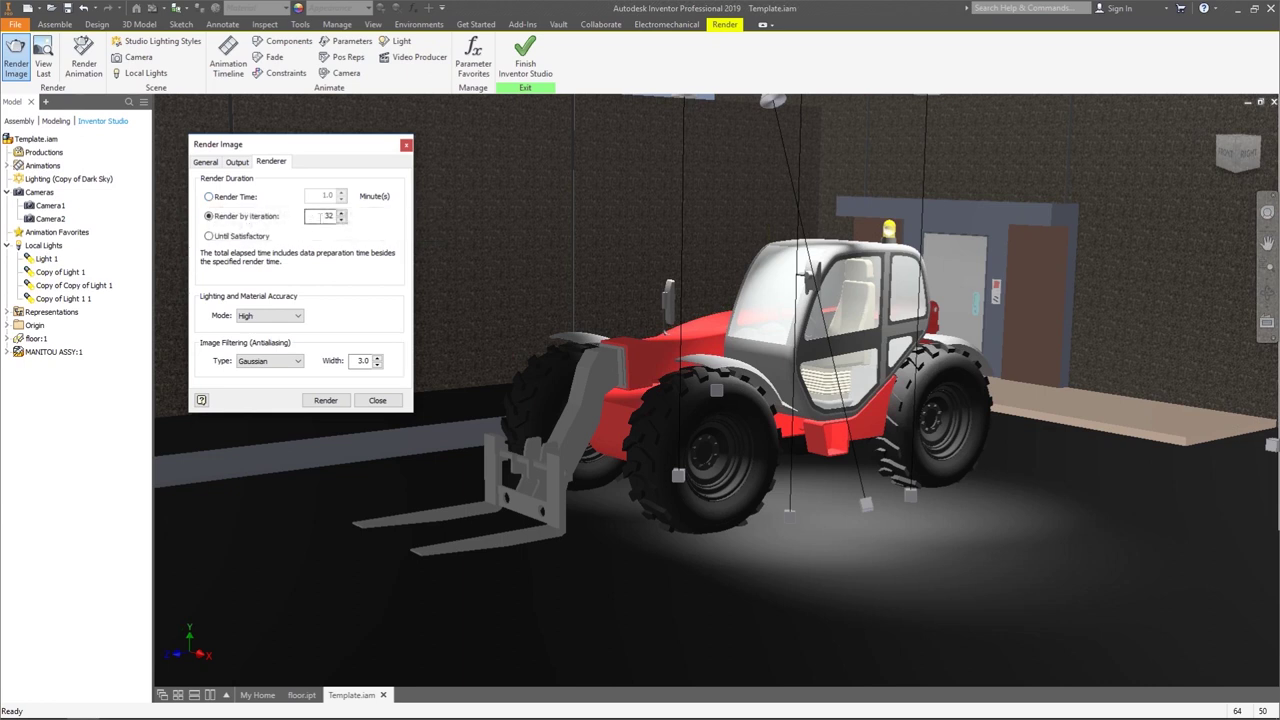
{"action": "double_click", "coordinate": [326, 216]}
{"action": "left_click", "coordinate": [325, 400]}
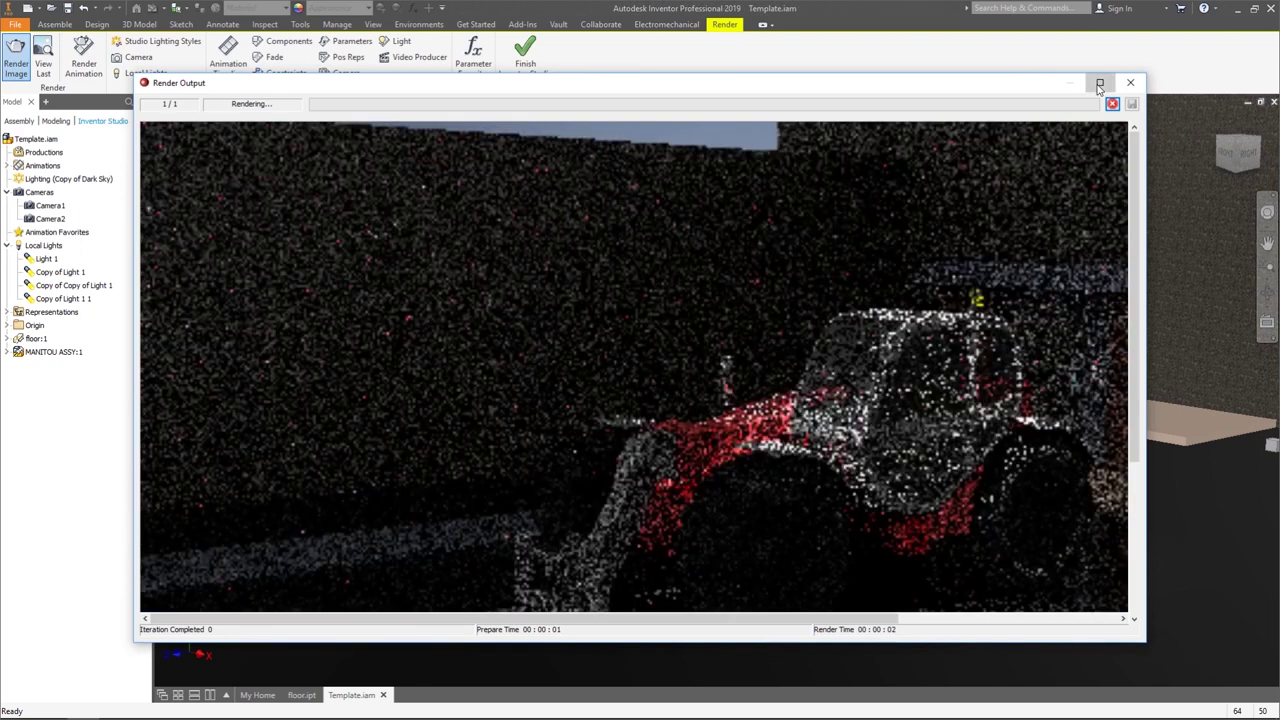
{"action": "left_click", "coordinate": [1099, 84]}
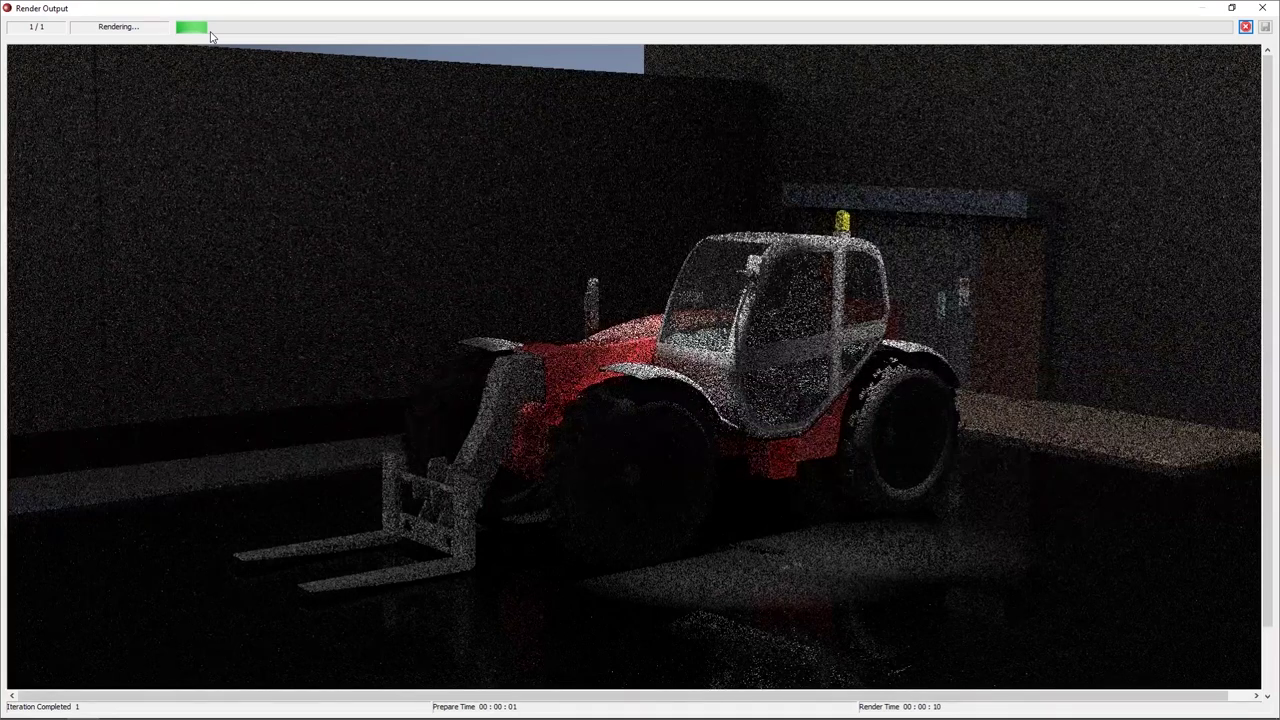
- Pause the running render to inspect the partial image, and resume it
{"action": "left_click", "coordinate": [1246, 28]}
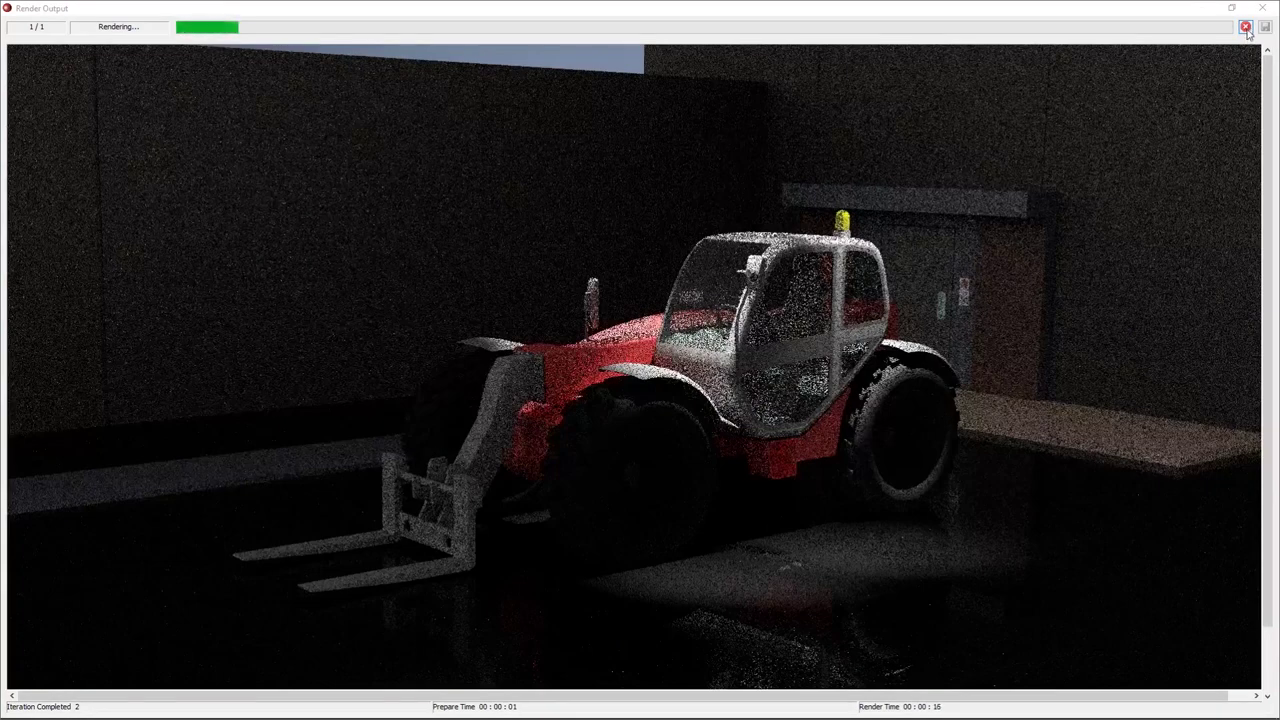
{"action": "left_click", "coordinate": [1247, 29]}
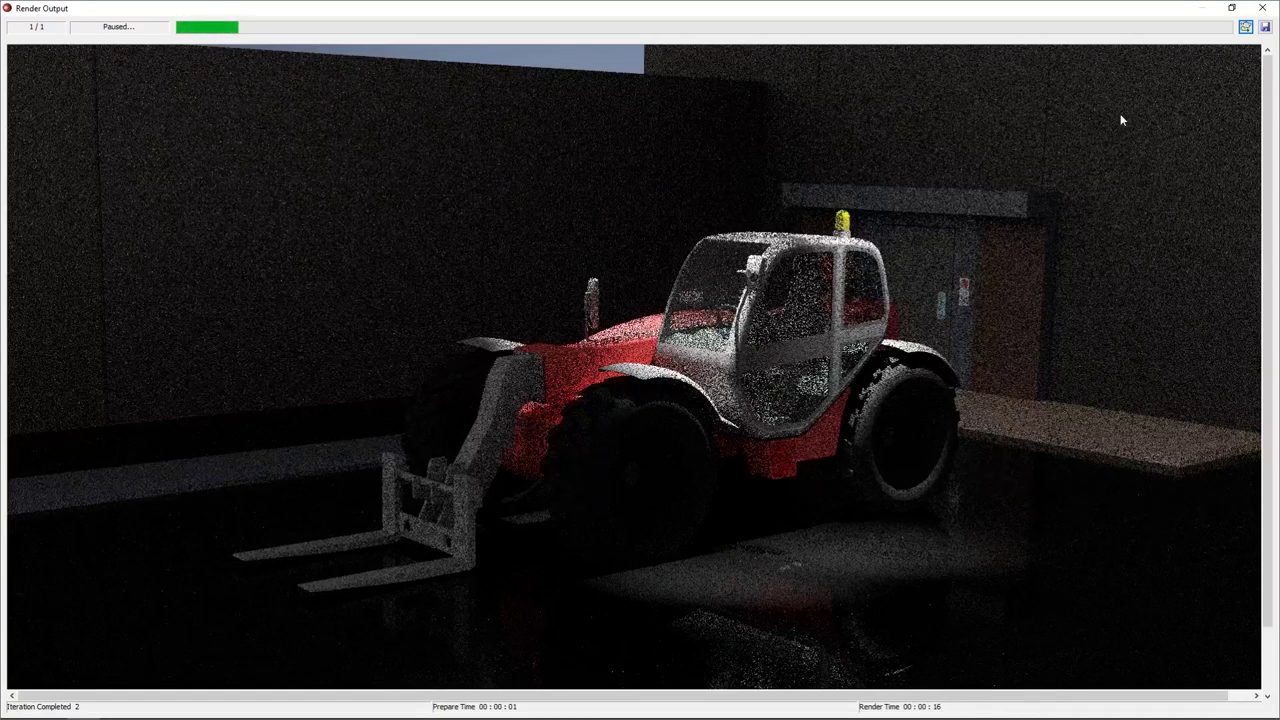
{"action": "left_click", "coordinate": [1246, 28]}
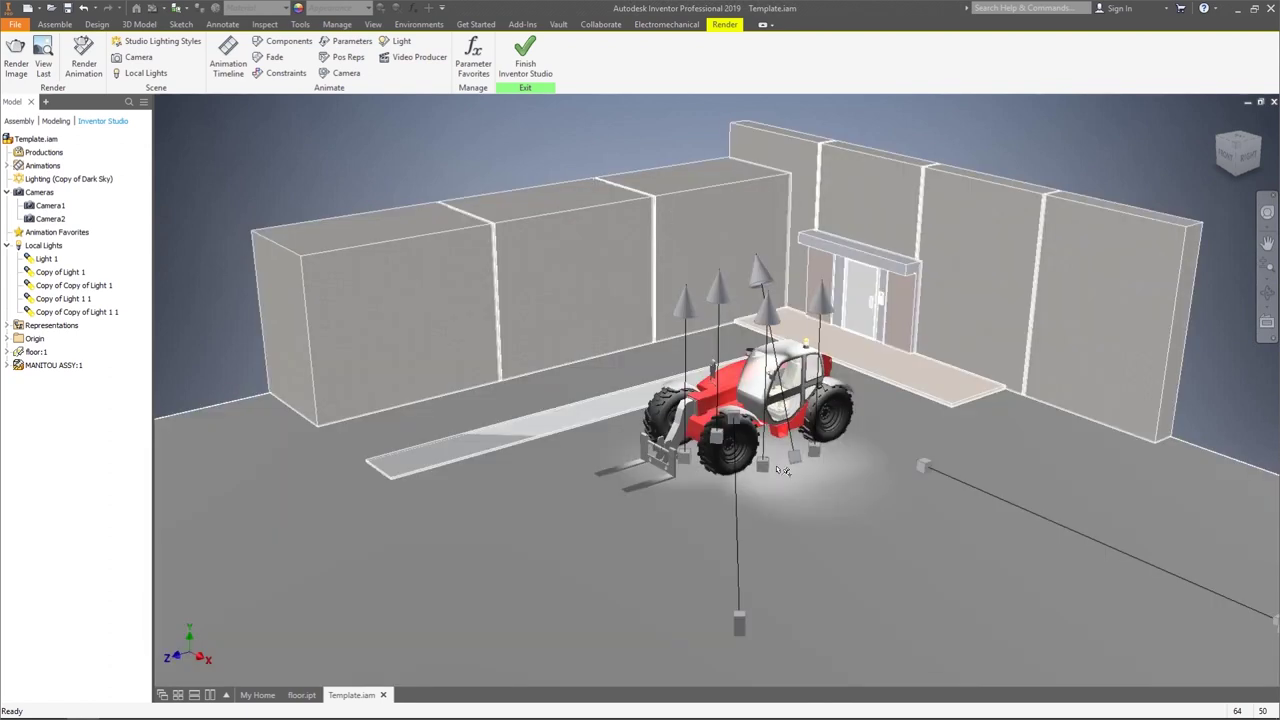
- Start a new local light and set its type to Point
{"action": "scroll", "coordinate": [765, 455], "scroll_direction": "up", "scroll_amount": 3}
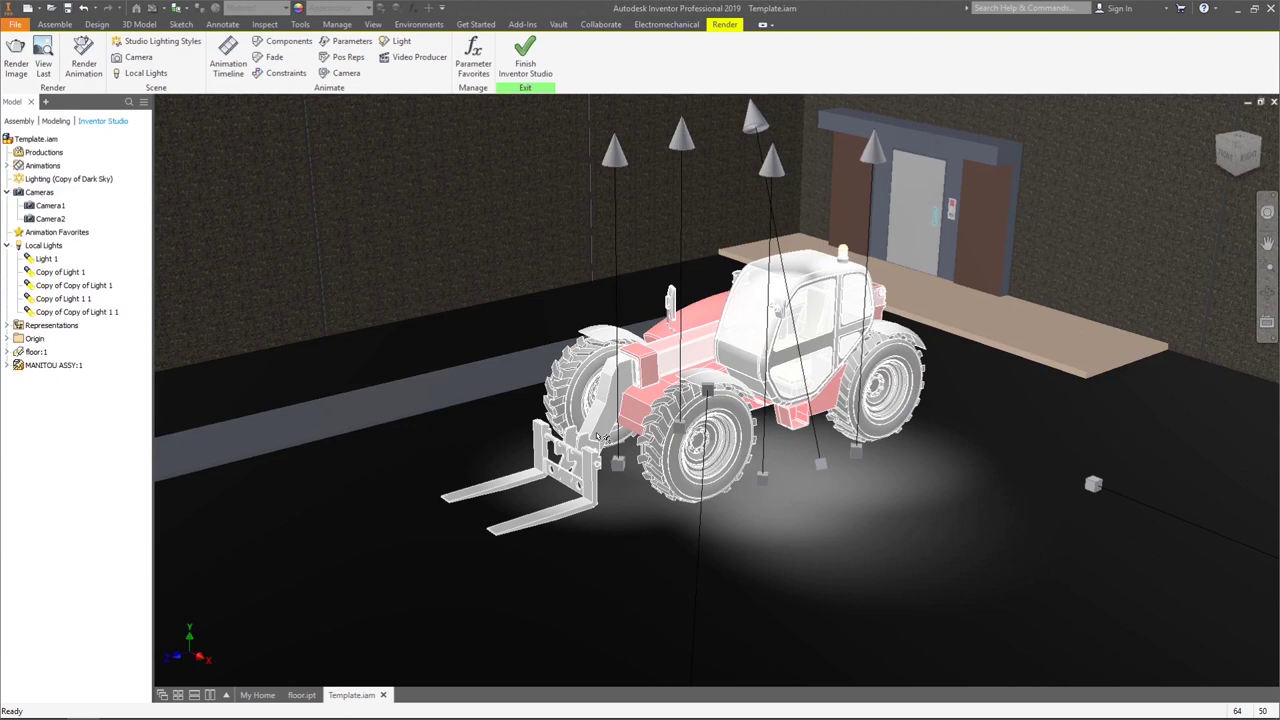
{"action": "scroll", "coordinate": [603, 438], "scroll_direction": "down", "scroll_amount": 3}
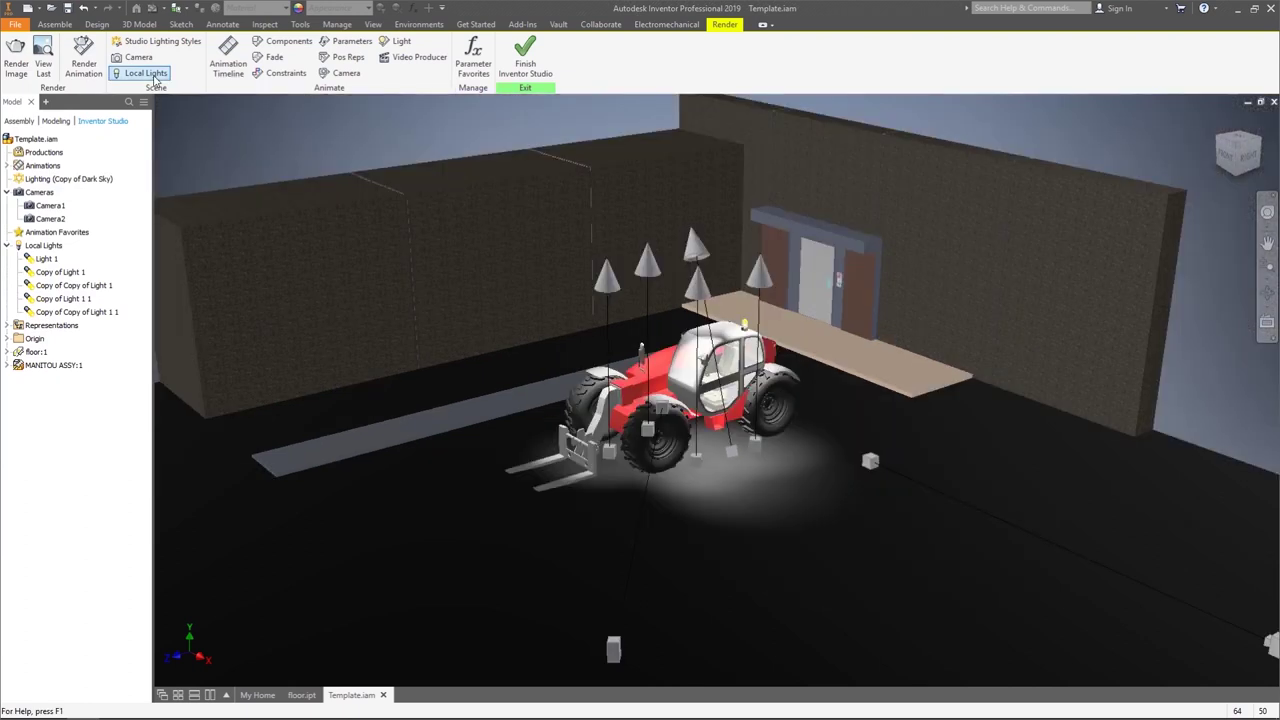
{"action": "left_click", "coordinate": [145, 73]}
{"action": "left_click", "coordinate": [266, 145]}
{"action": "left_click", "coordinate": [229, 145]}
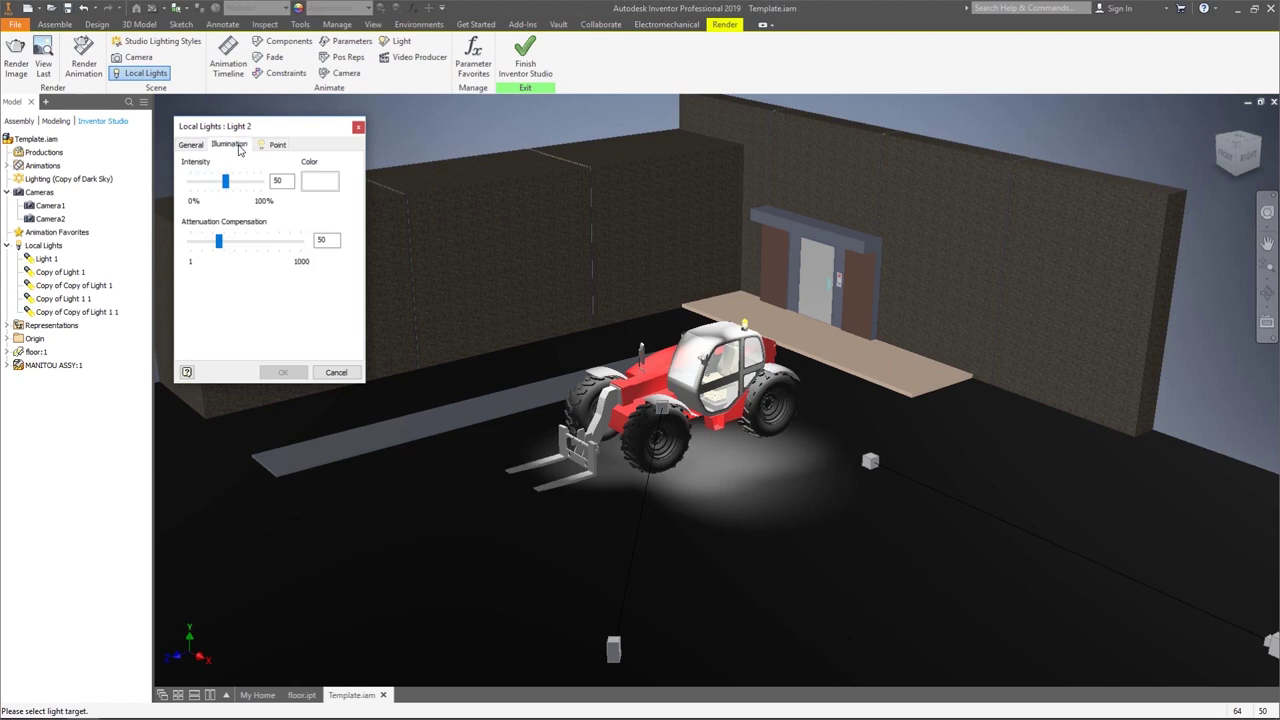
{"action": "left_click", "coordinate": [191, 145]}
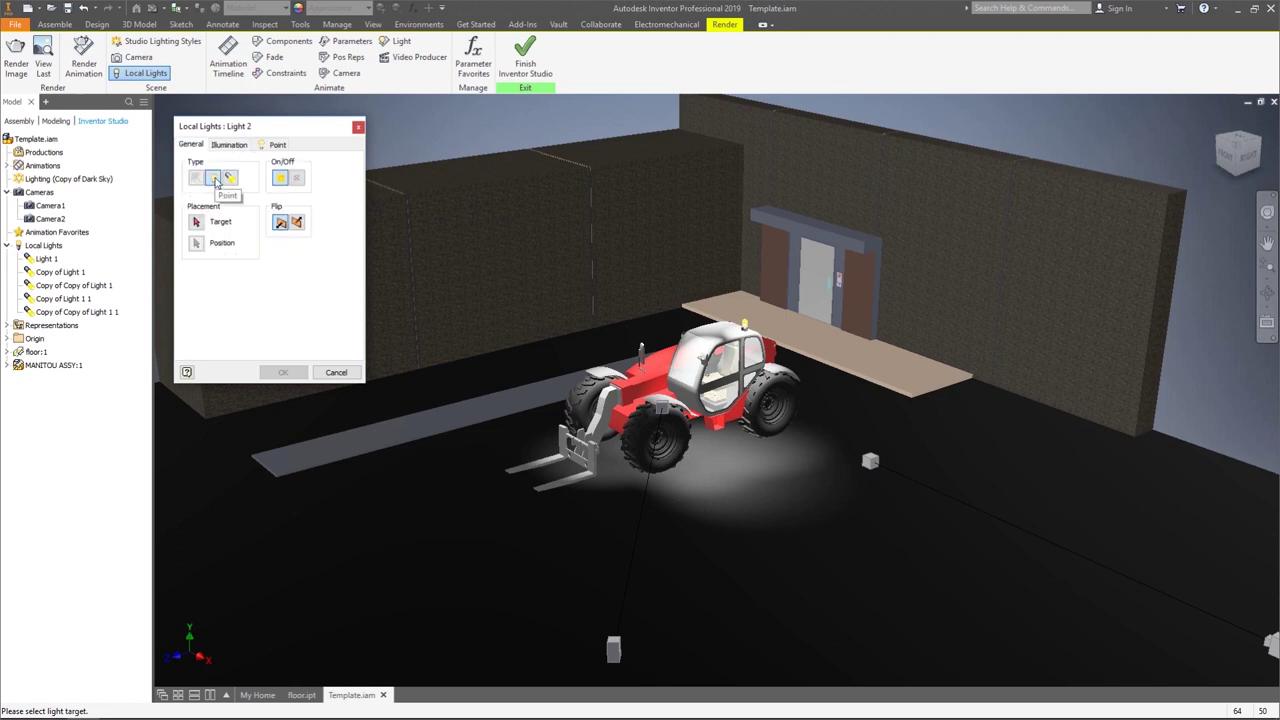
{"action": "left_click", "coordinate": [214, 179]}
- Place both the target and the position of the point light on the yellow beacon on the cab roof
{"action": "scroll", "coordinate": [513, 308], "scroll_direction": "up", "scroll_amount": 3}
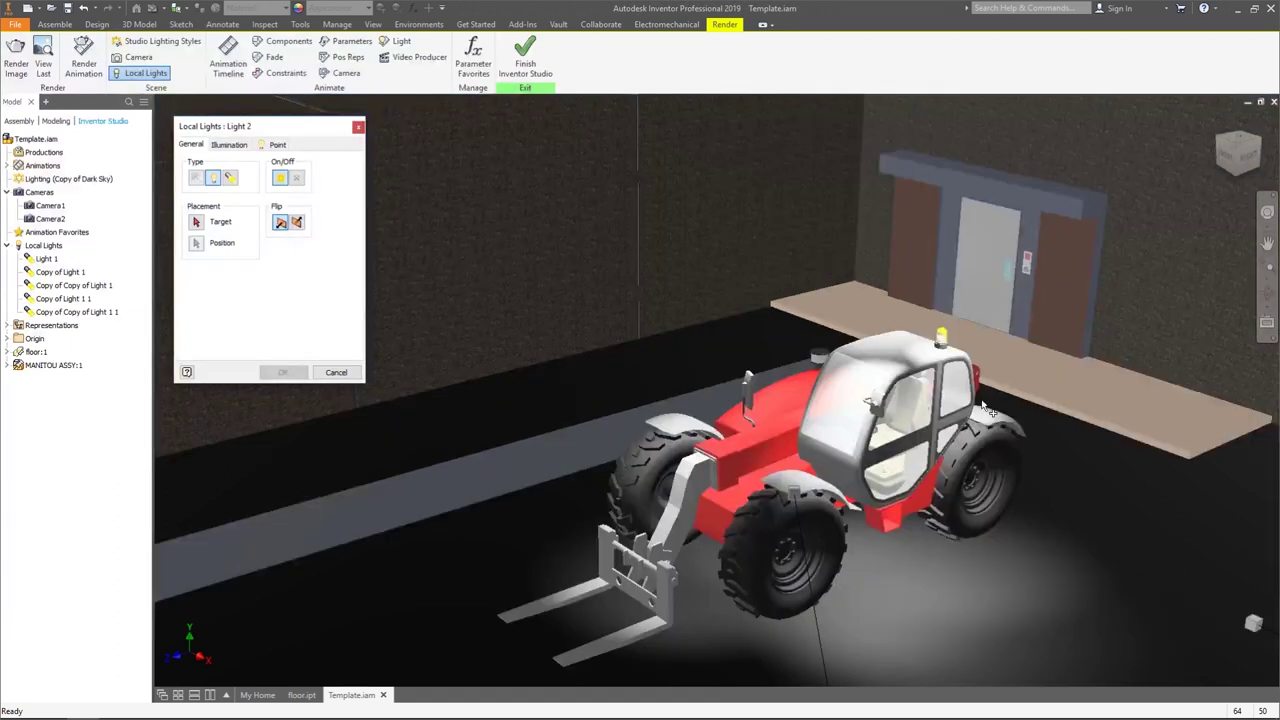
{"action": "scroll", "coordinate": [856, 228], "scroll_direction": "up", "scroll_amount": 5}
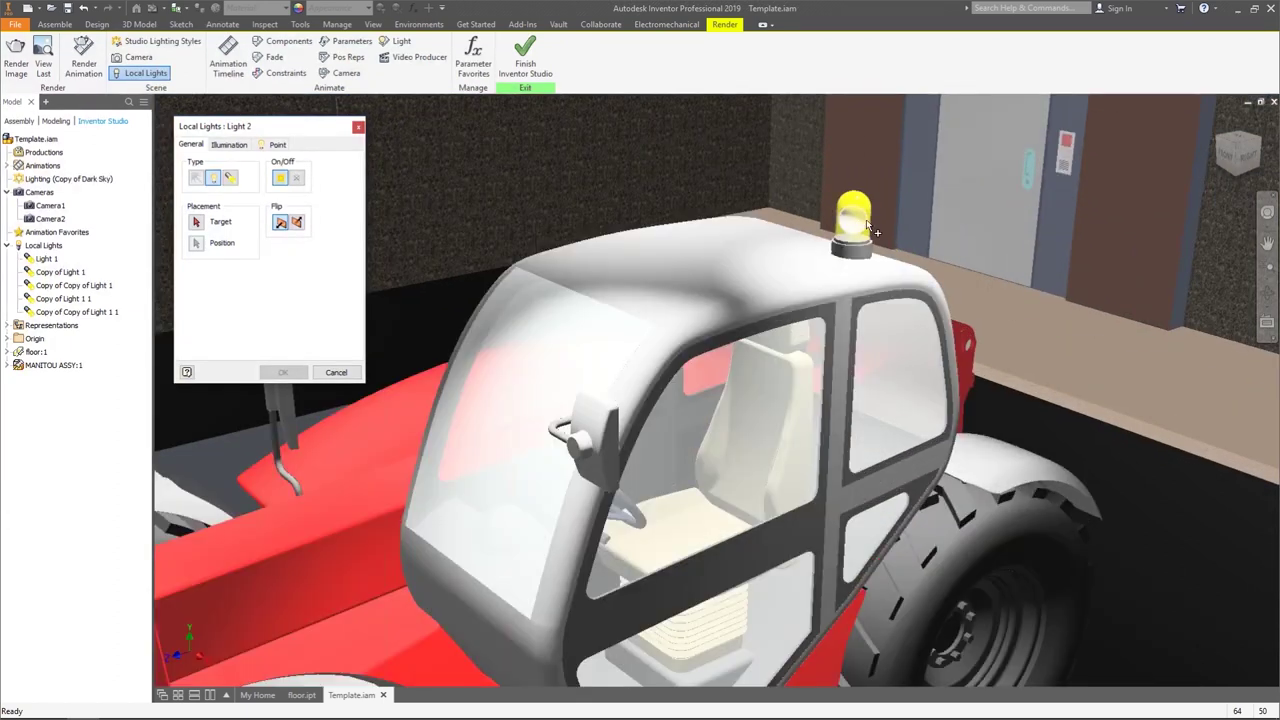
{"action": "scroll", "coordinate": [856, 228], "scroll_direction": "down", "scroll_amount": 8}
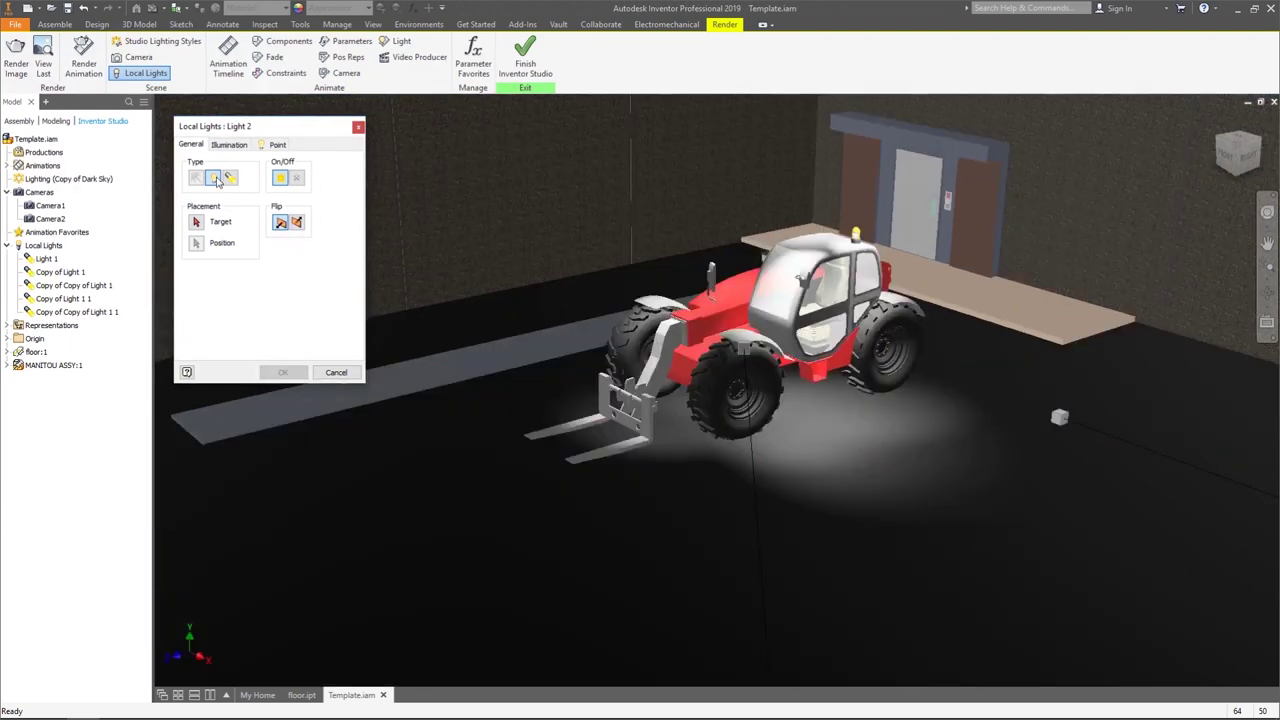
{"action": "left_click", "coordinate": [1228, 158]}
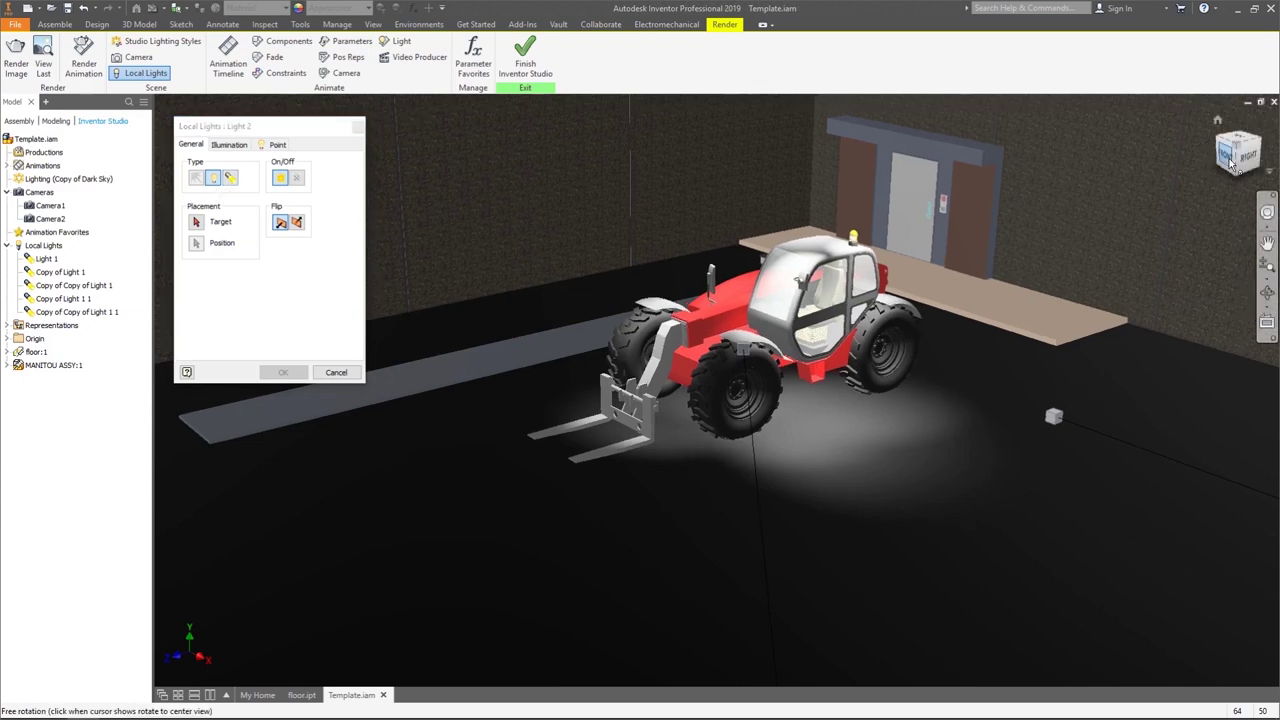
{"action": "scroll", "coordinate": [689, 374], "scroll_direction": "up", "scroll_amount": 6}
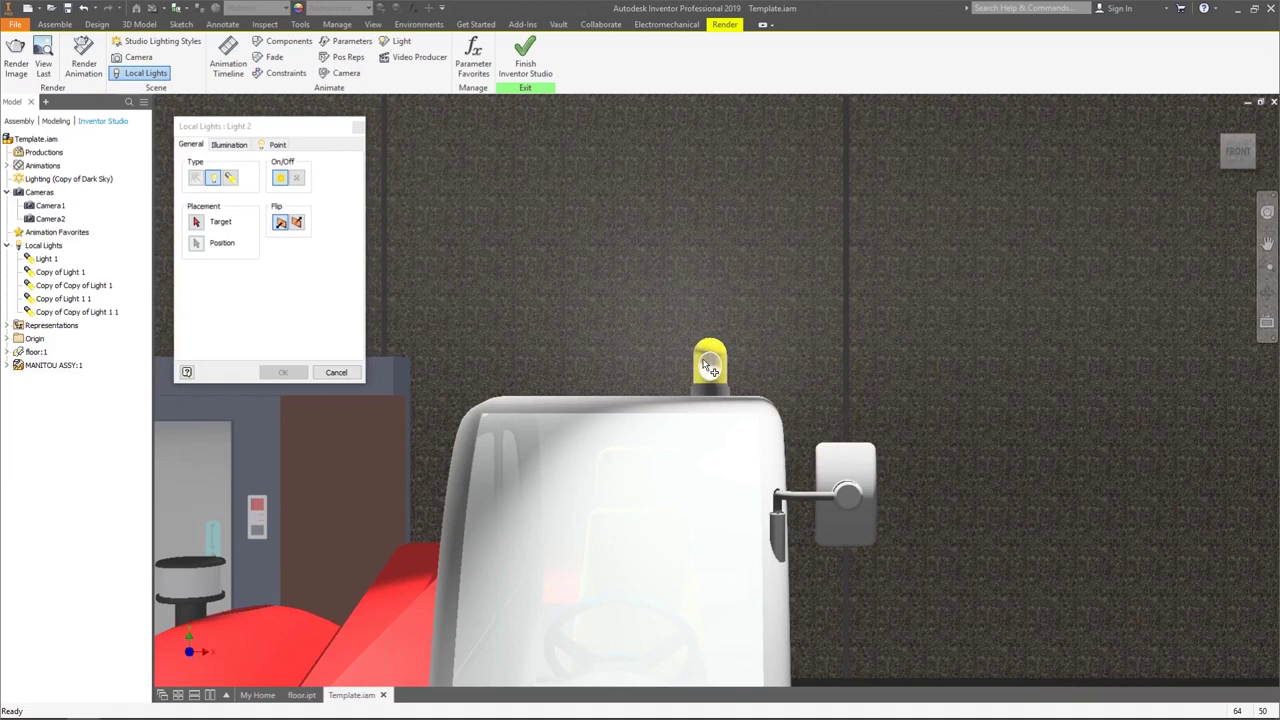
{"action": "left_click", "coordinate": [196, 221]}
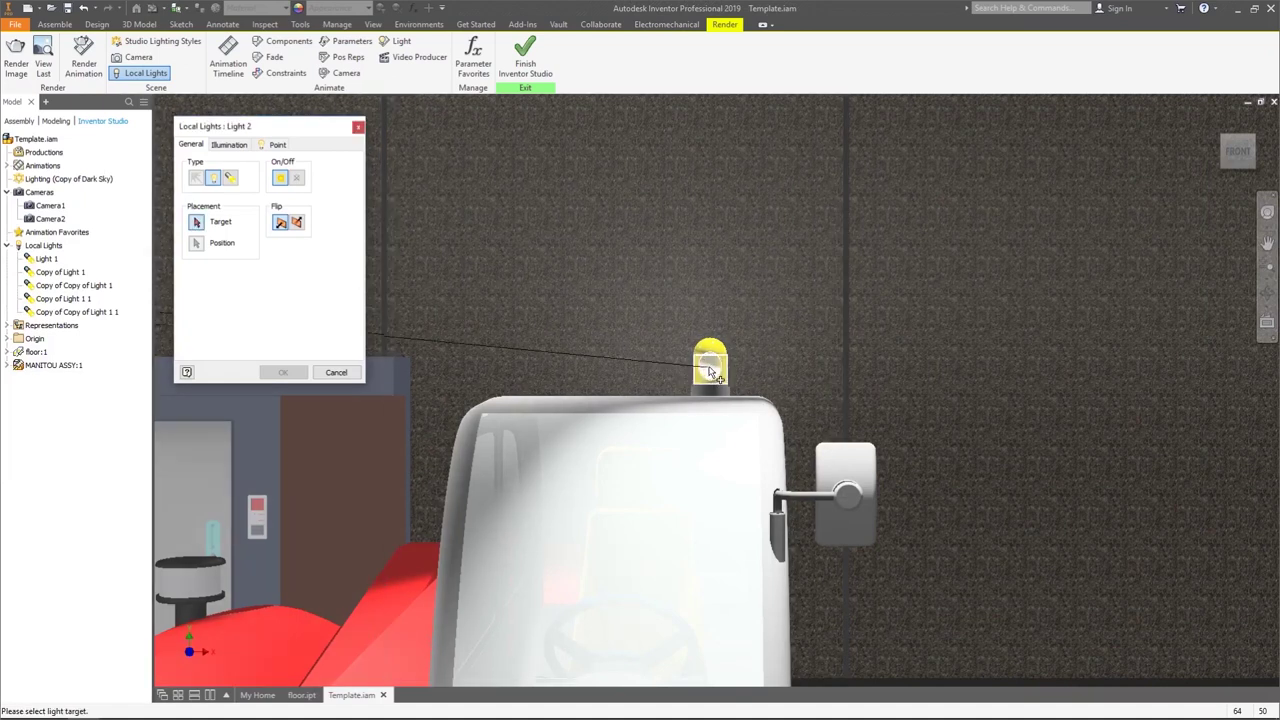
{"action": "left_click", "coordinate": [708, 368]}
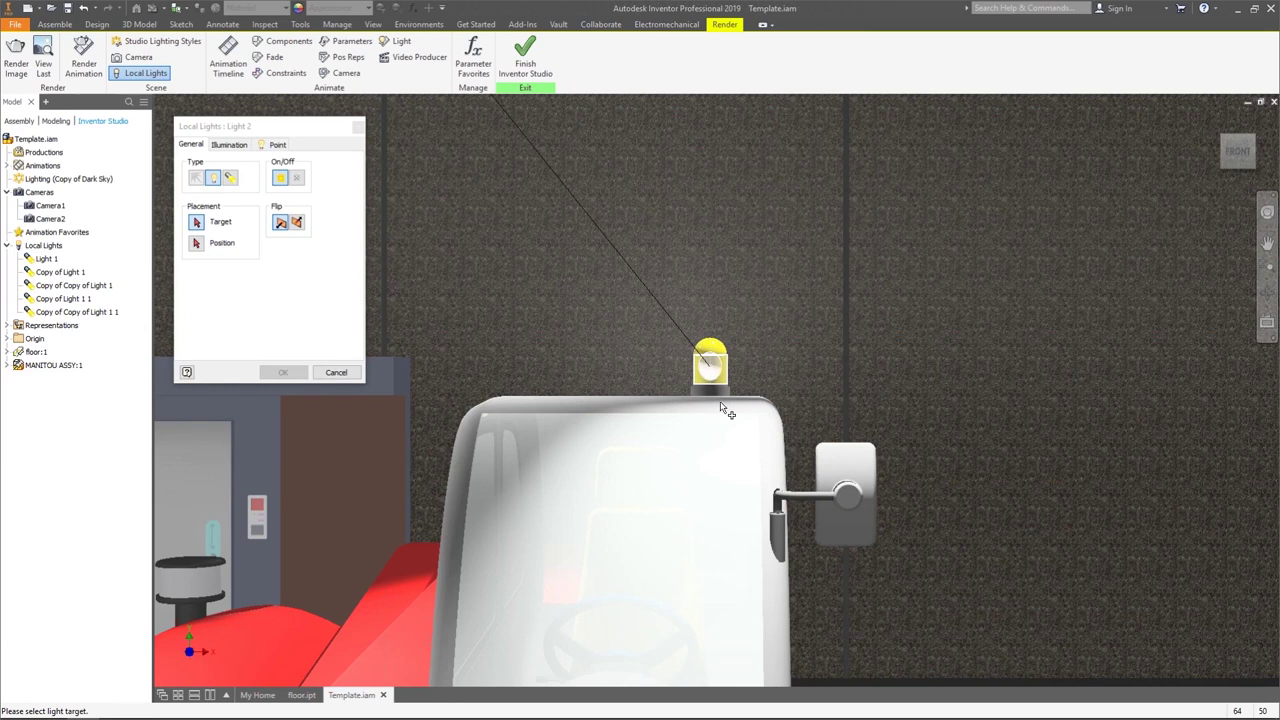
{"action": "left_click", "coordinate": [196, 243]}
{"action": "left_click", "coordinate": [710, 368]}
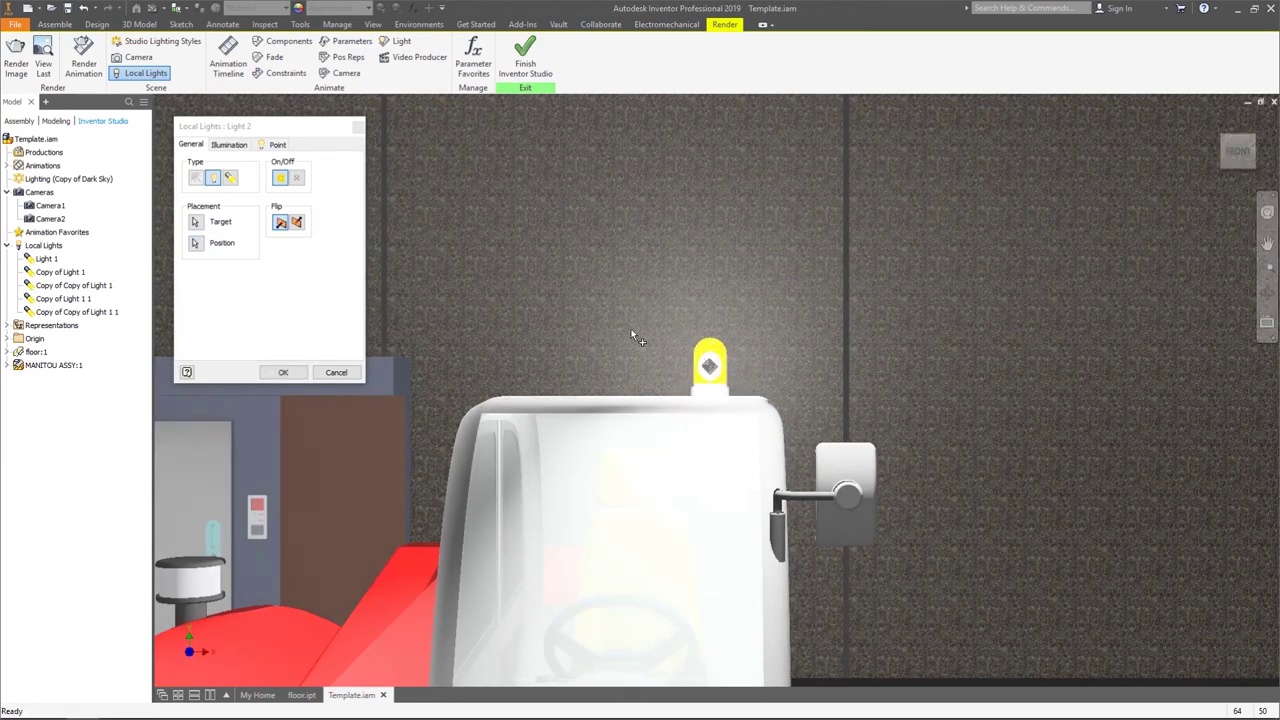
- Check the point light's placement at the beacon from the front and right sides, and create the light
{"action": "scroll", "coordinate": [635, 330], "scroll_direction": "down", "scroll_amount": 8}
{"action": "scroll", "coordinate": [685, 323], "scroll_direction": "up", "scroll_amount": 4}
{"action": "scroll", "coordinate": [558, 340], "scroll_direction": "up", "scroll_amount": 5}
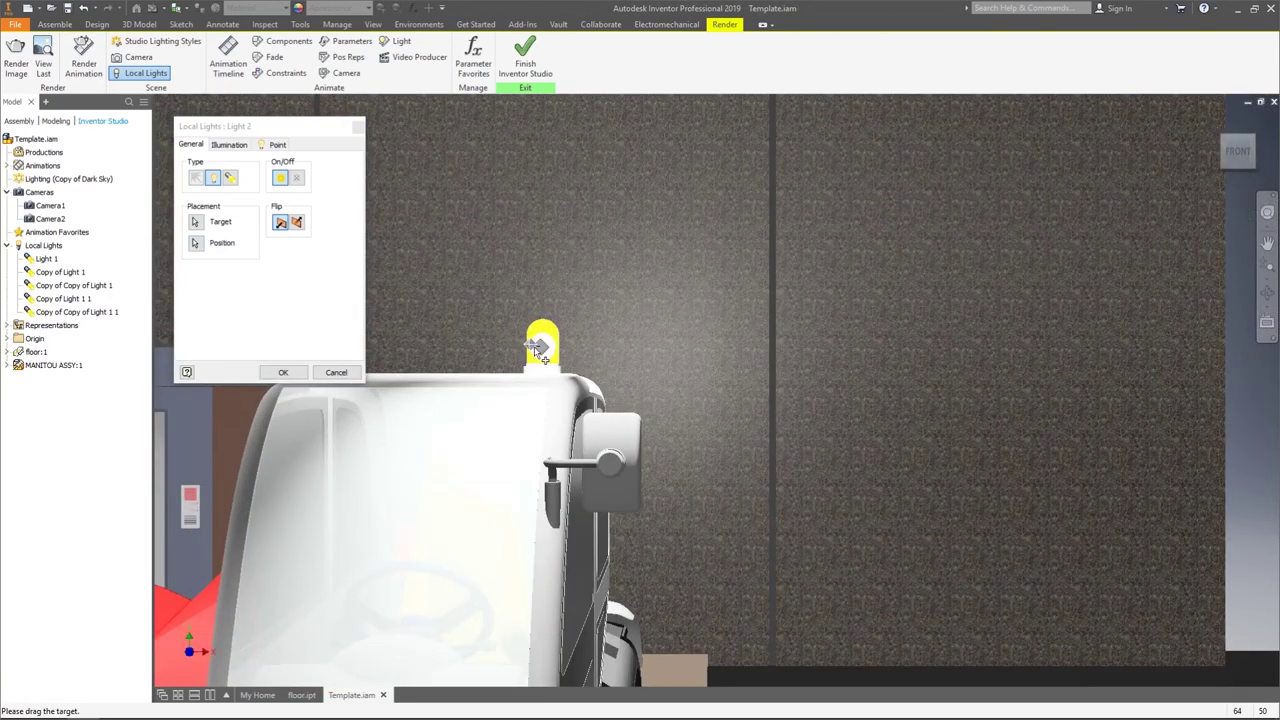
{"action": "left_click_drag", "start_coordinate": [538, 350], "coordinate": [572, 360]}
{"action": "scroll", "coordinate": [572, 360], "scroll_direction": "down", "scroll_amount": 1}
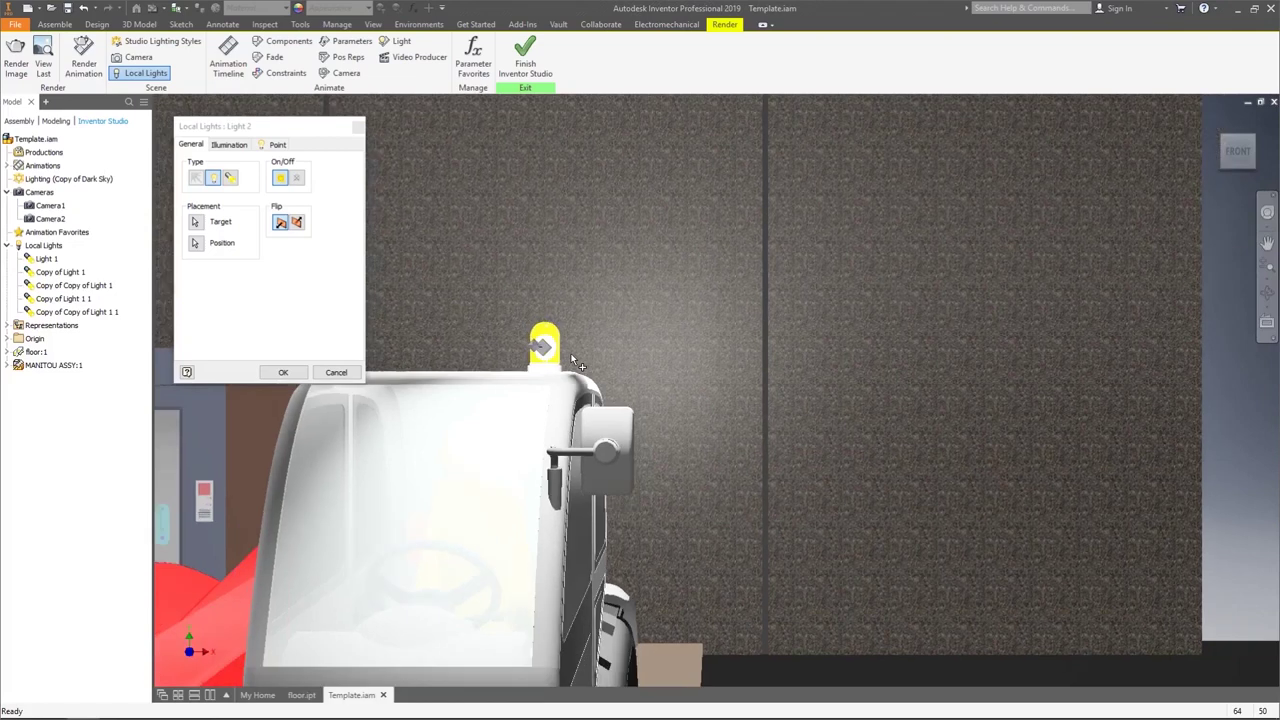
{"action": "scroll", "coordinate": [572, 360], "scroll_direction": "down", "scroll_amount": 5}
{"action": "middle_click_drag", "start_coordinate": [685, 348], "coordinate": [760, 360], "text": "shift"}
{"action": "key", "text": "F6"}
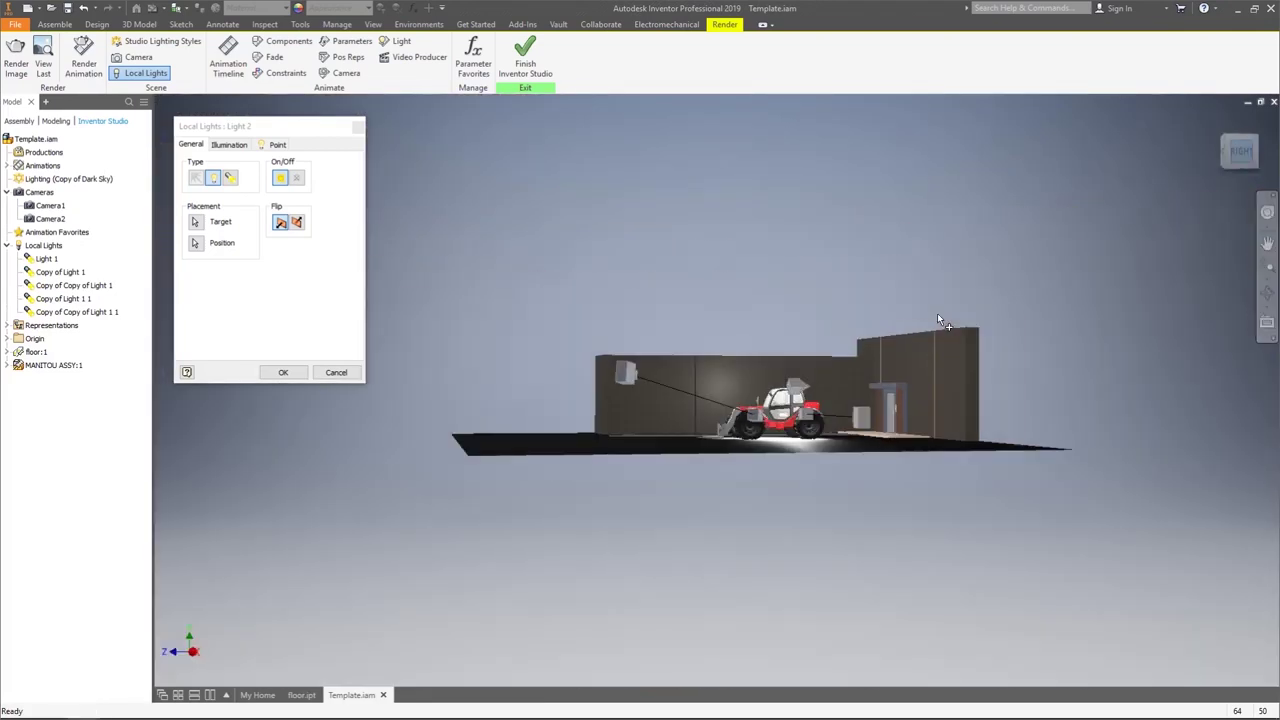
{"action": "scroll", "coordinate": [798, 397], "scroll_direction": "up", "scroll_amount": 10}
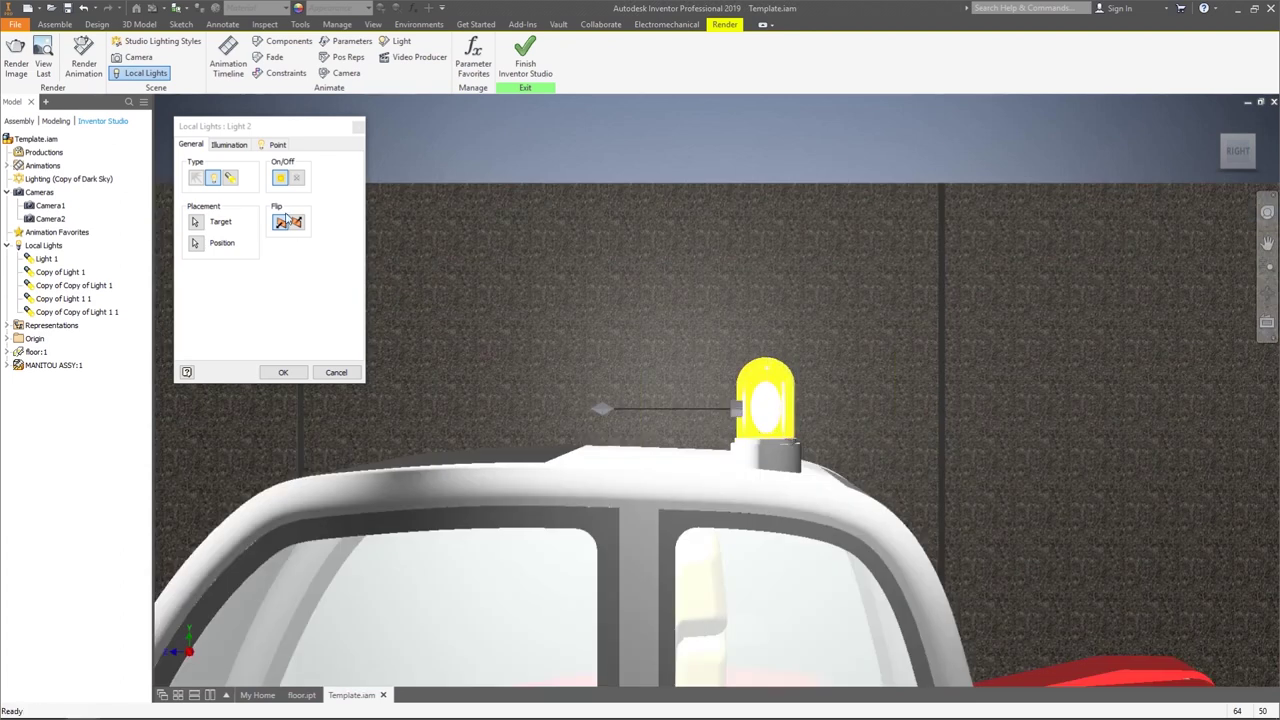
{"action": "left_click", "coordinate": [285, 373]}
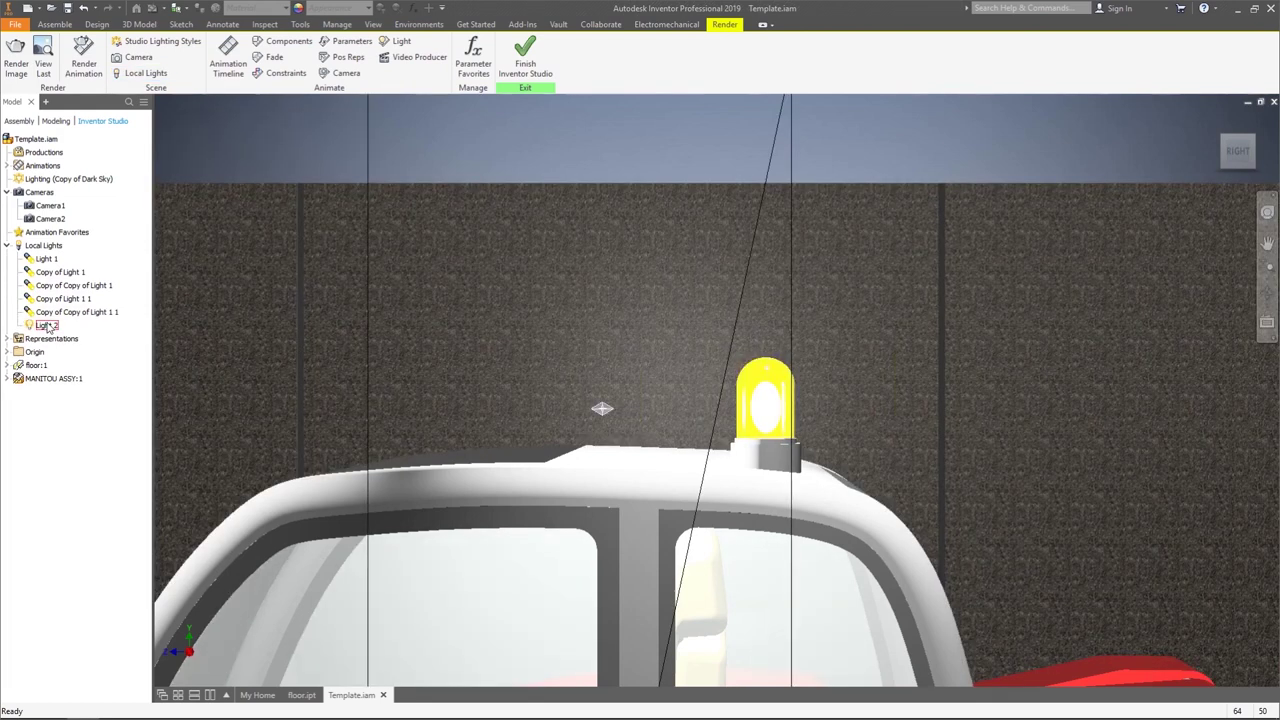
- Move the whole Light 2 point light along the Z axis toward the vehicle's rear, centring it on the beacon
{"action": "left_click", "coordinate": [47, 326]}
{"action": "right_click", "coordinate": [47, 326]}
{"action": "left_click", "coordinate": [71, 393]}
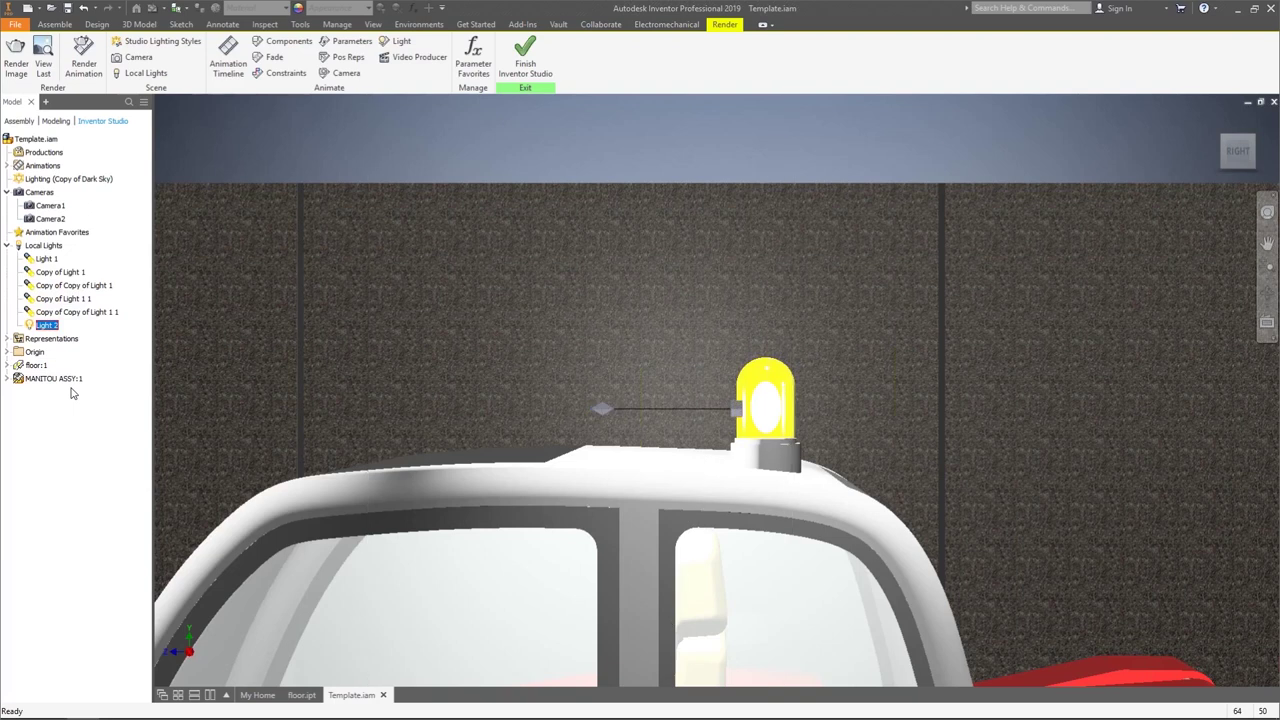
{"action": "left_click_drag", "start_coordinate": [650, 420], "coordinate": [630, 420]}
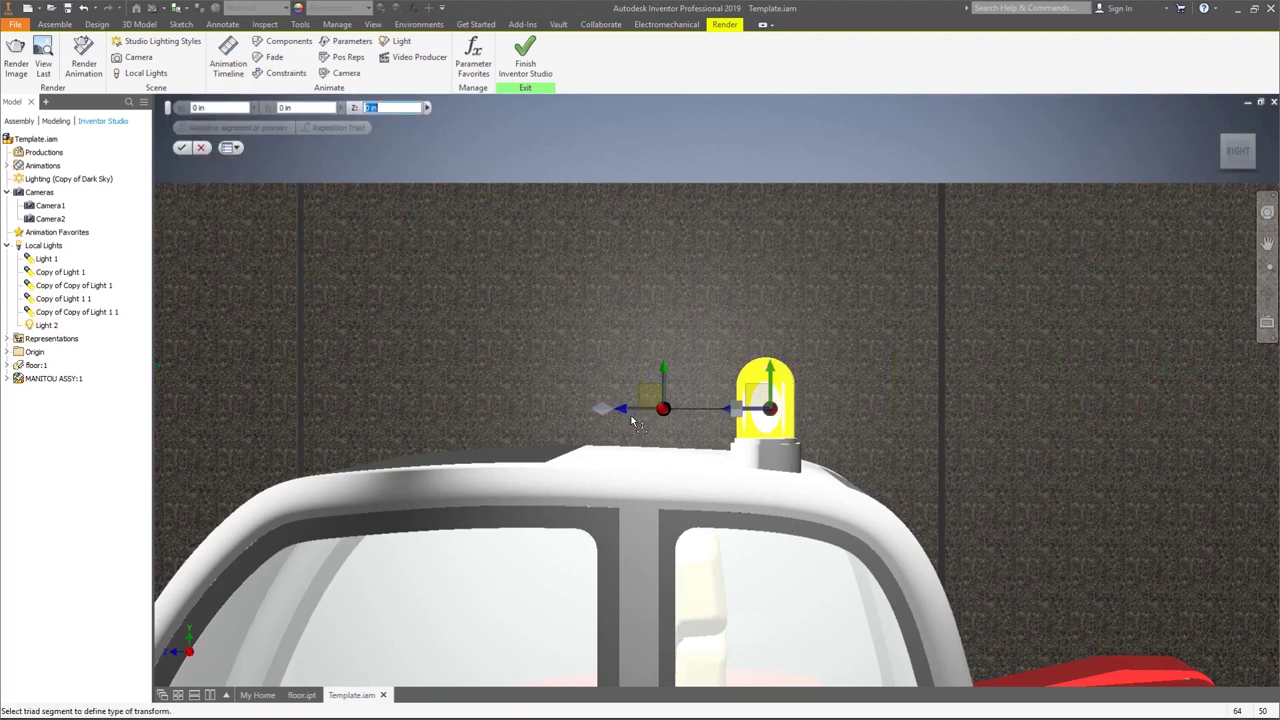
{"action": "left_click", "coordinate": [181, 148]}
{"action": "scroll", "coordinate": [663, 432], "scroll_direction": "down", "scroll_amount": 5}
{"action": "scroll", "coordinate": [800, 495], "scroll_direction": "up", "scroll_amount": 4}
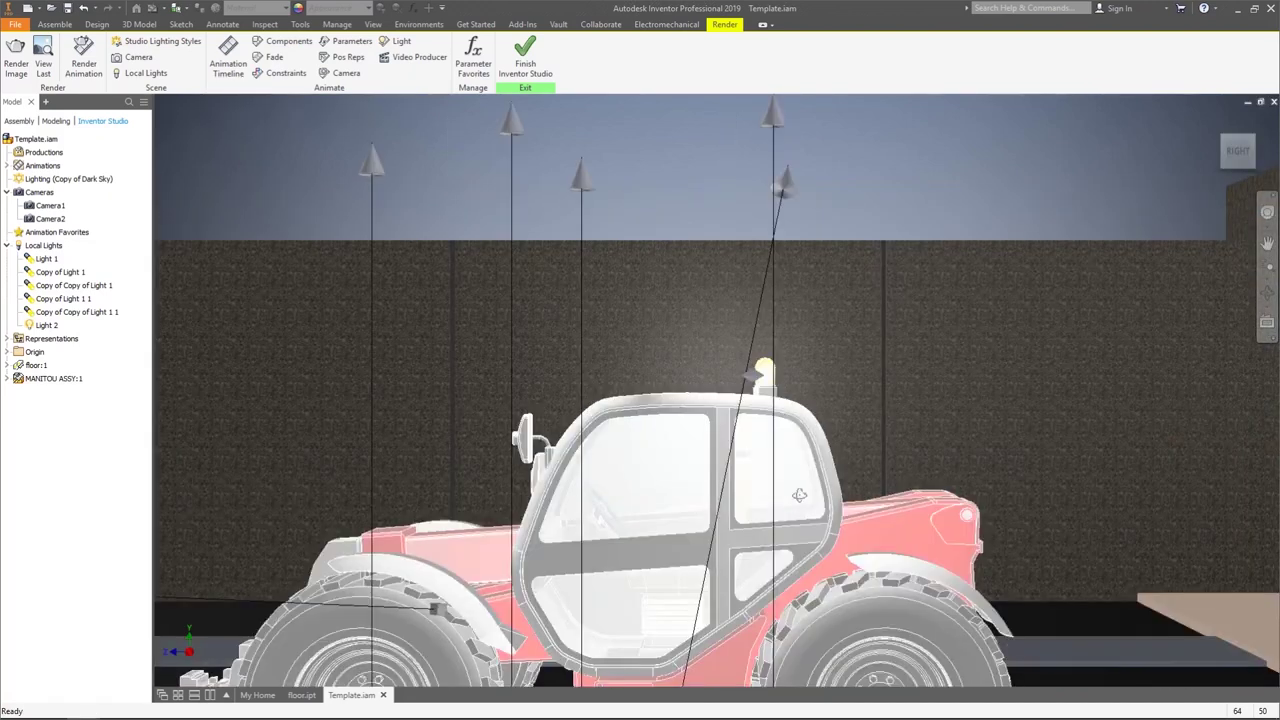
{"action": "scroll", "coordinate": [800, 495], "scroll_direction": "down", "scroll_amount": 3}
{"action": "middle_click_drag", "start_coordinate": [800, 495], "coordinate": [712, 400], "text": "shift"}
{"action": "scroll", "coordinate": [712, 400], "scroll_direction": "up", "scroll_amount": 5}
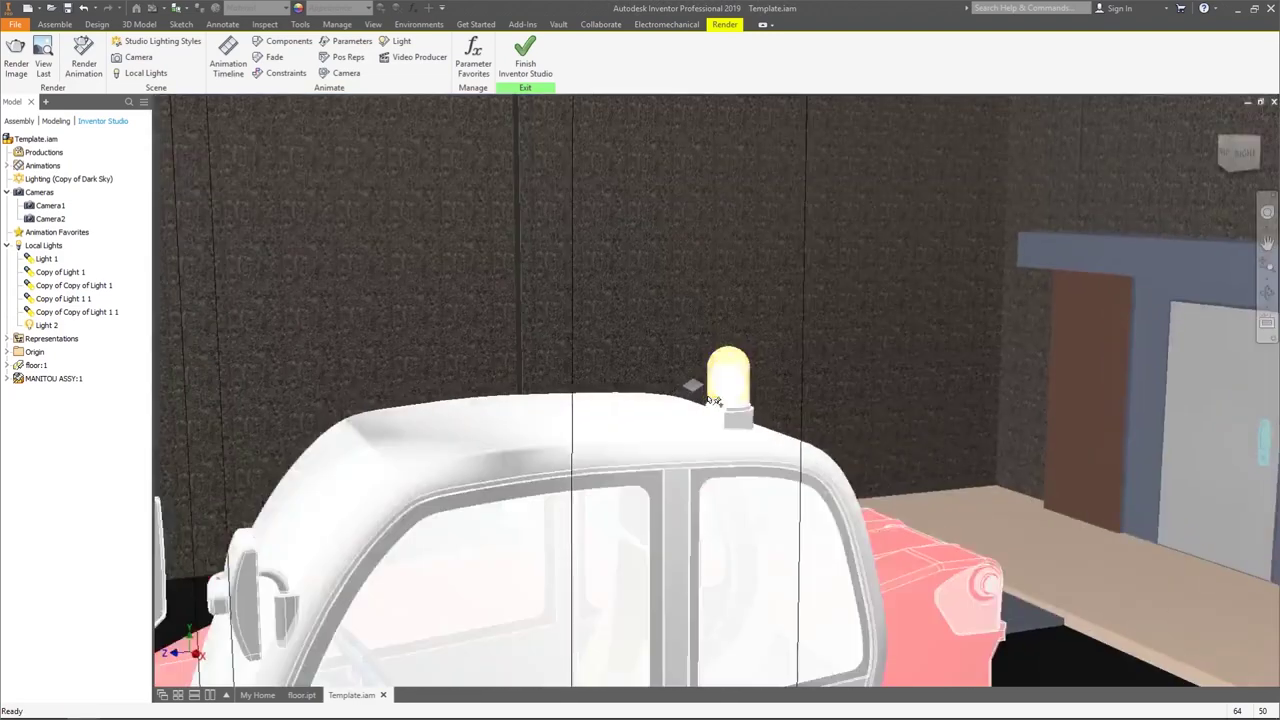
{"action": "right_click", "coordinate": [46, 325]}
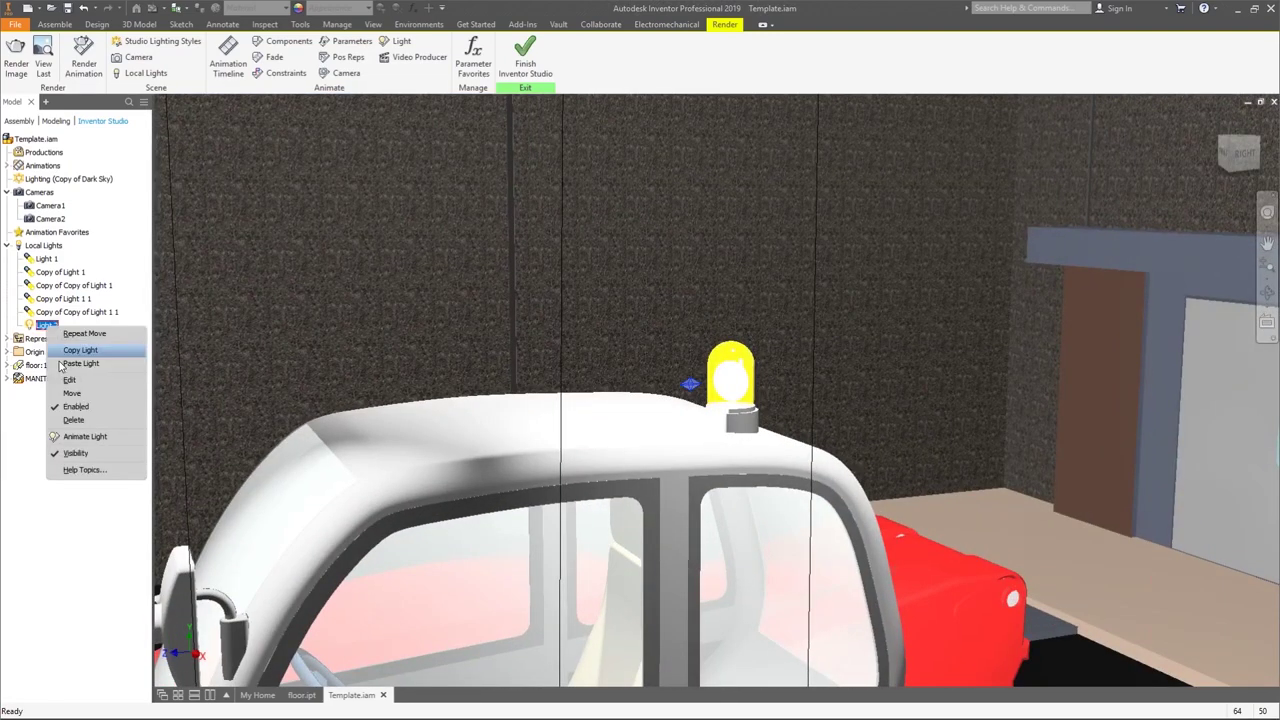
{"action": "left_click", "coordinate": [69, 380]}
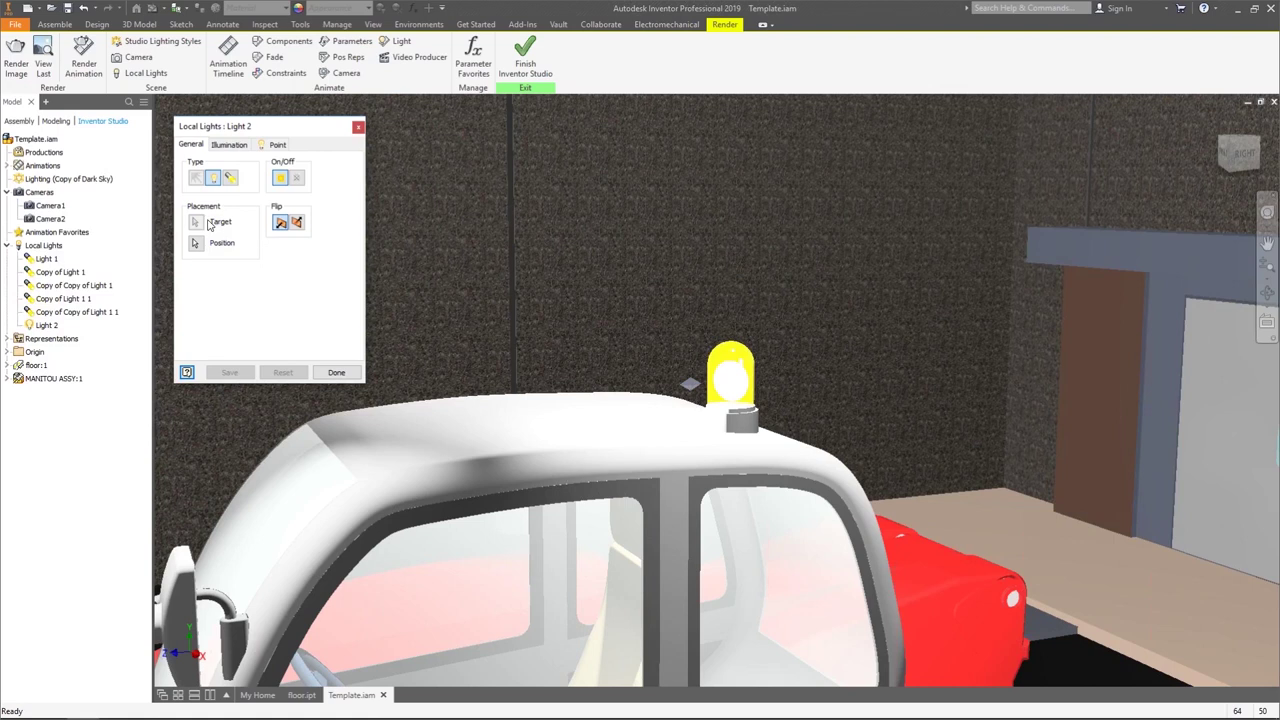
{"action": "left_click", "coordinate": [358, 127]}
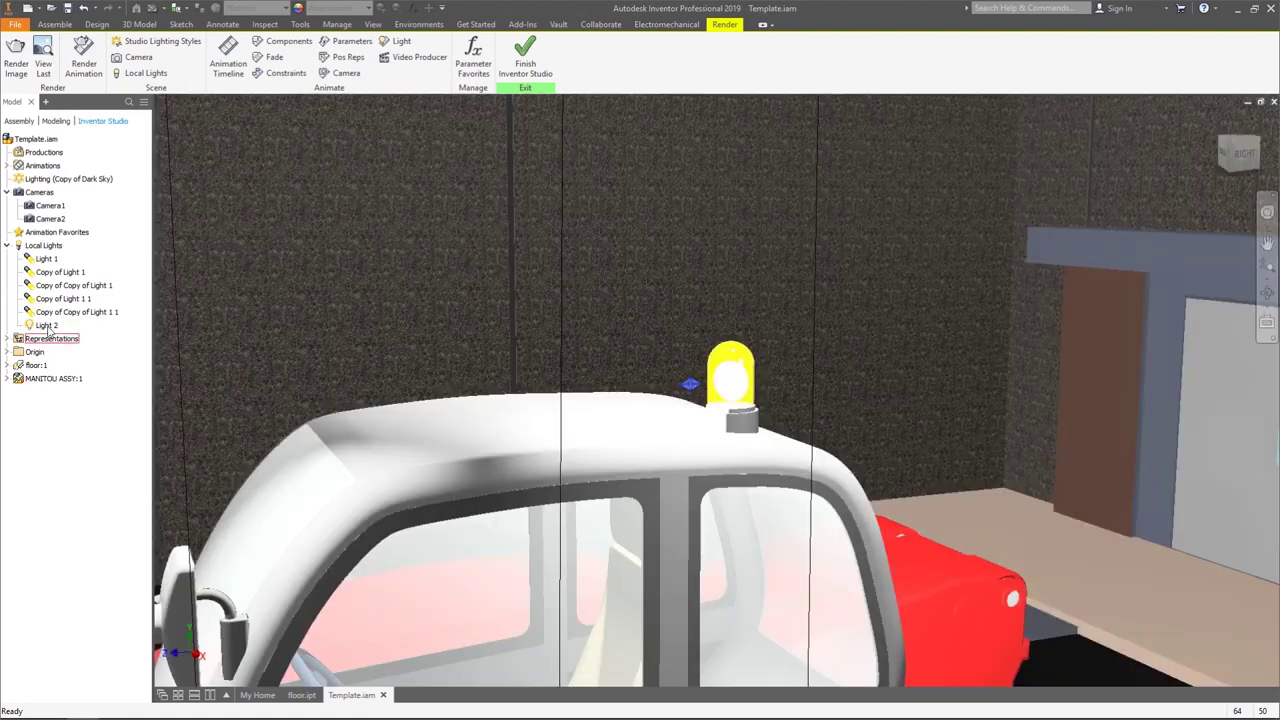
- Check the position of Light 2 against the beacon from the right side using the light's Move command
{"action": "right_click", "coordinate": [46, 325]}
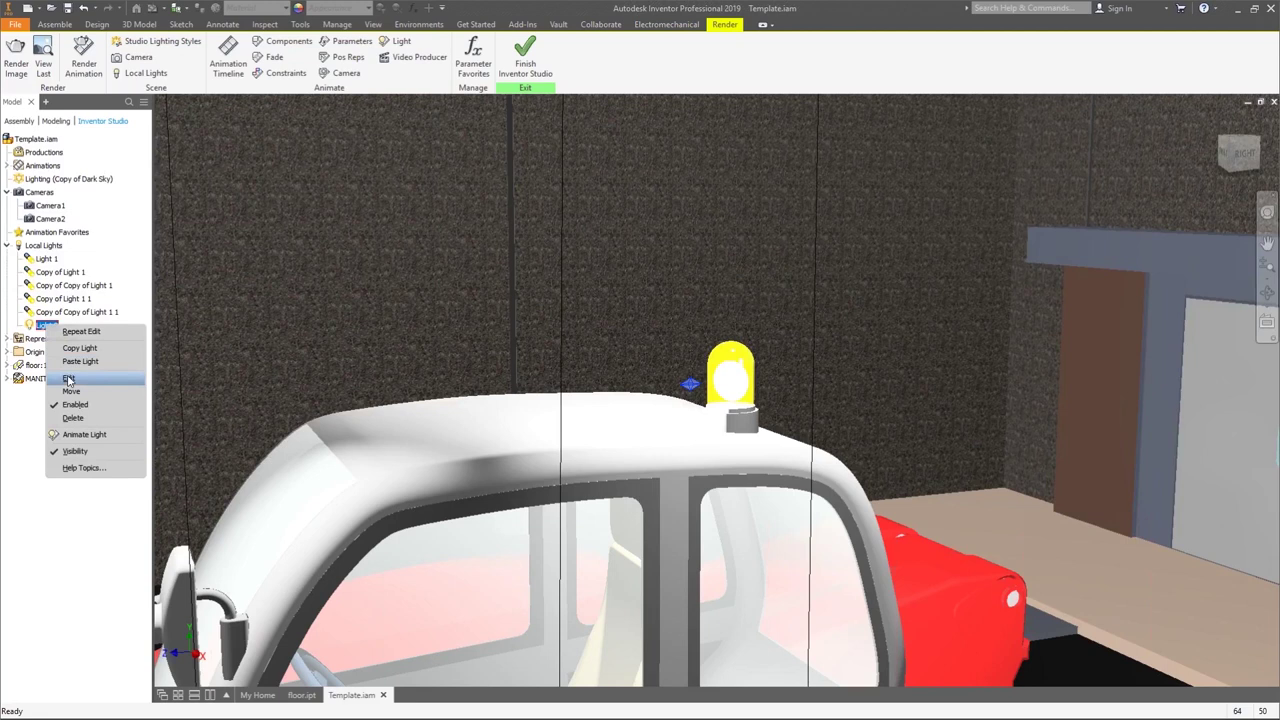
{"action": "left_click", "coordinate": [71, 391]}
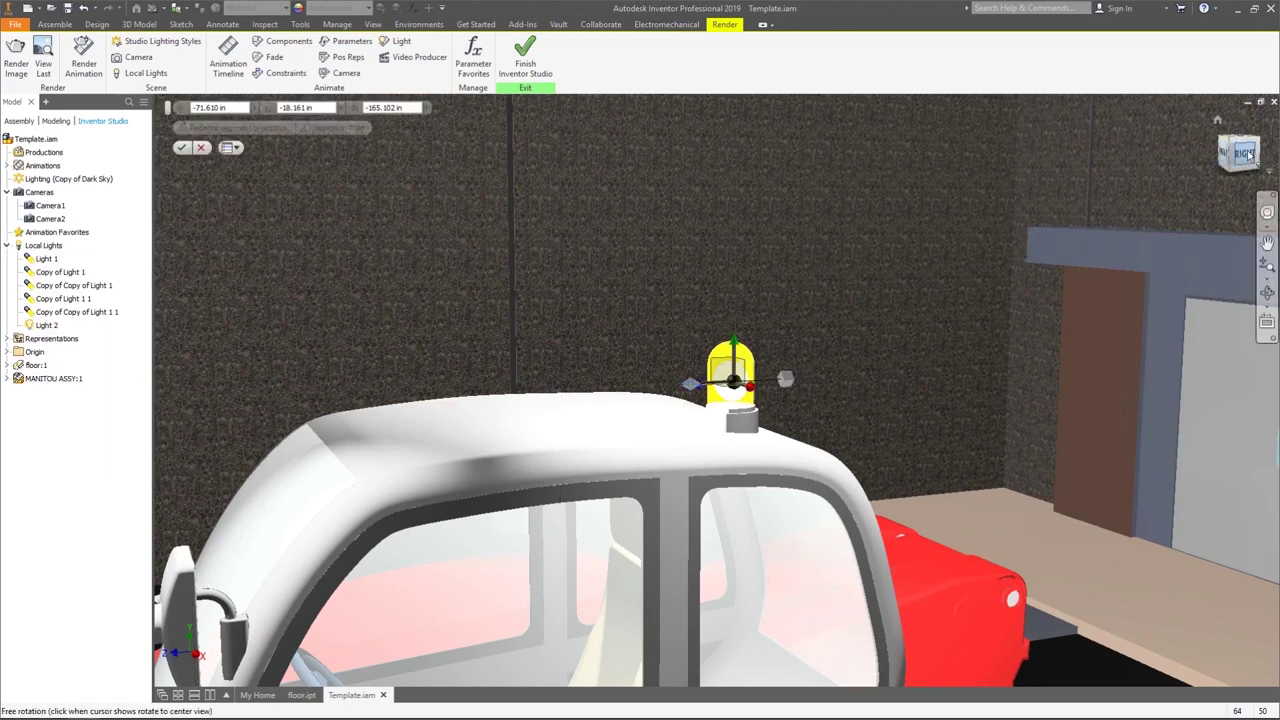
{"action": "left_click", "coordinate": [1245, 153]}
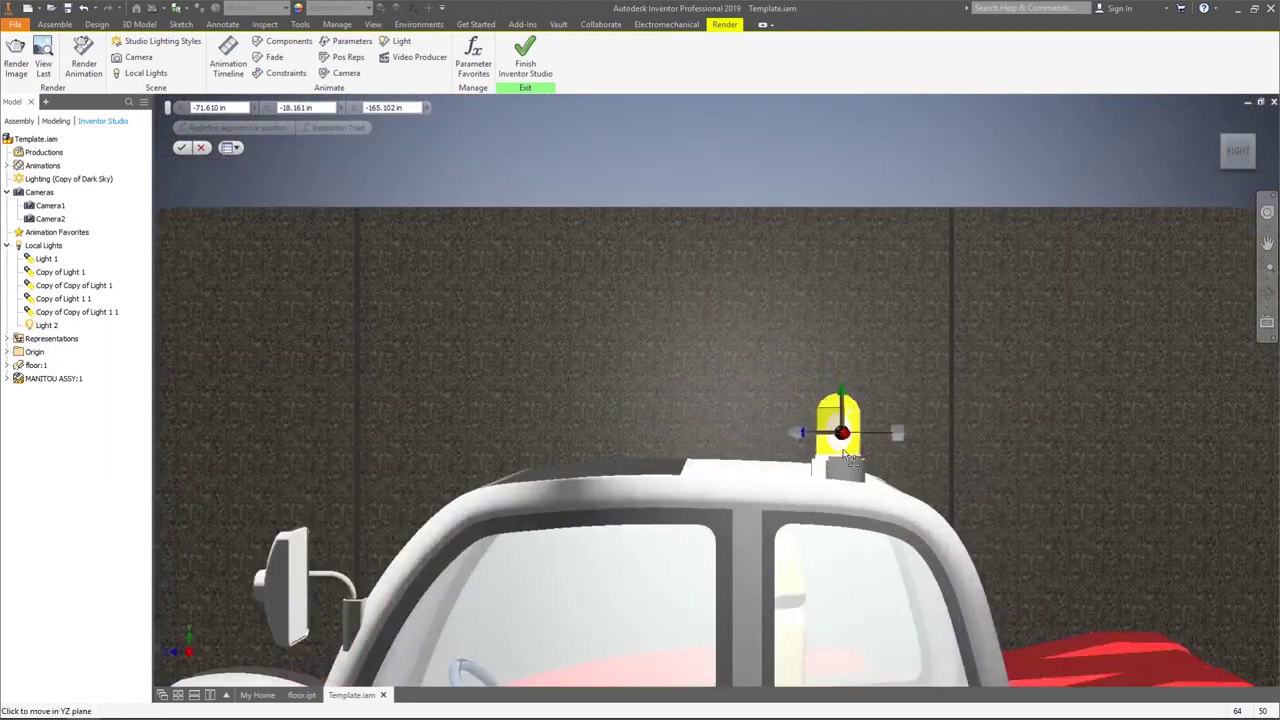
{"action": "scroll", "coordinate": [848, 456], "scroll_direction": "up", "scroll_amount": 5}
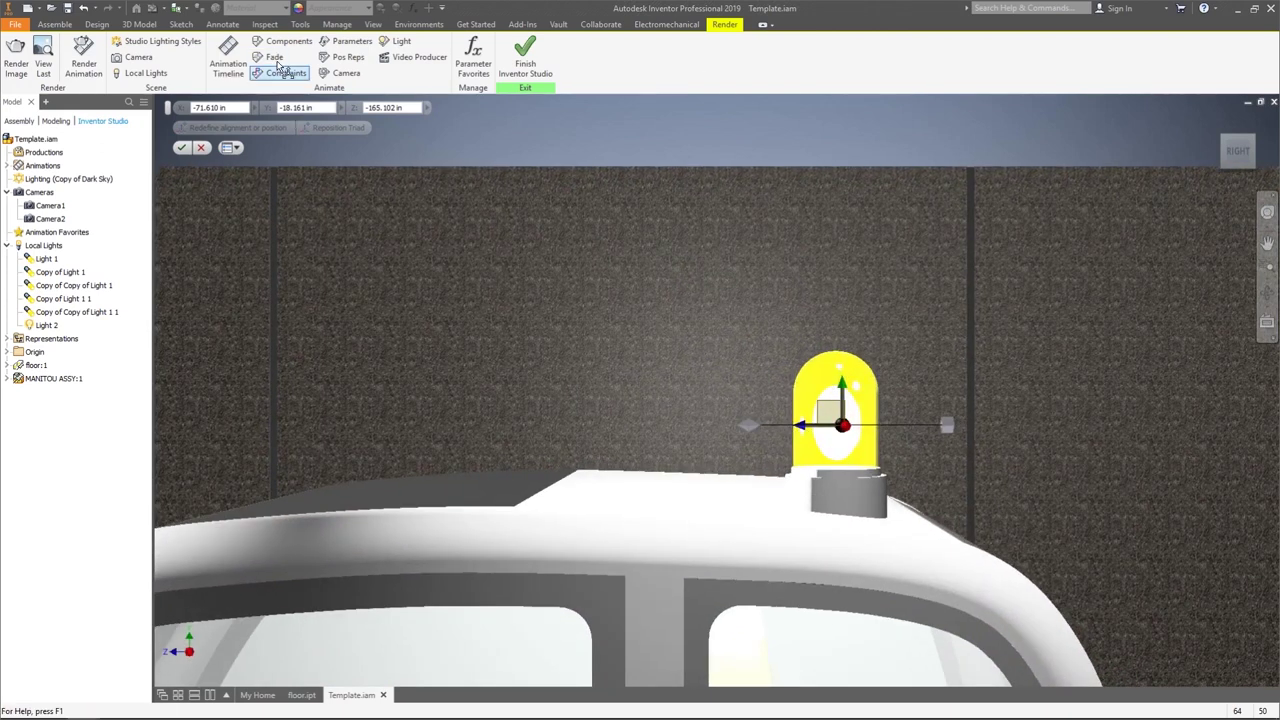
{"action": "left_click", "coordinate": [181, 147]}
{"action": "scroll", "coordinate": [577, 346], "scroll_direction": "down", "scroll_amount": 10}
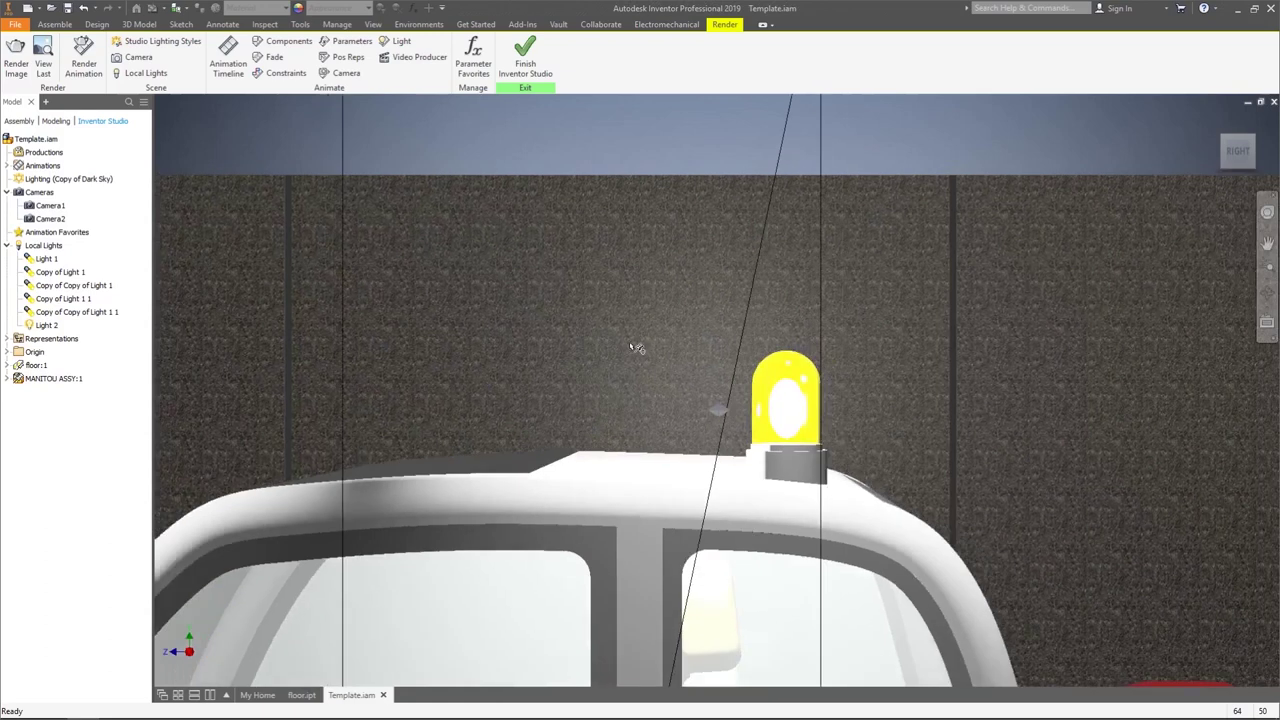
- Render a 1920 × 1080 test image from Camera1 with the Copy of Dark Sky lighting style and inspect the beacon in the enlarged output
{"action": "key", "text": "F6"}
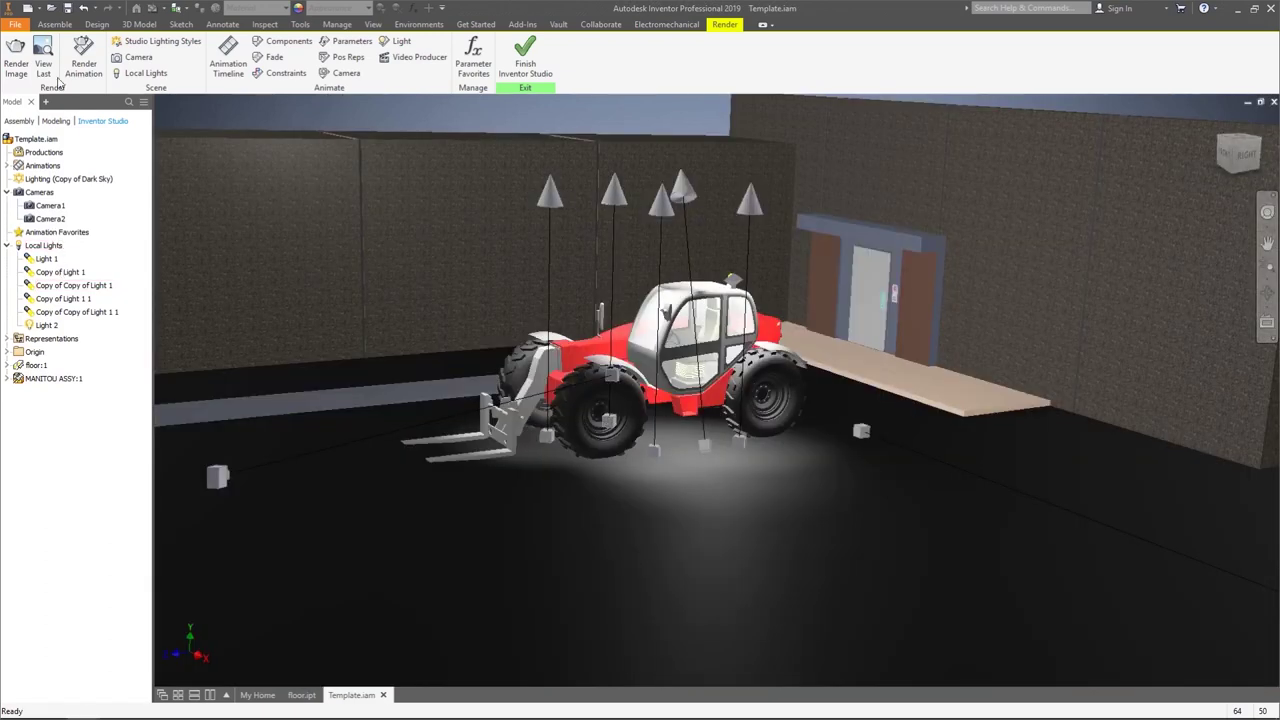
{"action": "left_click", "coordinate": [16, 62]}
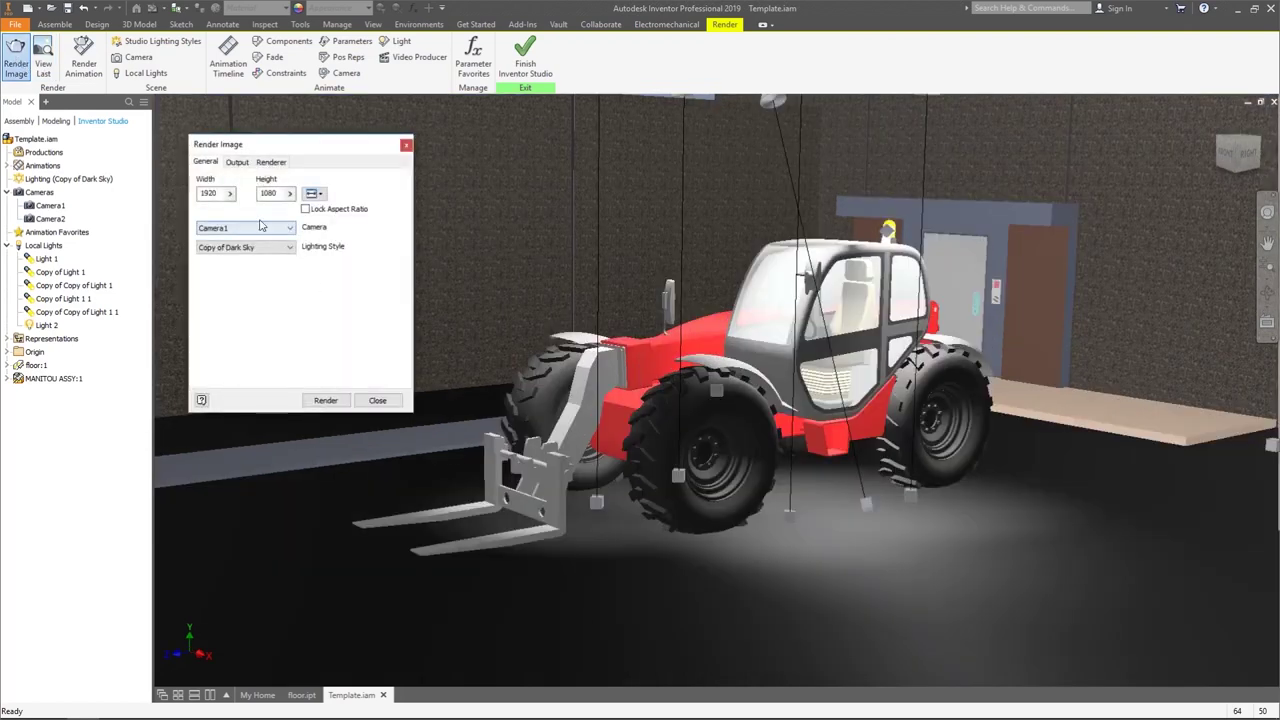
{"action": "left_click", "coordinate": [237, 162]}
{"action": "left_click", "coordinate": [268, 162]}
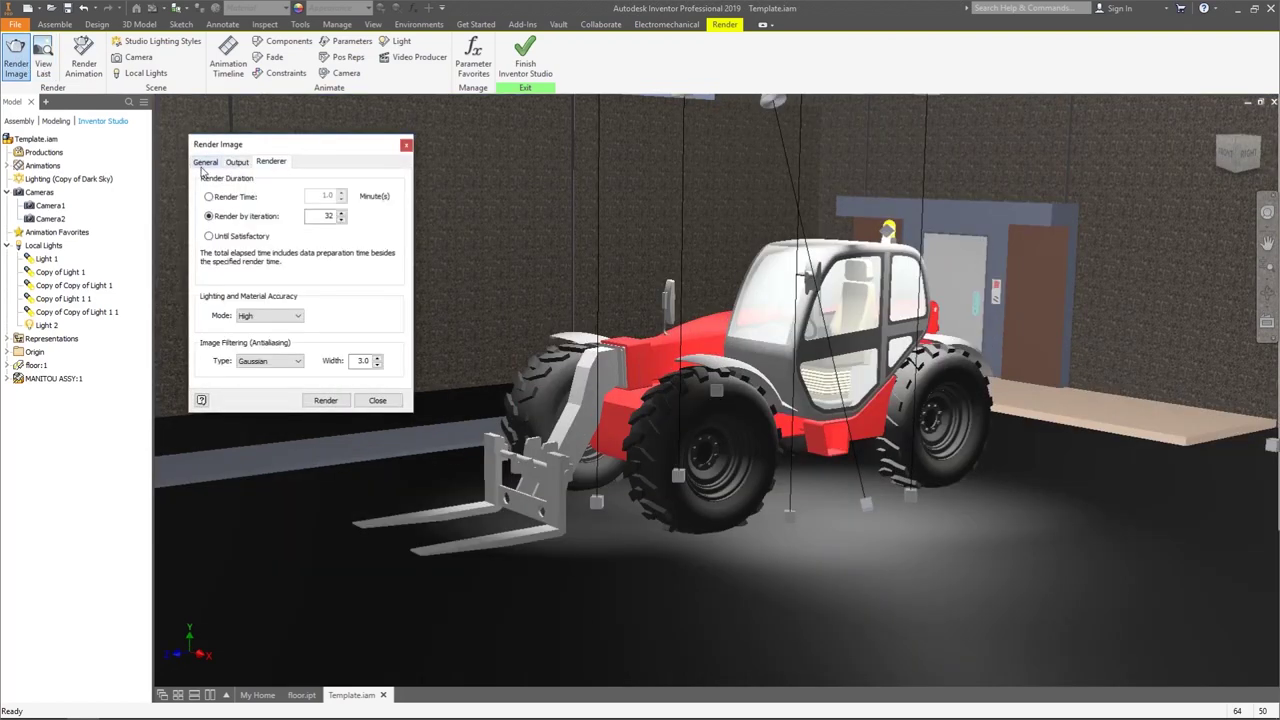
{"action": "left_click", "coordinate": [204, 163]}
{"action": "left_click", "coordinate": [325, 400]}
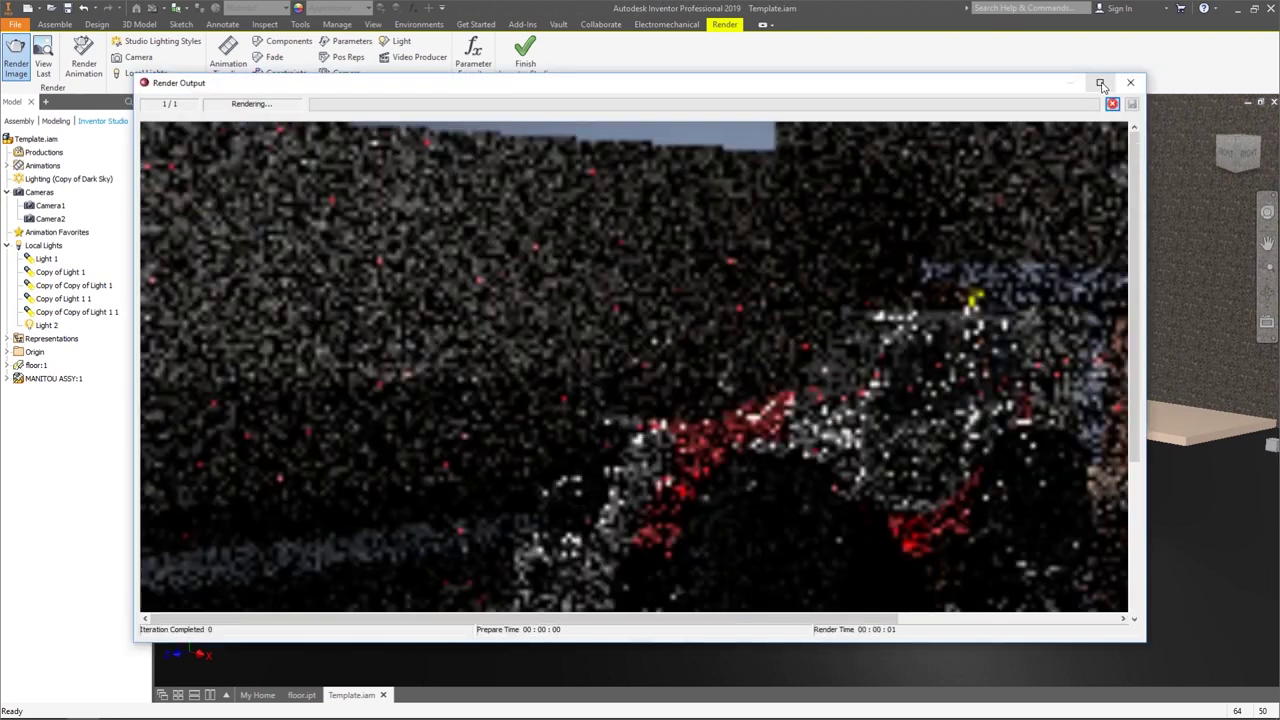
{"action": "left_click", "coordinate": [1101, 83]}
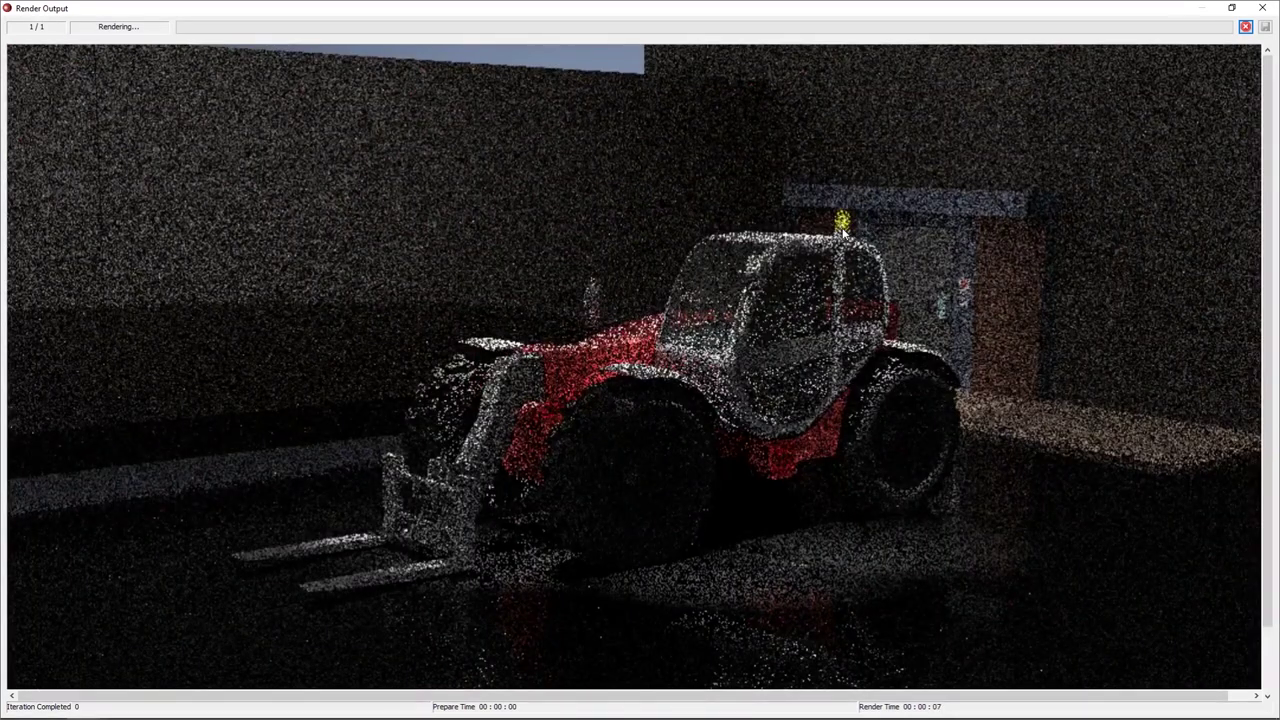
{"action": "left_click", "coordinate": [1262, 8]}
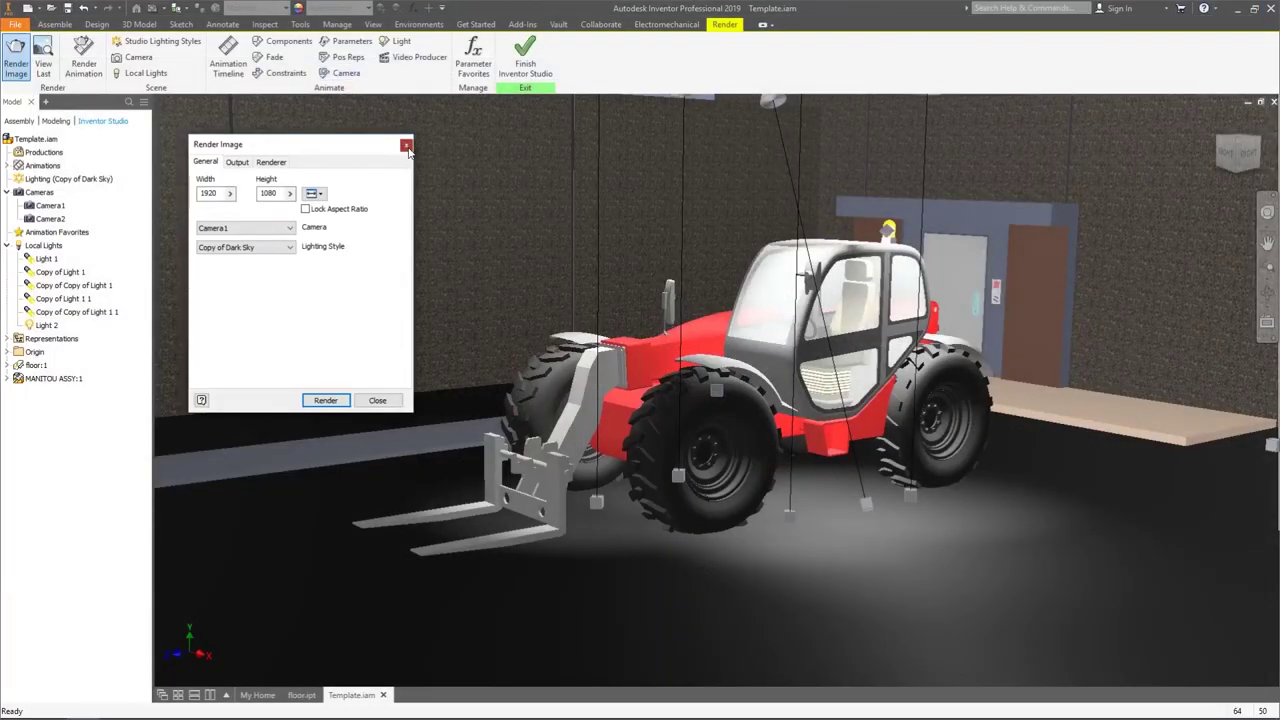
{"action": "key", "text": "Escape"}
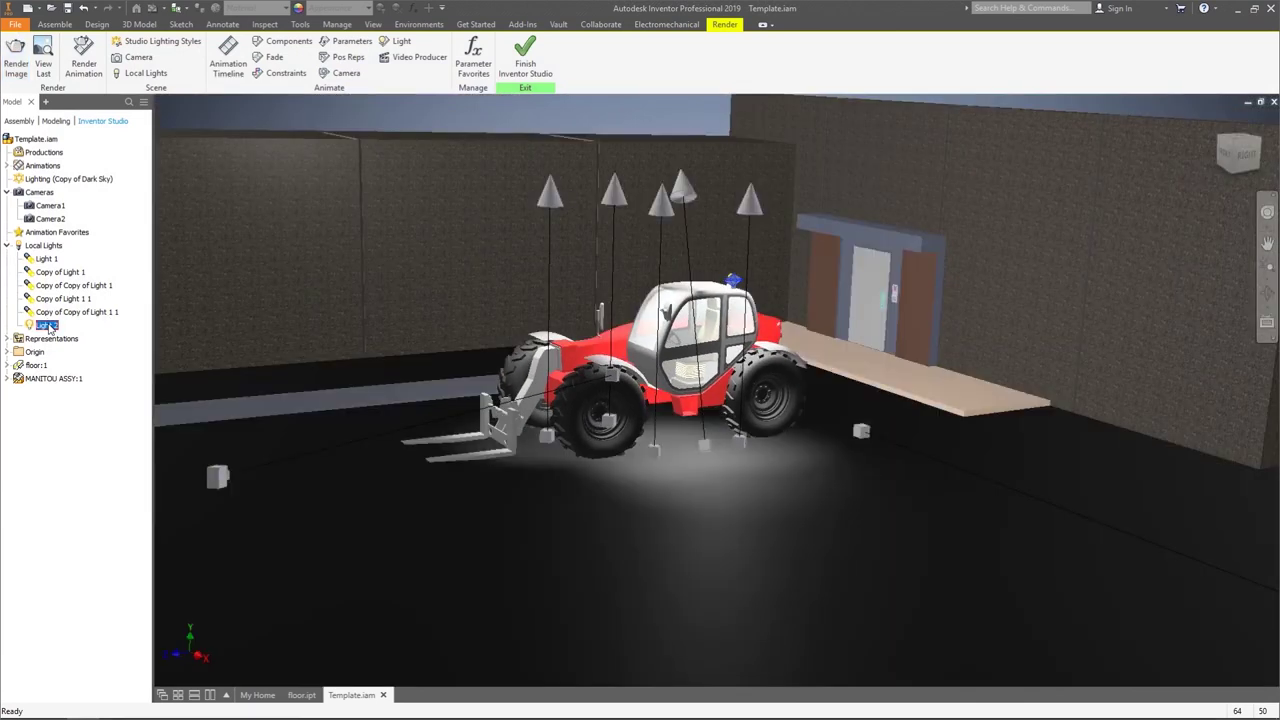
- Change the illumination colour of the Light 2 point light to orange and save the light
{"action": "right_click", "coordinate": [50, 326]}
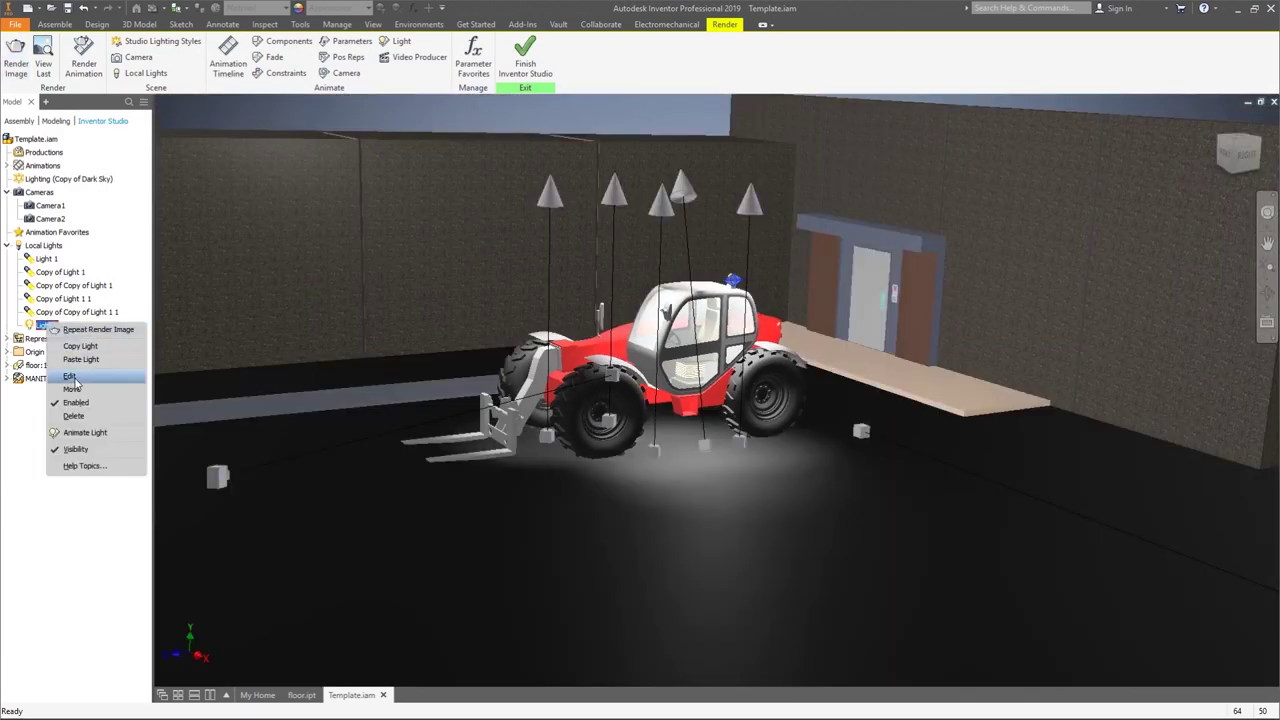
{"action": "left_click", "coordinate": [70, 377]}
{"action": "left_click", "coordinate": [240, 145]}
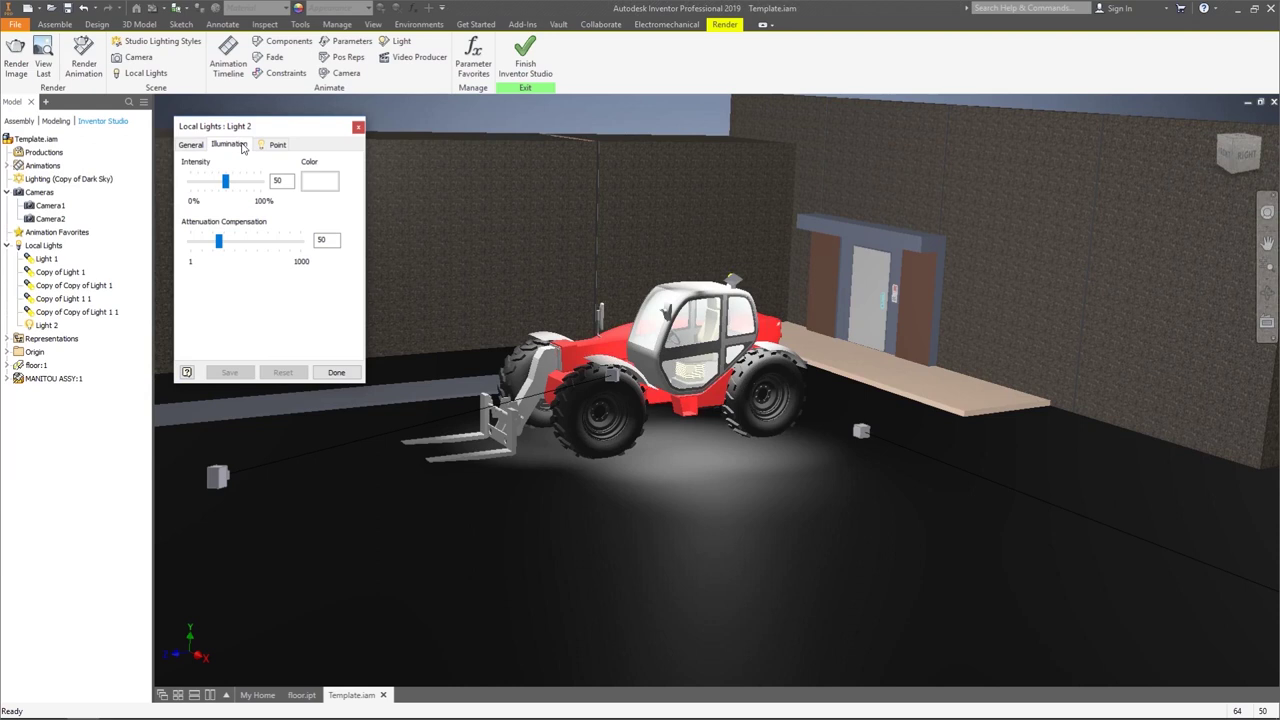
{"action": "left_click", "coordinate": [329, 186]}
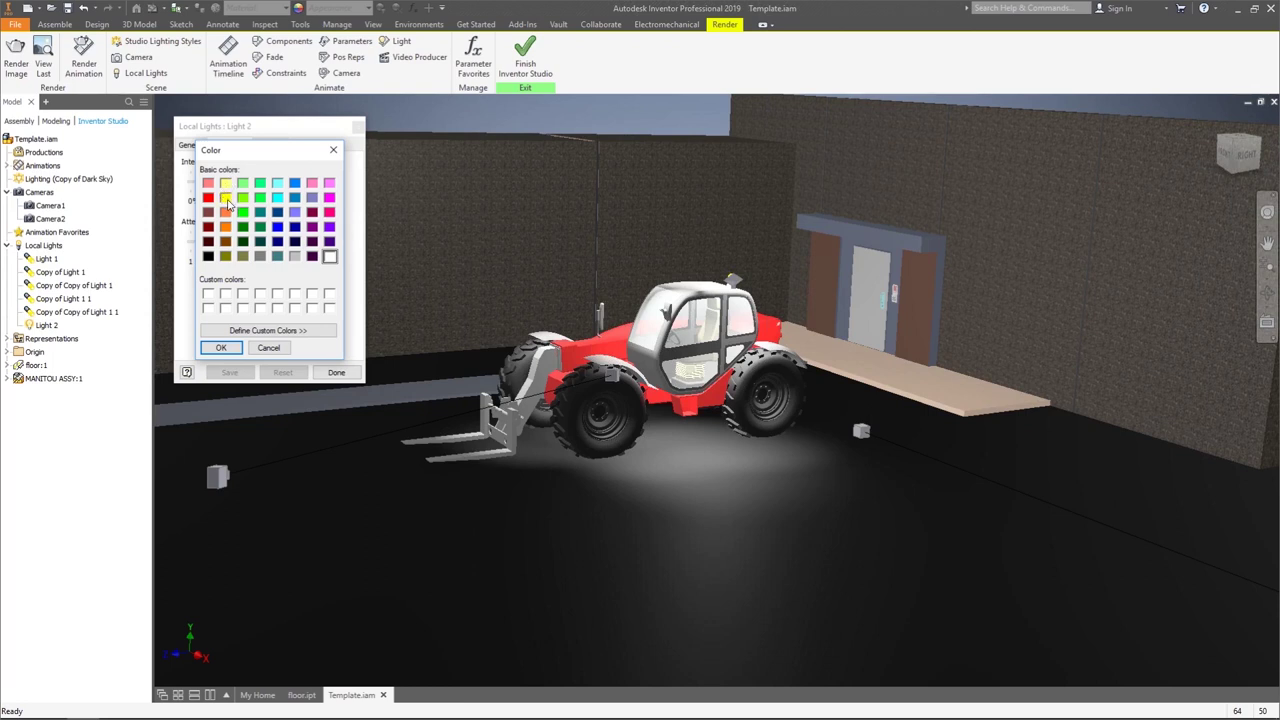
{"action": "left_click", "coordinate": [226, 213]}
{"action": "left_click", "coordinate": [222, 349]}
{"action": "left_click", "coordinate": [232, 373]}
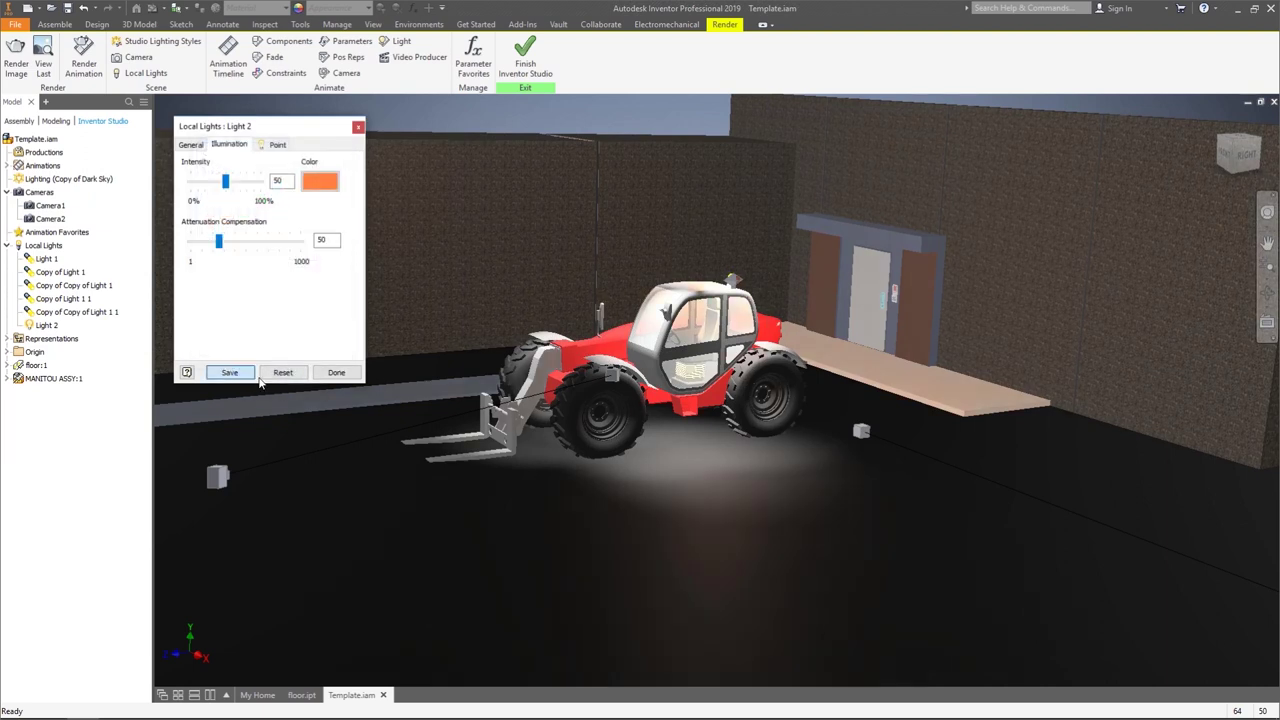
{"action": "left_click", "coordinate": [334, 372]}
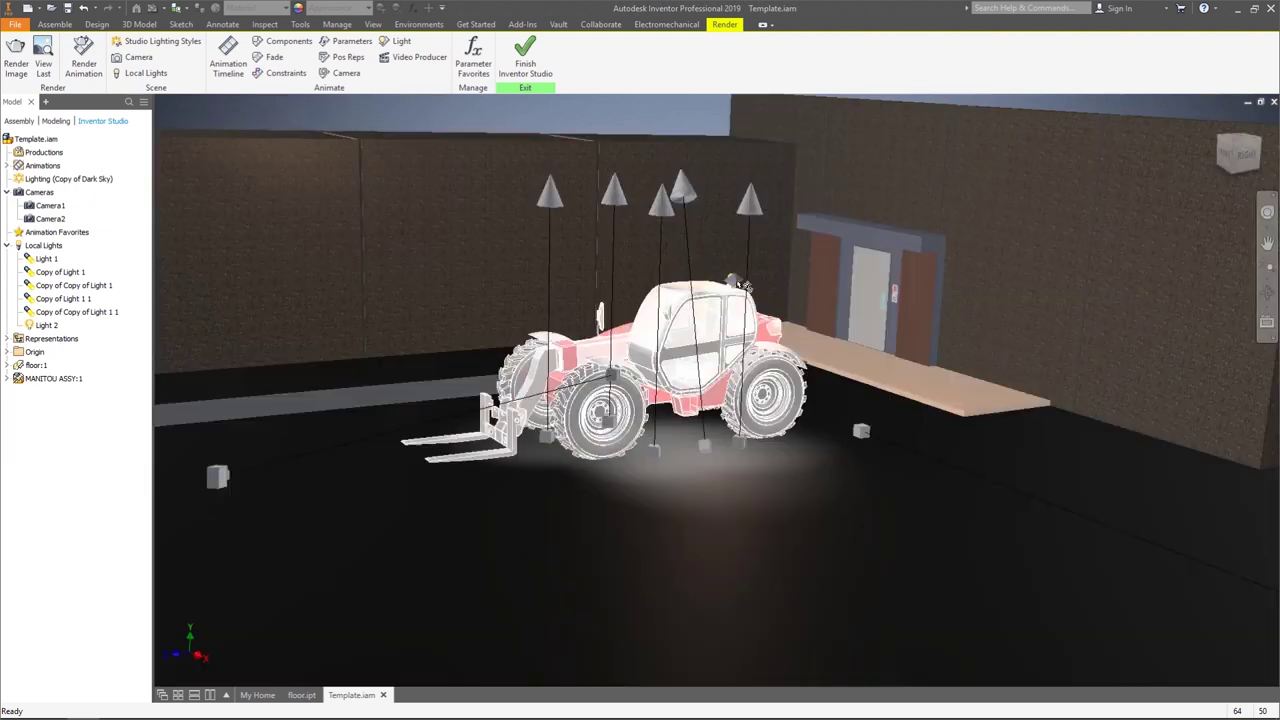
- Render the scene again from Camera1 with Copy of Dark Sky lighting and examine the orange beacon light in the enlarged output
{"action": "scroll", "coordinate": [930, 474], "scroll_direction": "up", "scroll_amount": 3}
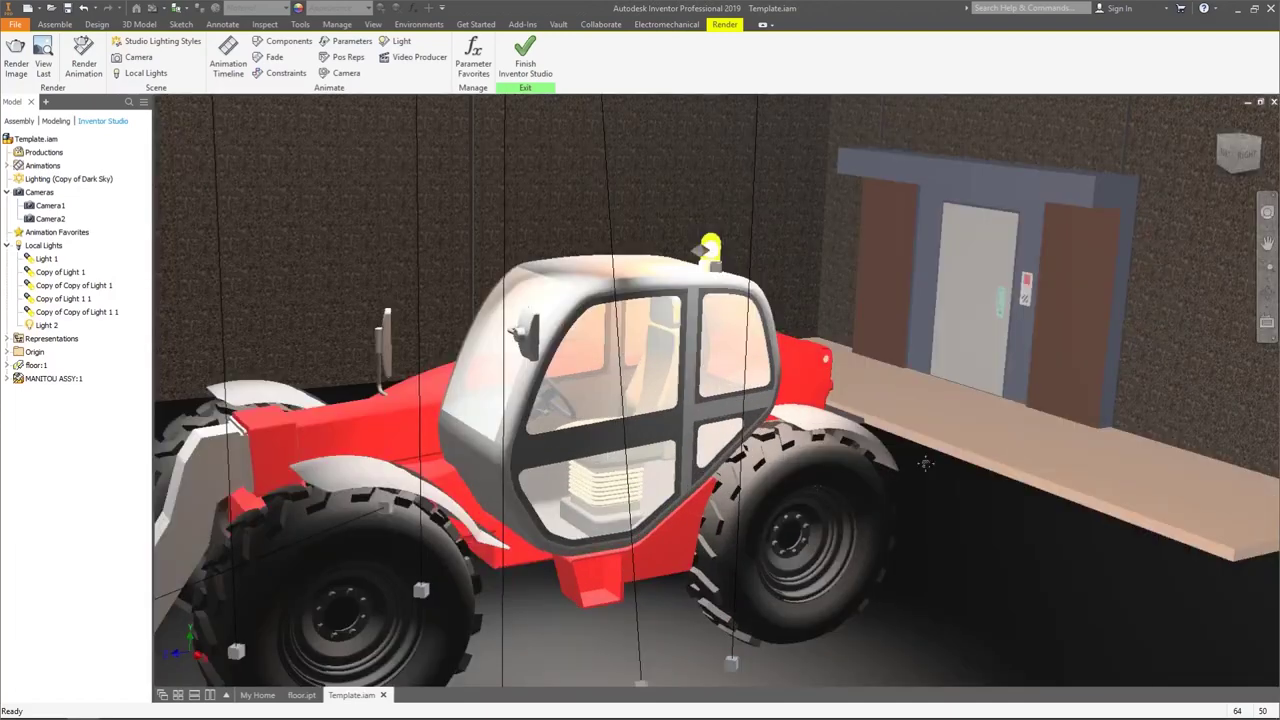
{"action": "scroll", "coordinate": [930, 474], "scroll_direction": "down", "scroll_amount": 3}
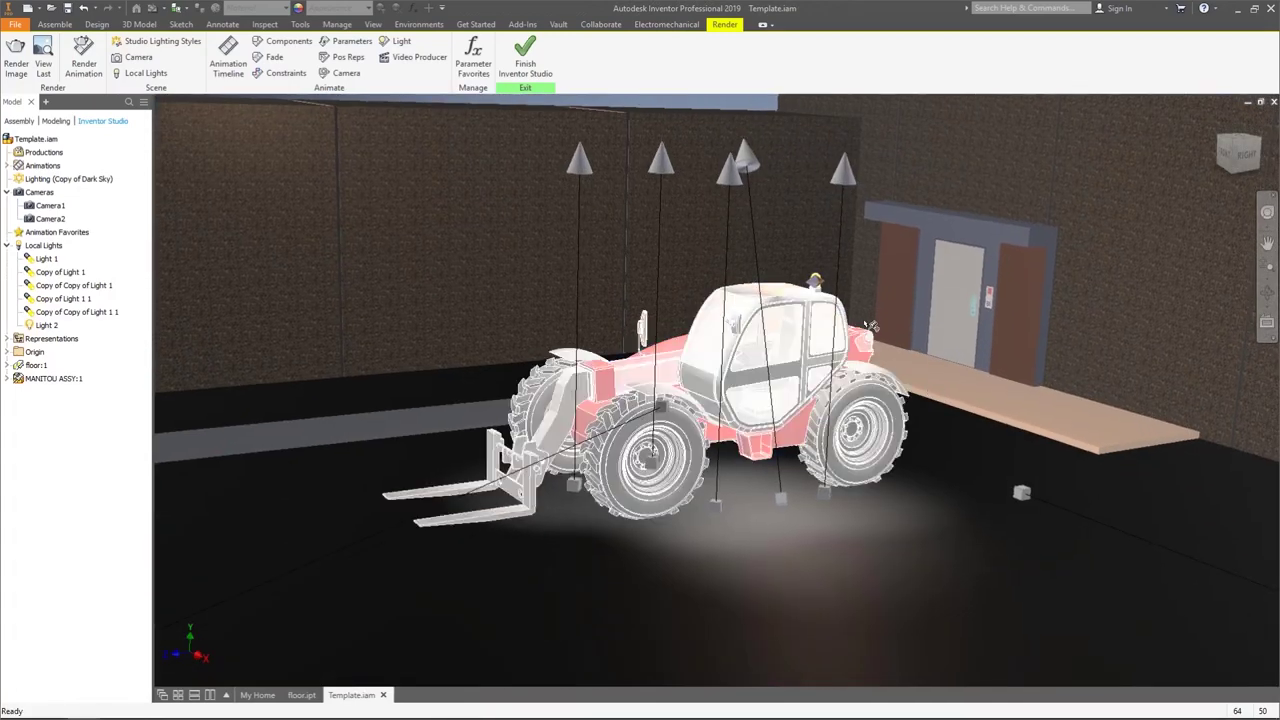
{"action": "scroll", "coordinate": [831, 330], "scroll_direction": "up", "scroll_amount": 4}
{"action": "scroll", "coordinate": [817, 290], "scroll_direction": "down", "scroll_amount": 4}
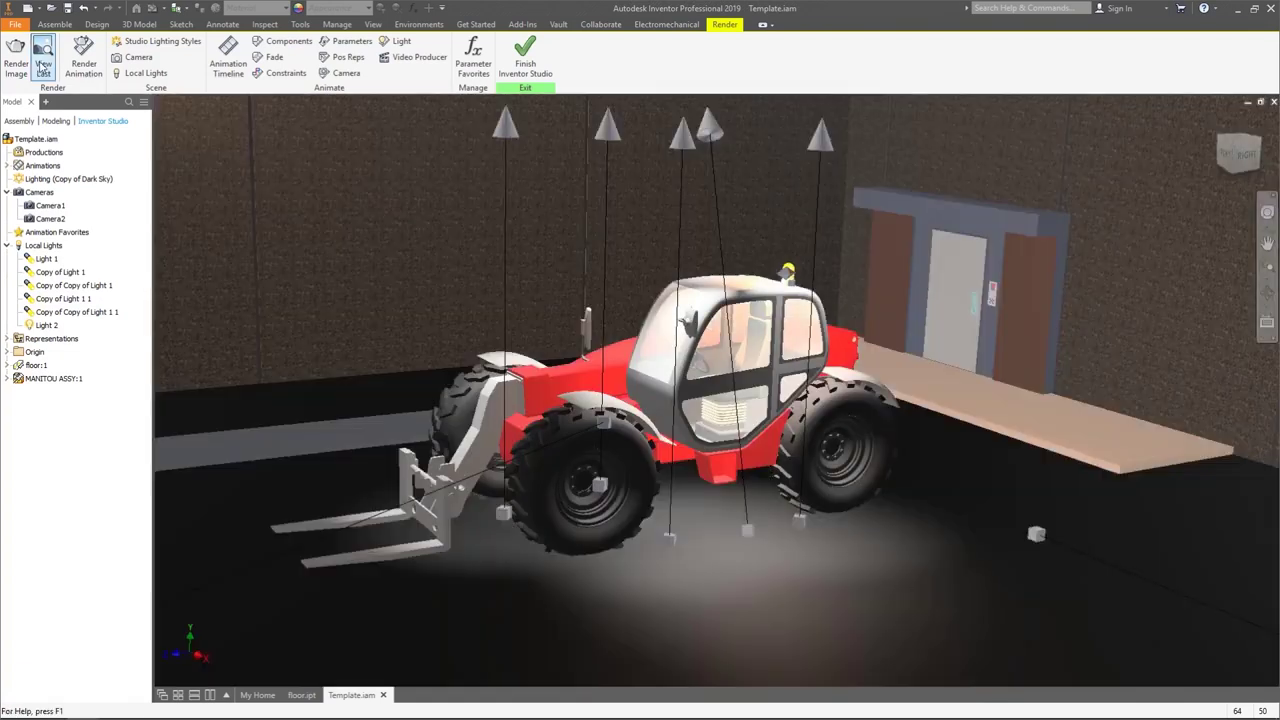
{"action": "left_click", "coordinate": [43, 63]}
{"action": "left_click", "coordinate": [14, 63]}
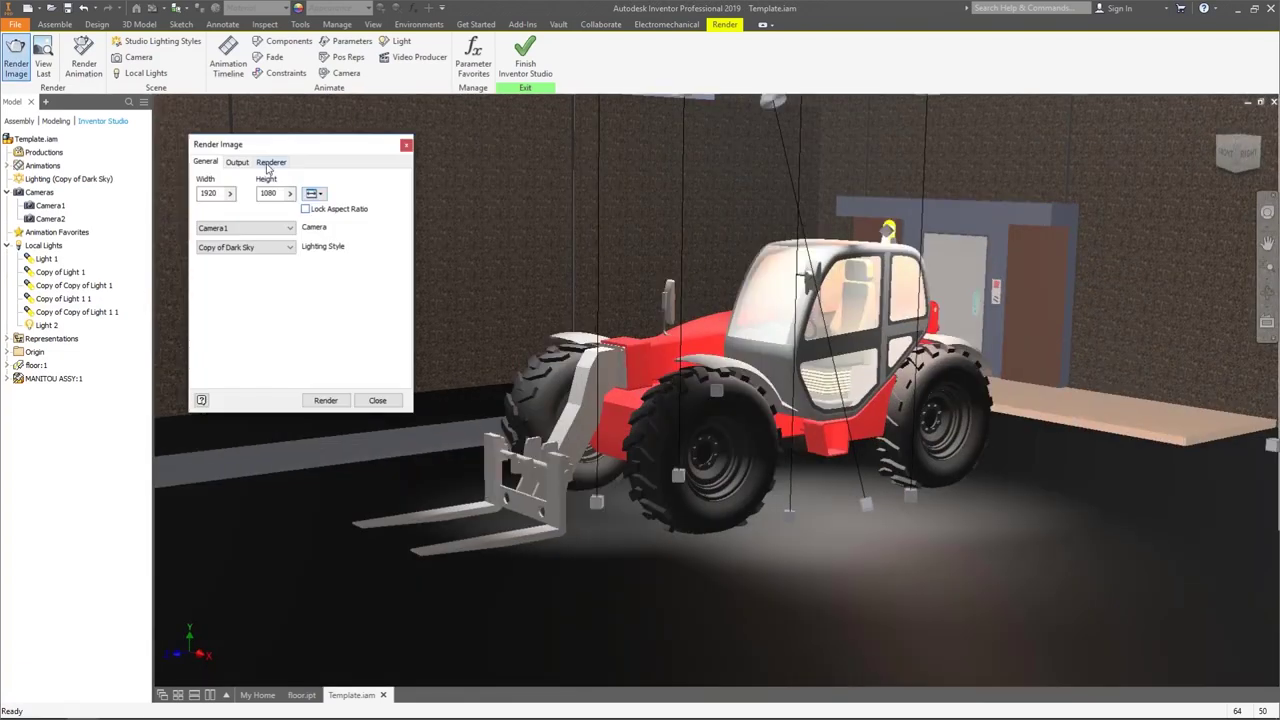
{"action": "left_click", "coordinate": [325, 401]}
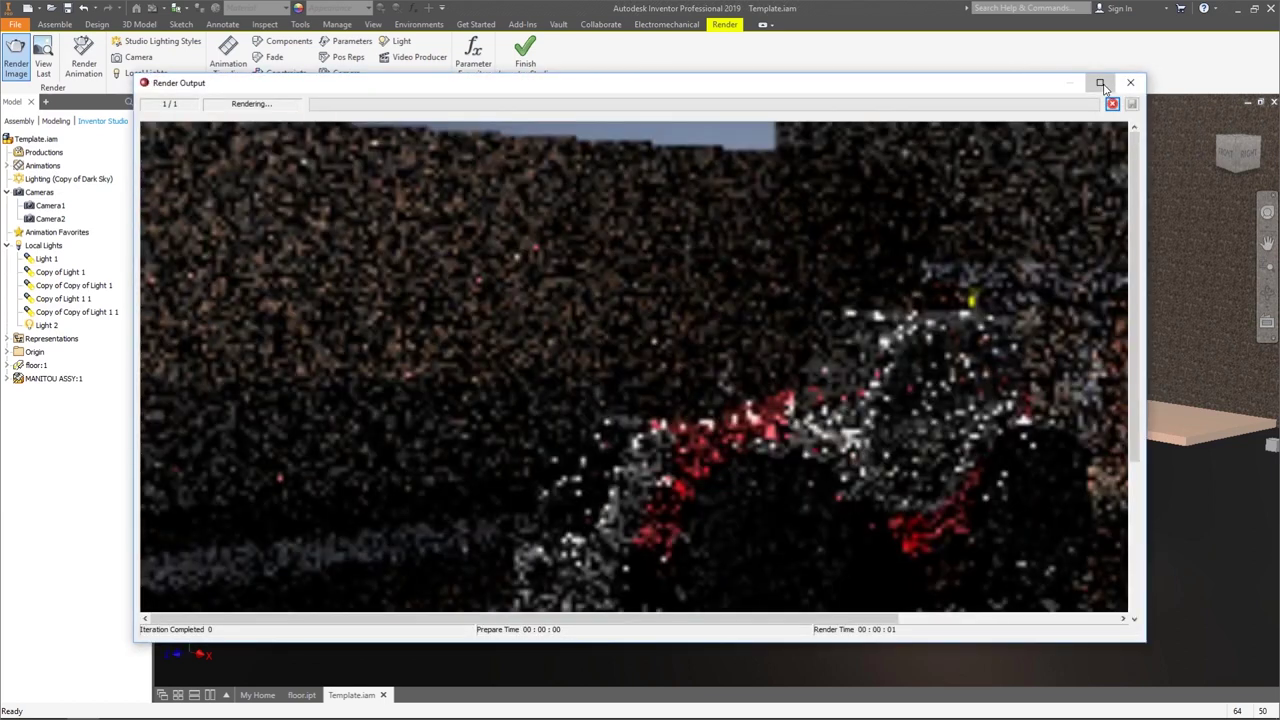
{"action": "left_click", "coordinate": [1100, 83]}
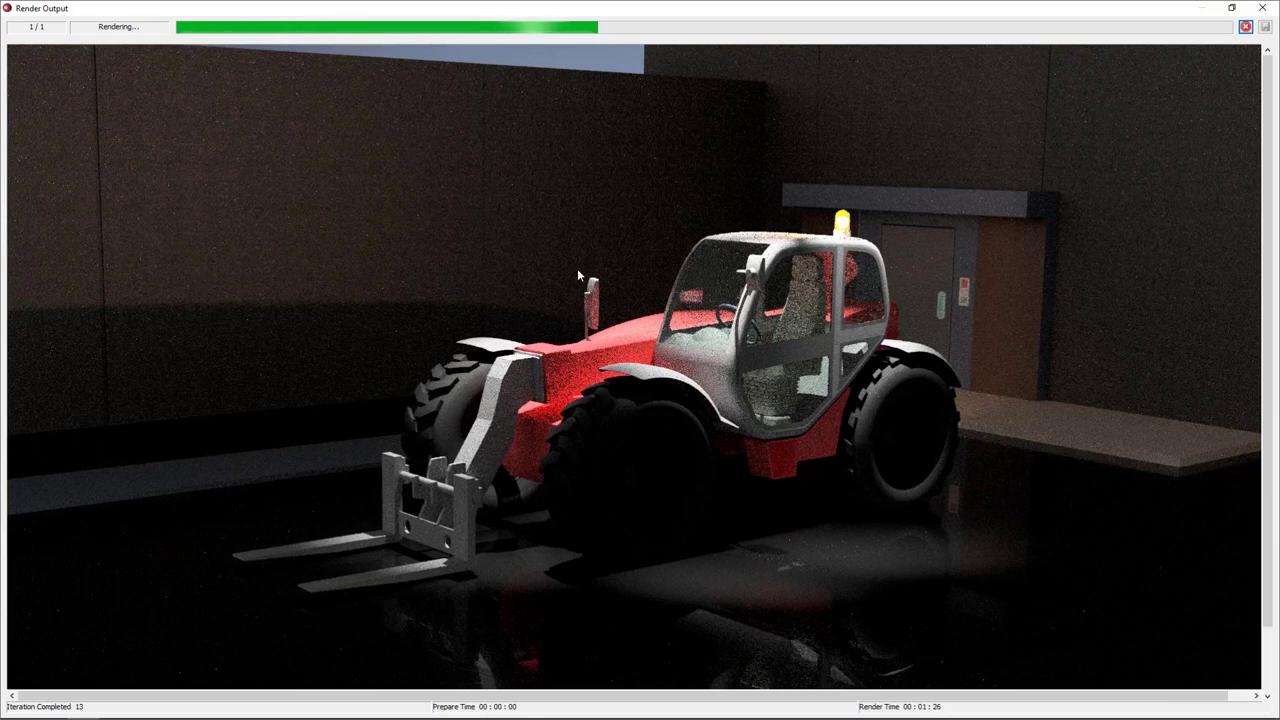
{"action": "left_click", "coordinate": [1266, 8]}
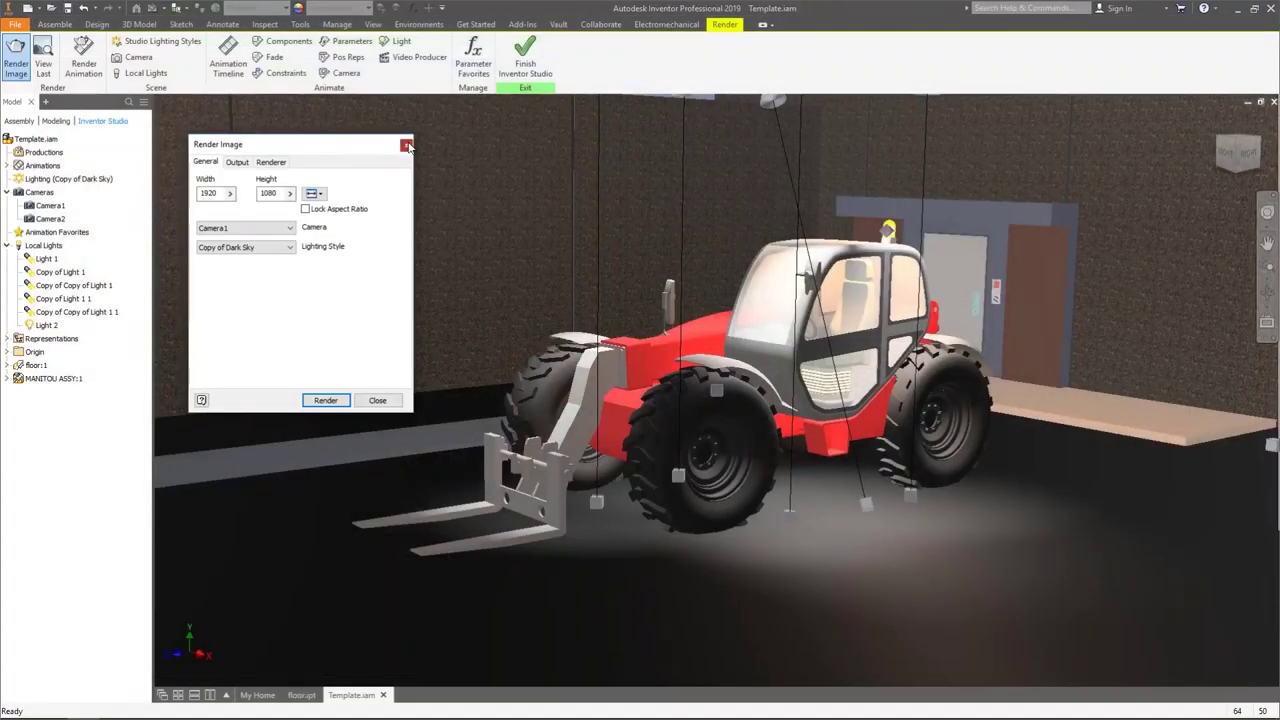
{"action": "left_click", "coordinate": [407, 147]}
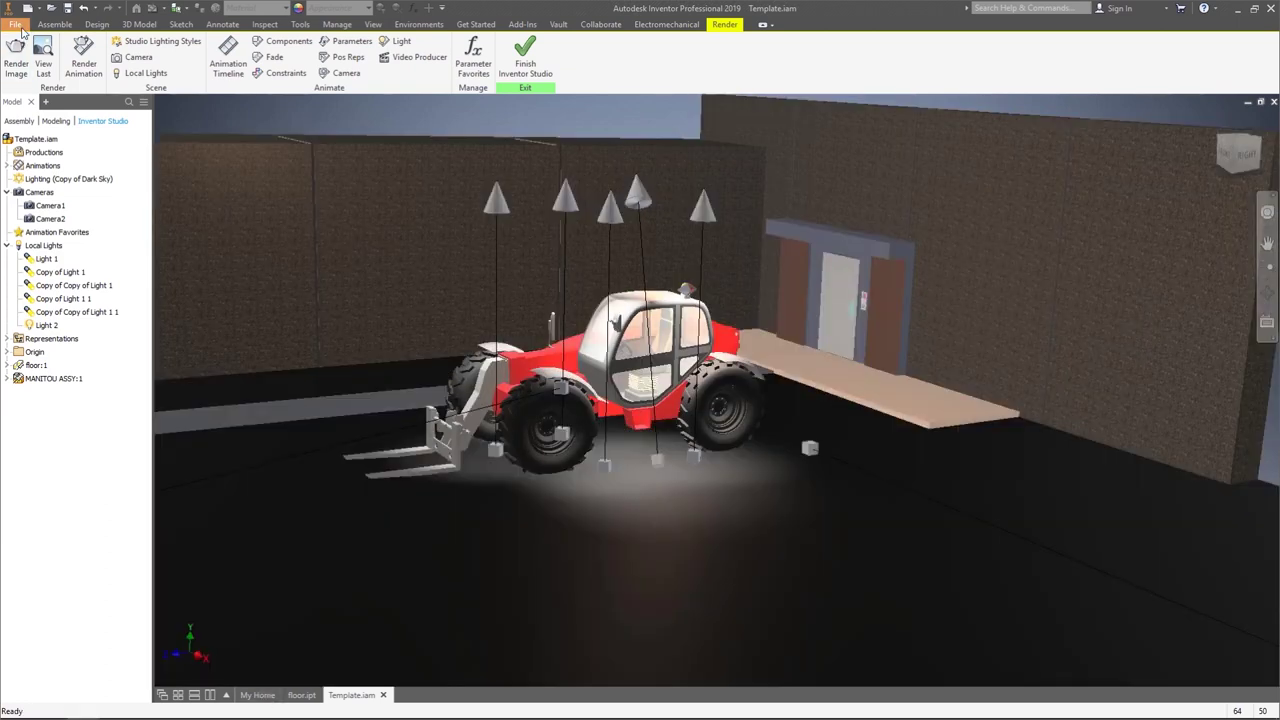
- Open MANITOU ASSY.iam from the Manitou_Update_1 folder under Engineering Data
{"action": "left_click", "coordinate": [15, 24]}
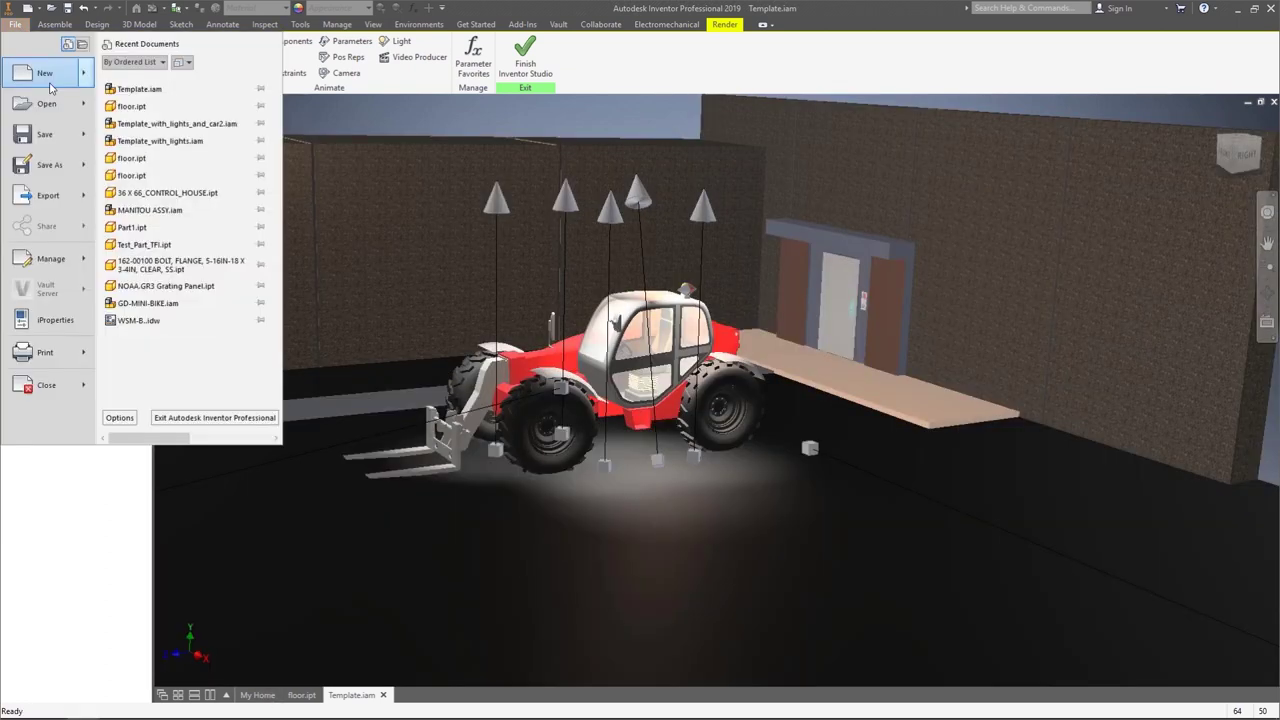
{"action": "left_click", "coordinate": [64, 108]}
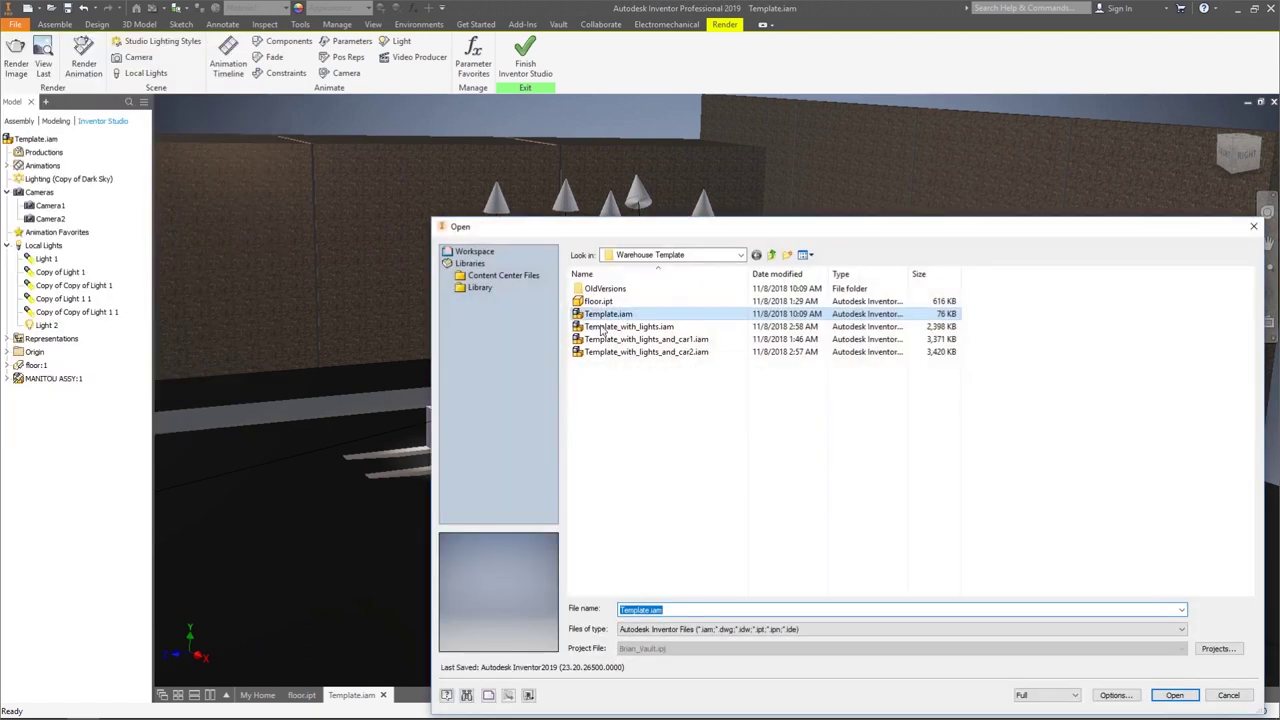
{"action": "left_click", "coordinate": [718, 255]}
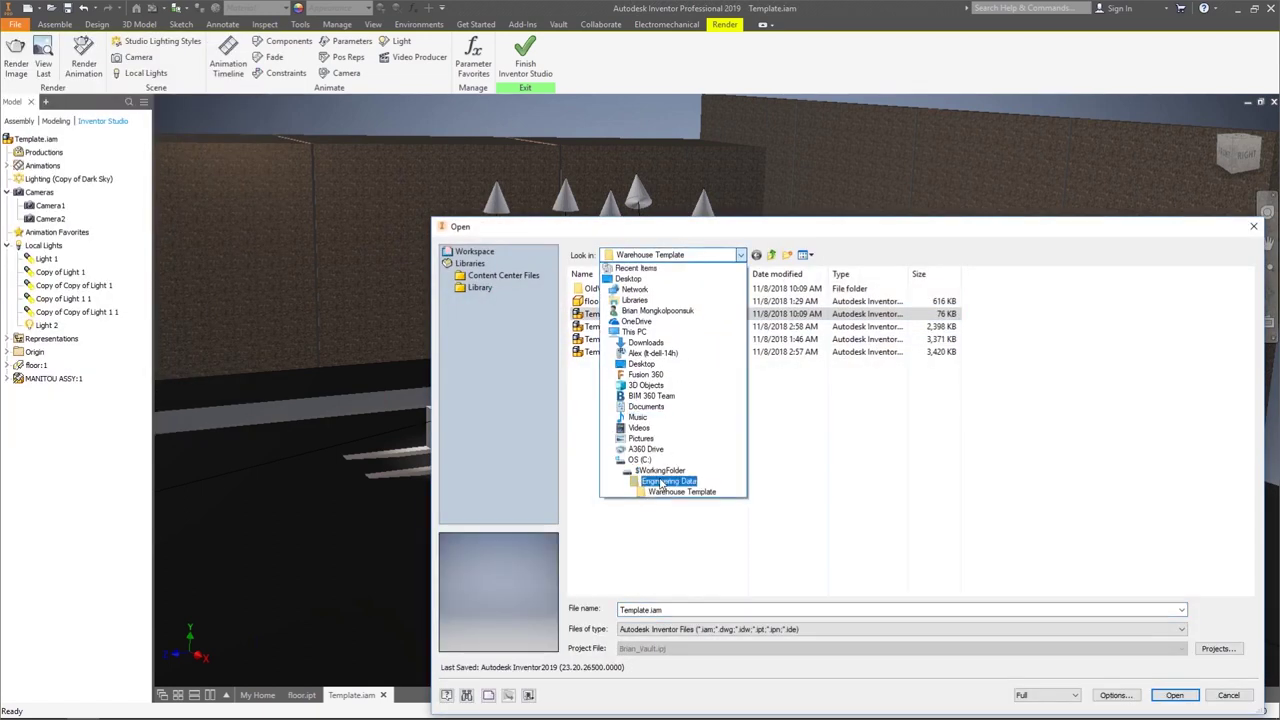
{"action": "left_click", "coordinate": [660, 471]}
{"action": "double_click", "coordinate": [628, 316]}
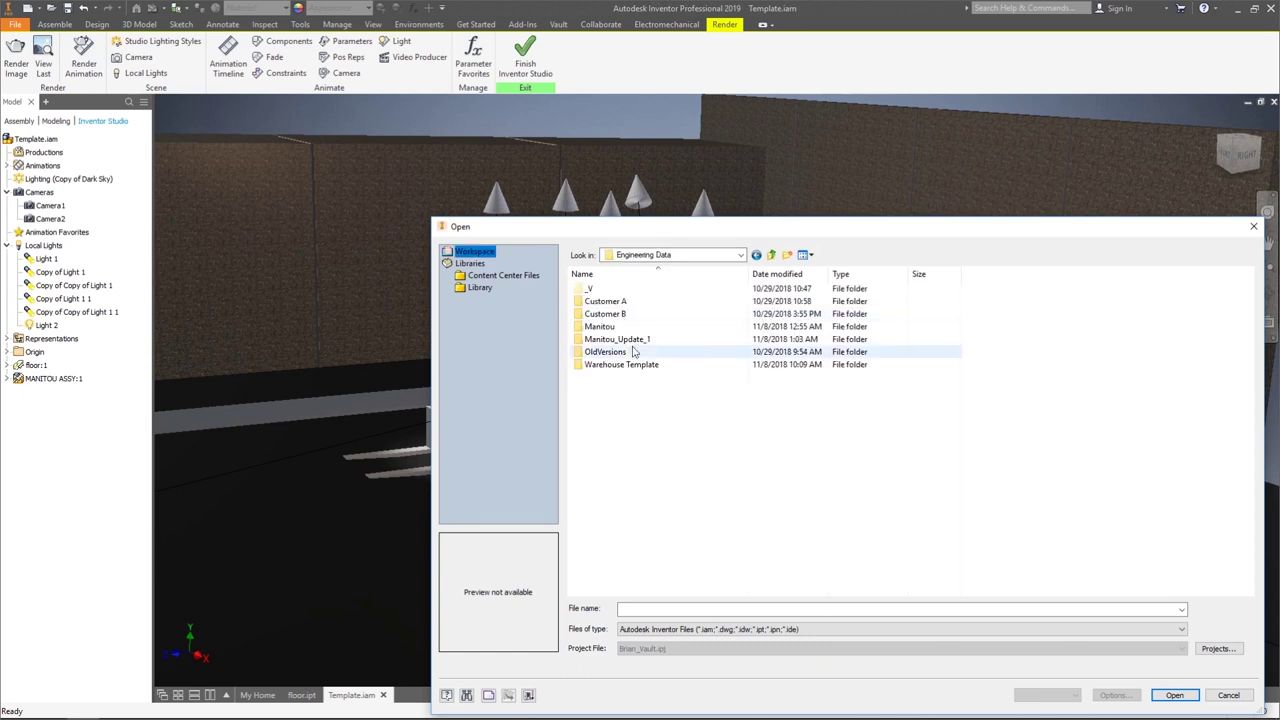
{"action": "double_click", "coordinate": [630, 341]}
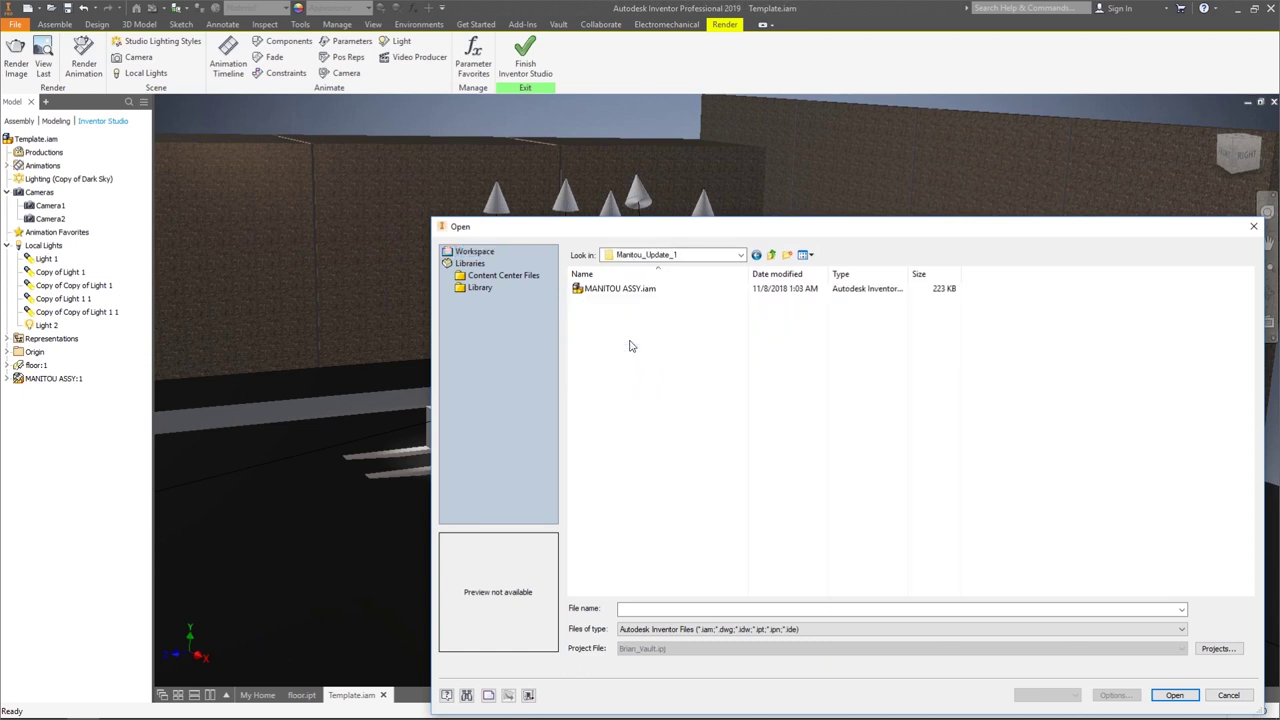
{"action": "double_click", "coordinate": [630, 290]}
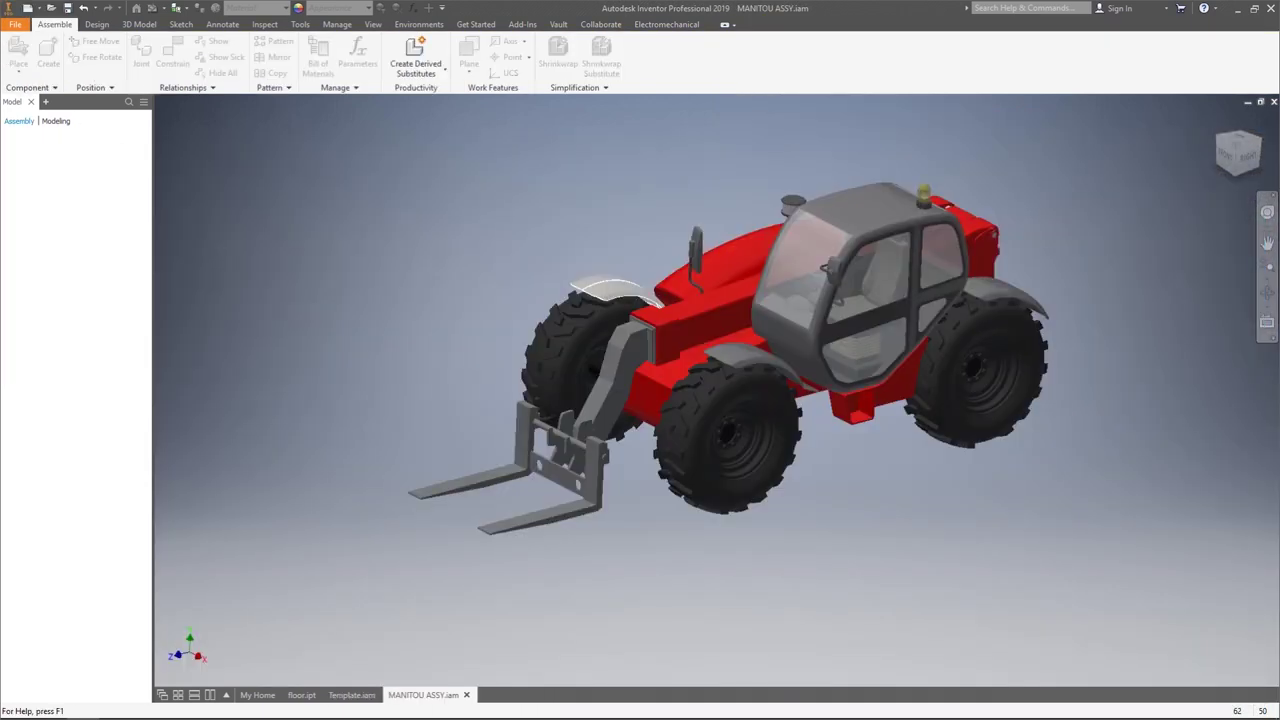
- Switch the Manitou assembly's view from orthographic to perspective projection
{"action": "left_click", "coordinate": [1220, 132]}
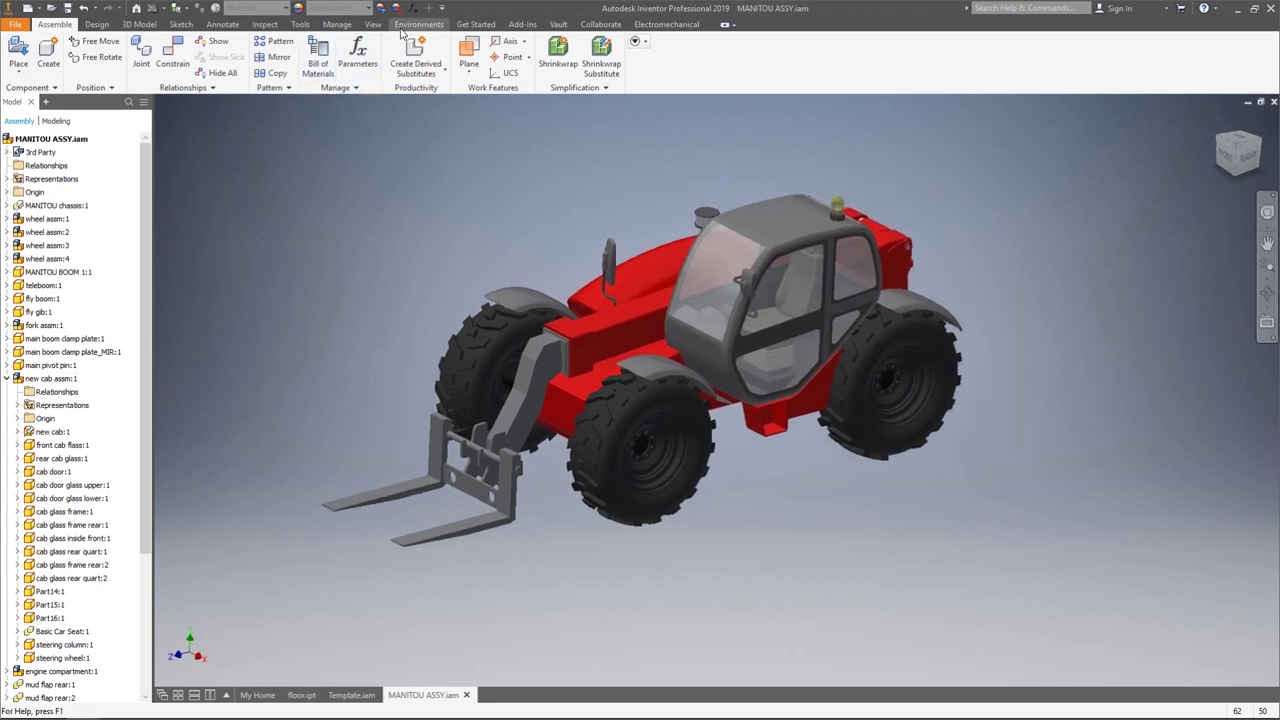
{"action": "left_click", "coordinate": [340, 24]}
{"action": "left_click", "coordinate": [300, 24]}
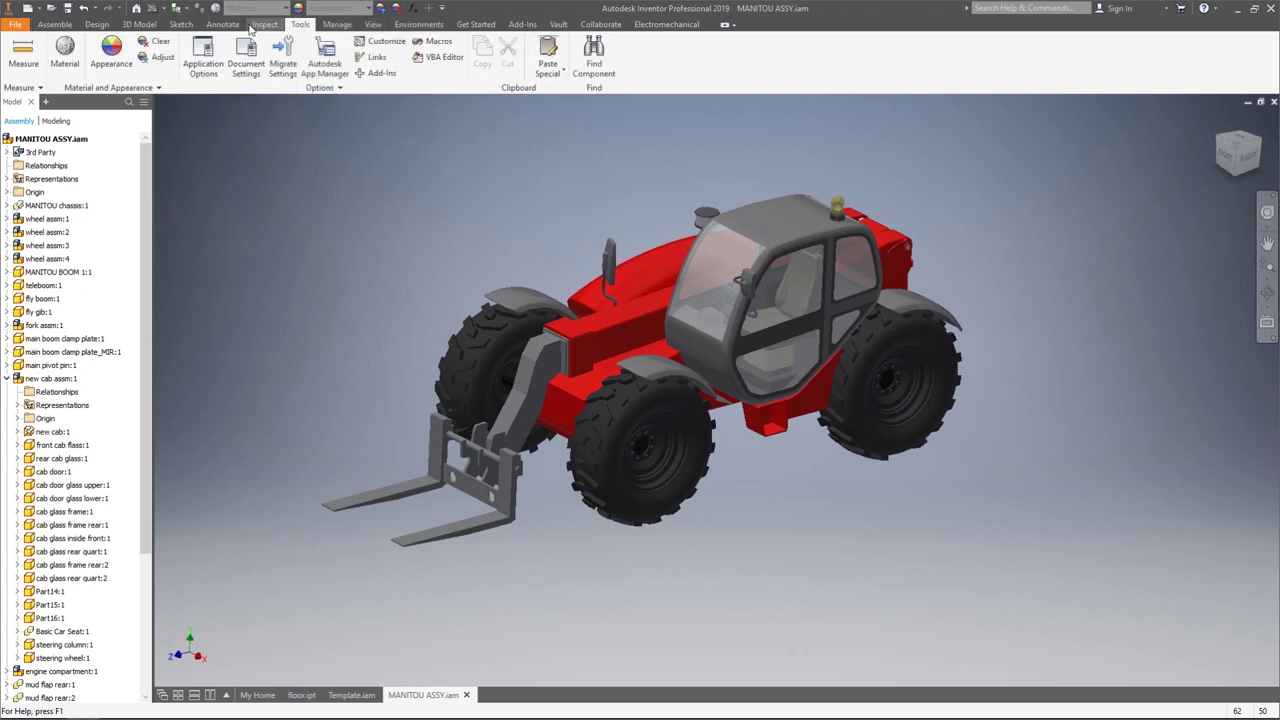
{"action": "left_click", "coordinate": [372, 25]}
{"action": "left_click", "coordinate": [330, 45]}
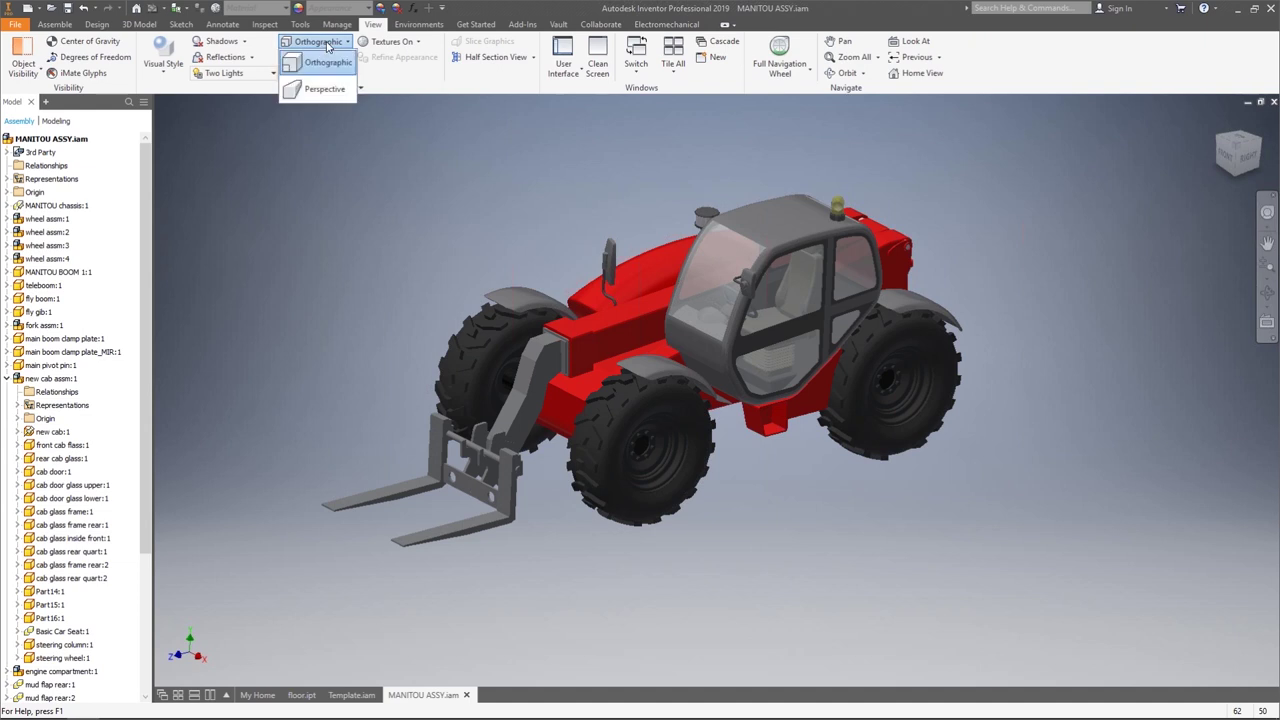
{"action": "left_click", "coordinate": [319, 90]}
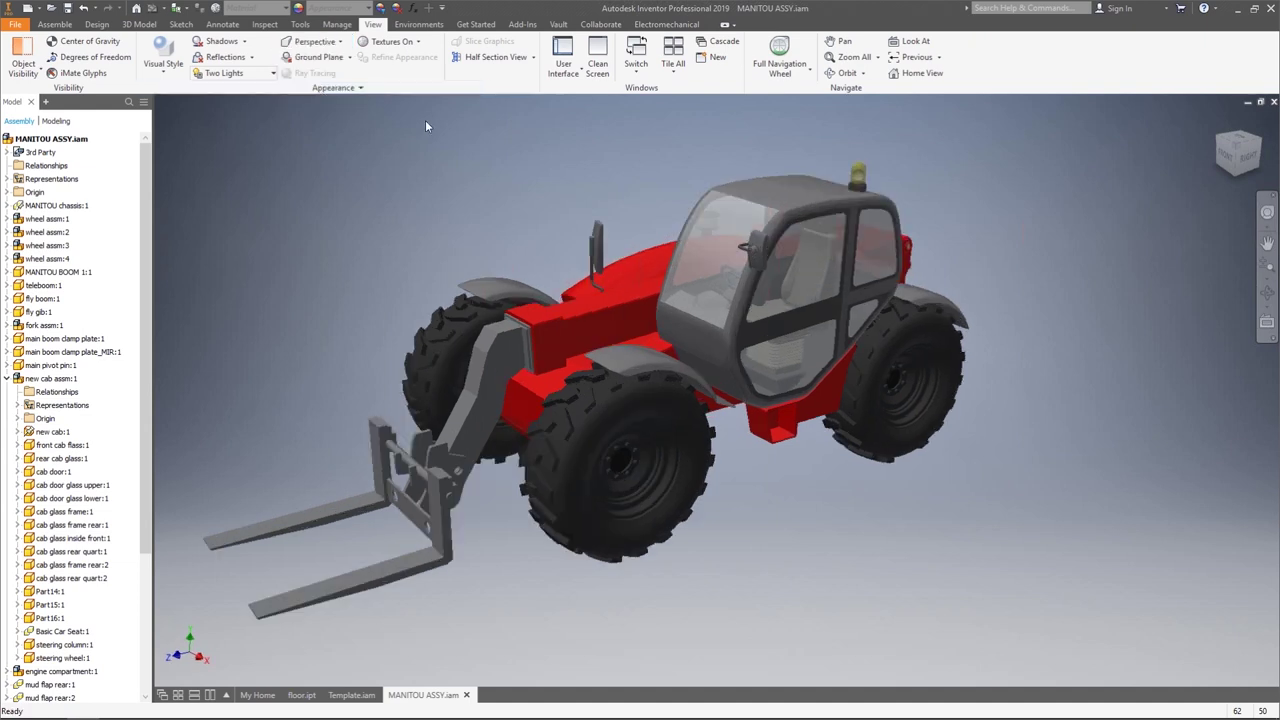
- Enter the Inventor Studio environment for the Manitou assembly and create a new animation
{"action": "left_click", "coordinate": [418, 24]}
{"action": "left_click", "coordinate": [138, 58]}
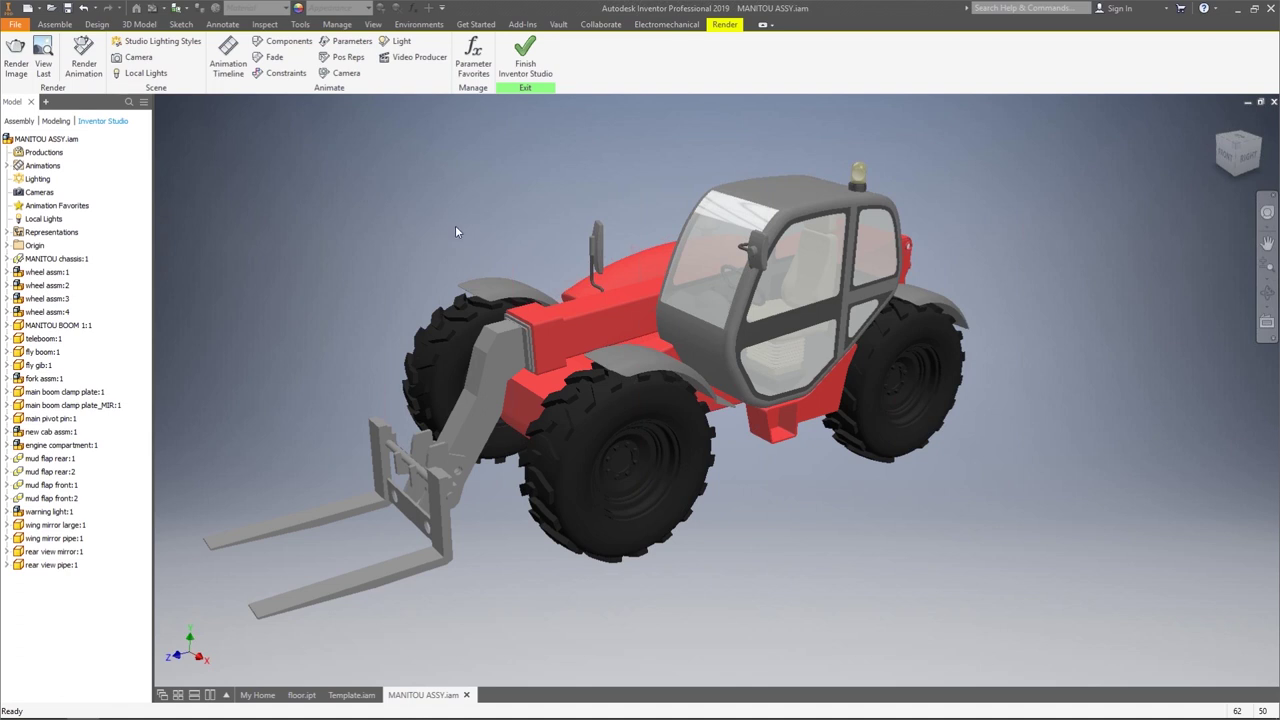
{"action": "right_click", "coordinate": [40, 166]}
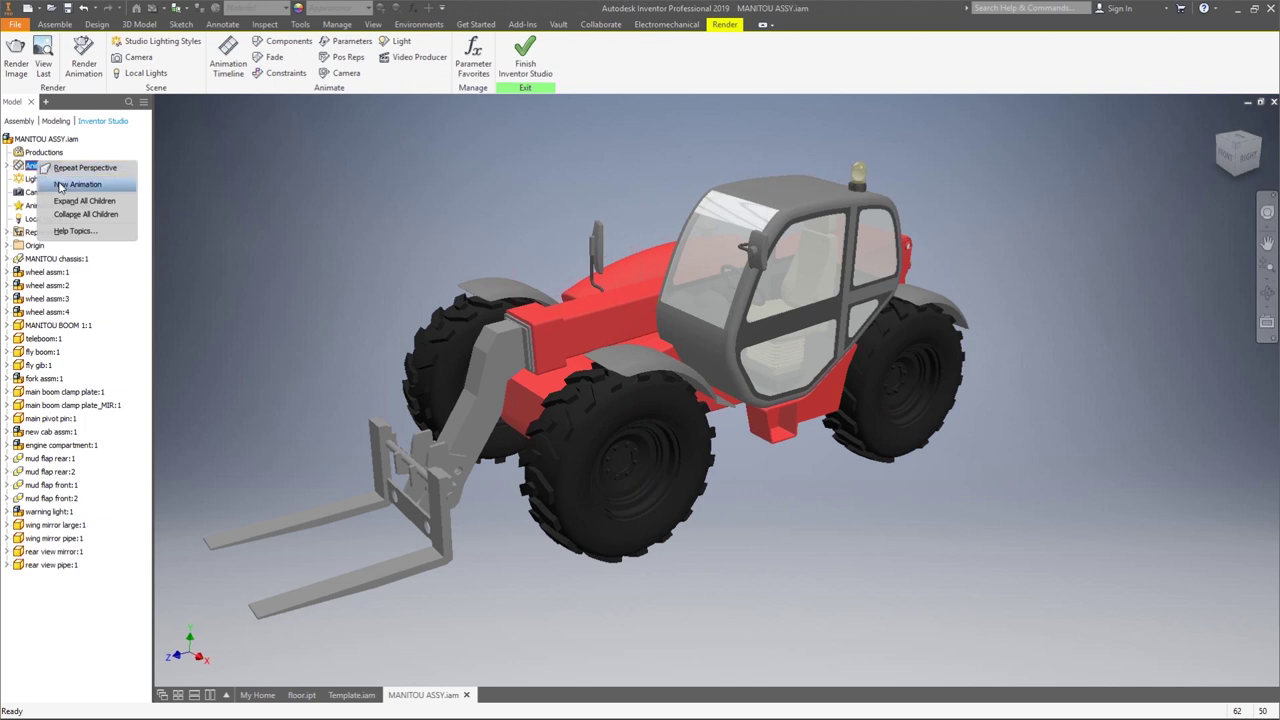
{"action": "left_click", "coordinate": [62, 185]}
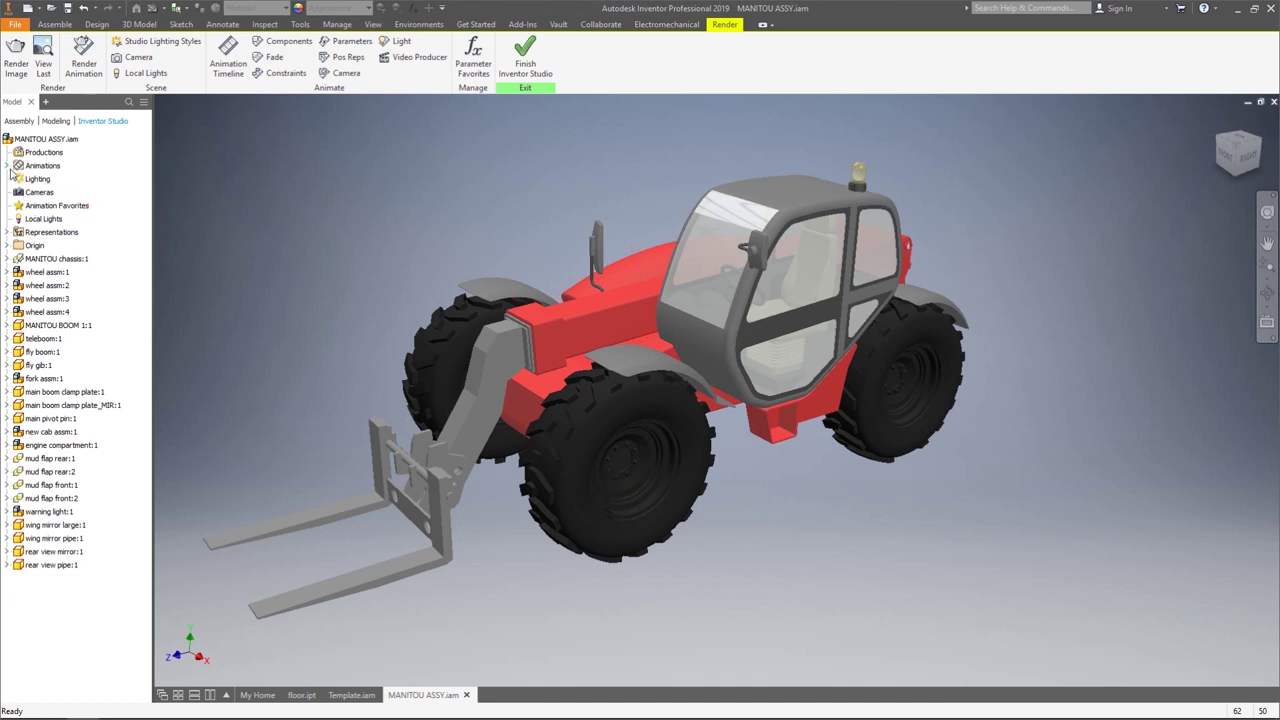
- Activate Animation1 among the Manitou assembly's animations
{"action": "left_click", "coordinate": [8, 167]}
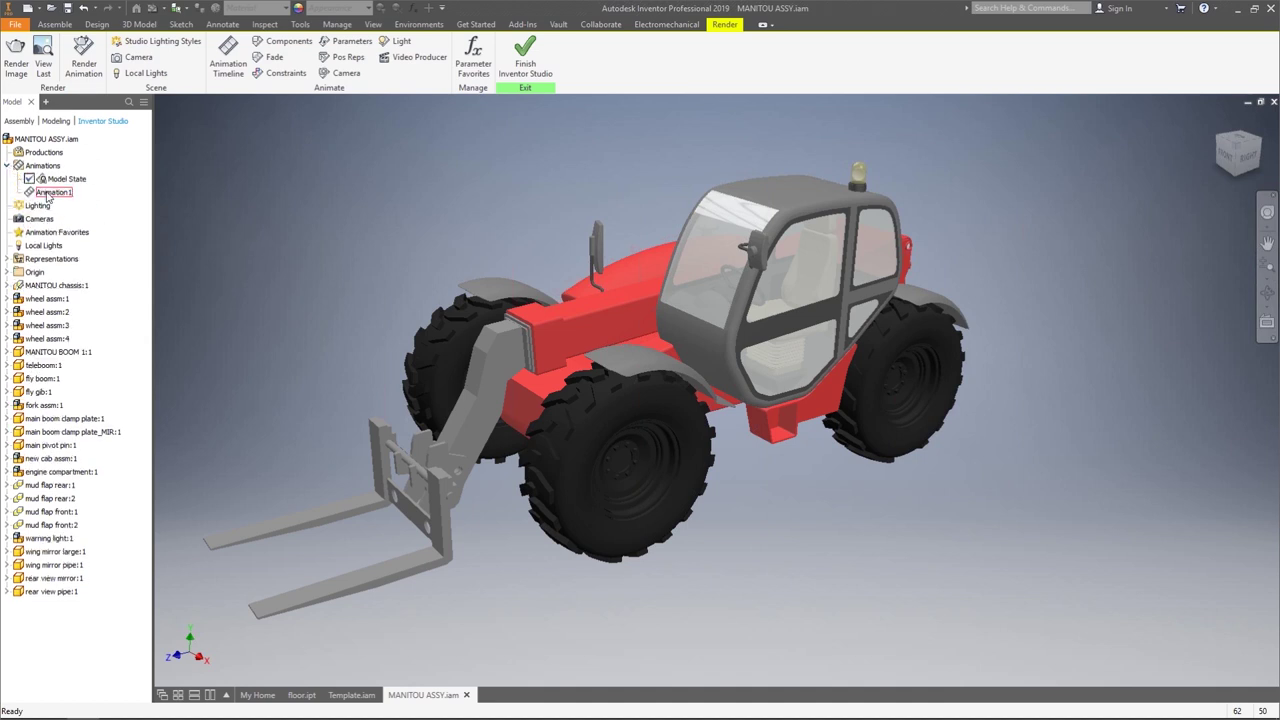
{"action": "right_click", "coordinate": [47, 195]}
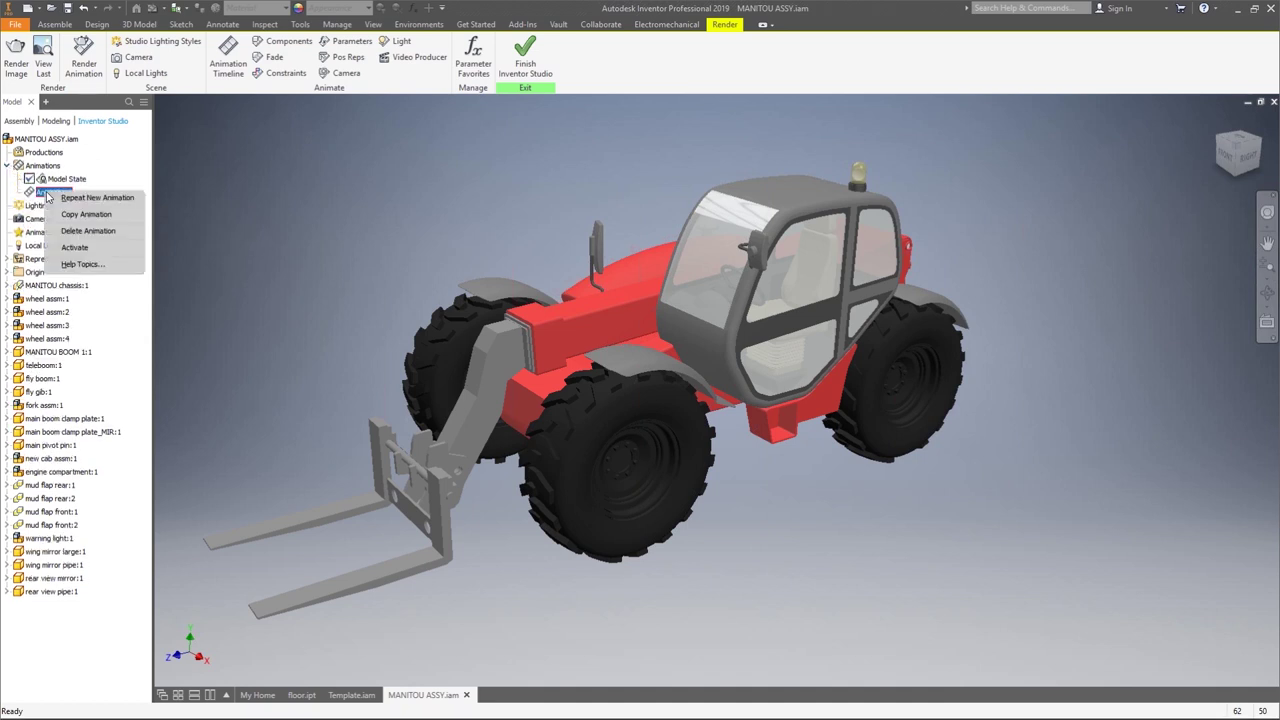
{"action": "left_click", "coordinate": [71, 246]}
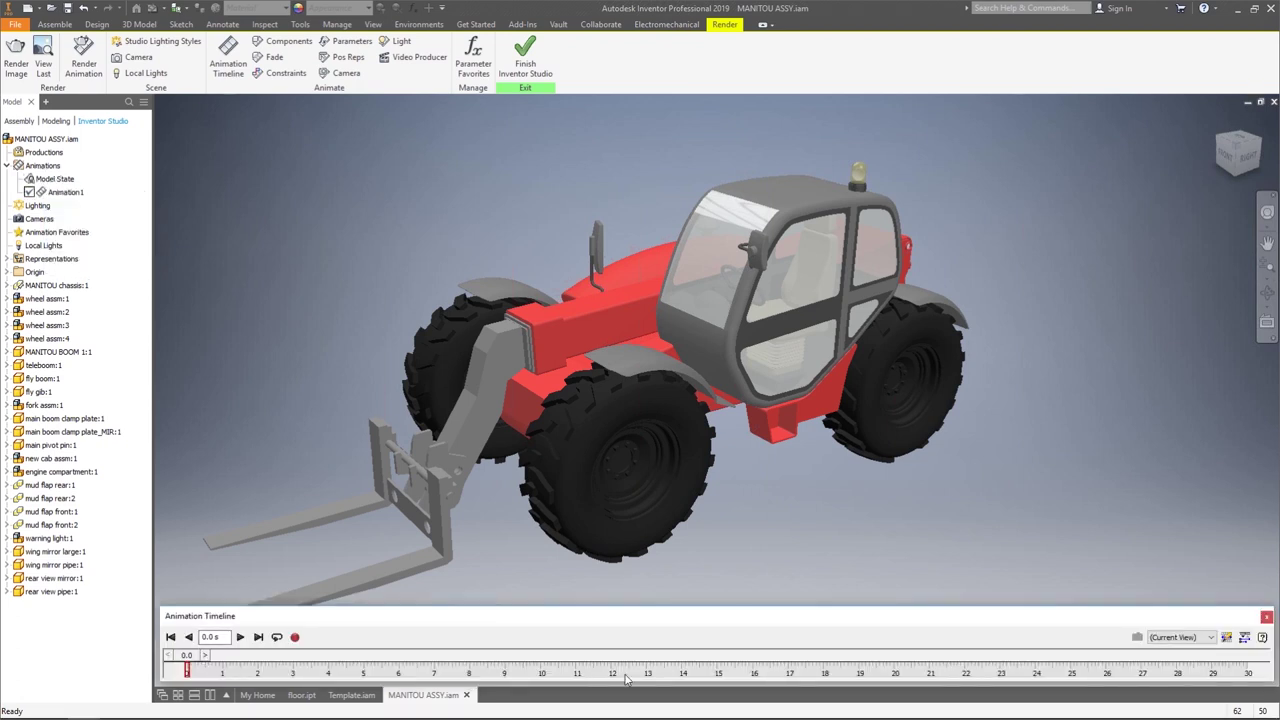
- Set the animation's length to 10 seconds in the Animation Options
{"action": "left_click", "coordinate": [1227, 637]}
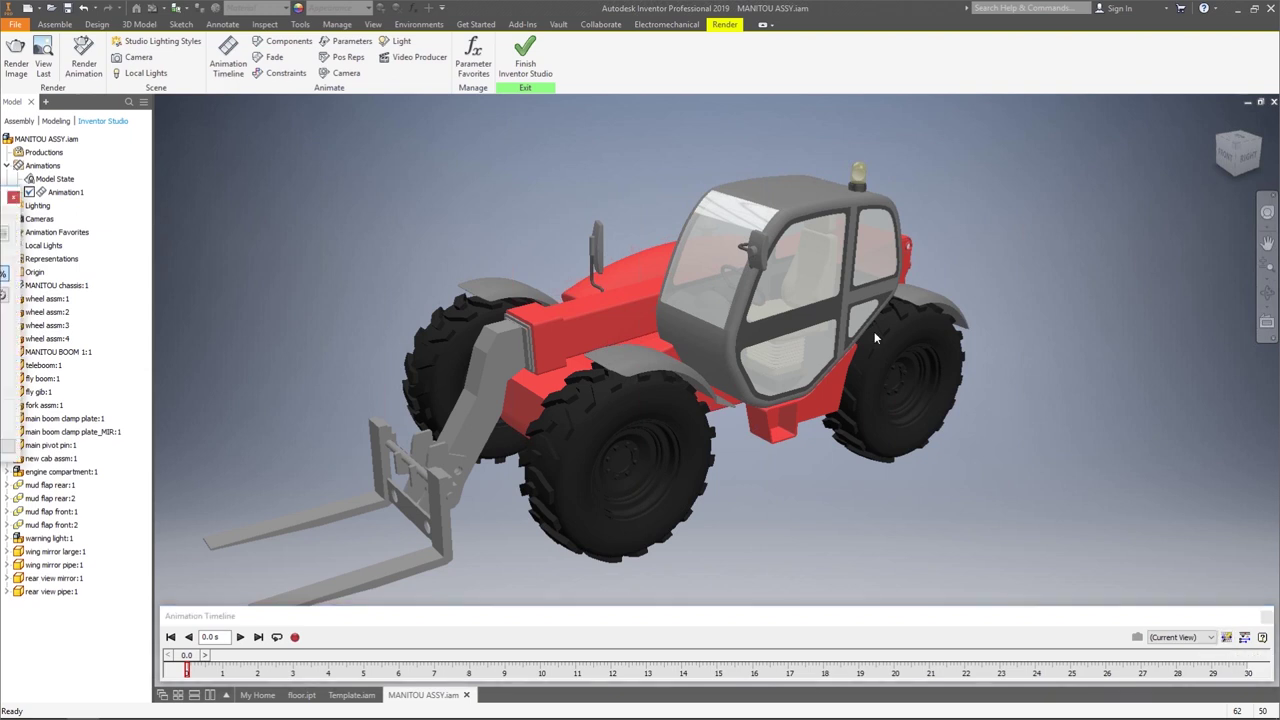
{"action": "left_click_drag", "start_coordinate": [4, 208], "coordinate": [823, 224]}
{"action": "left_click", "coordinate": [735, 249]}
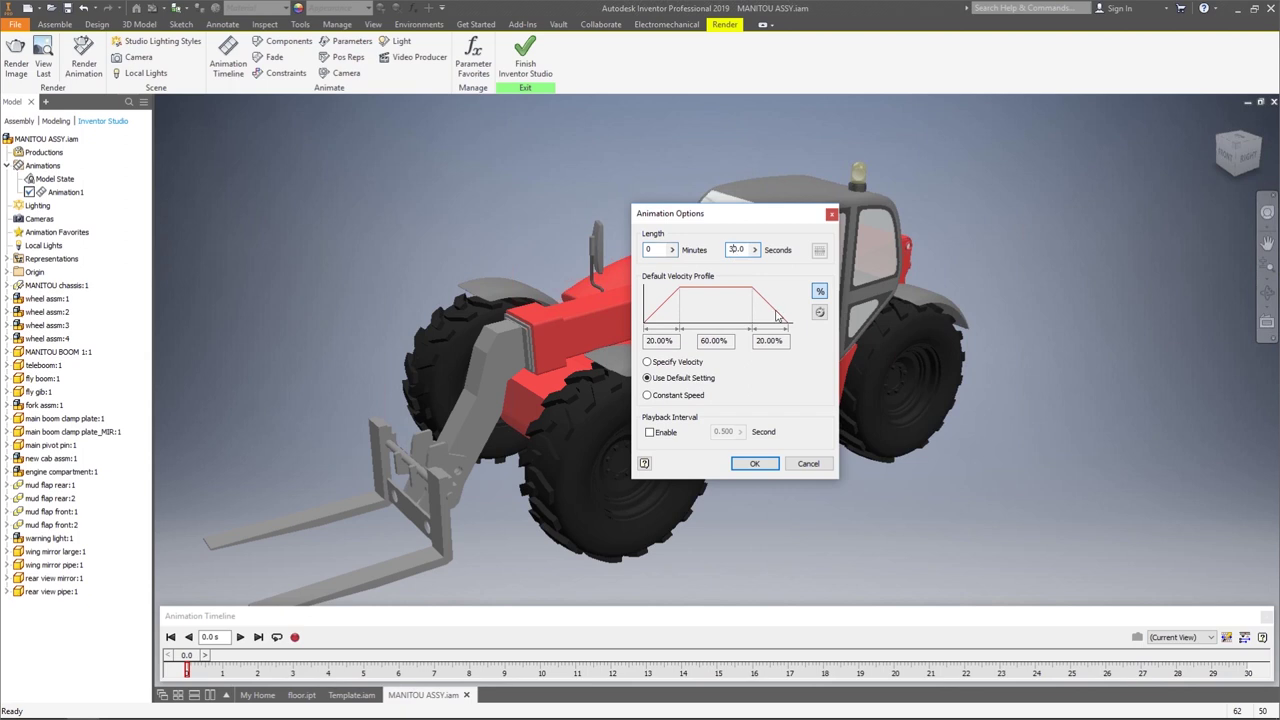
{"action": "type", "text": "10"}
{"action": "left_click", "coordinate": [755, 464]}
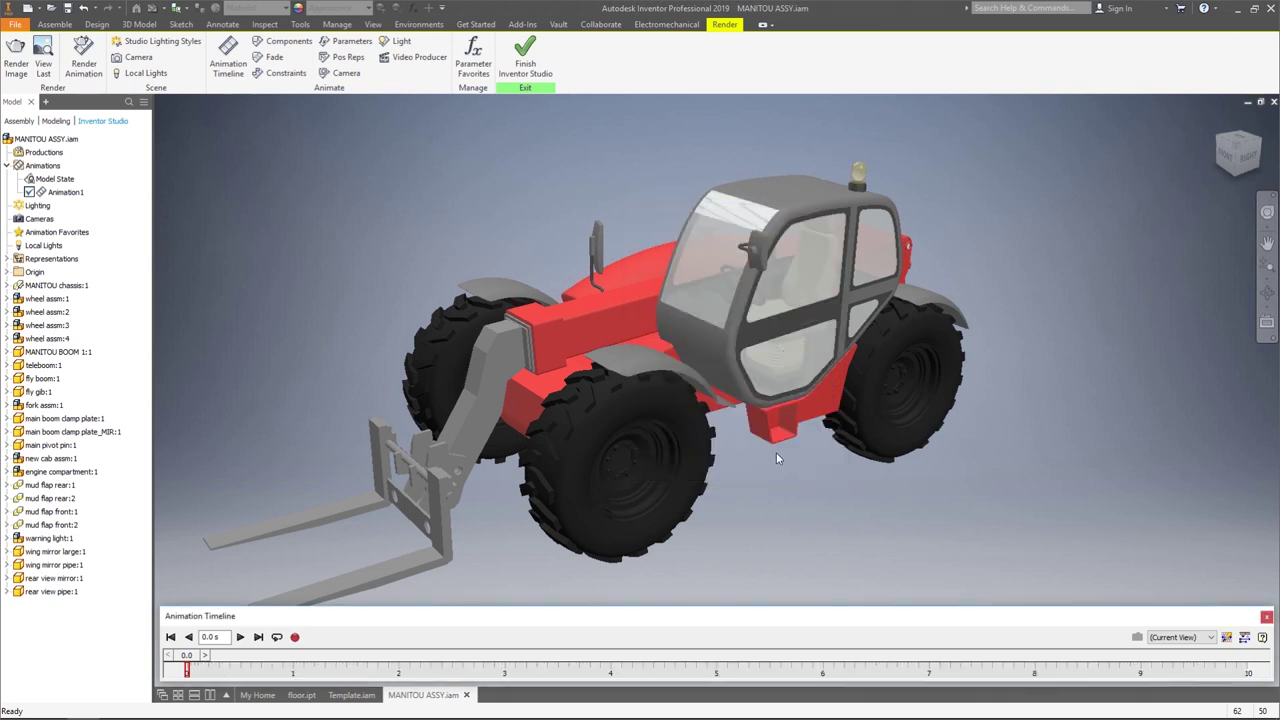
- Create a camera from a pulled-back view that frames the whole Manitou with space around it
{"action": "middle_click_drag", "start_coordinate": [804, 468], "coordinate": [813, 424]}
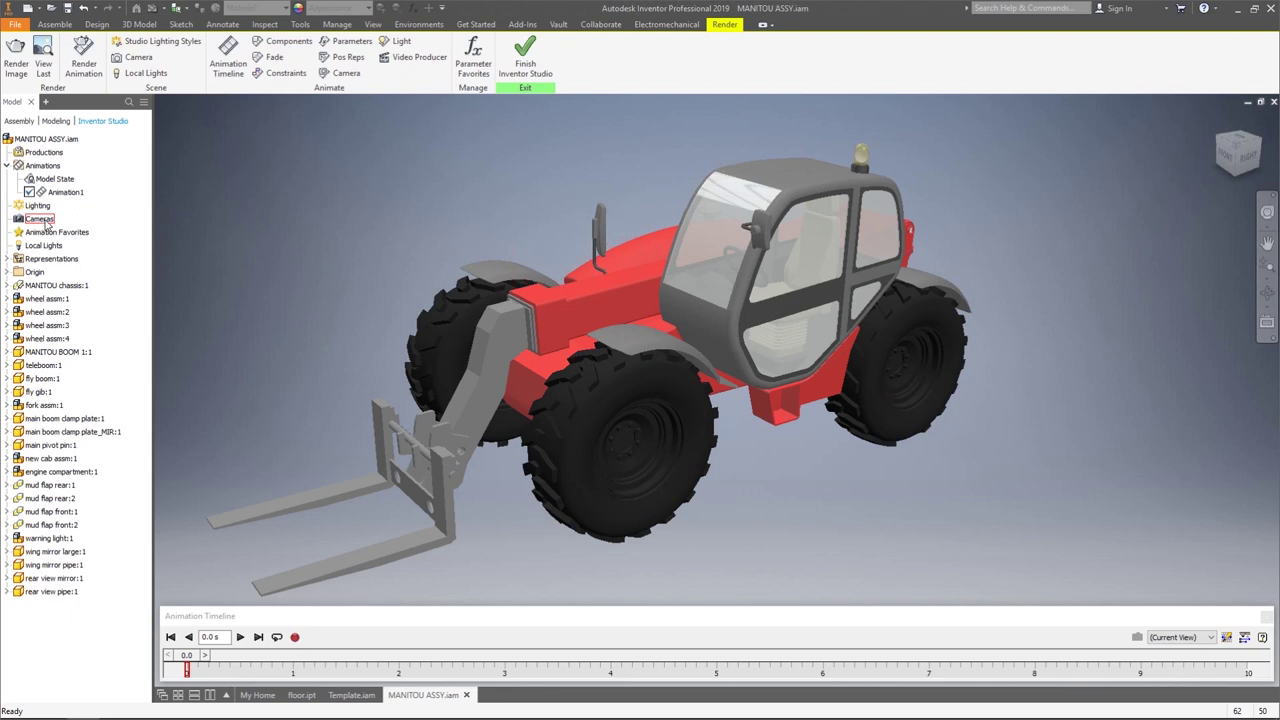
{"action": "scroll", "coordinate": [792, 408], "scroll_direction": "up", "scroll_amount": 3}
{"action": "scroll", "coordinate": [792, 408], "scroll_direction": "down", "scroll_amount": 3}
{"action": "scroll", "coordinate": [792, 408], "scroll_direction": "up", "scroll_amount": 4}
{"action": "middle_click_drag", "start_coordinate": [792, 408], "coordinate": [885, 424], "text": "shift"}
{"action": "scroll", "coordinate": [839, 413], "scroll_direction": "down", "scroll_amount": 3}
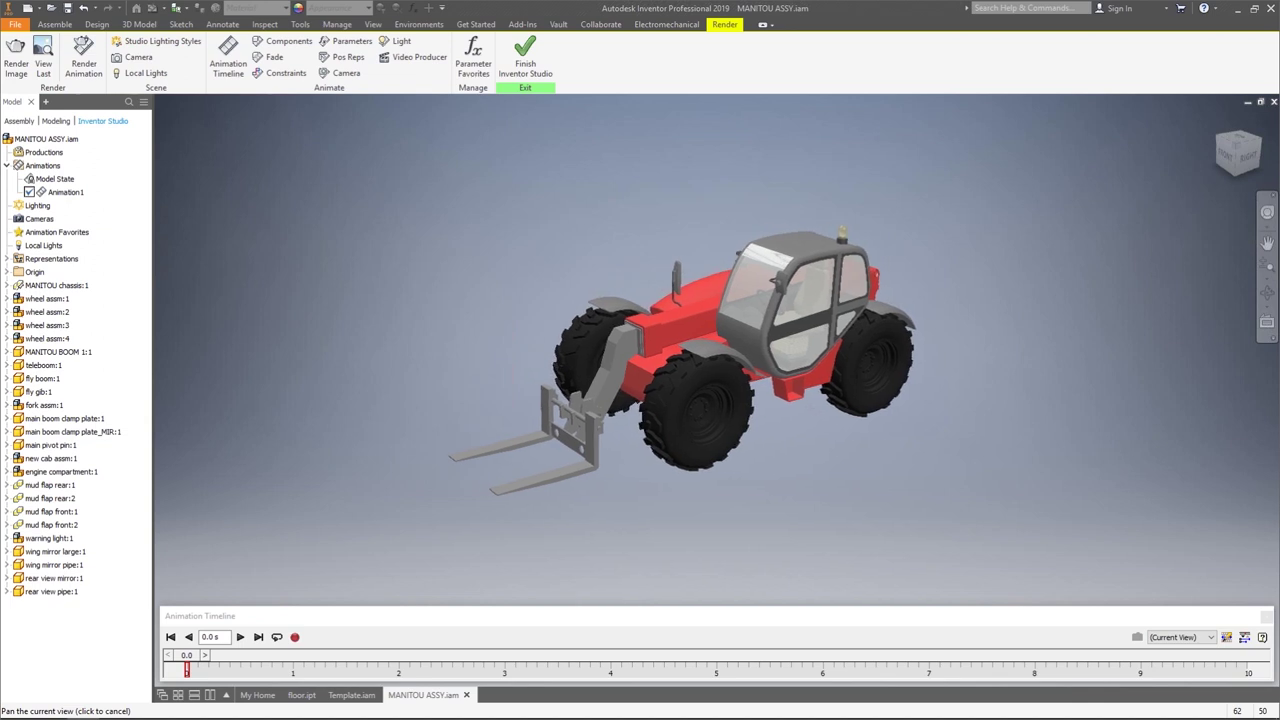
{"action": "right_click", "coordinate": [49, 227]}
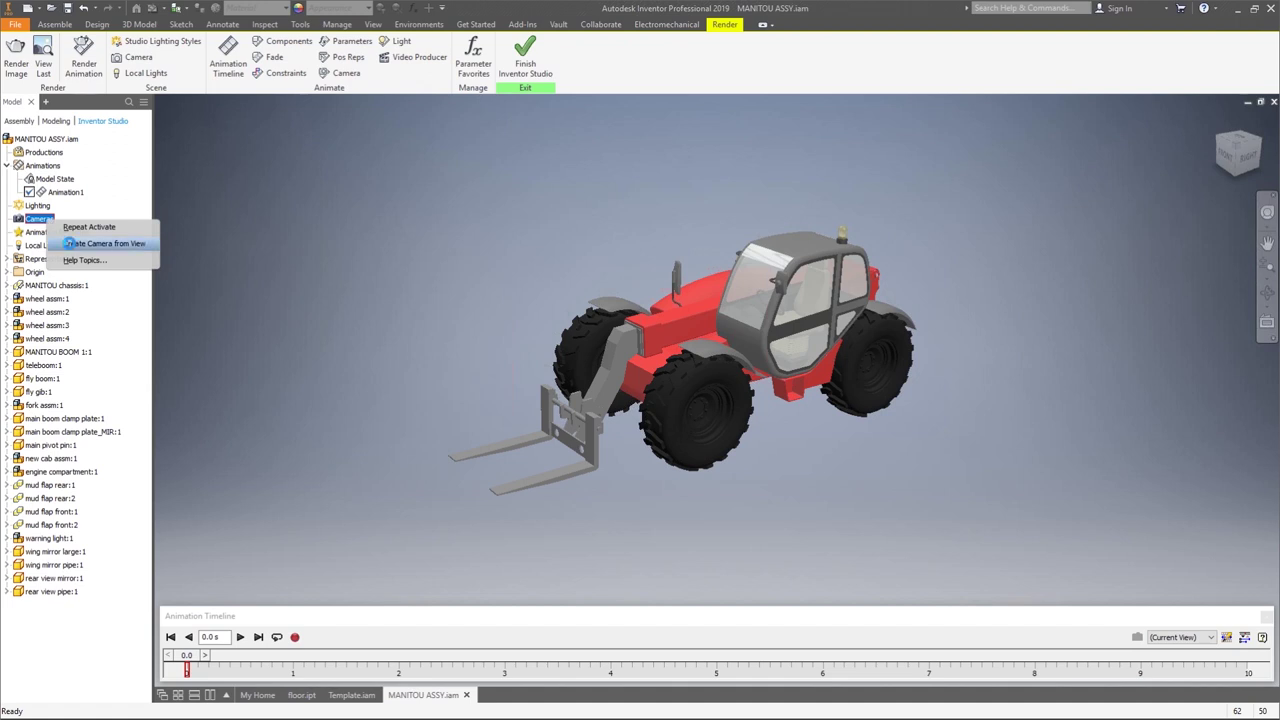
{"action": "left_click", "coordinate": [71, 244]}
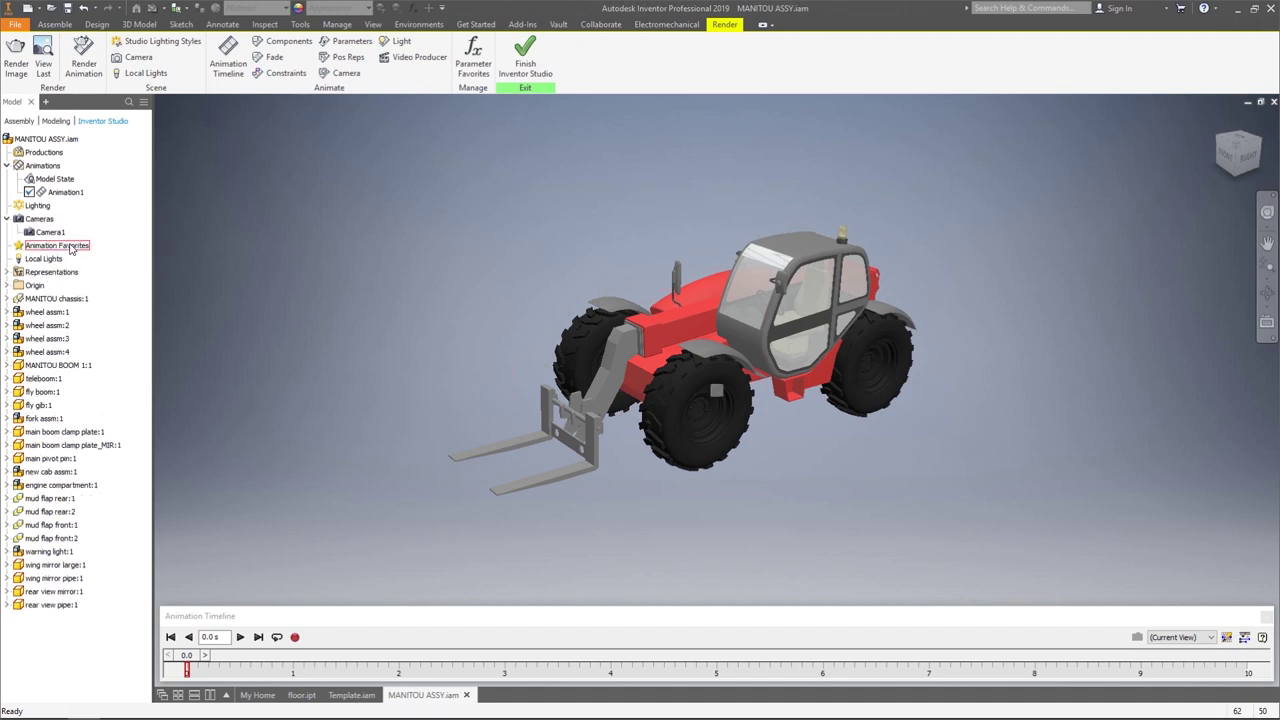
- Animate Camera1 as a turntable around the Y Origin axis, with the revolutions option set to +/-
{"action": "right_click", "coordinate": [52, 233]}
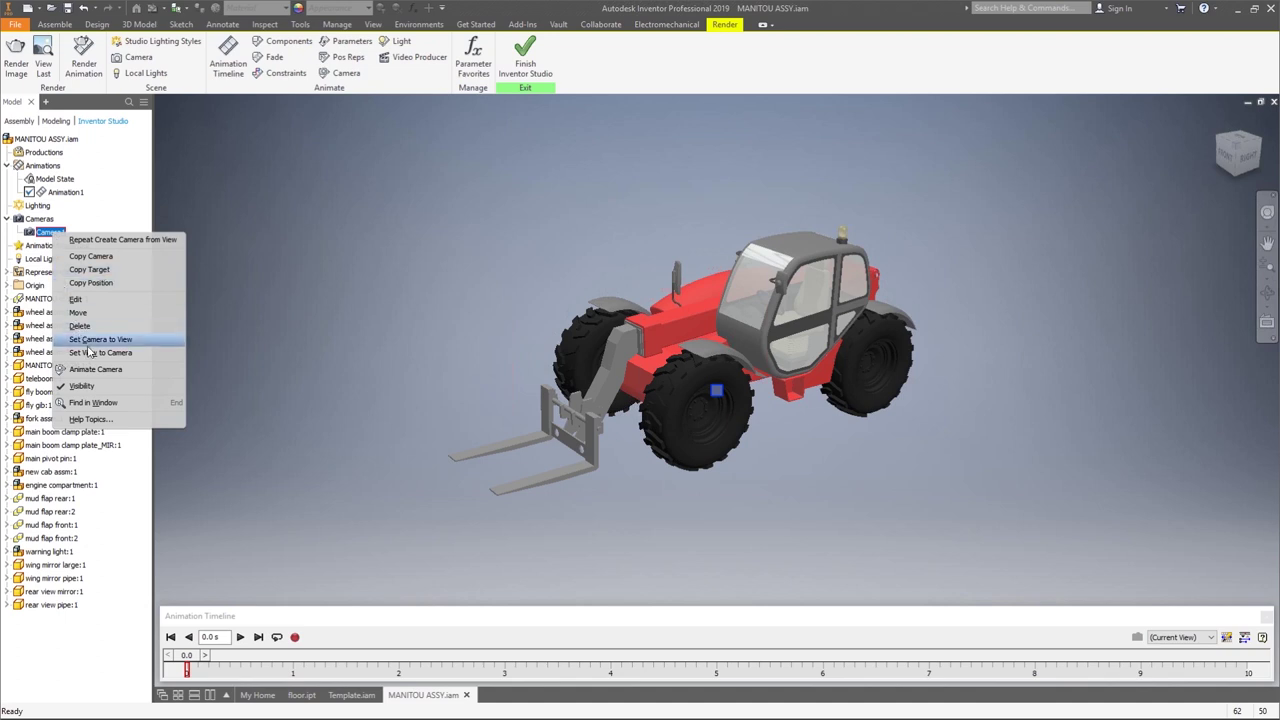
{"action": "left_click", "coordinate": [133, 372]}
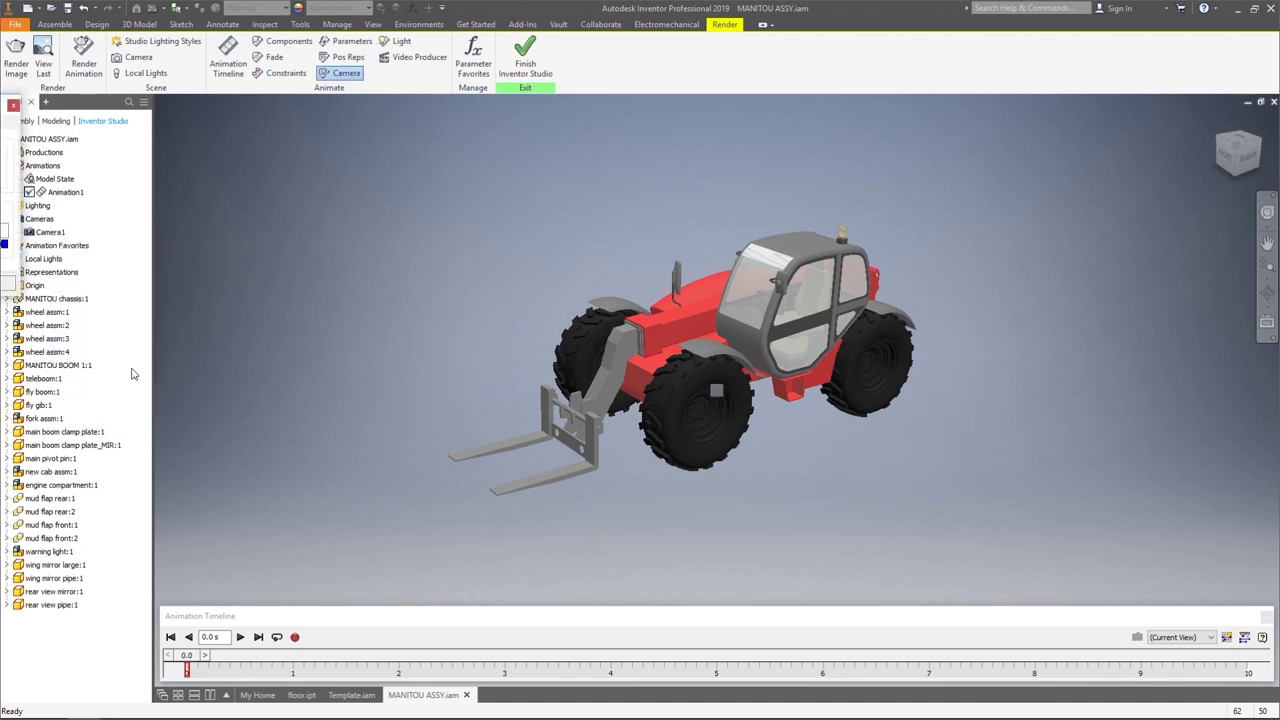
{"action": "left_click_drag", "start_coordinate": [6, 113], "coordinate": [449, 147]}
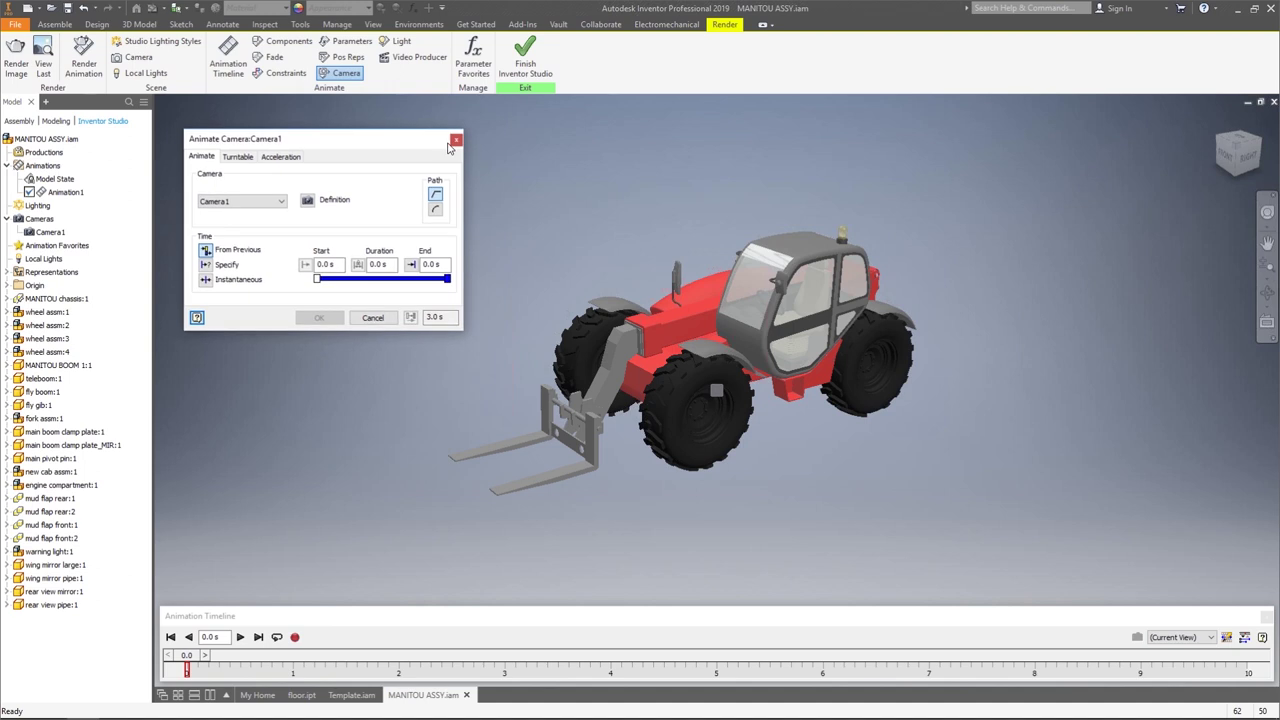
{"action": "left_click", "coordinate": [238, 157]}
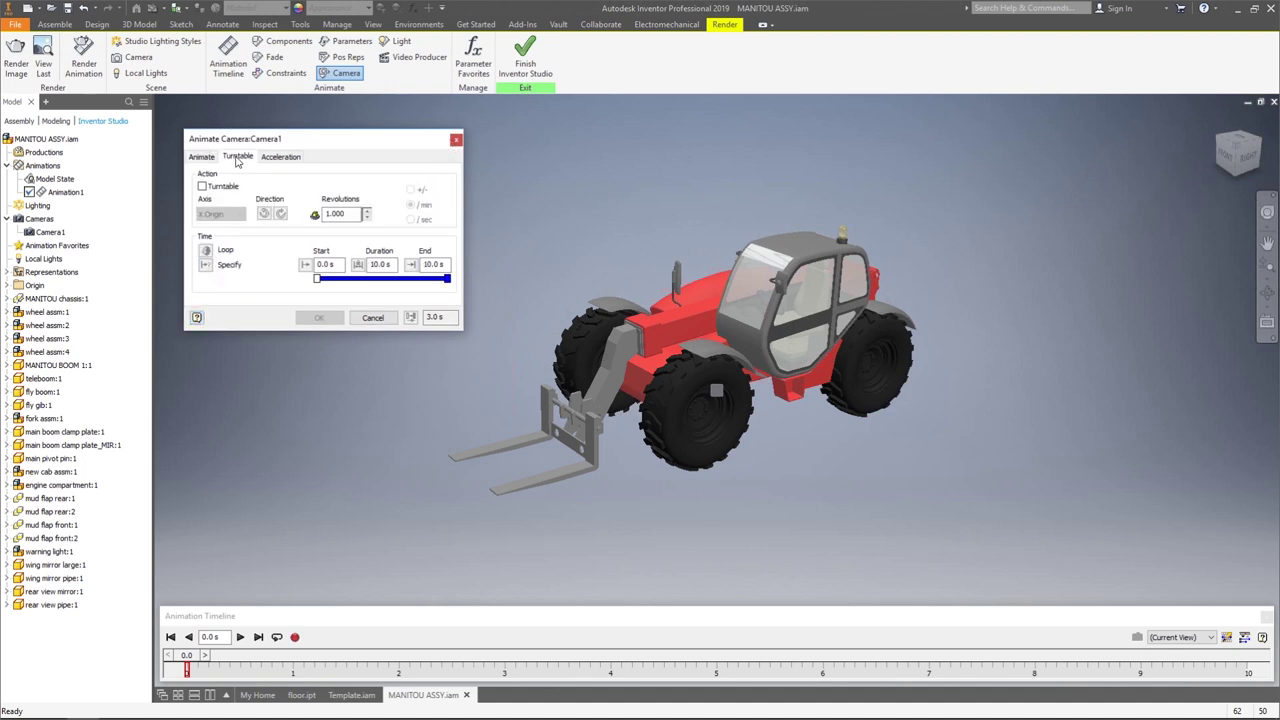
{"action": "left_click", "coordinate": [202, 187]}
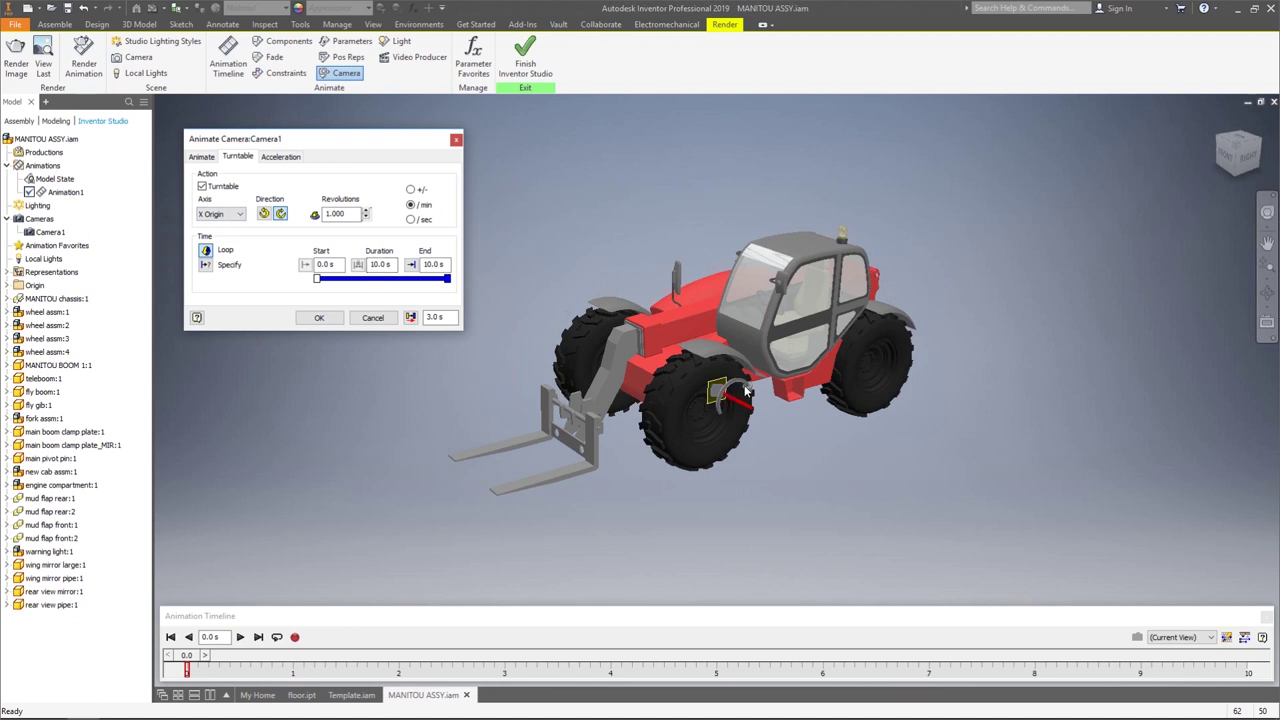
{"action": "left_click", "coordinate": [240, 218]}
{"action": "left_click", "coordinate": [226, 236]}
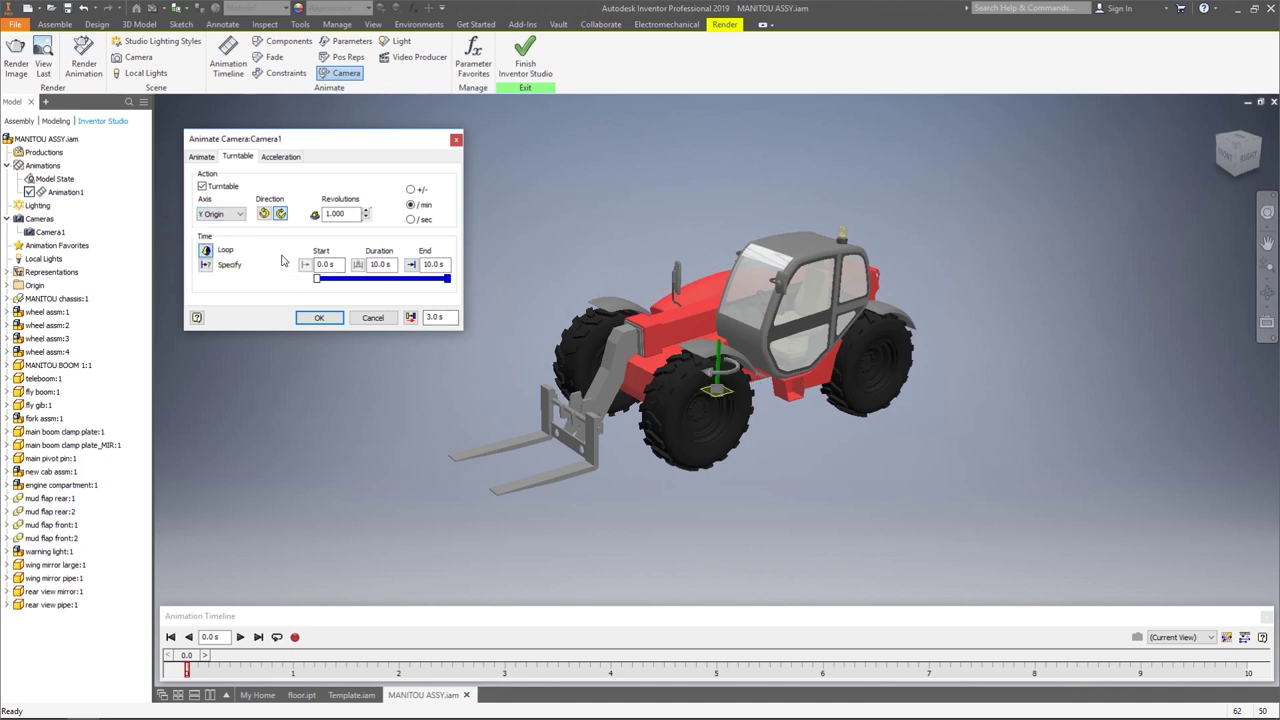
{"action": "left_click", "coordinate": [350, 213]}
{"action": "left_click", "coordinate": [411, 190]}
{"action": "left_click", "coordinate": [332, 317]}
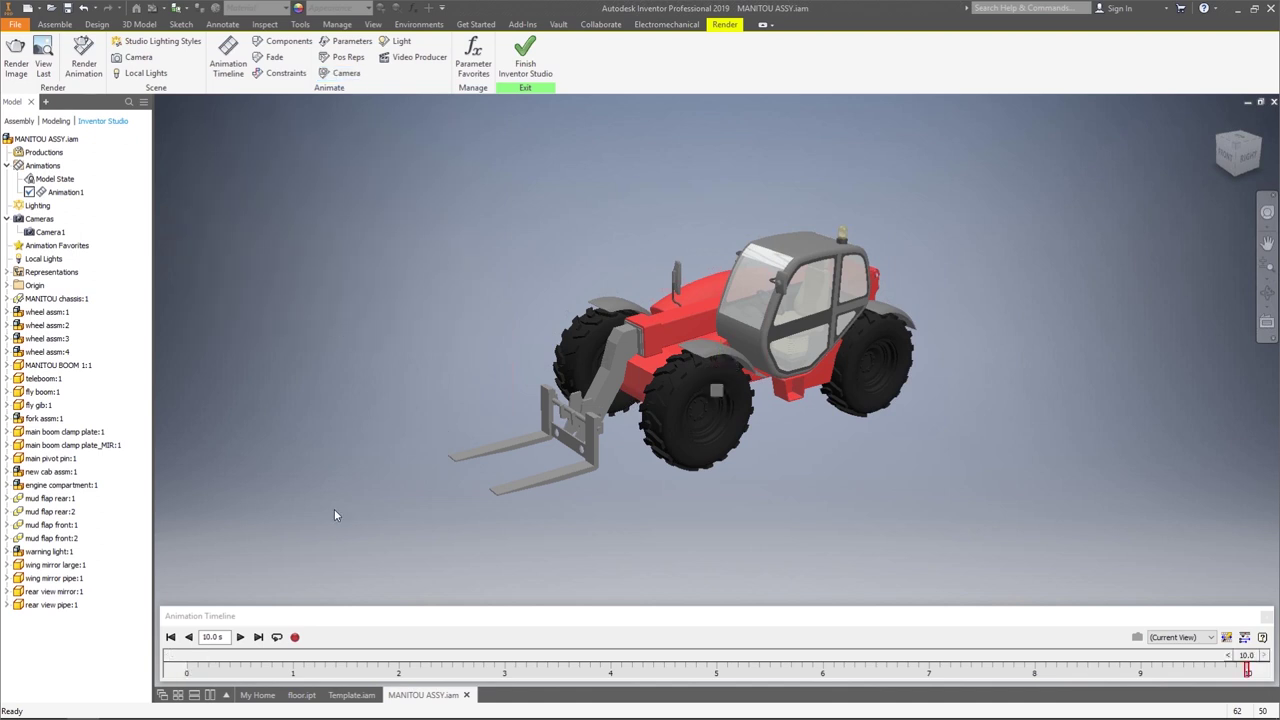
- Play the animation from the start in the current view to check the camera's path, and rewind it to 0 seconds
{"action": "left_click", "coordinate": [170, 637]}
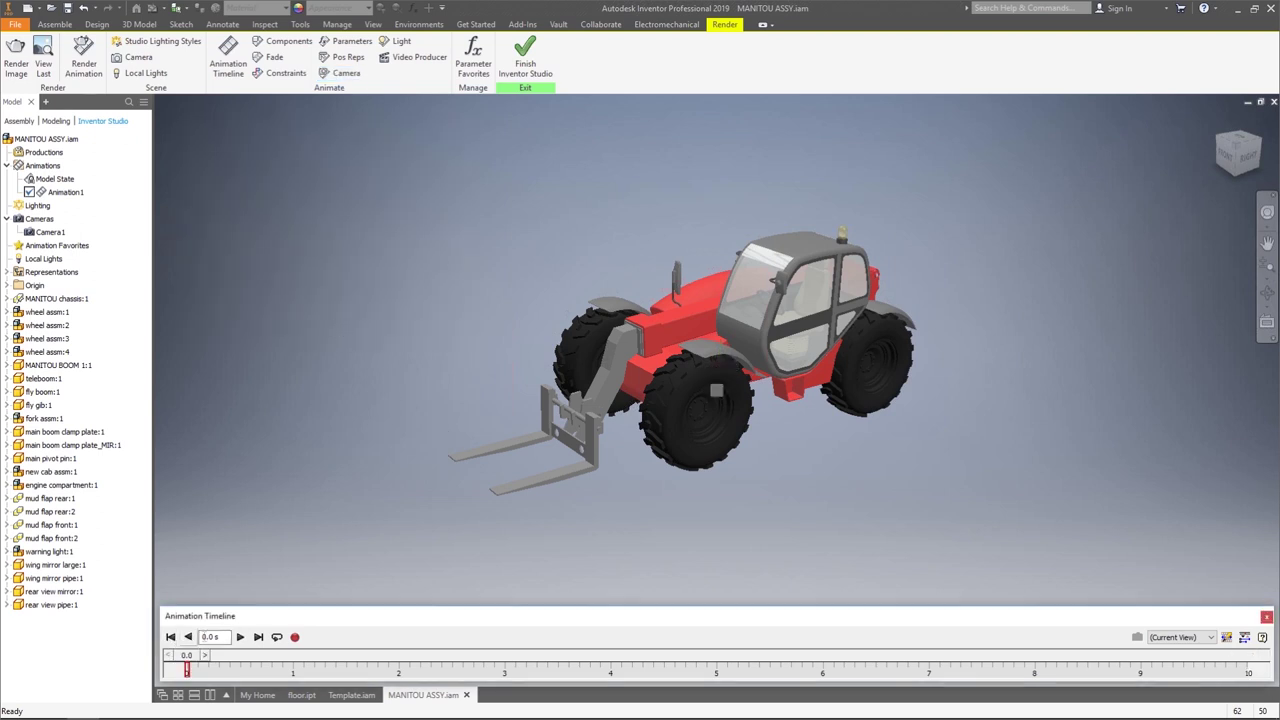
{"action": "left_click", "coordinate": [241, 637]}
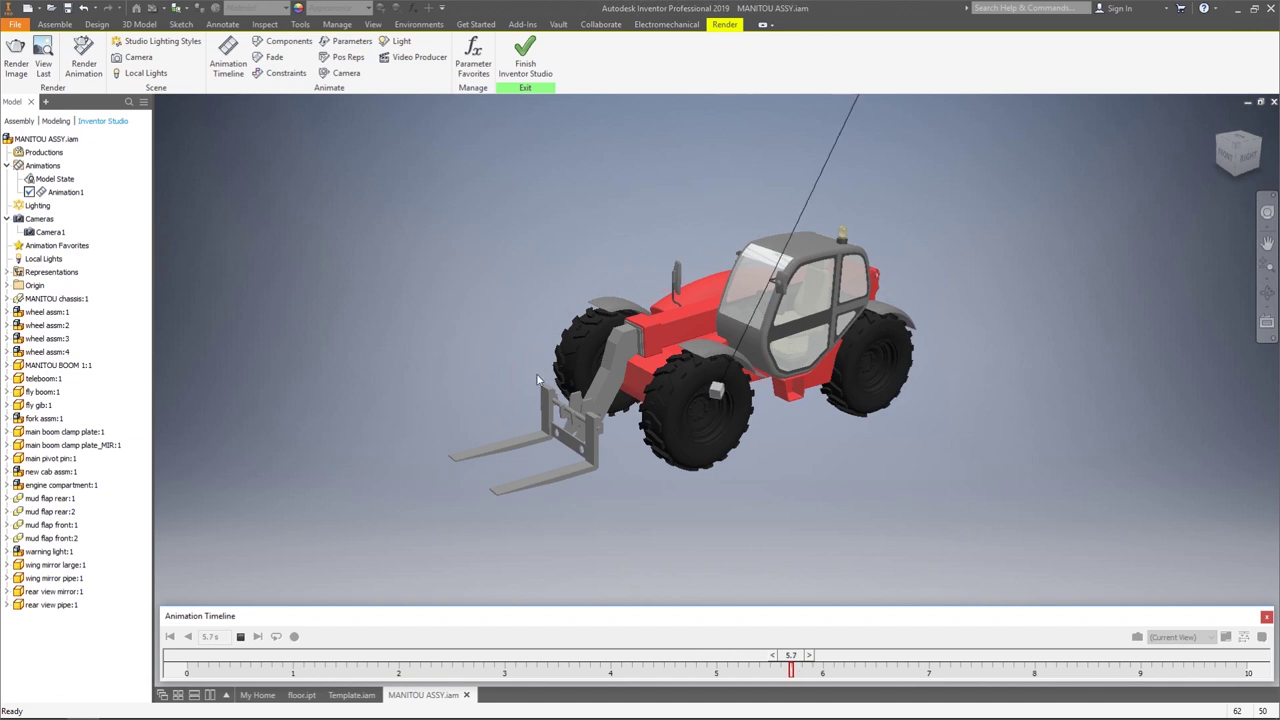
{"action": "left_click", "coordinate": [240, 636]}
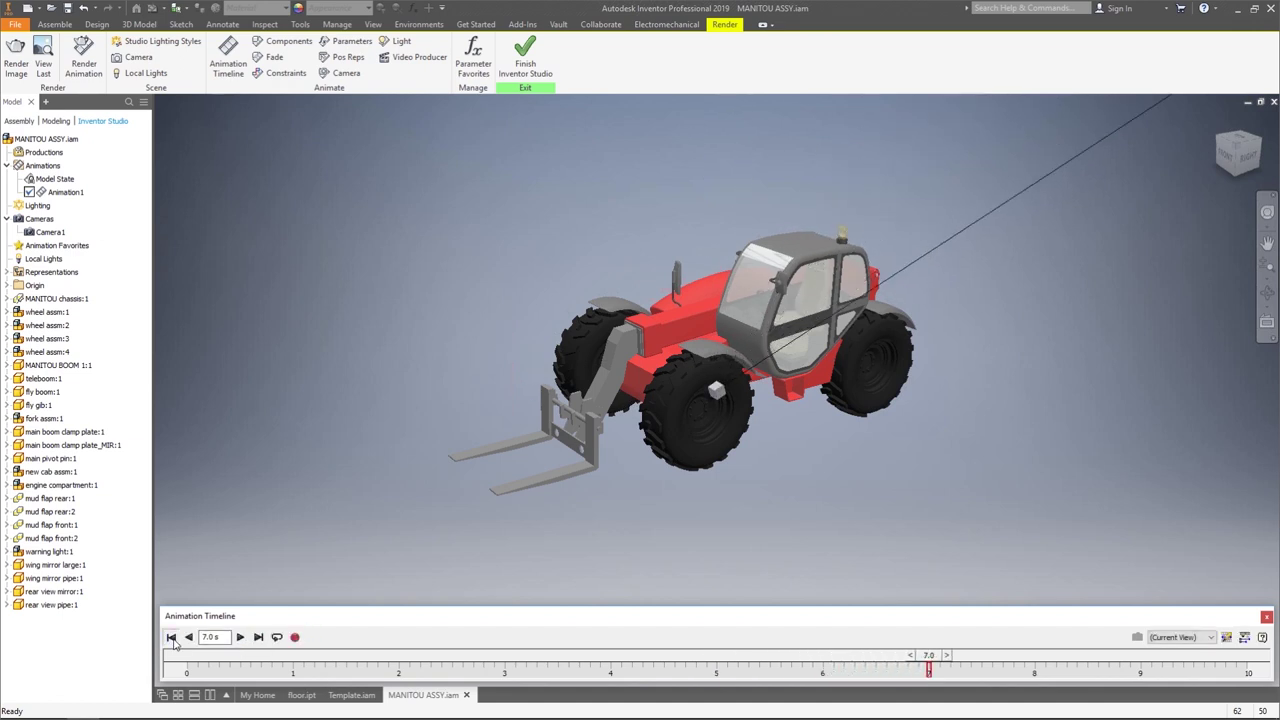
{"action": "left_click", "coordinate": [172, 637]}
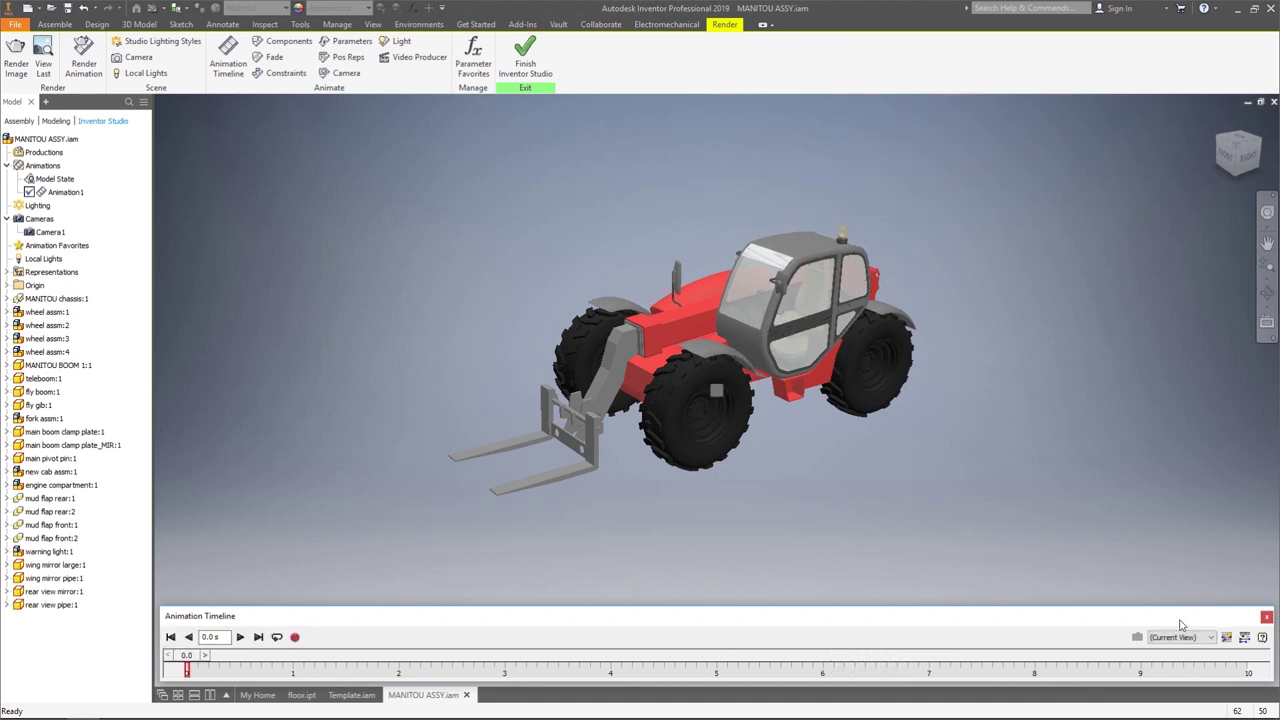
- Set the timeline's view to Camera1 and play the turntable animation through that camera
{"action": "left_click", "coordinate": [1175, 638]}
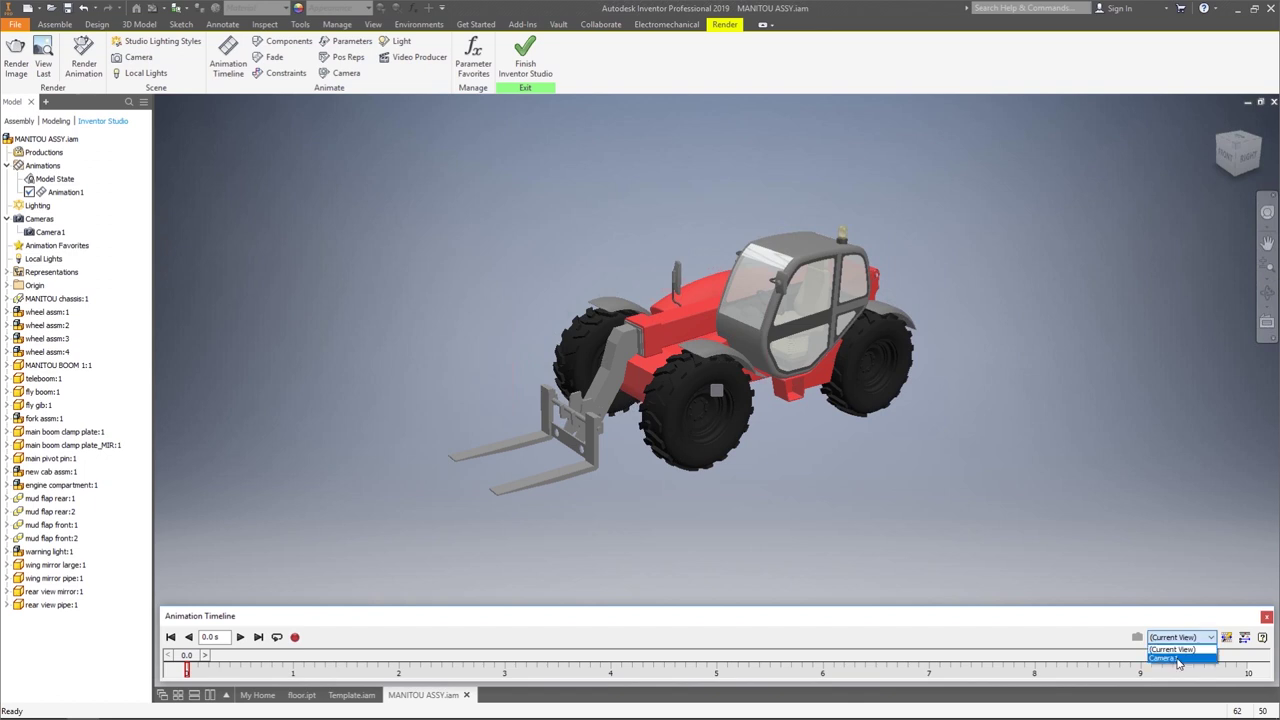
{"action": "left_click", "coordinate": [1170, 659]}
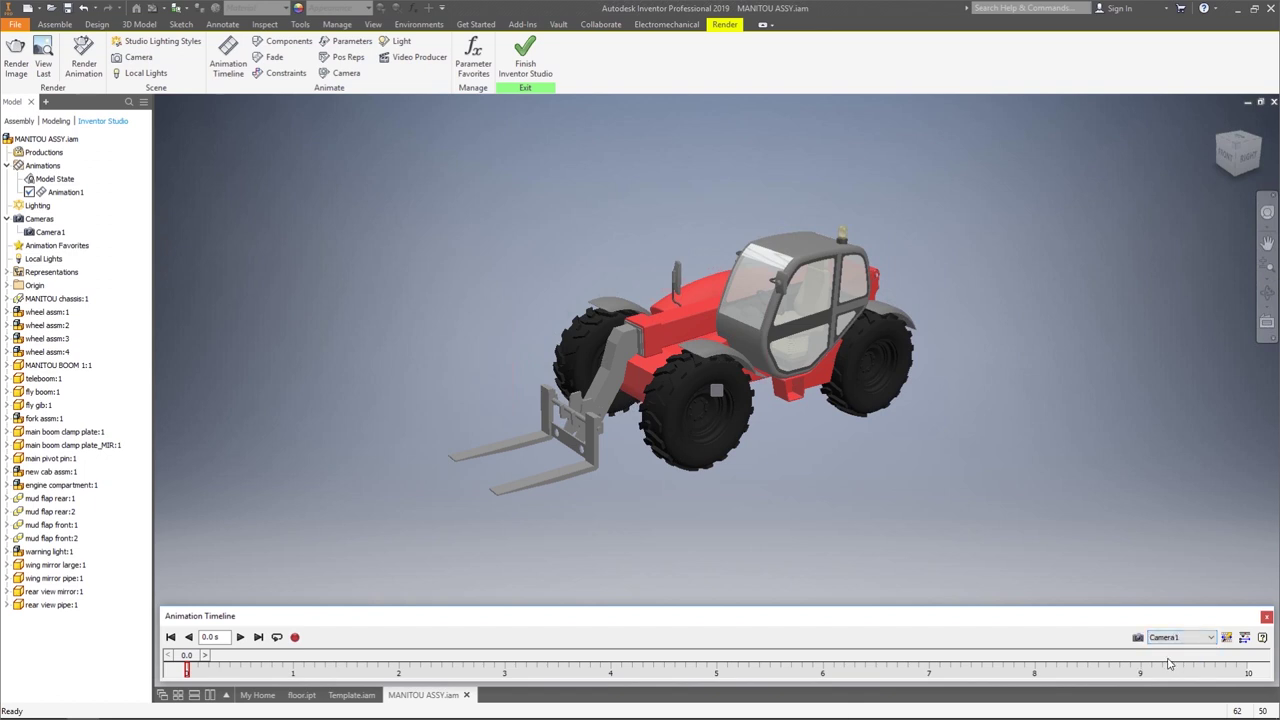
{"action": "left_click", "coordinate": [240, 637]}
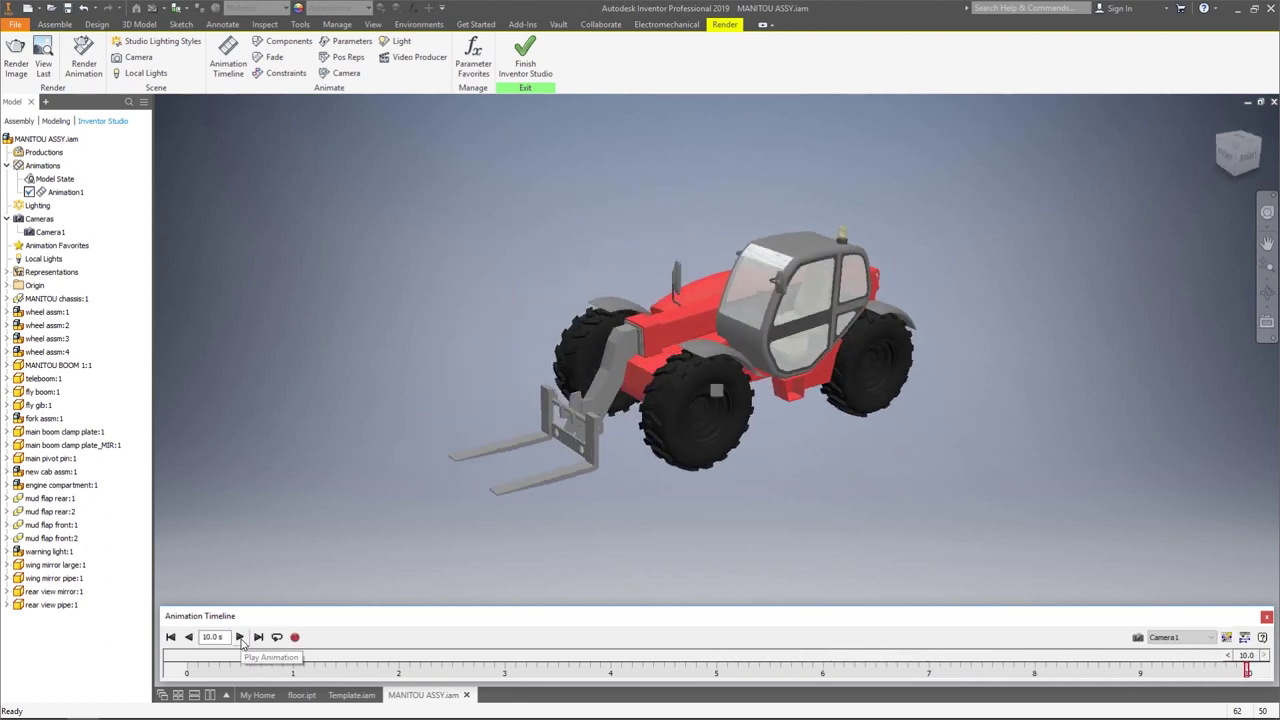
- Review the Render Animation size presets, output format and renderer settings, and close the dialog without rendering
{"action": "left_click", "coordinate": [294, 638]}
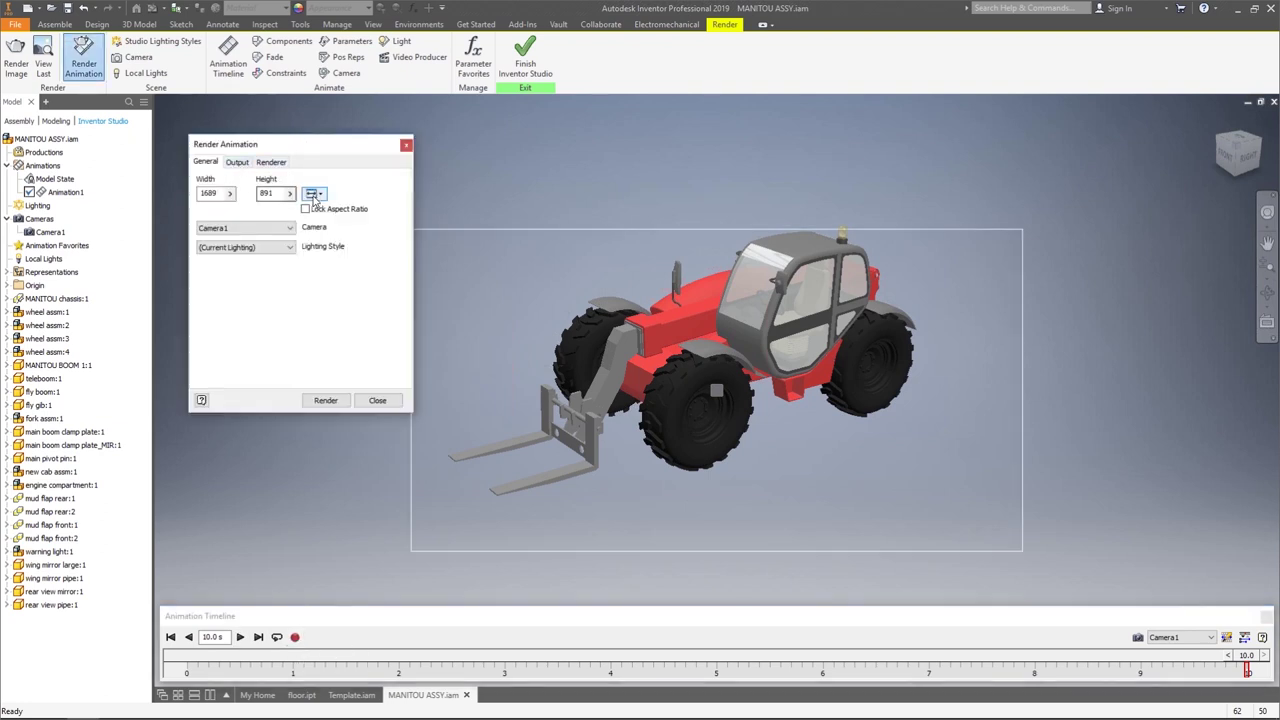
{"action": "left_click", "coordinate": [316, 194]}
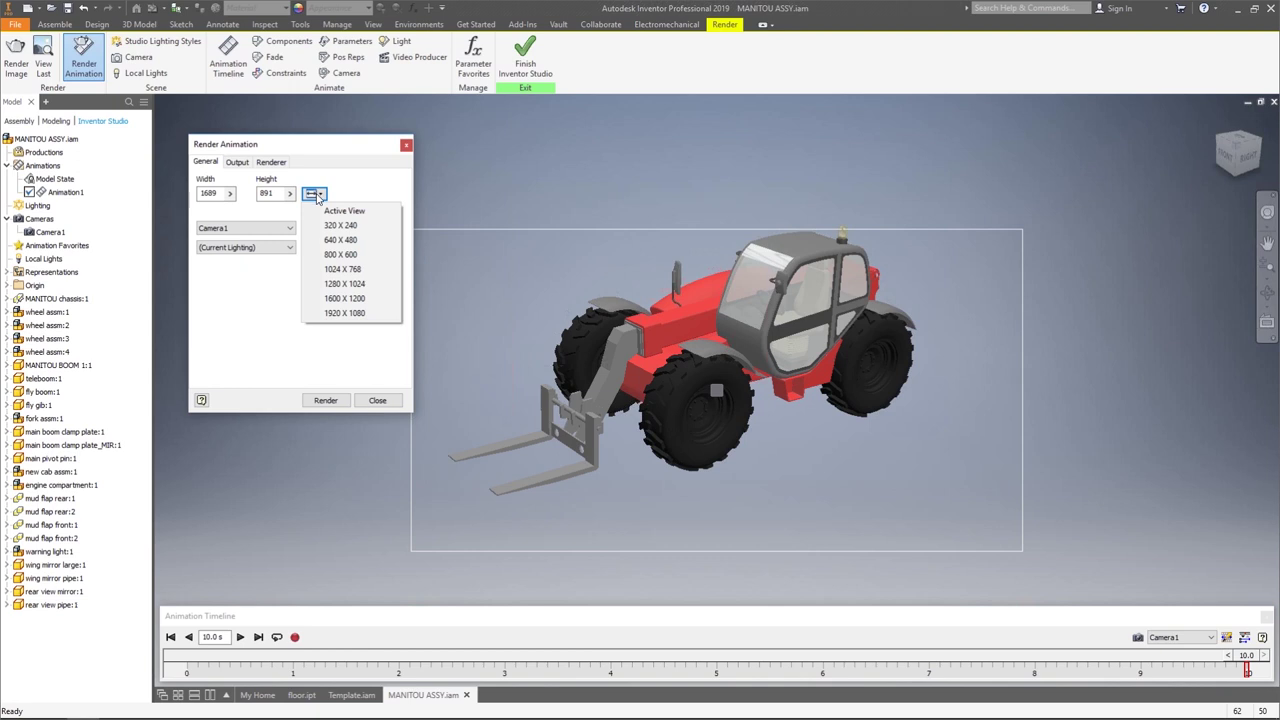
{"action": "left_click", "coordinate": [238, 164]}
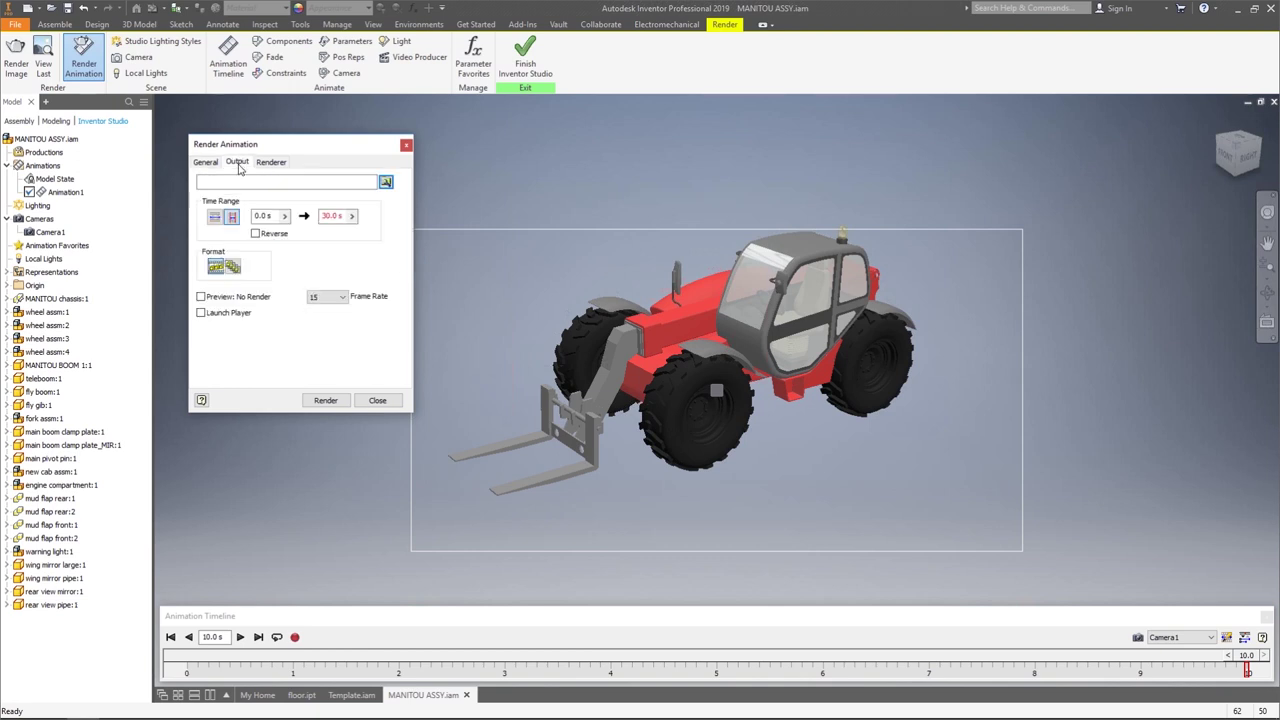
{"action": "left_click", "coordinate": [221, 270]}
{"action": "left_click", "coordinate": [271, 162]}
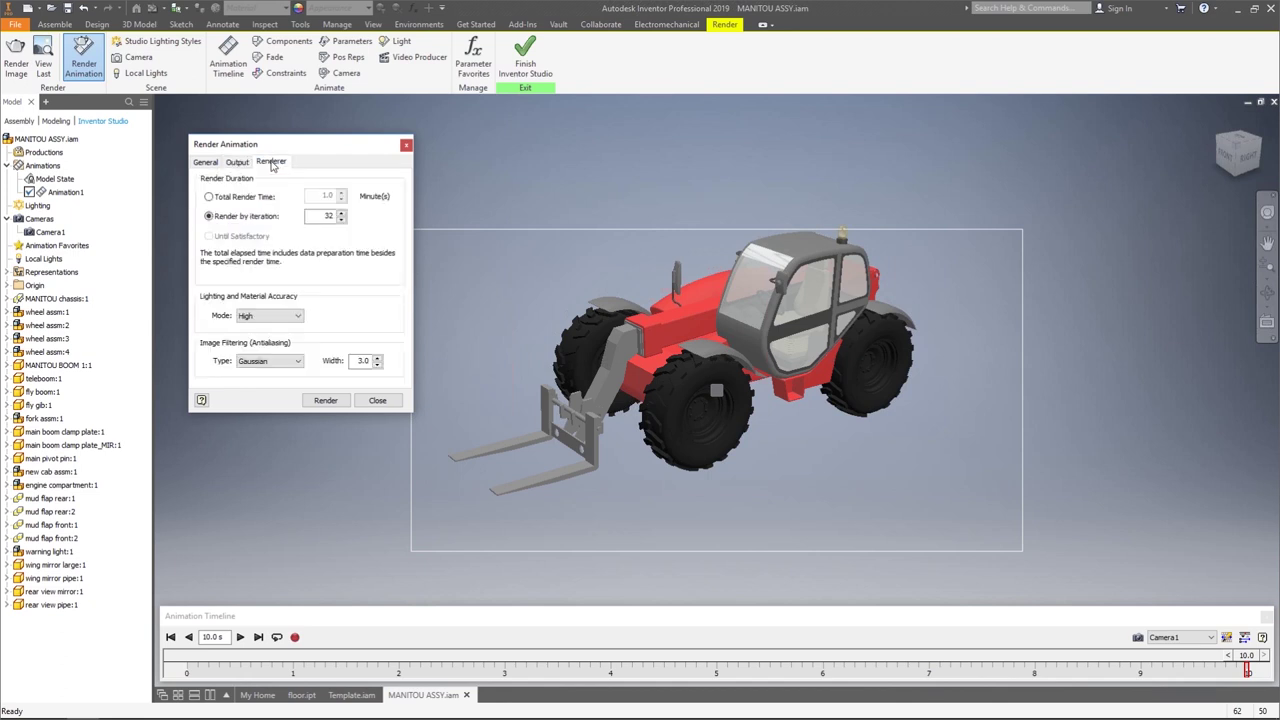
{"action": "left_click", "coordinate": [406, 145]}
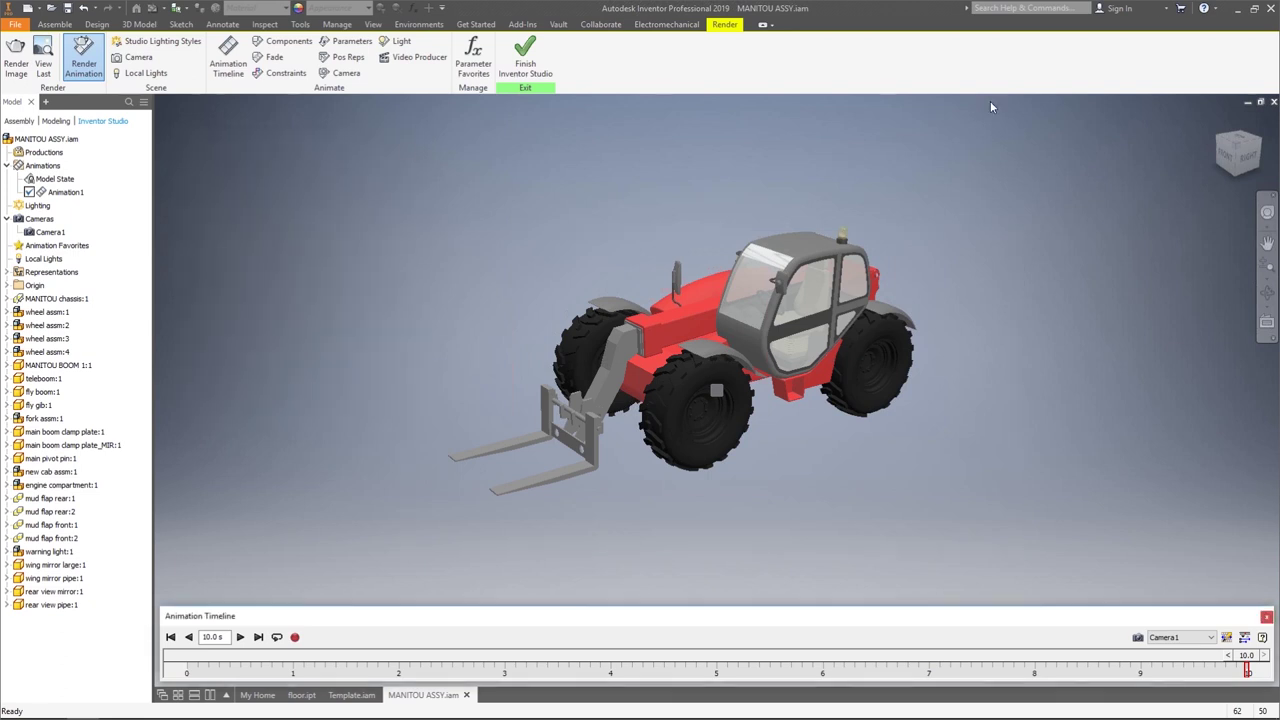
- Switch to the desktop, watch the finished MANITOU ASSY.wmv video in a maximized Movies & TV window, and close the player
{"action": "left_click", "coordinate": [1238, 9]}
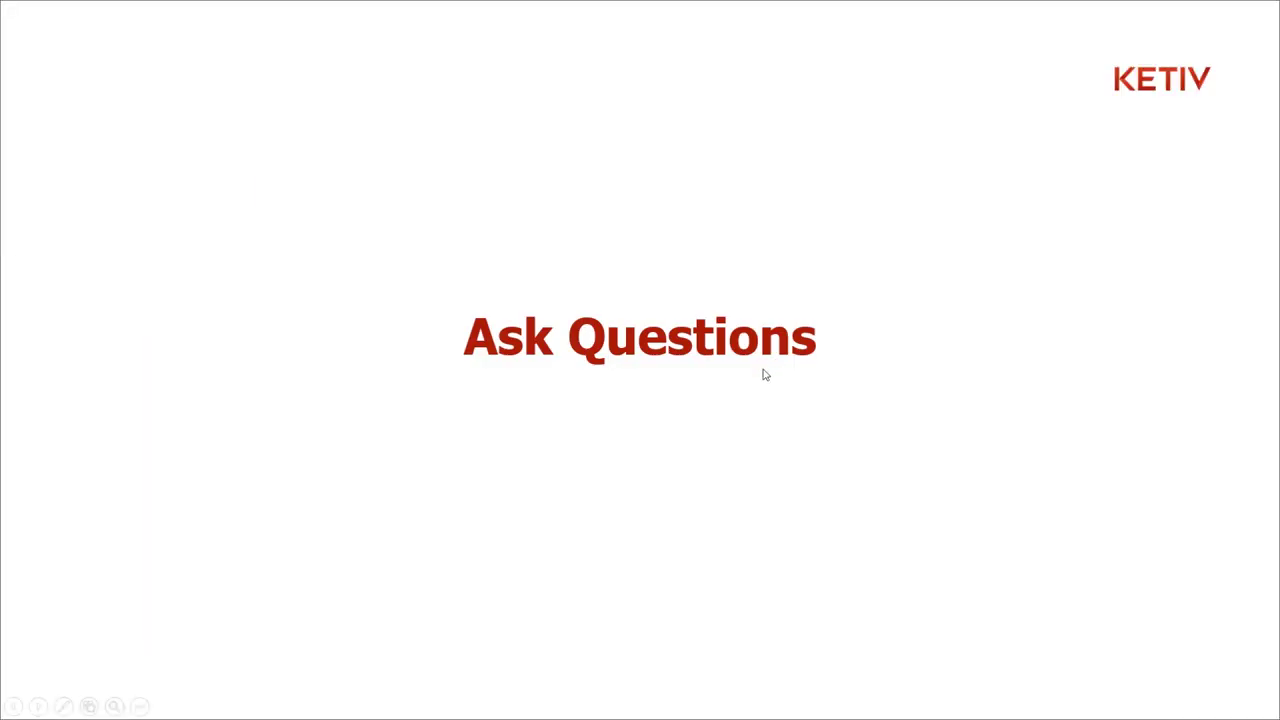
{"action": "key", "text": "Escape"}
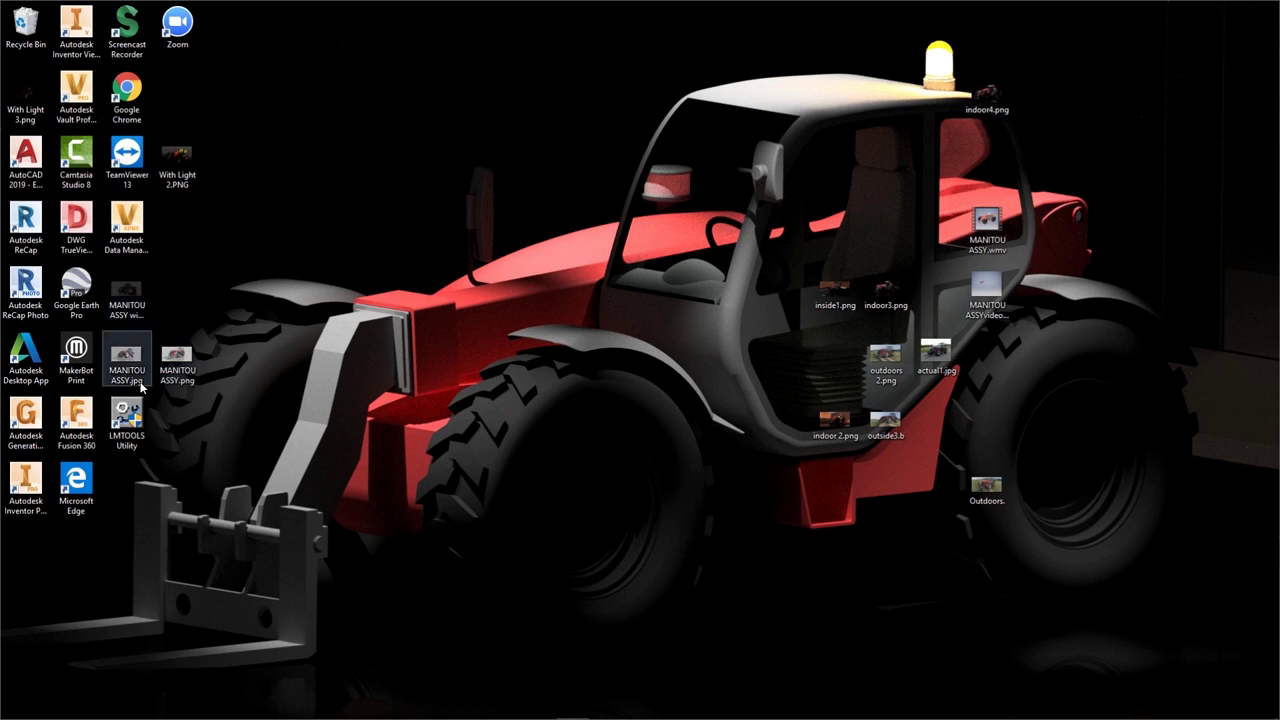
{"action": "double_click", "coordinate": [992, 246]}
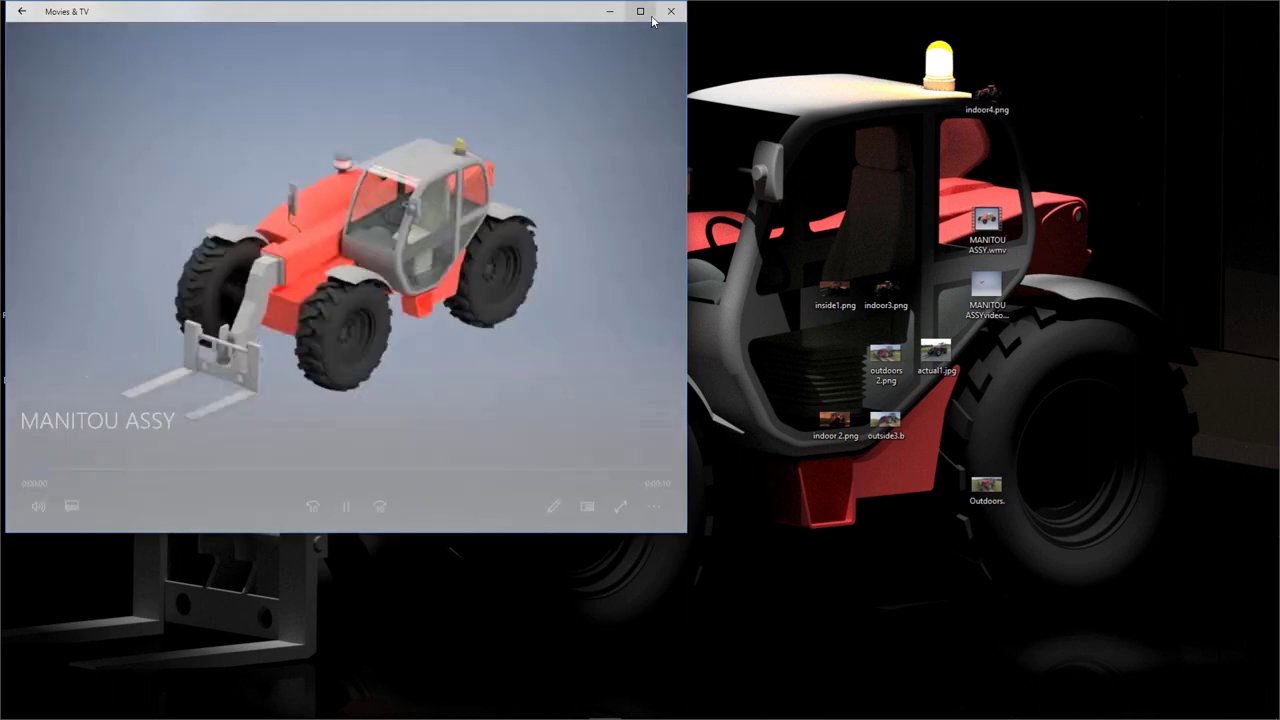
{"action": "left_click", "coordinate": [650, 16]}
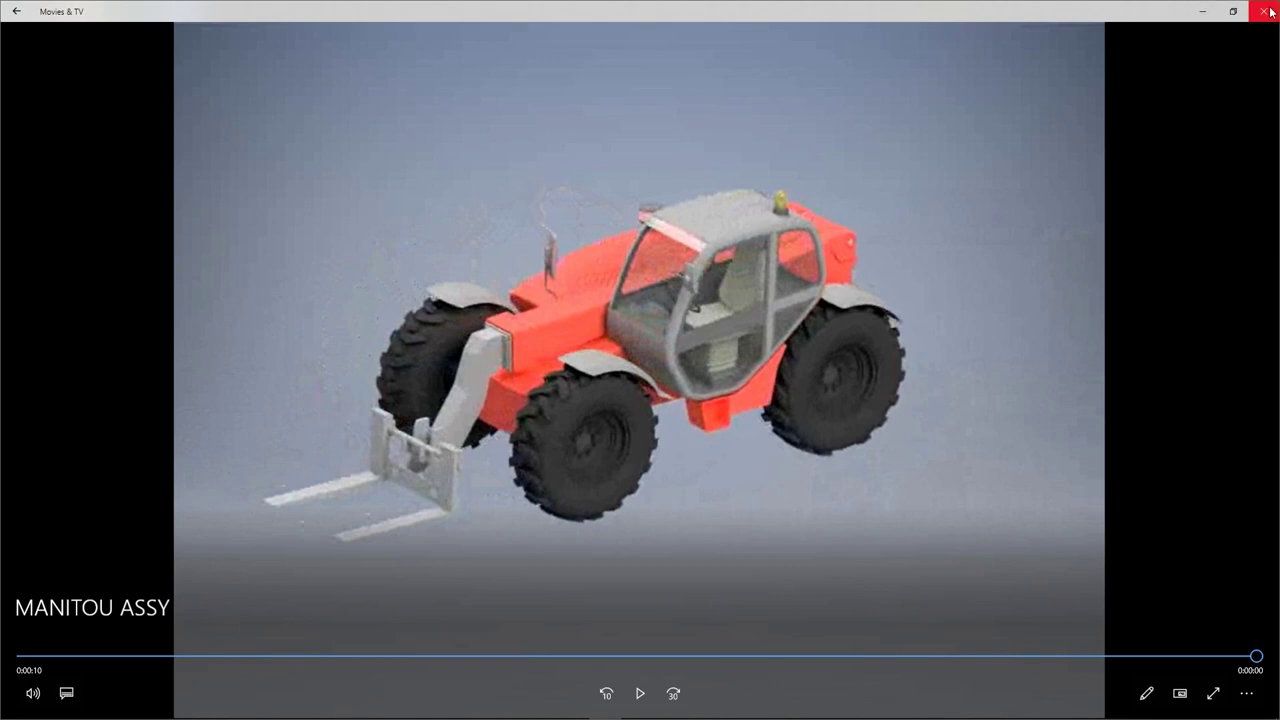
{"action": "left_click", "coordinate": [1268, 11]}
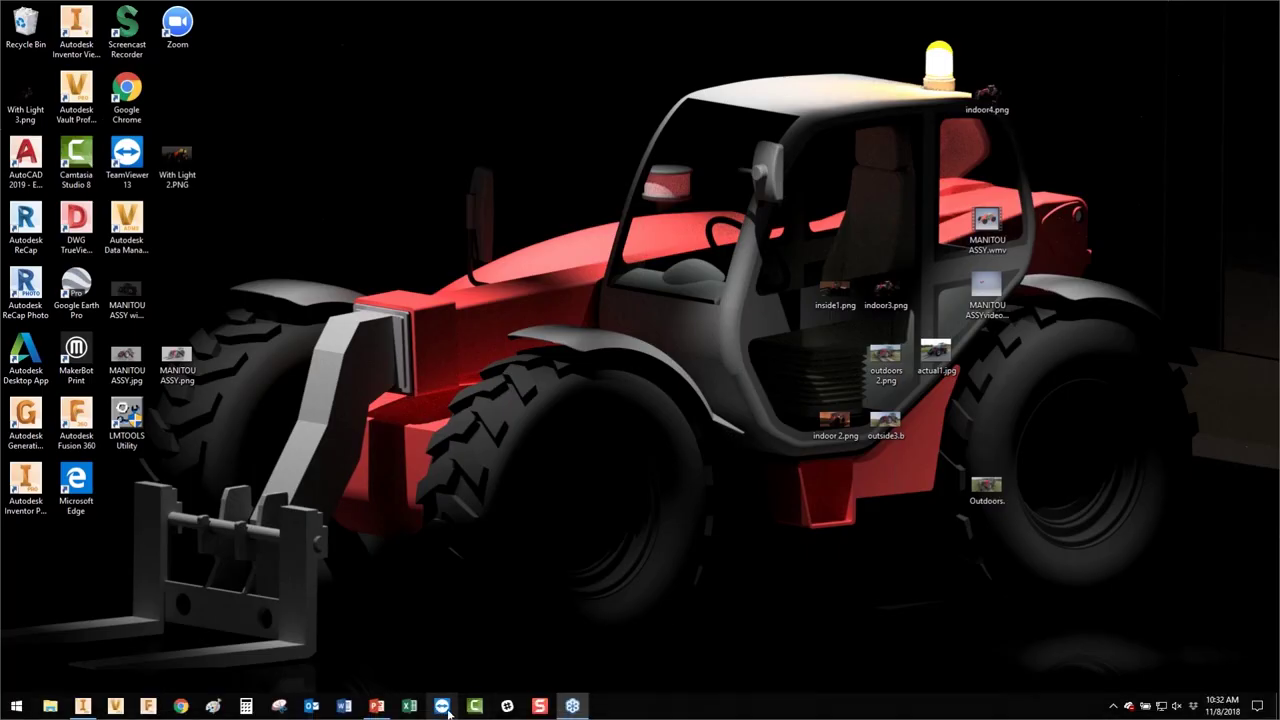